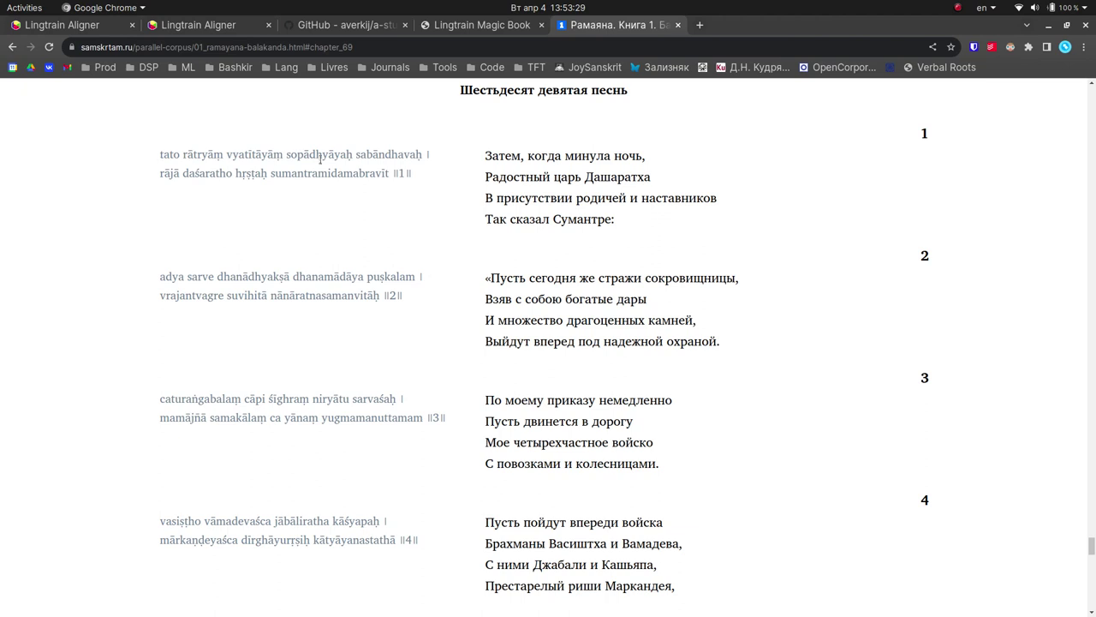
- Examine the parallel Sanskrit verses, Russian translations and commentary in the Ramayana corpus, starting at song 69
scroll(425, 189, up, 4)
scroll(463, 258, down, 3)
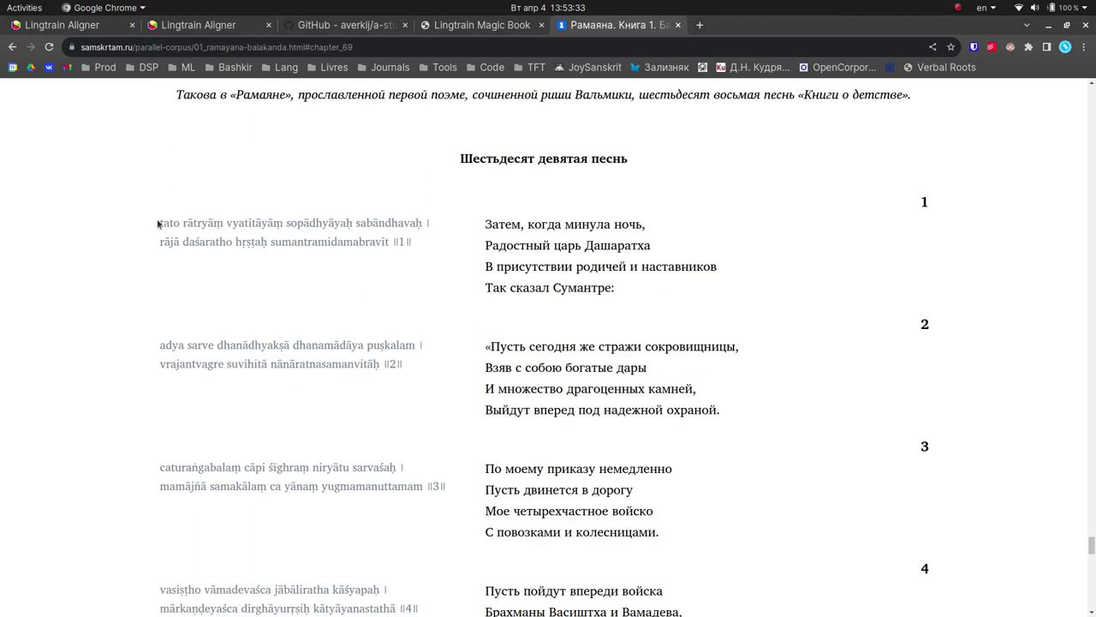
drag(158, 224, 424, 244)
click(485, 223)
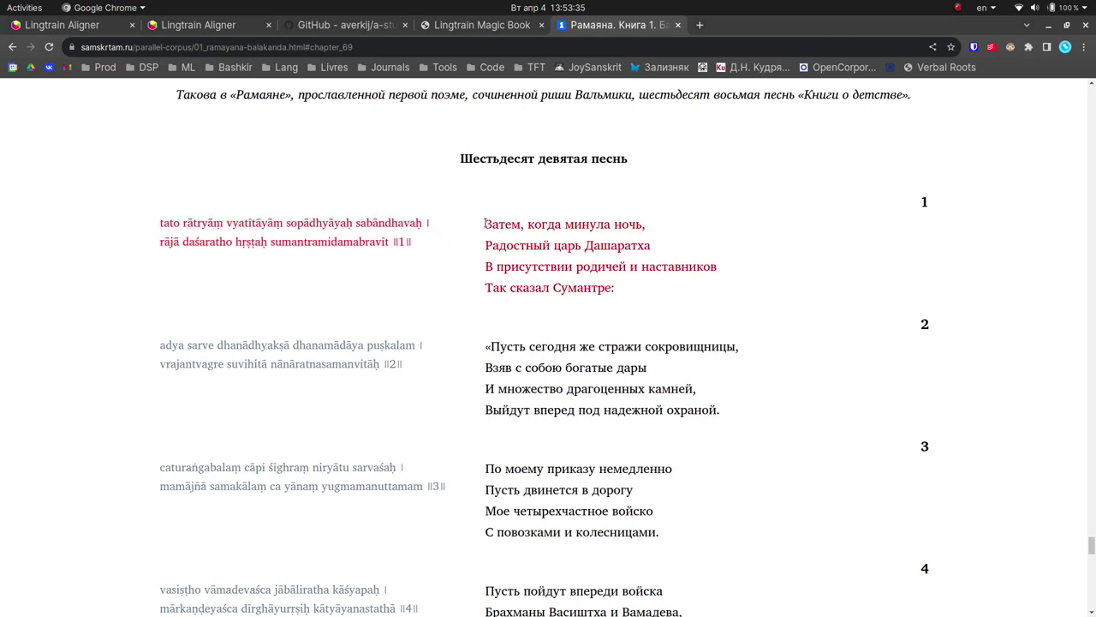
drag(485, 223, 619, 289)
click(636, 286)
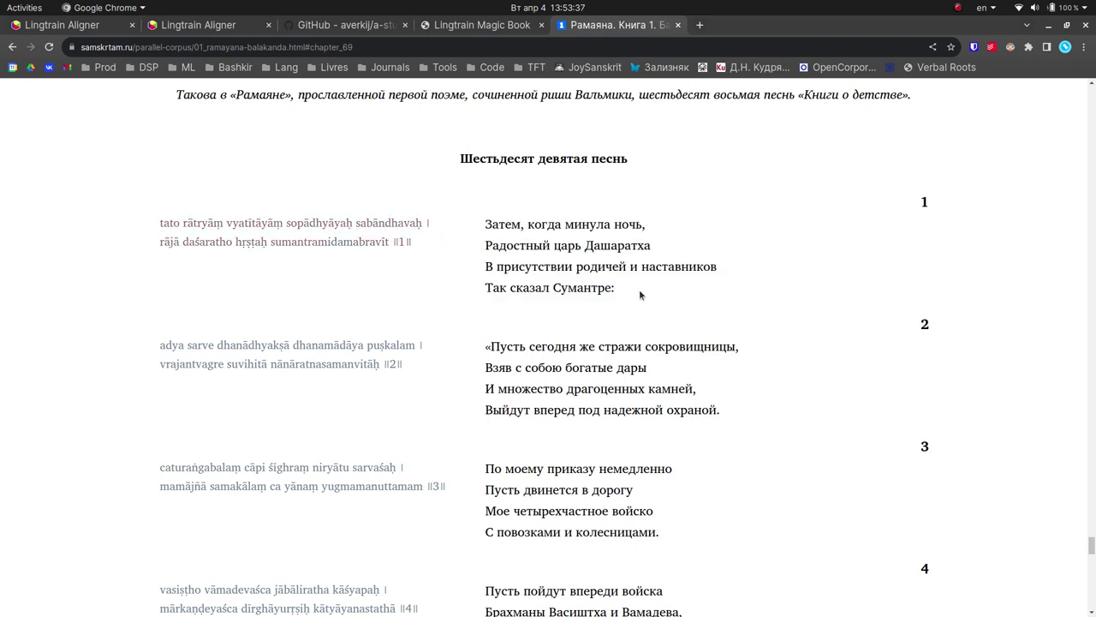
scroll(480, 338, down, 15)
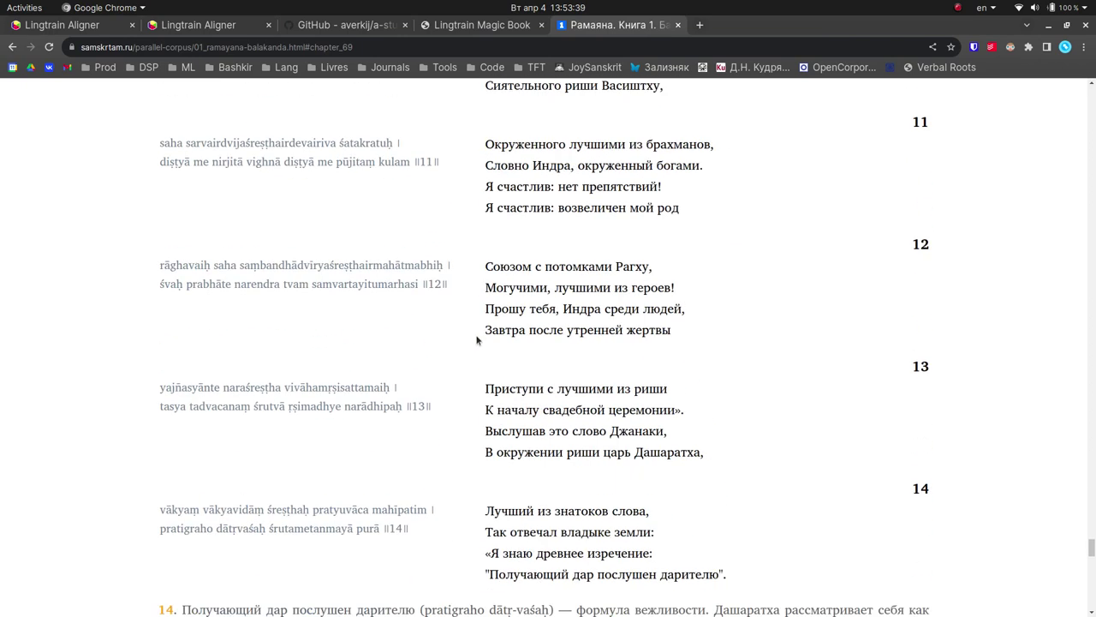
scroll(477, 340, down, 20)
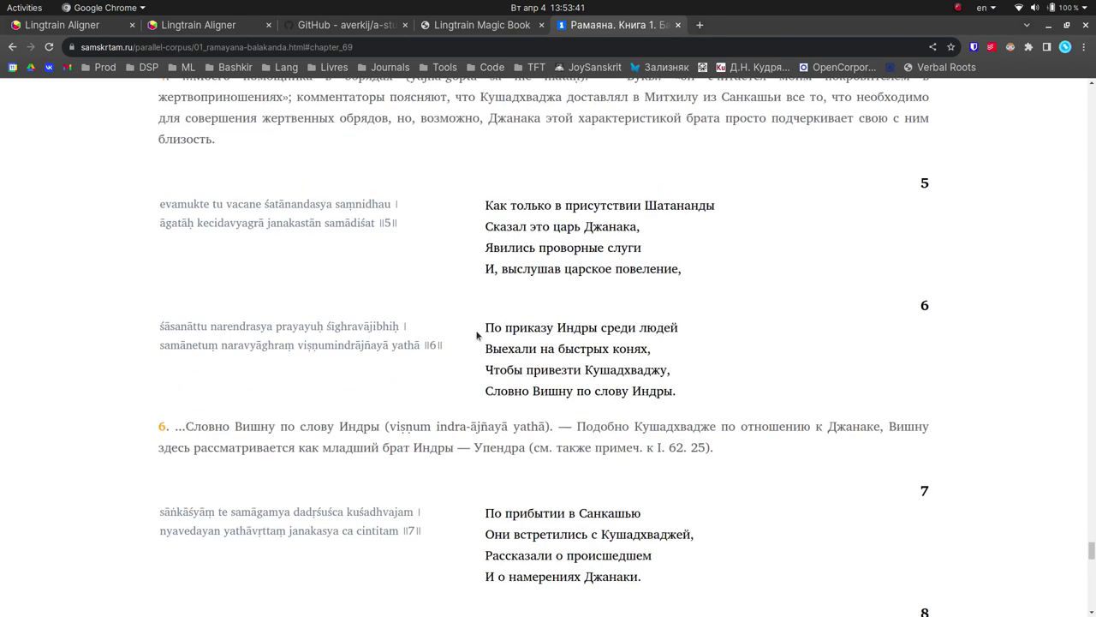
scroll(477, 335, down, 20)
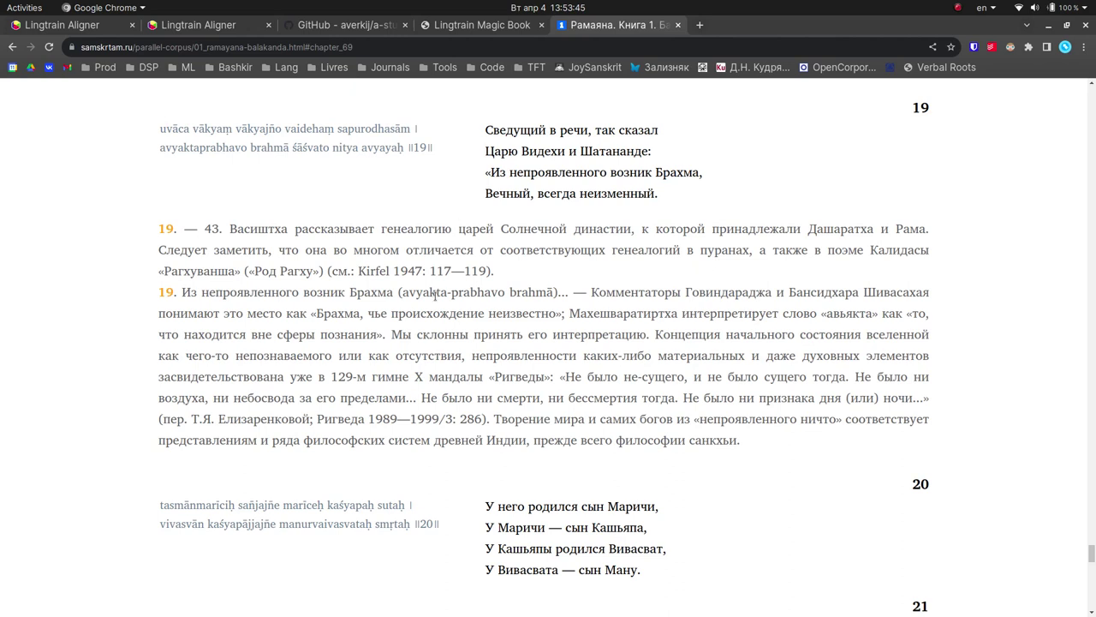
scroll(437, 294, down, 5)
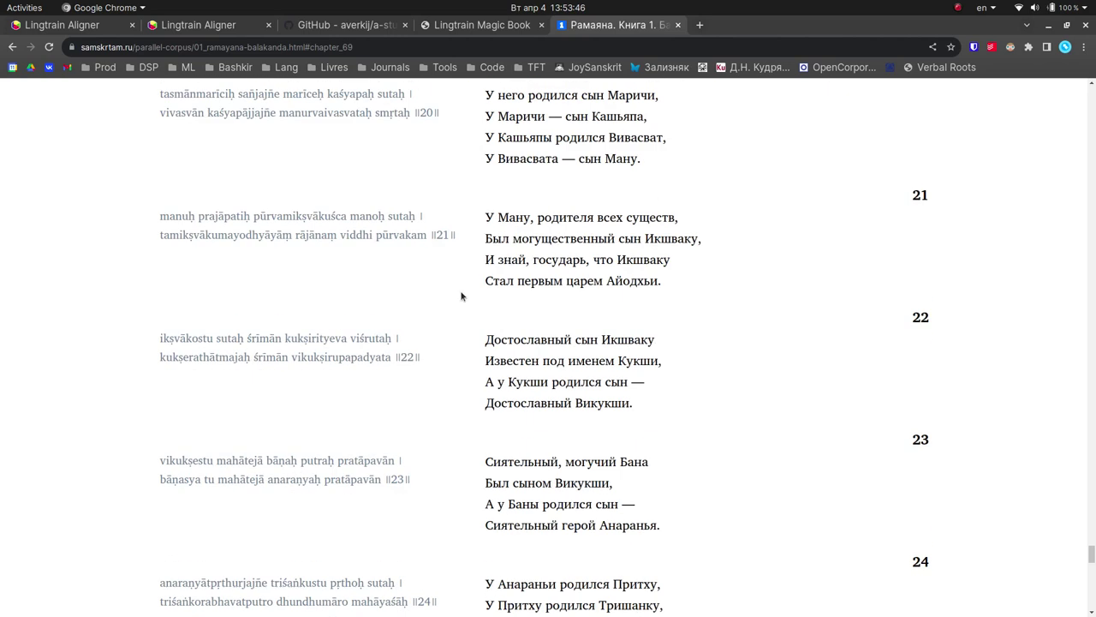
- Review the opening of the Lingtrain parallel book with its side-by-side Sanskrit and Russian paragraphs
click(469, 29)
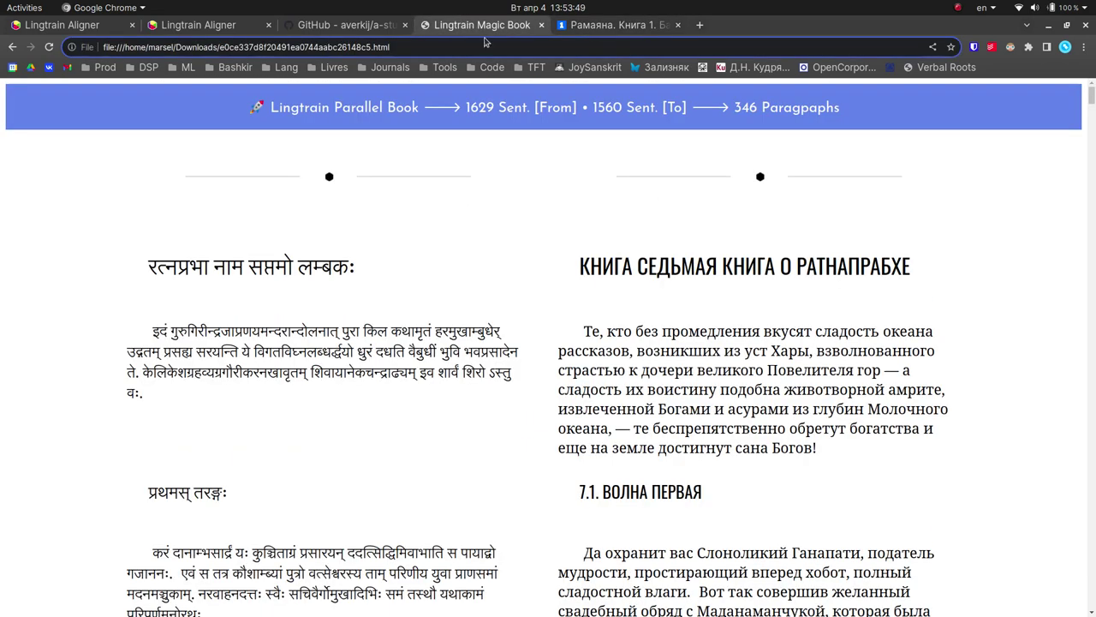
scroll(524, 271, down, 2)
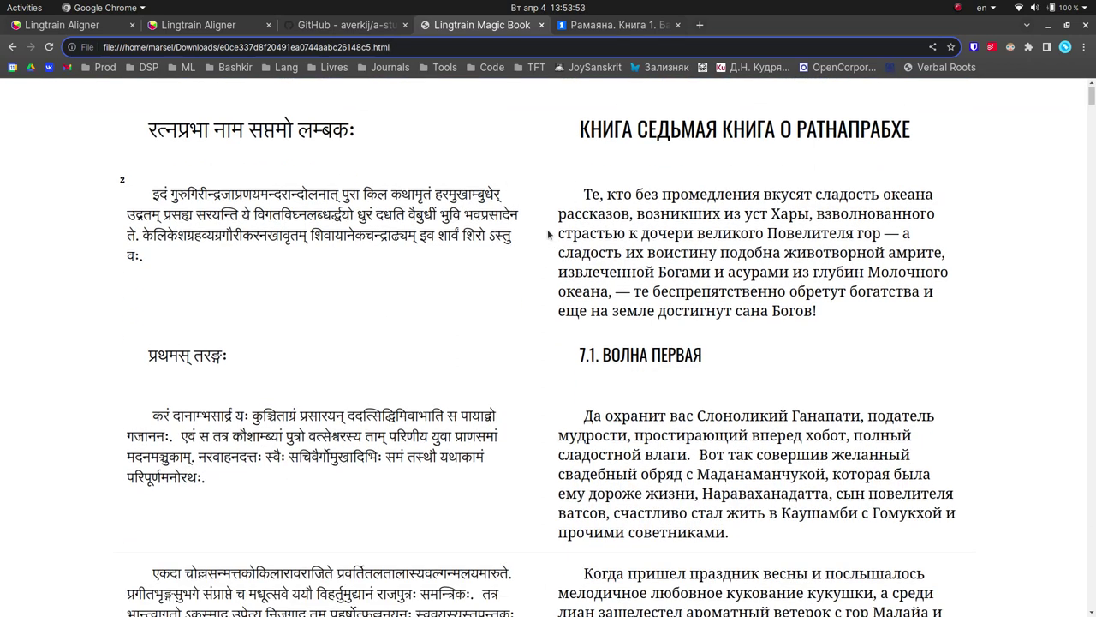
scroll(547, 249, down, 3)
scroll(544, 273, up, 3)
scroll(544, 282, up, 1)
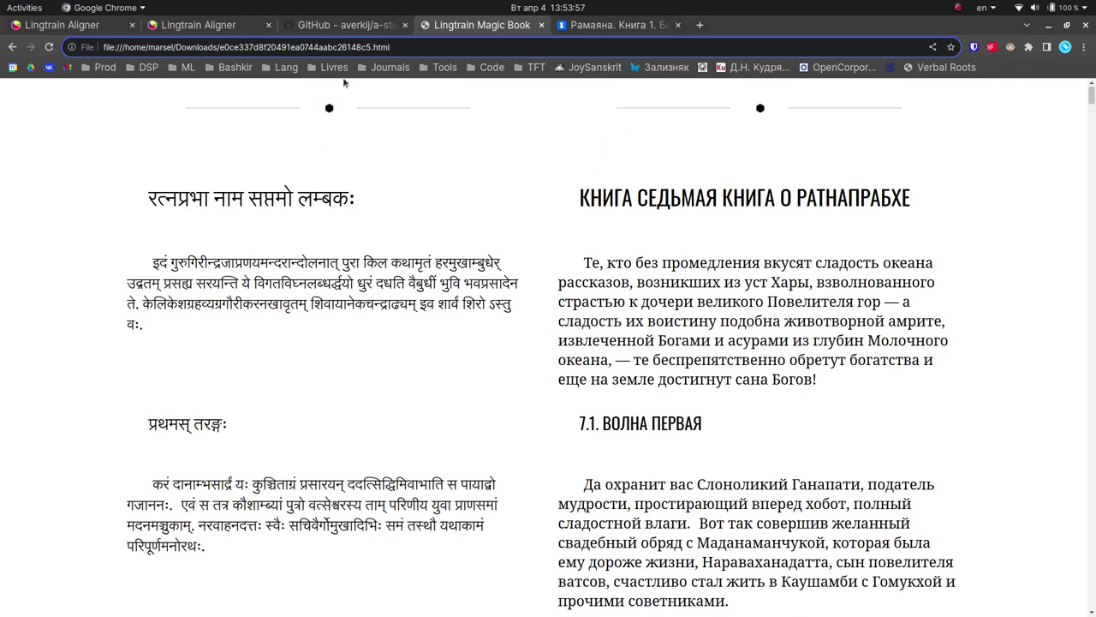
- Load the Lingtrain Aligner site at beta.lingtra.in
click(86, 27)
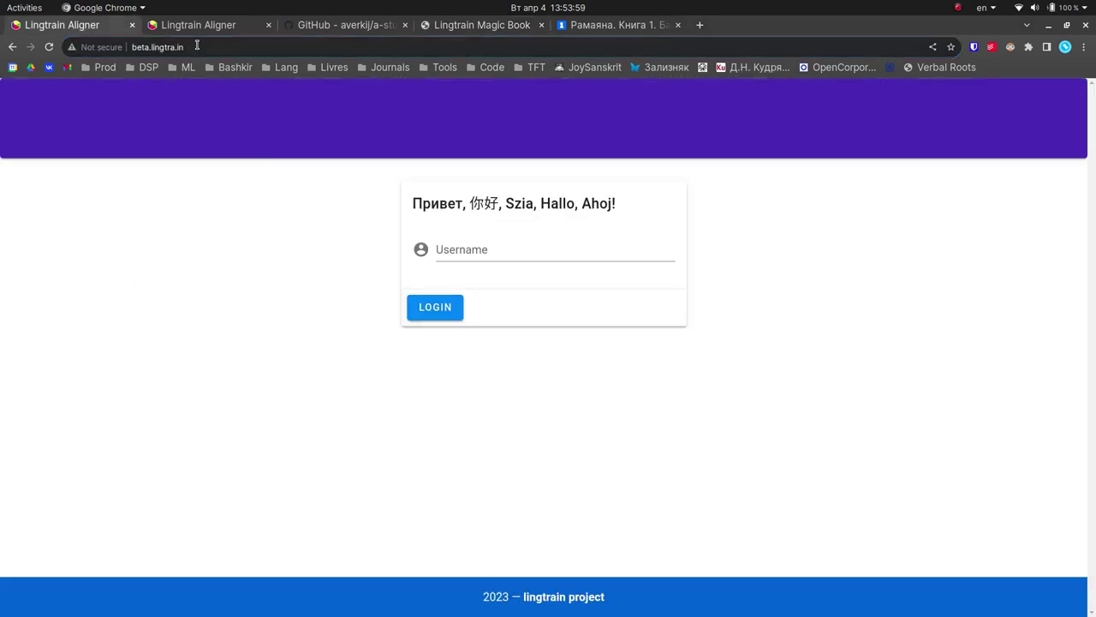
click(196, 46)
text(be)
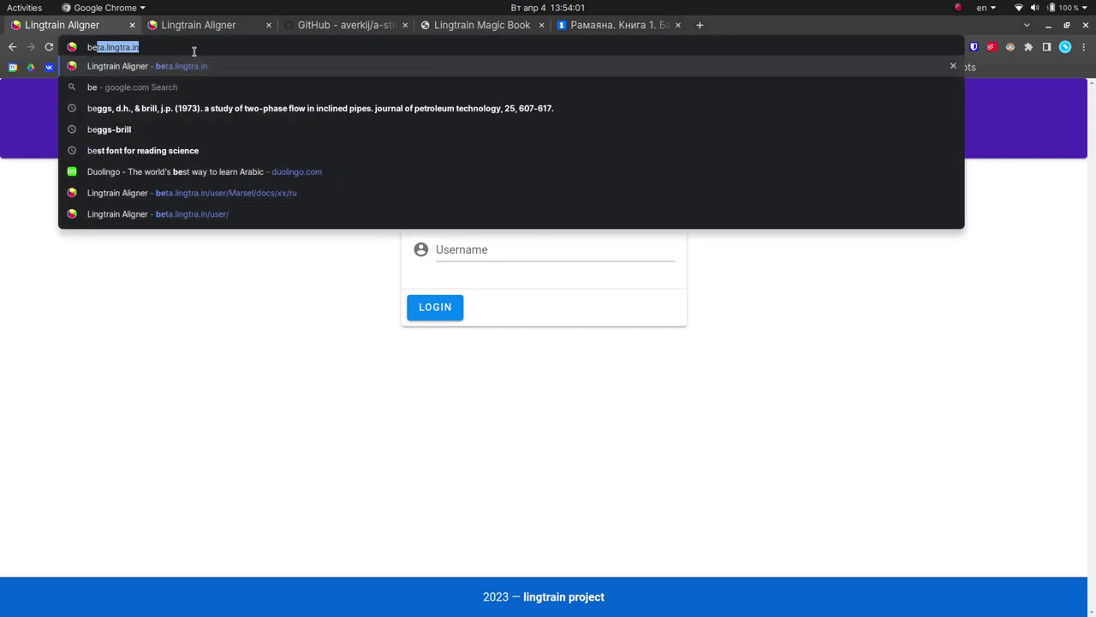
text(ta.li)
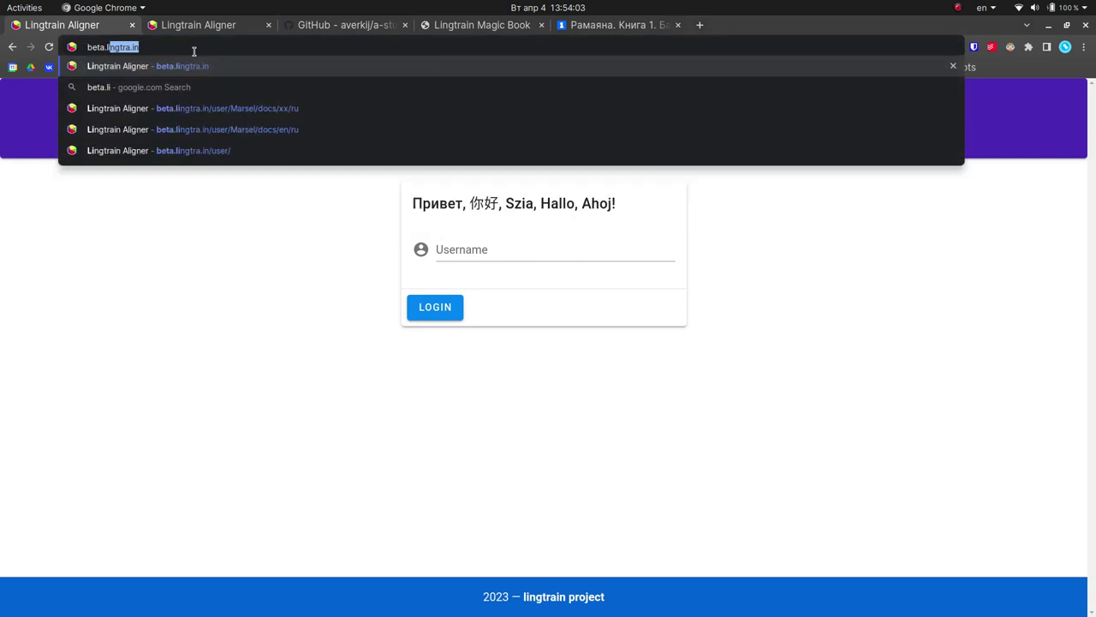
text(ngtra.in)
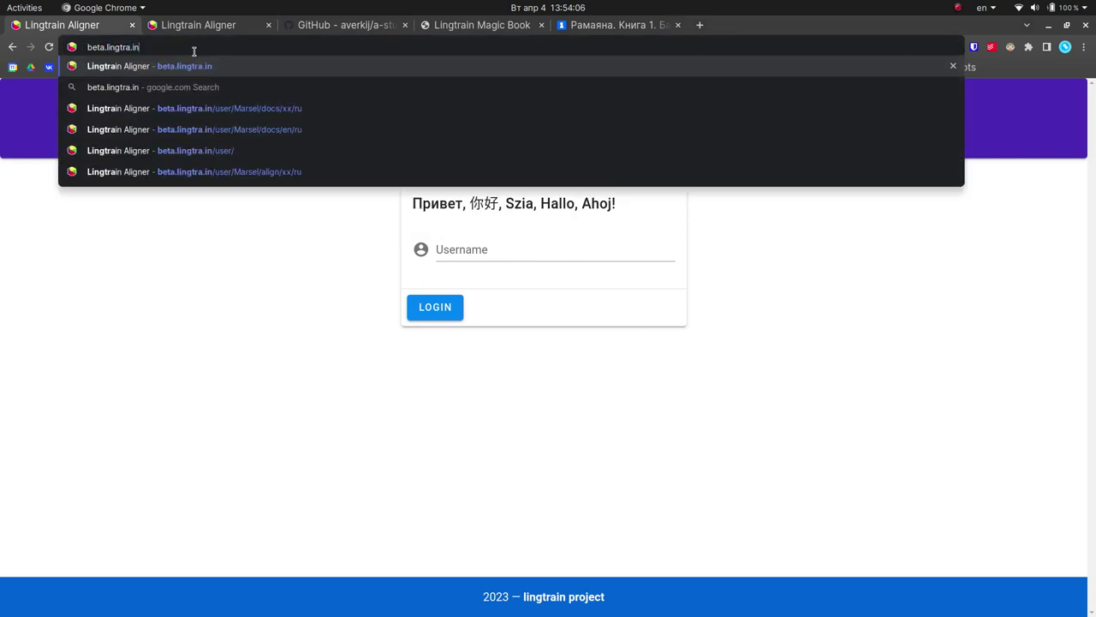
key(Return)
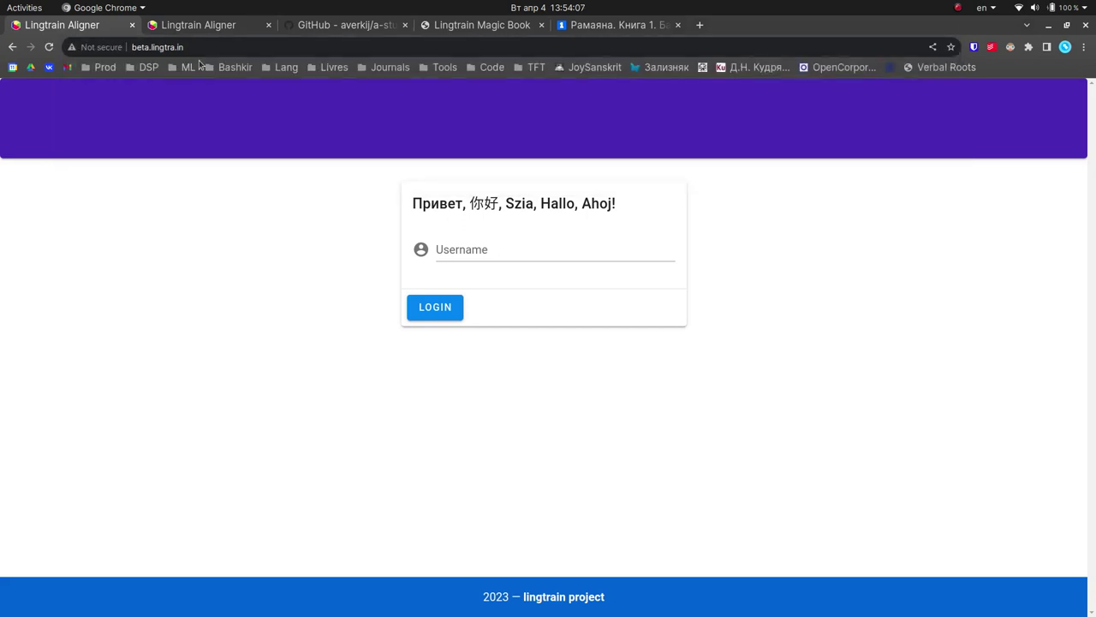
- Log in to Lingtrain Aligner with the account username
click(526, 255)
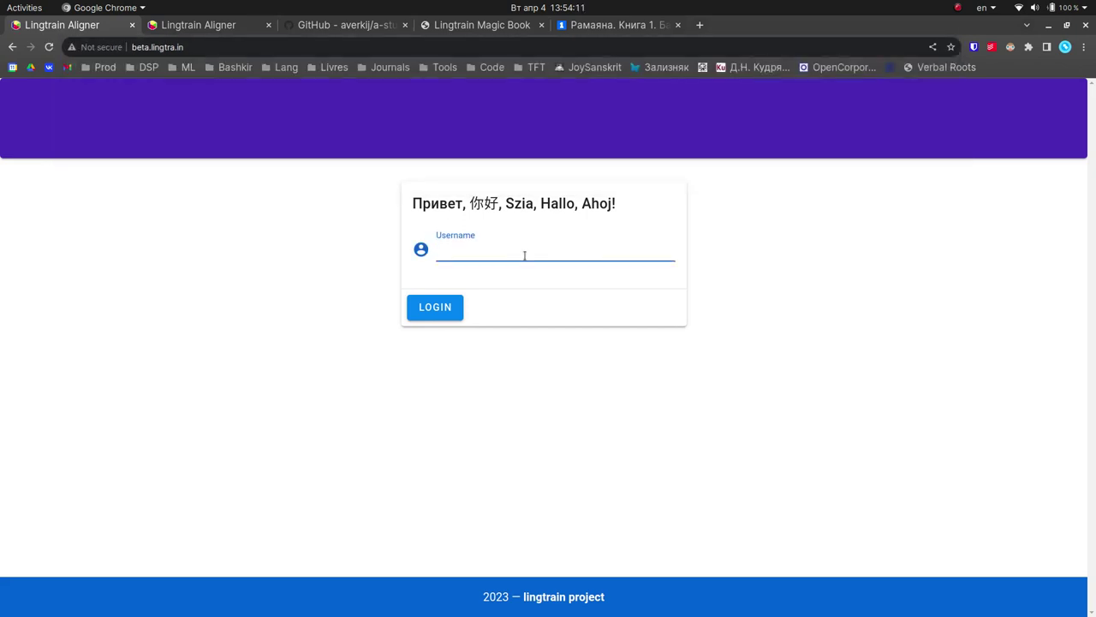
text(Marsel)
key(Return)
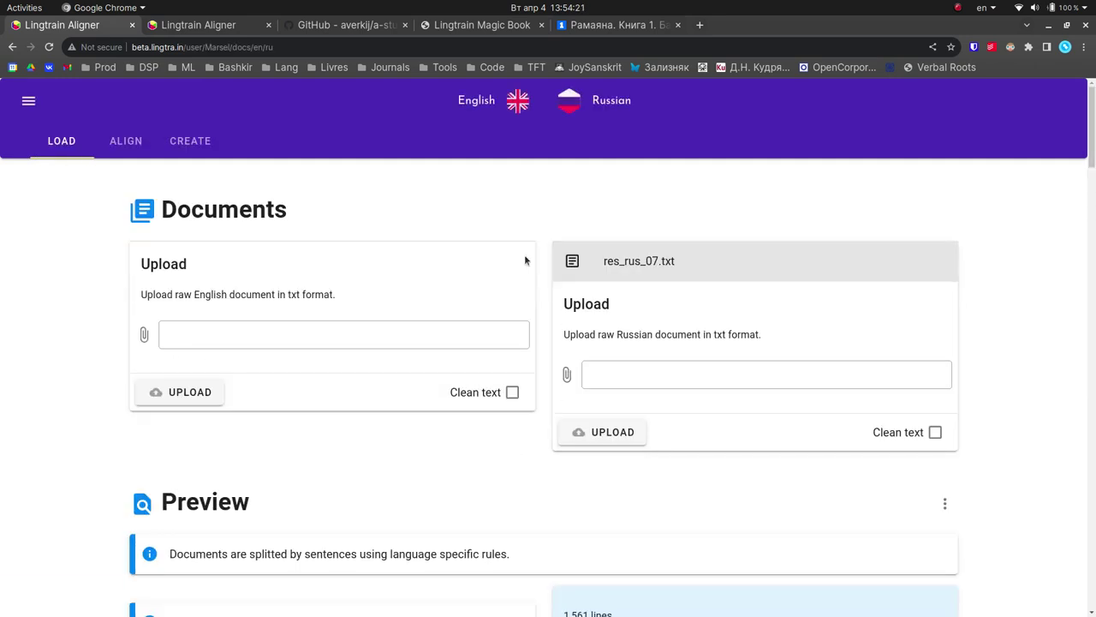
- Change the source language of the pair from English to General, keeping Russian as the target
click(520, 107)
scroll(533, 475, down, 3)
scroll(533, 475, down, 4)
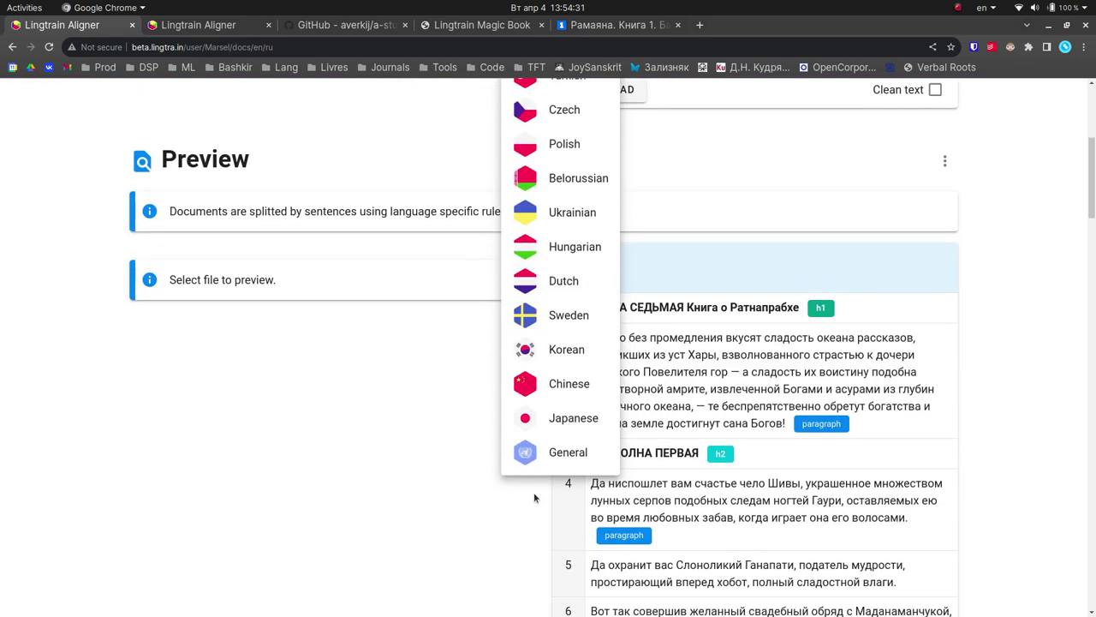
click(561, 456)
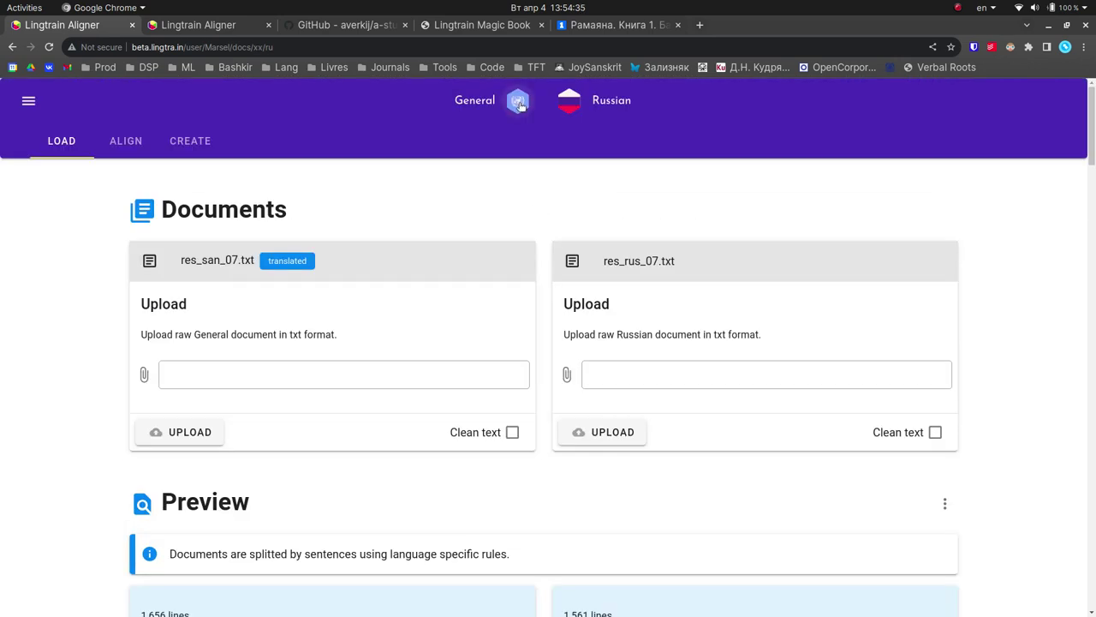
- Look through the available source languages and keep General as the choice
click(520, 105)
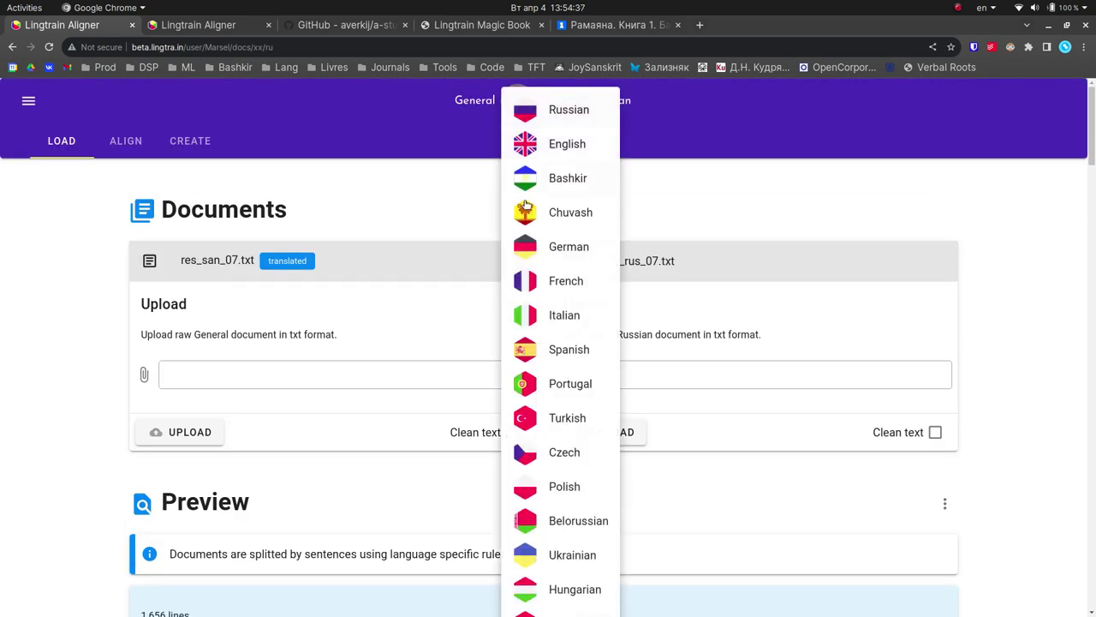
scroll(522, 291, down, 6)
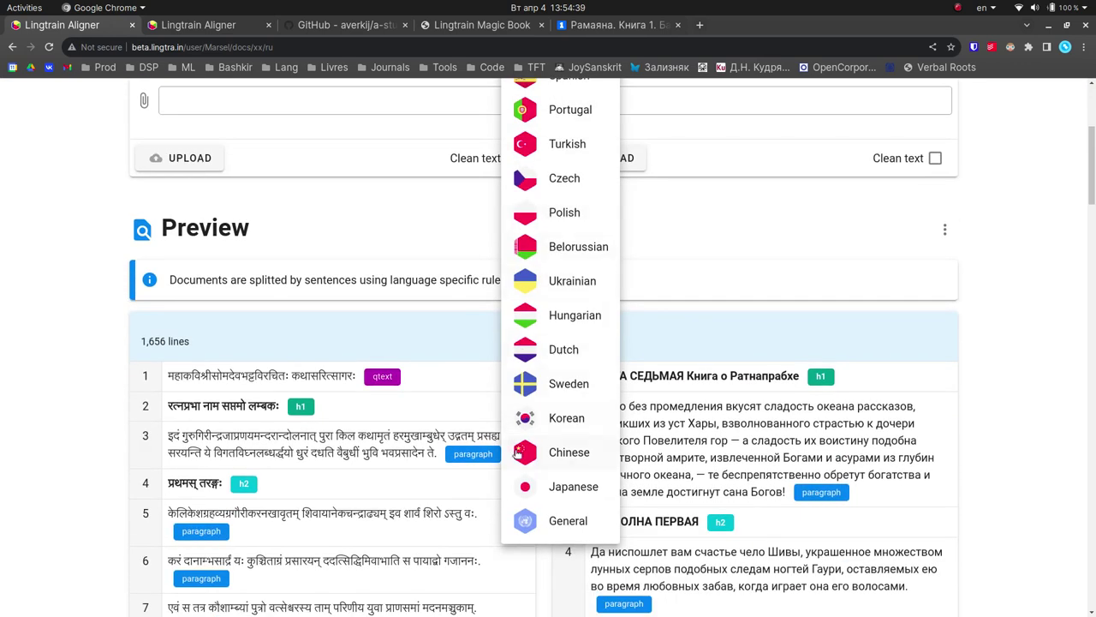
scroll(535, 488, up, 6)
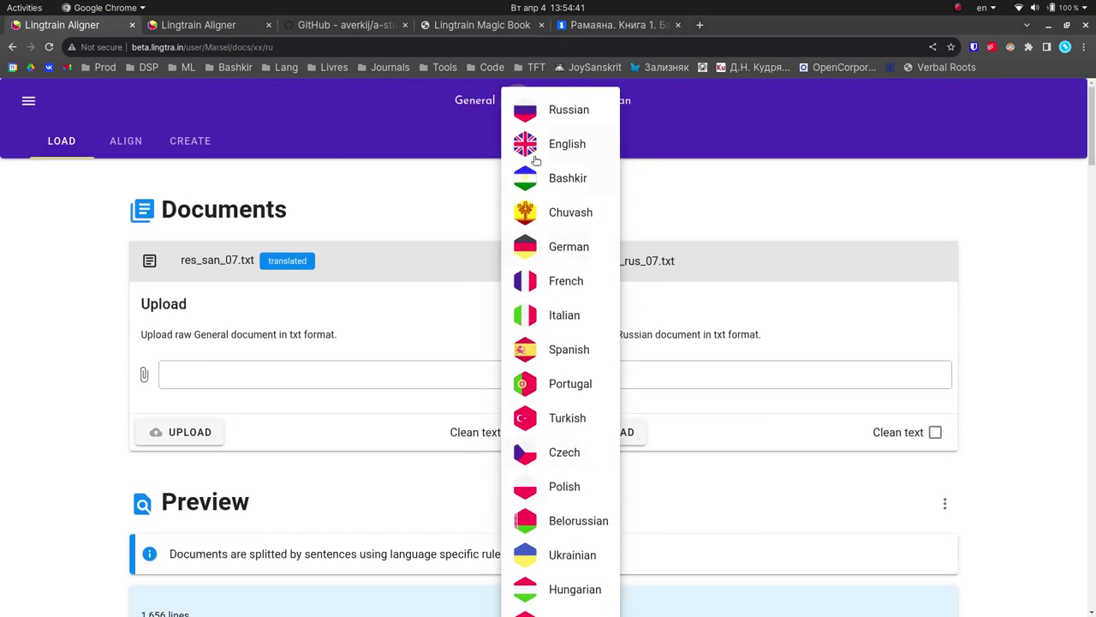
scroll(518, 514, down, 4)
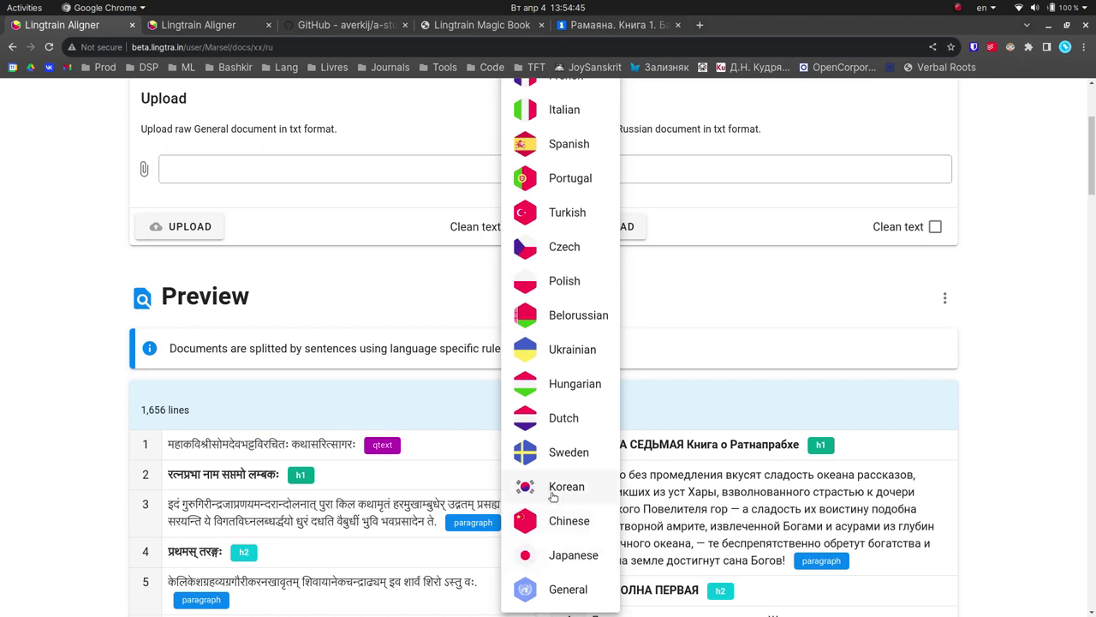
scroll(548, 488, up, 4)
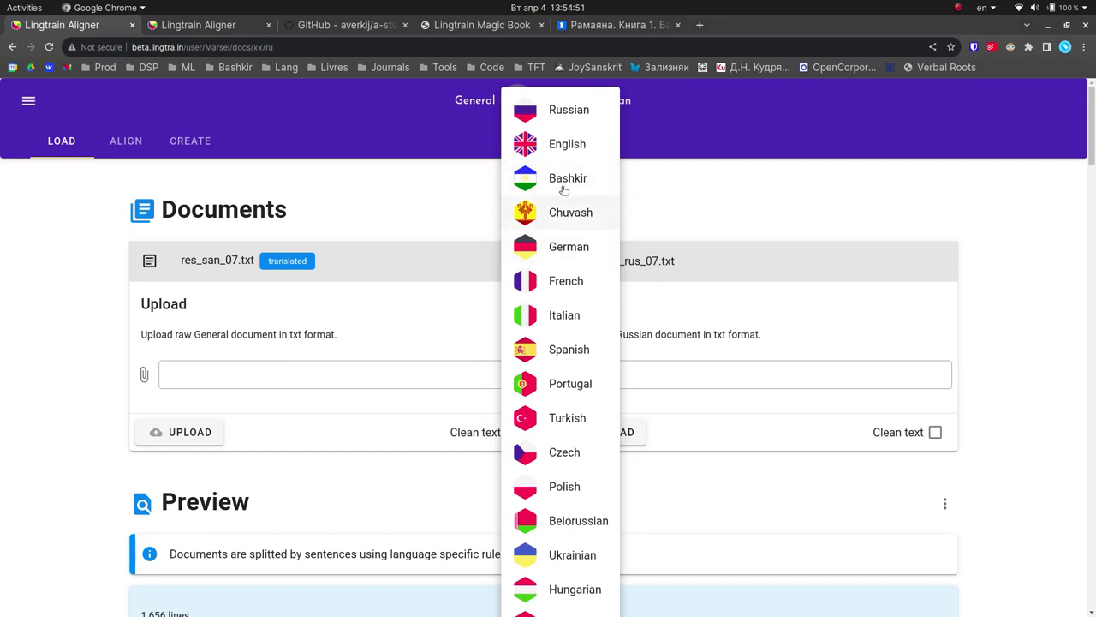
scroll(561, 257, down, 5)
click(557, 370)
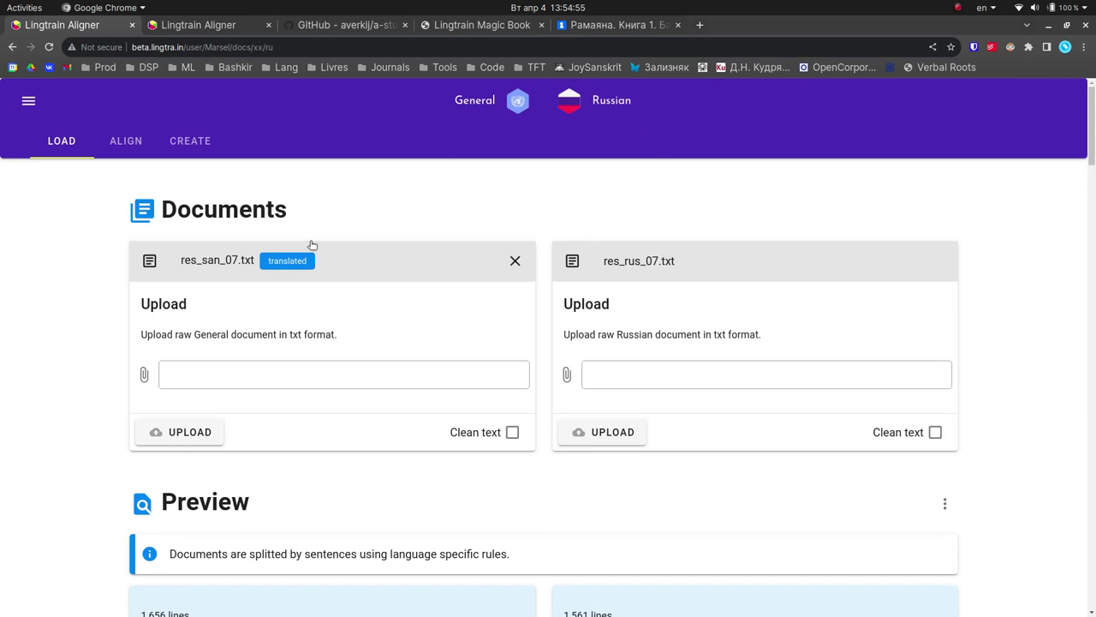
- Delete the uploaded documents res_san_07.txt and res_rus_07.txt
click(516, 261)
click(677, 392)
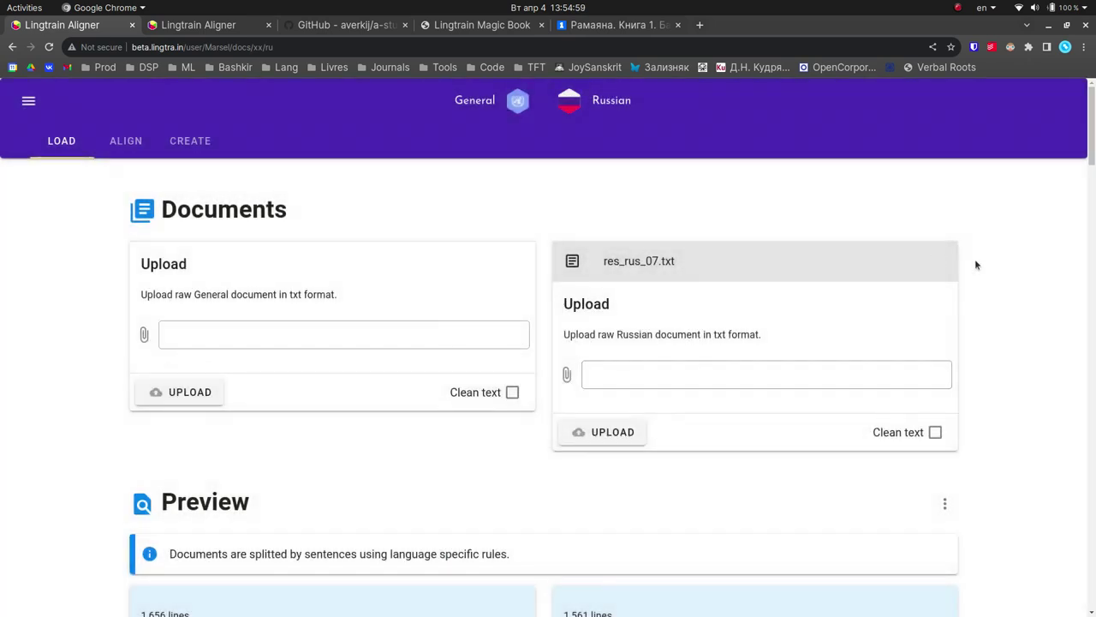
click(940, 261)
click(692, 390)
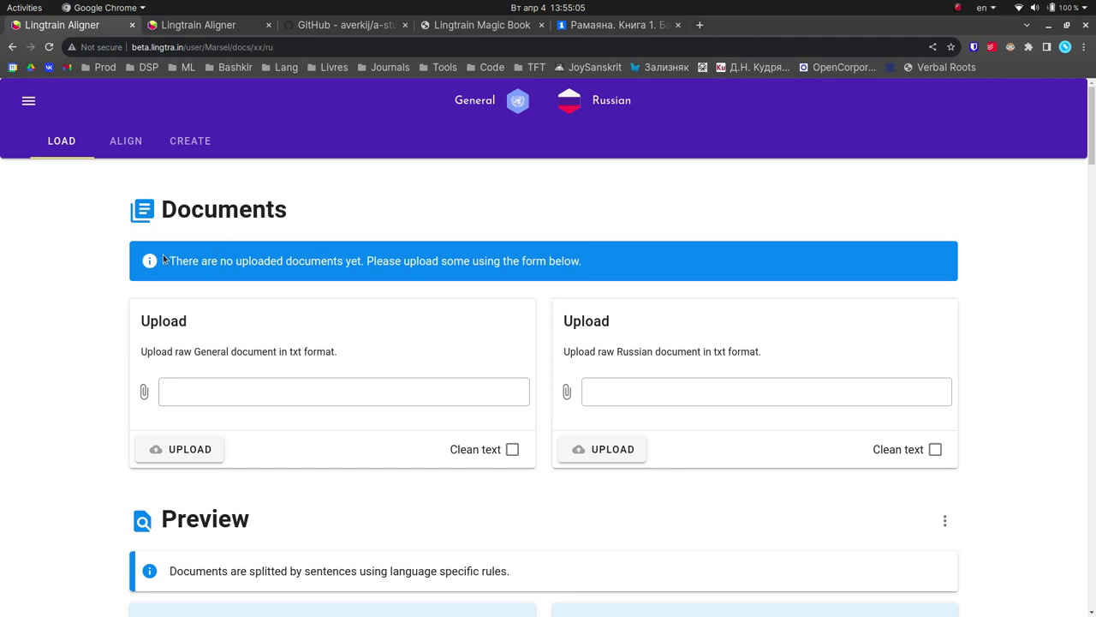
- Read the notice about missing documents and the file format requirement for the General upload
drag(170, 261, 619, 271)
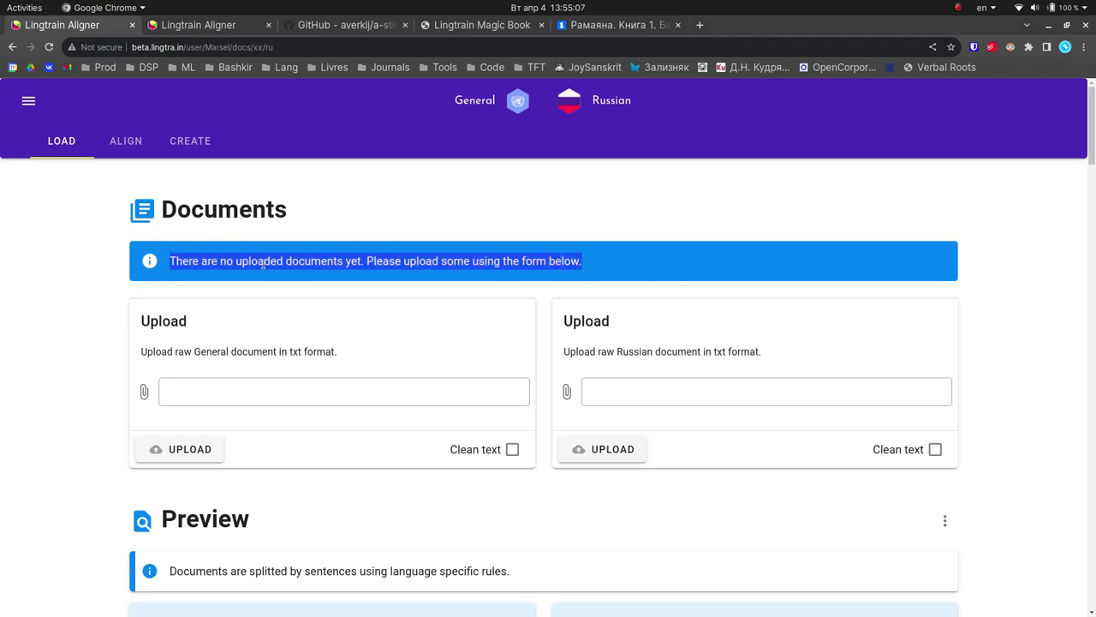
click(263, 265)
drag(368, 261, 586, 264)
click(285, 298)
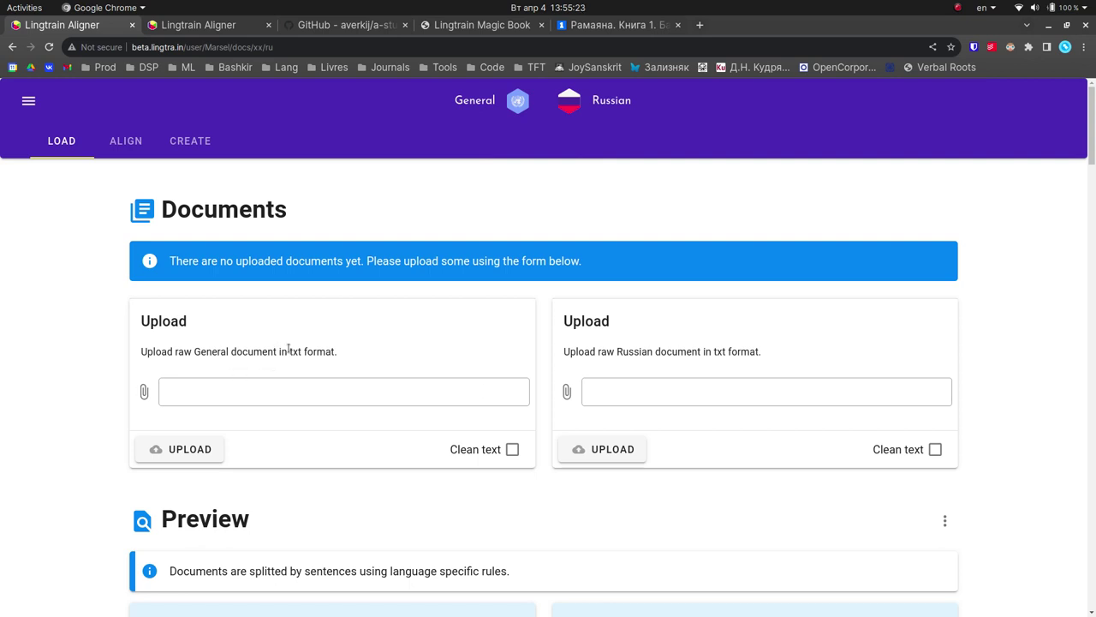
drag(289, 349, 303, 351)
click(359, 323)
- Open res_rus_07.txt and res_san_07.txt in Text Editor and view the Sanskrit file from its first line
click(12, 271)
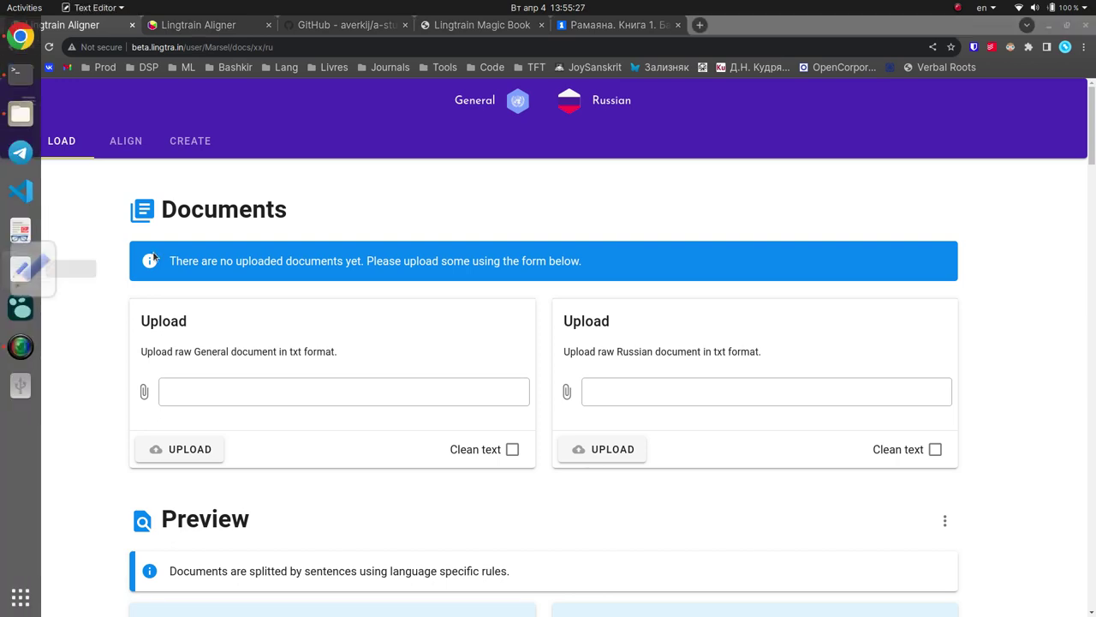
click(131, 89)
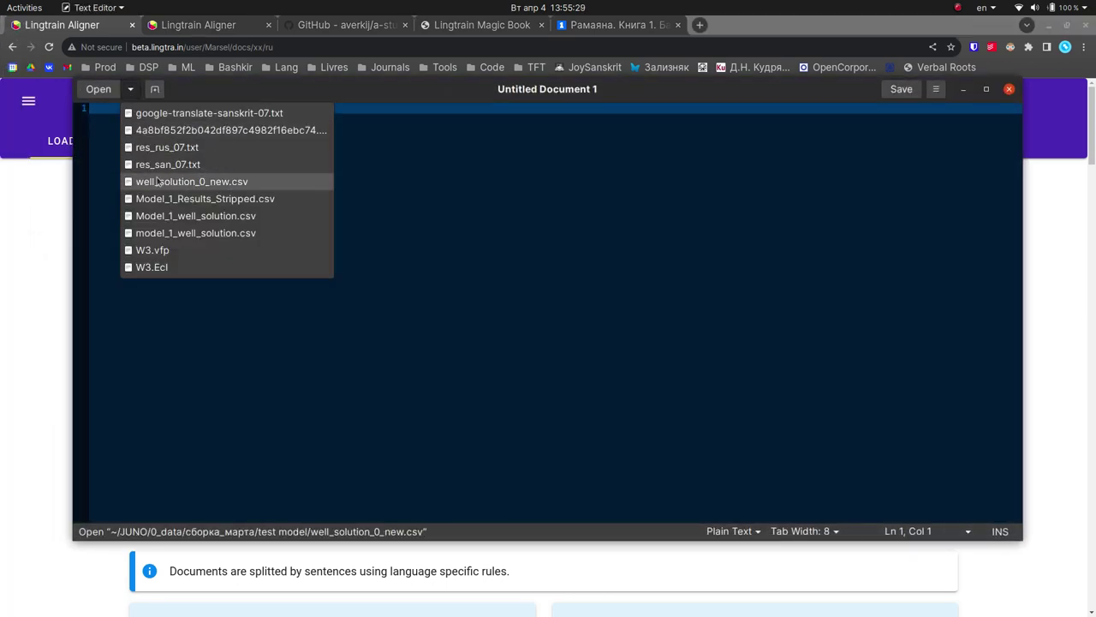
click(165, 149)
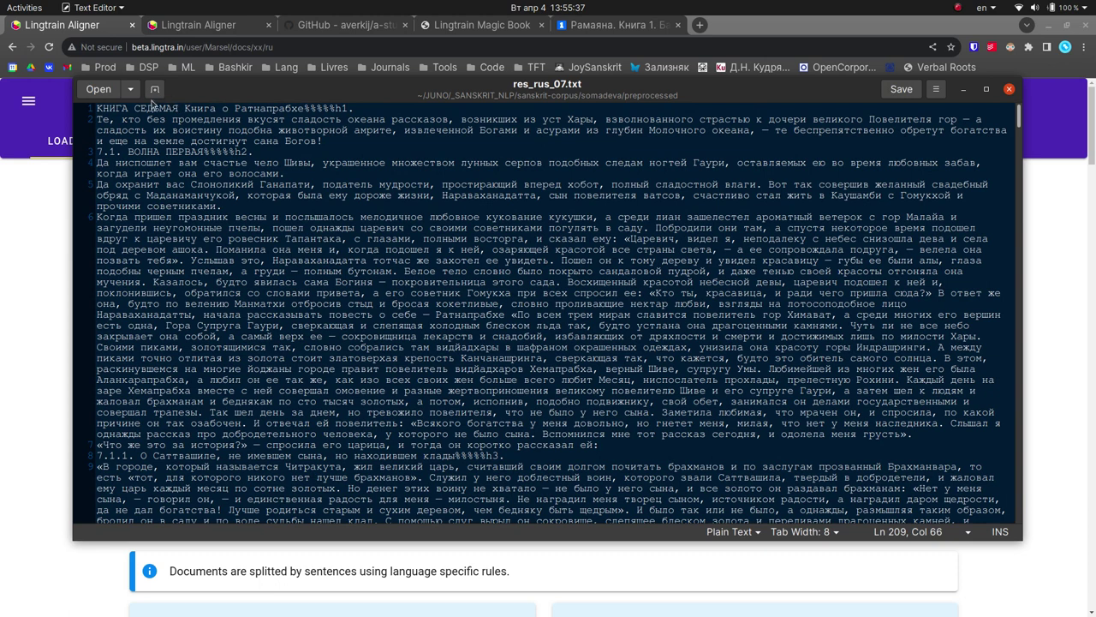
click(131, 89)
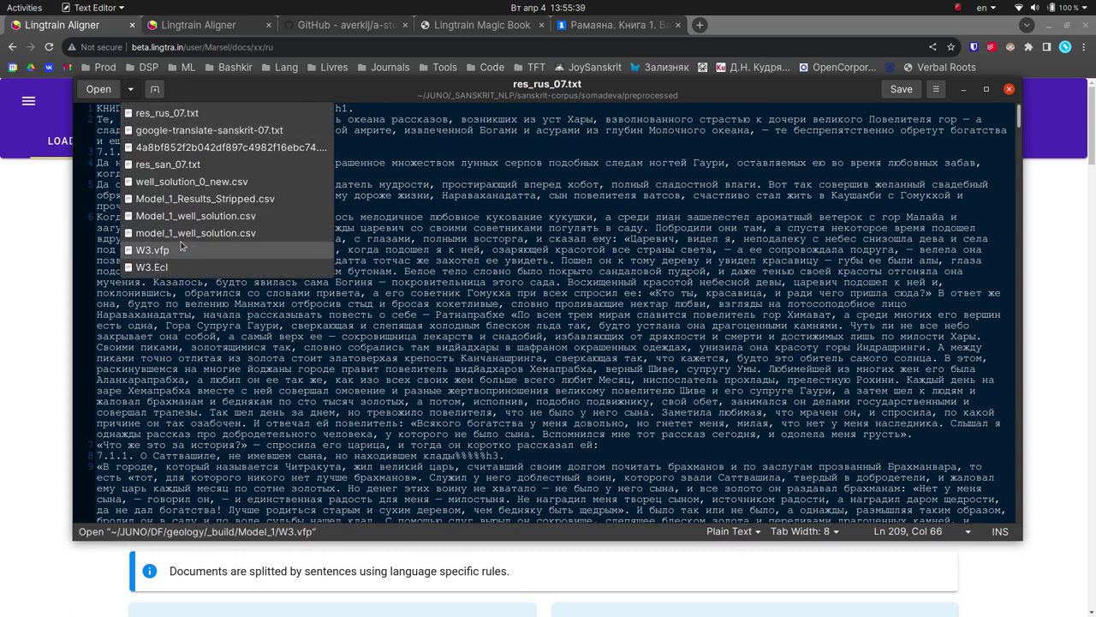
click(167, 164)
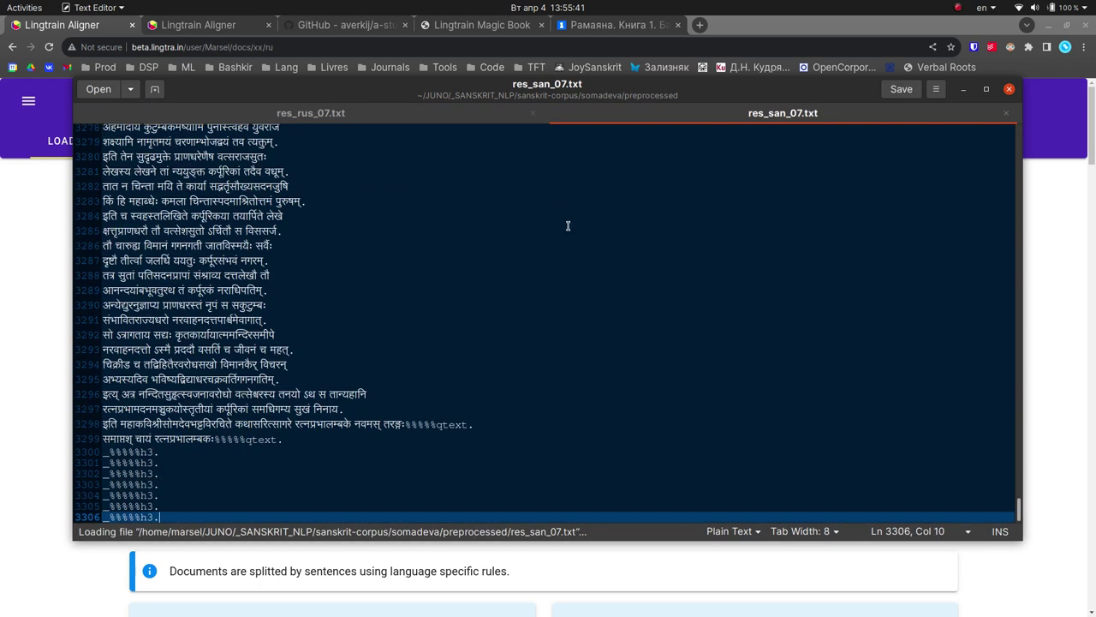
drag(1016, 514, 998, 129)
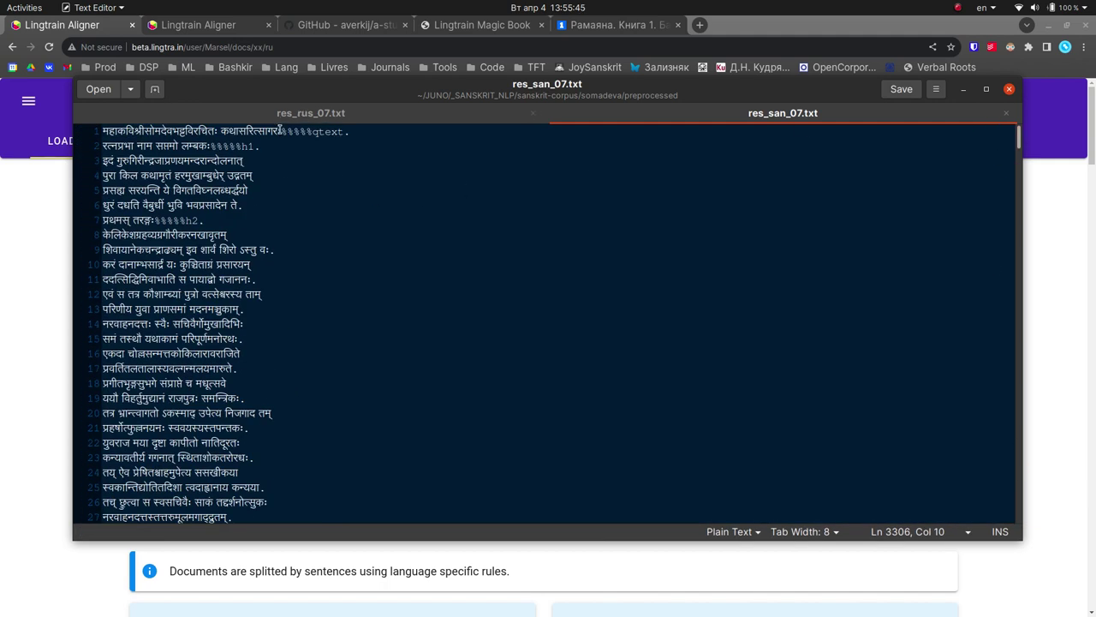
- Examine the first two lines of res_san_07.txt, including the title marked %%%%%qtext and the heading marked %%%%%h1
drag(279, 131, 386, 132)
click(391, 134)
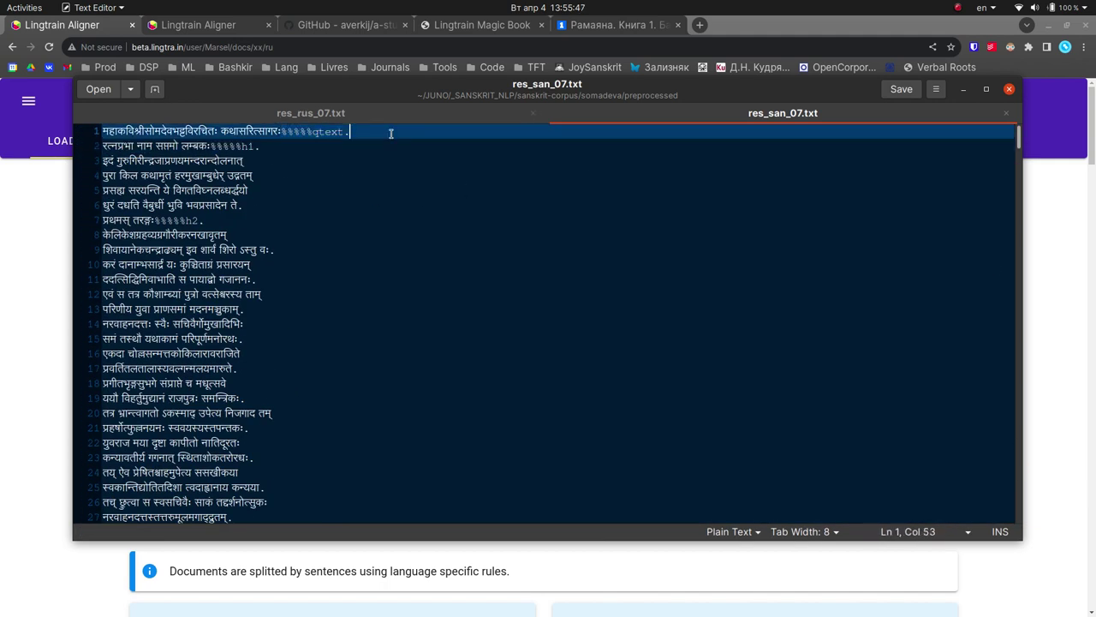
drag(281, 130, 392, 130)
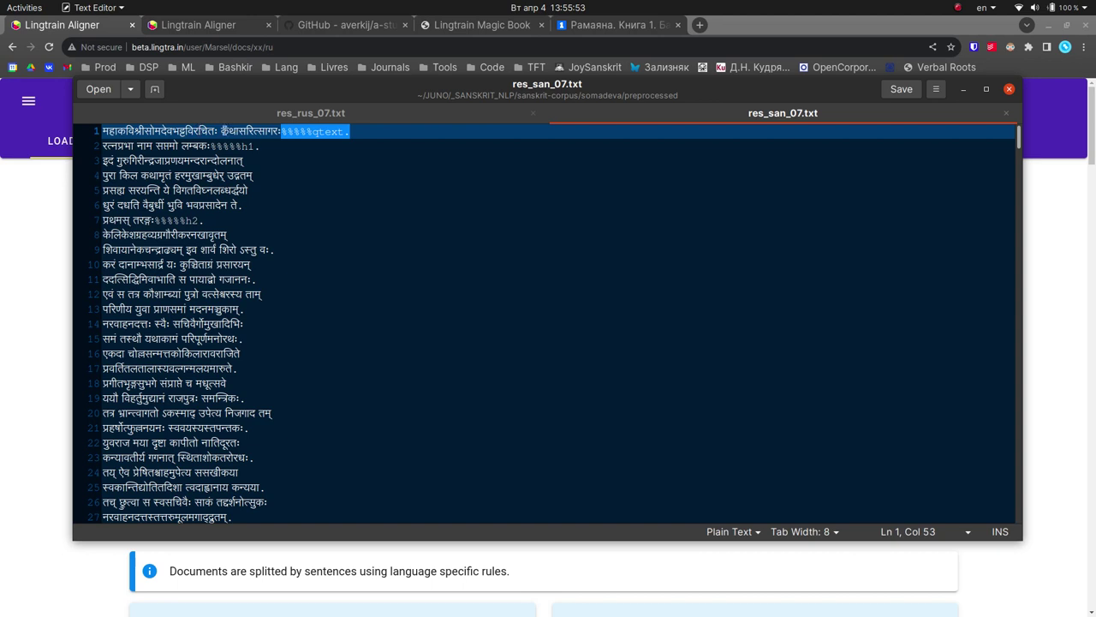
drag(281, 131, 221, 130)
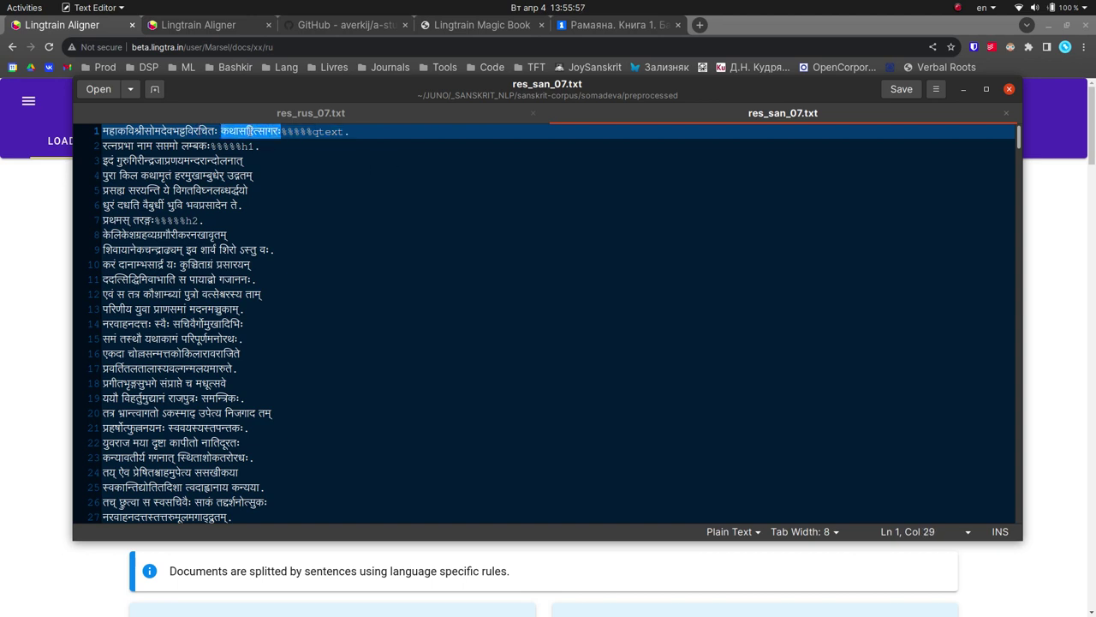
click(248, 130)
double_click(248, 130)
click(247, 131)
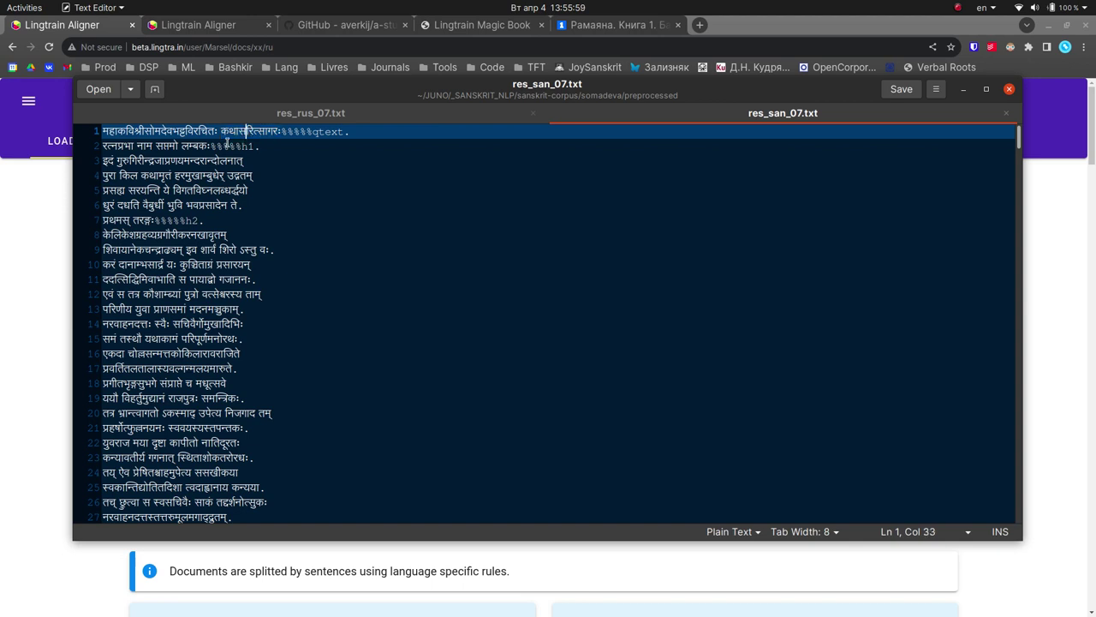
drag(211, 145, 99, 154)
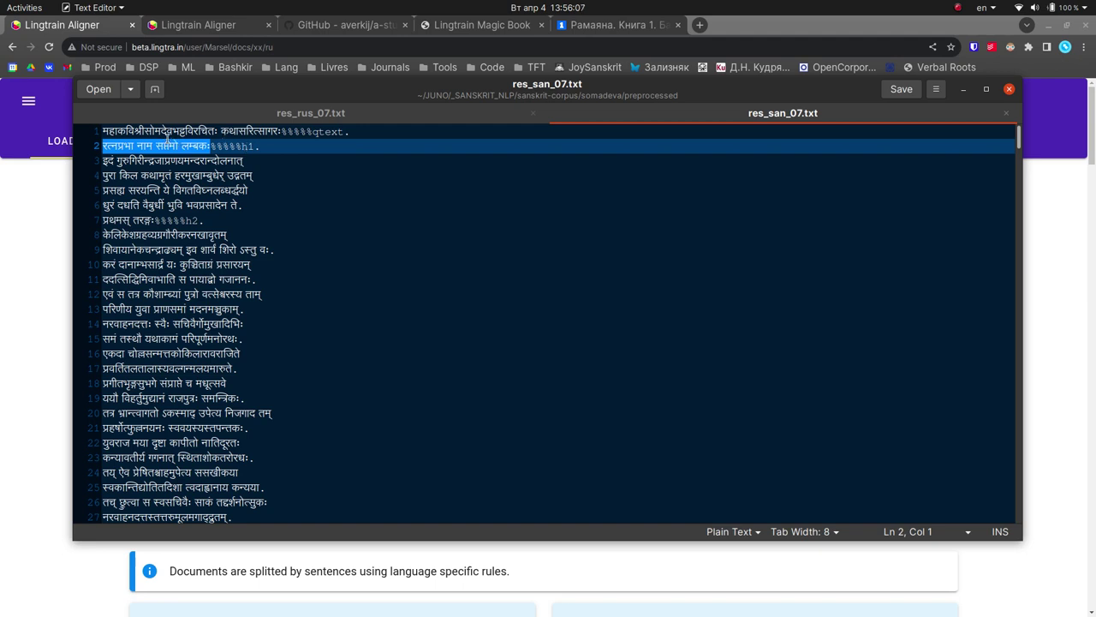
drag(136, 146, 102, 146)
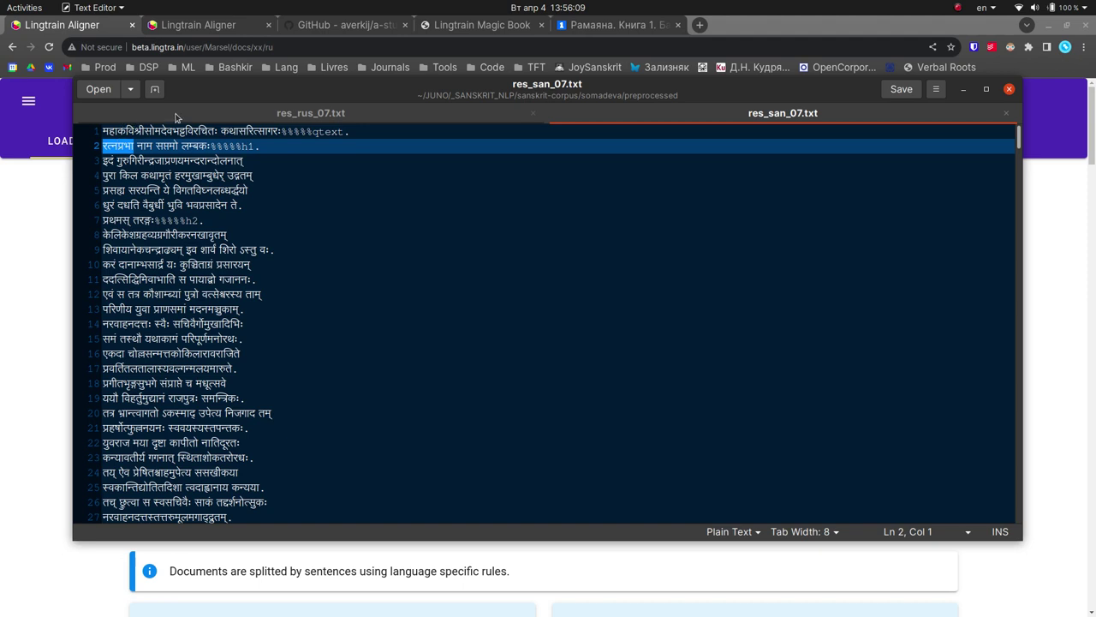
- Compare the opening line of res_rus_07.txt, marked %%%%%h1, with the opening line of res_san_07.txt
click(338, 118)
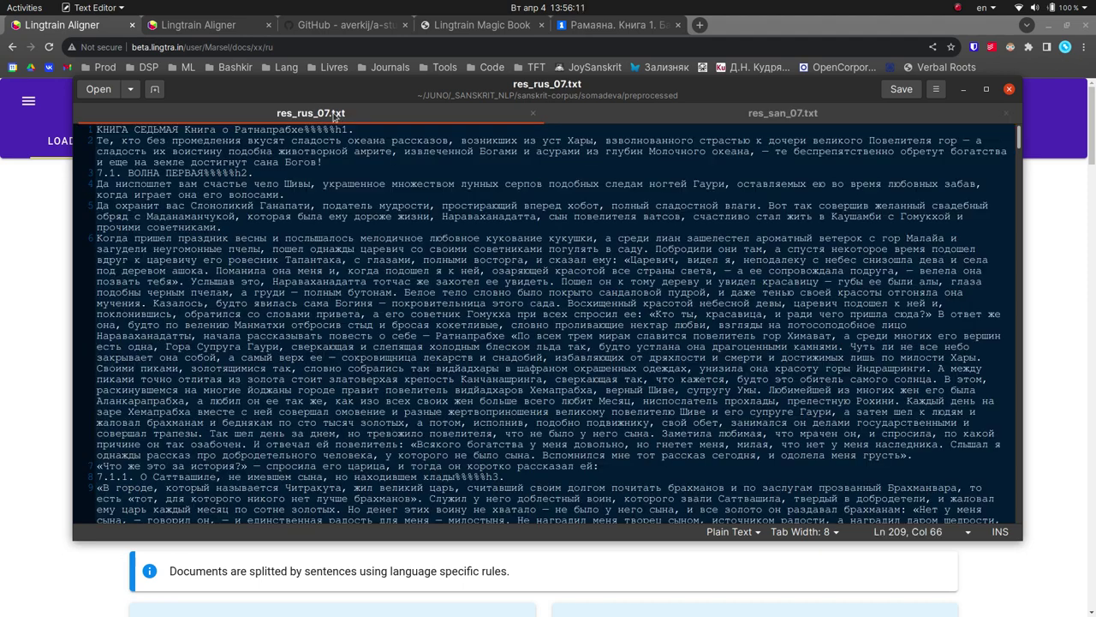
drag(354, 129, 86, 123)
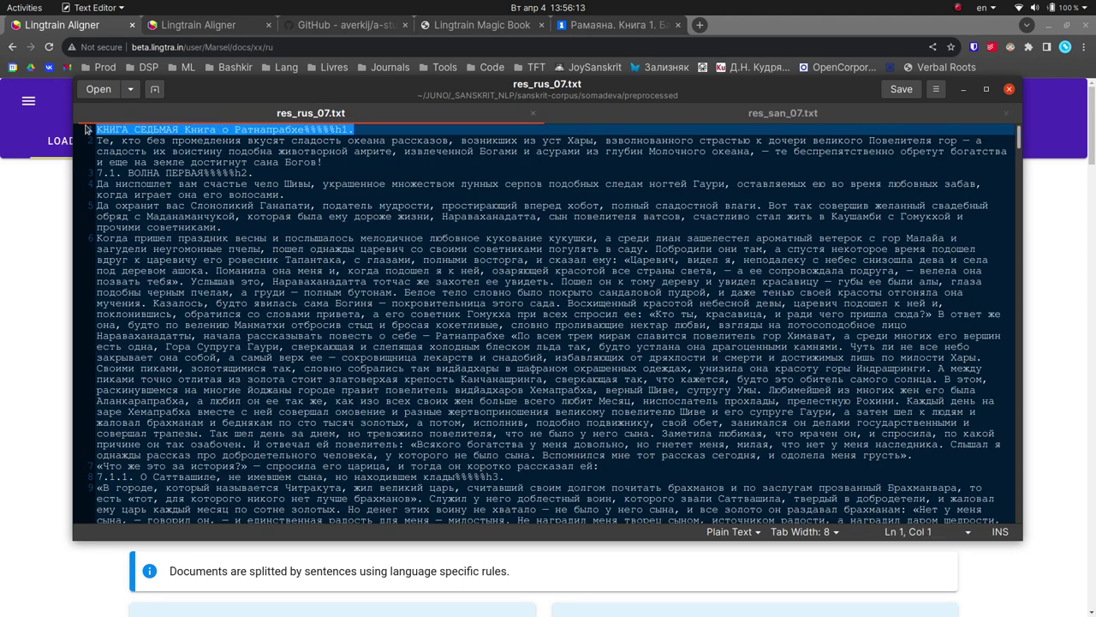
click(709, 114)
drag(369, 129, 85, 136)
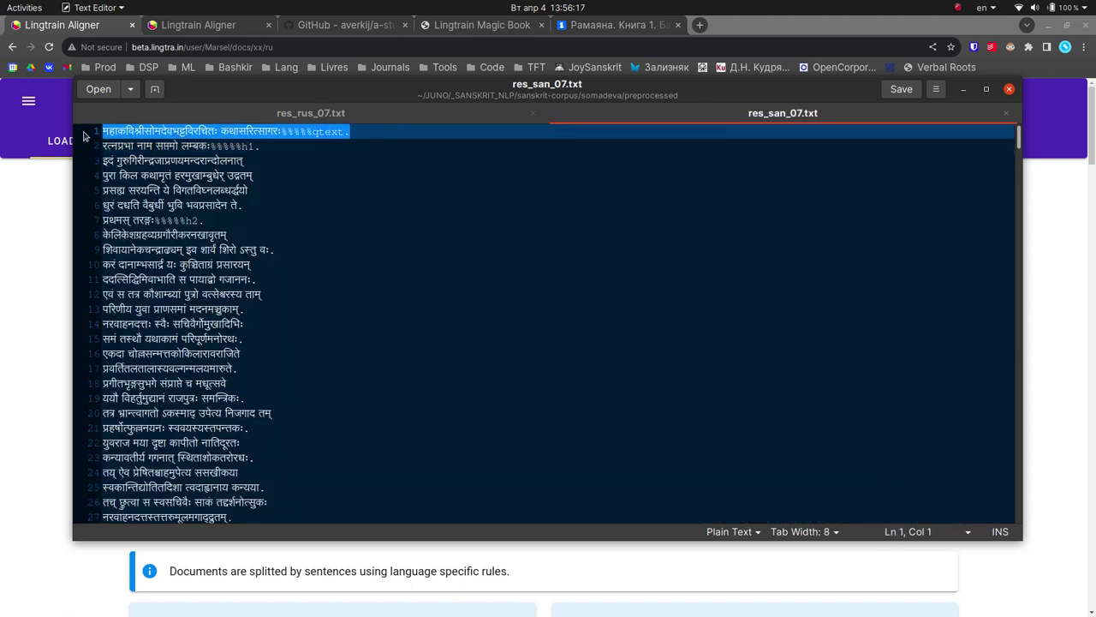
click(311, 114)
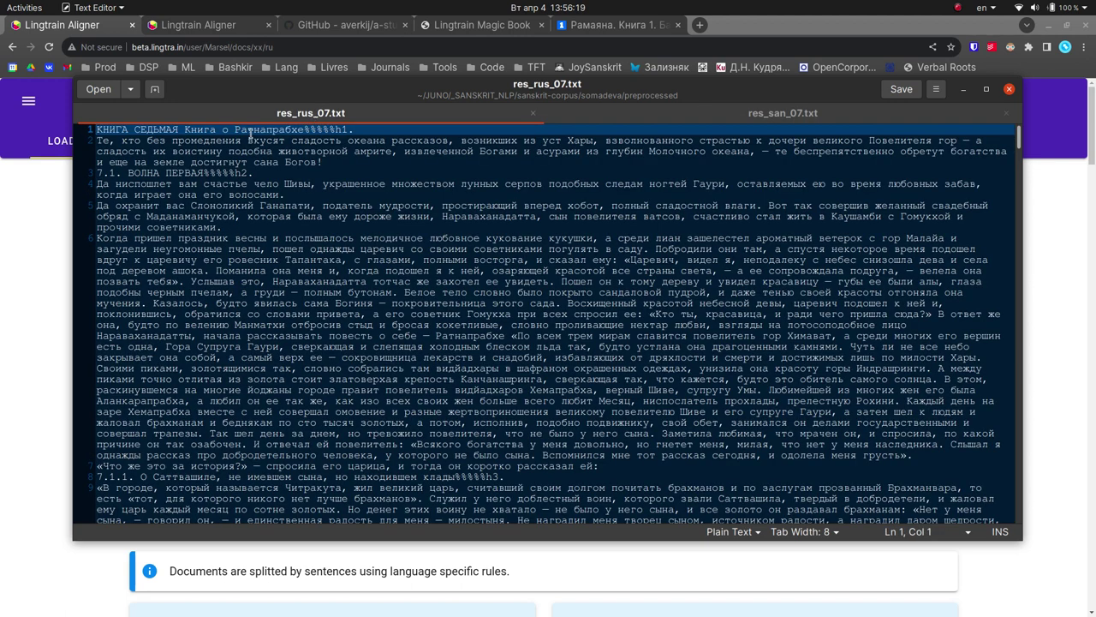
click(741, 117)
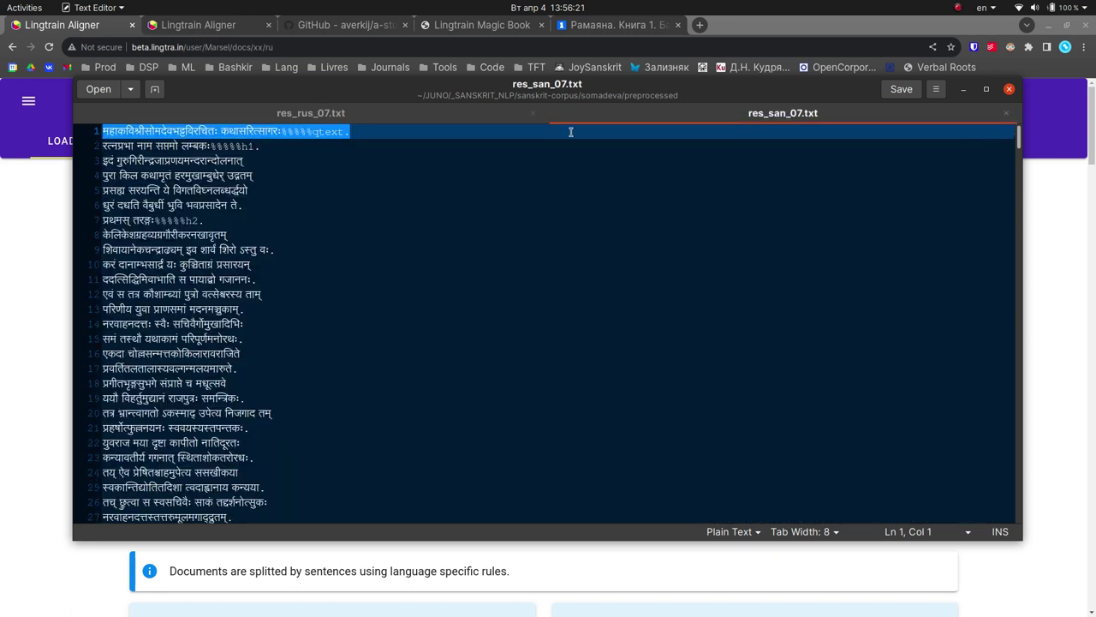
- Inspect the title text and its %%%%%qtext mark separately on line 1 of the Sanskrit file
click(368, 134)
scroll(263, 368, down, 6)
scroll(263, 368, up, 6)
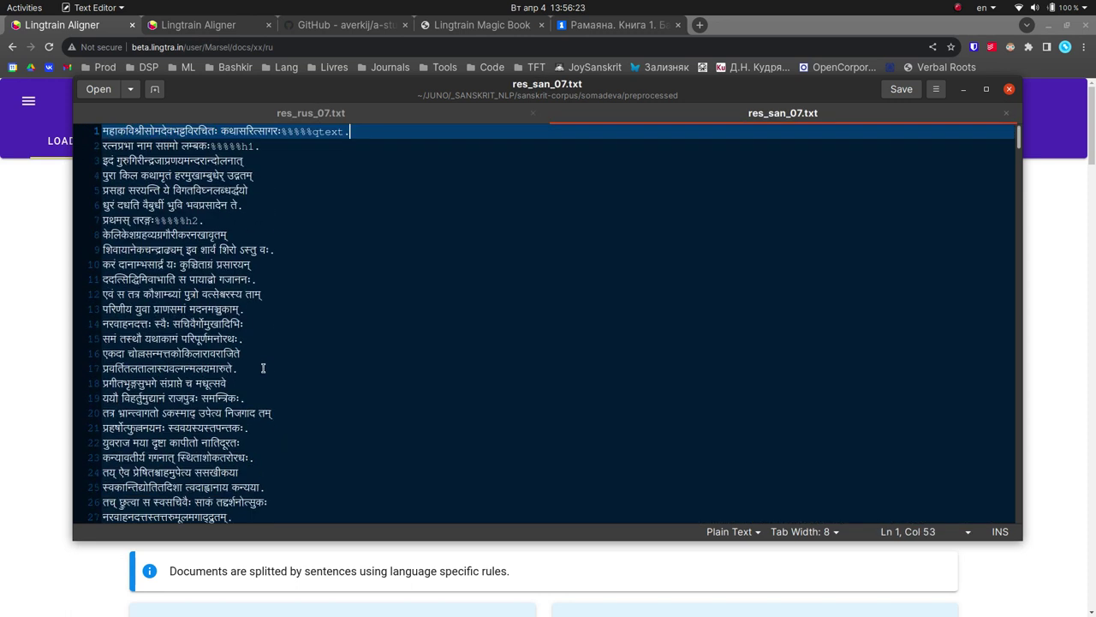
drag(281, 133, 65, 136)
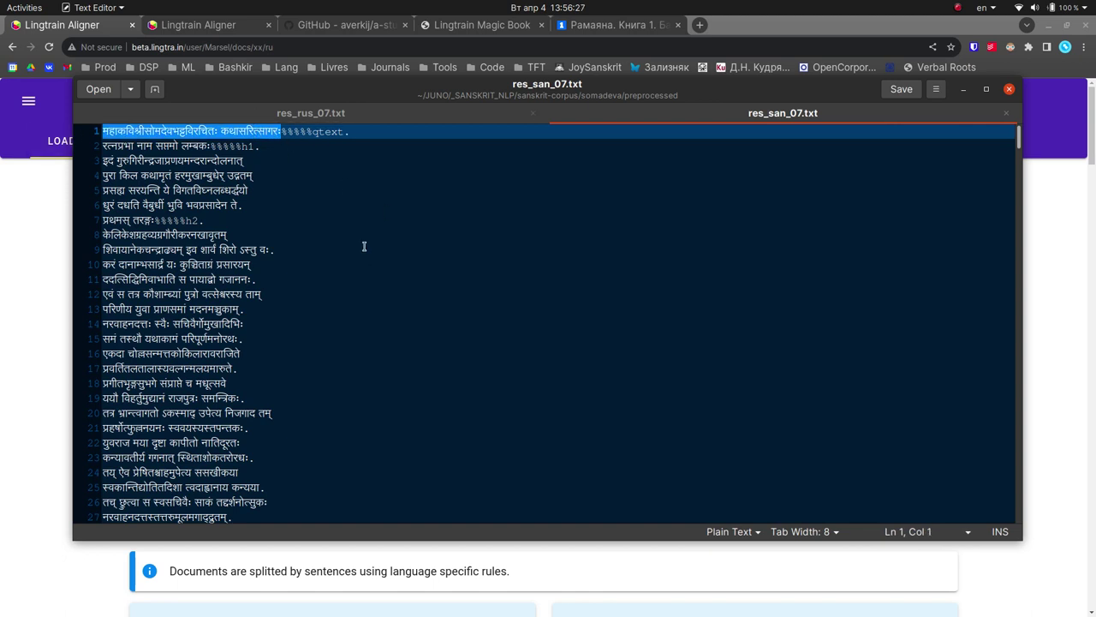
click(283, 130)
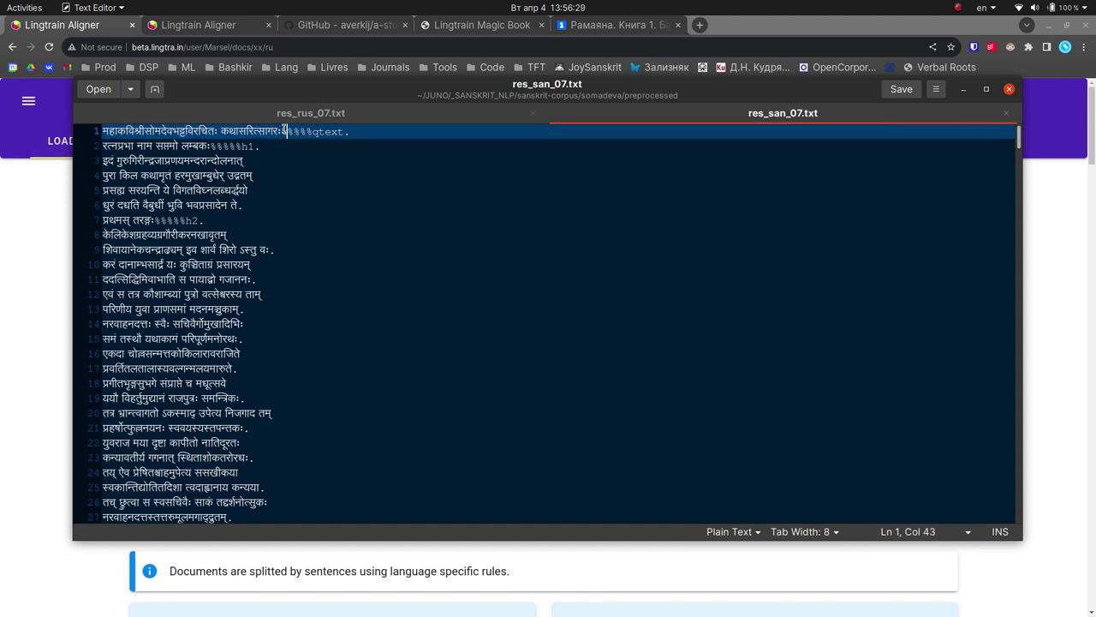
drag(283, 132, 392, 131)
click(393, 131)
- View the end of res_rus_07.txt and examine the first placeholder line, _%%%%%qtext., on line 210
key(ctrl+alt+Page_Up)
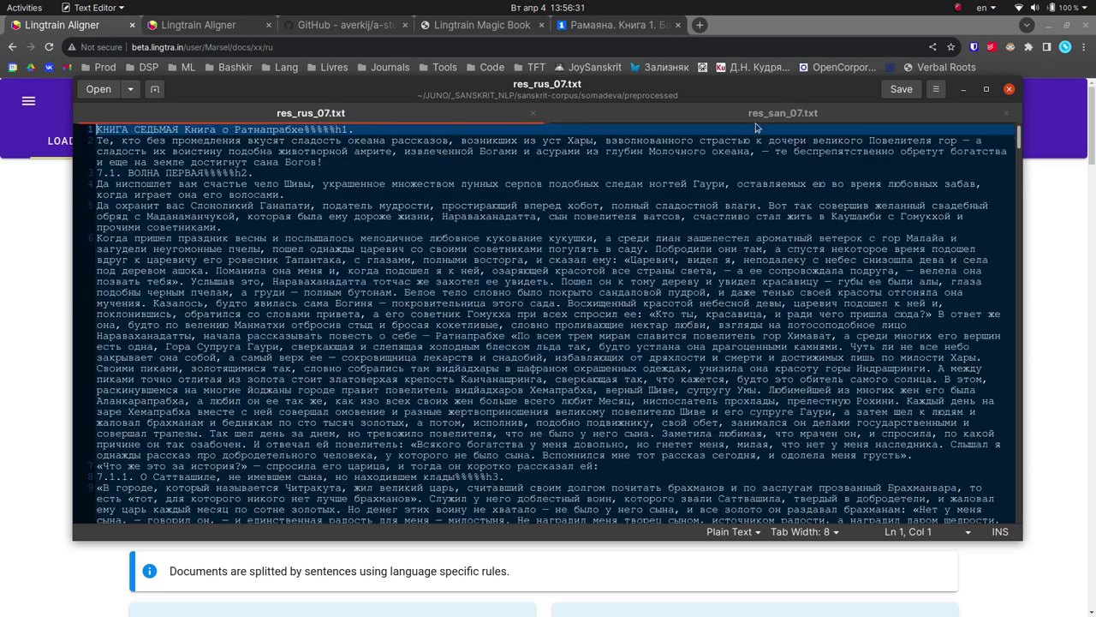
drag(1020, 177, 1021, 514)
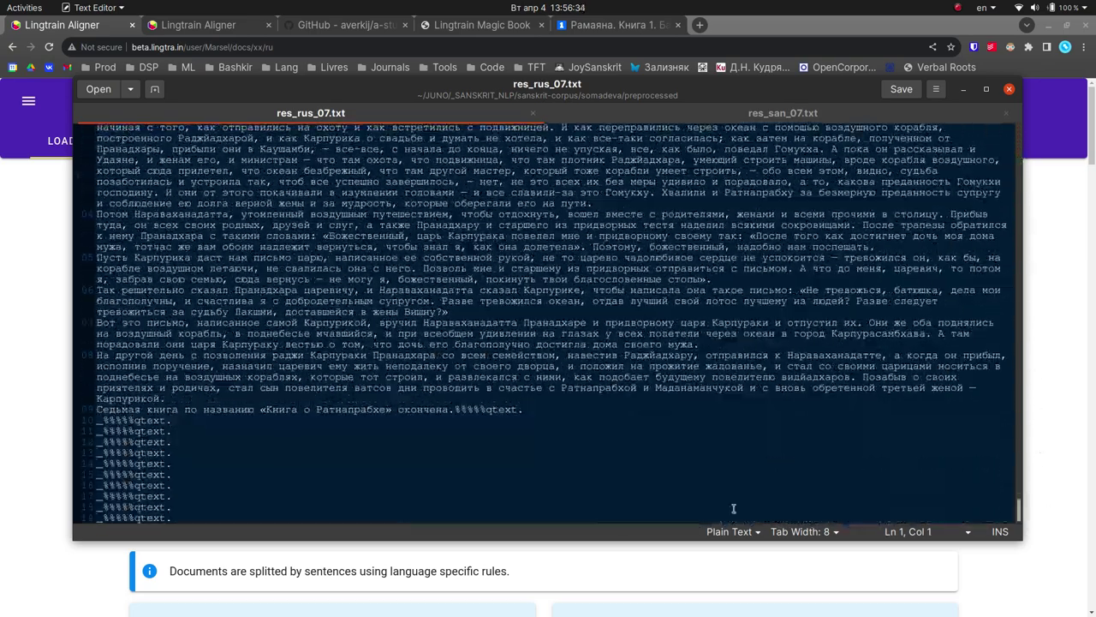
drag(97, 420, 199, 424)
click(103, 419)
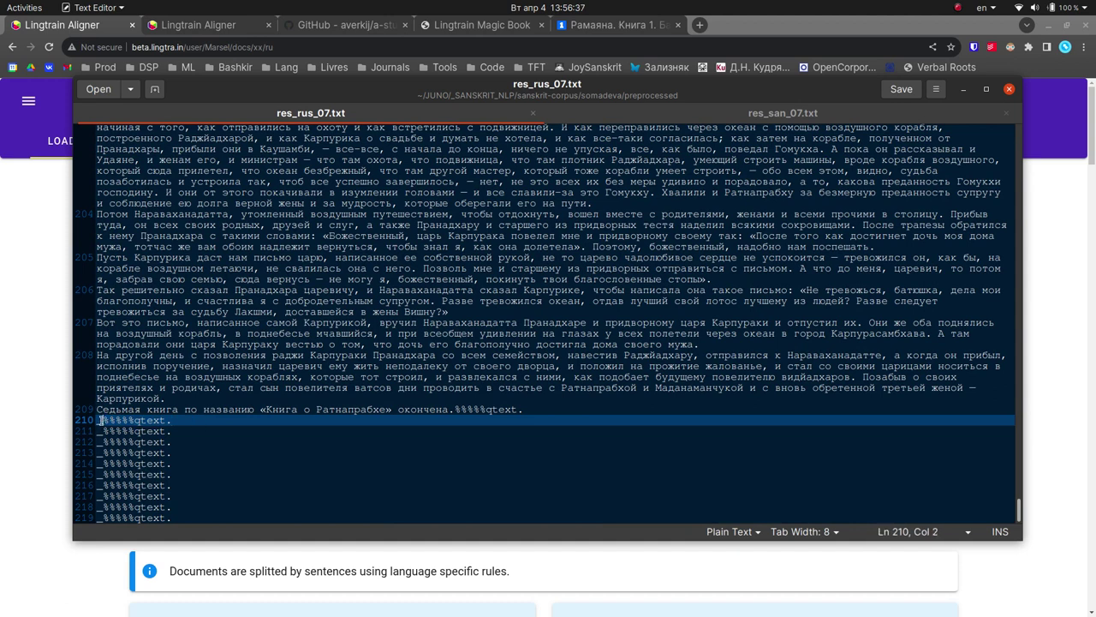
click(92, 423)
click(219, 427)
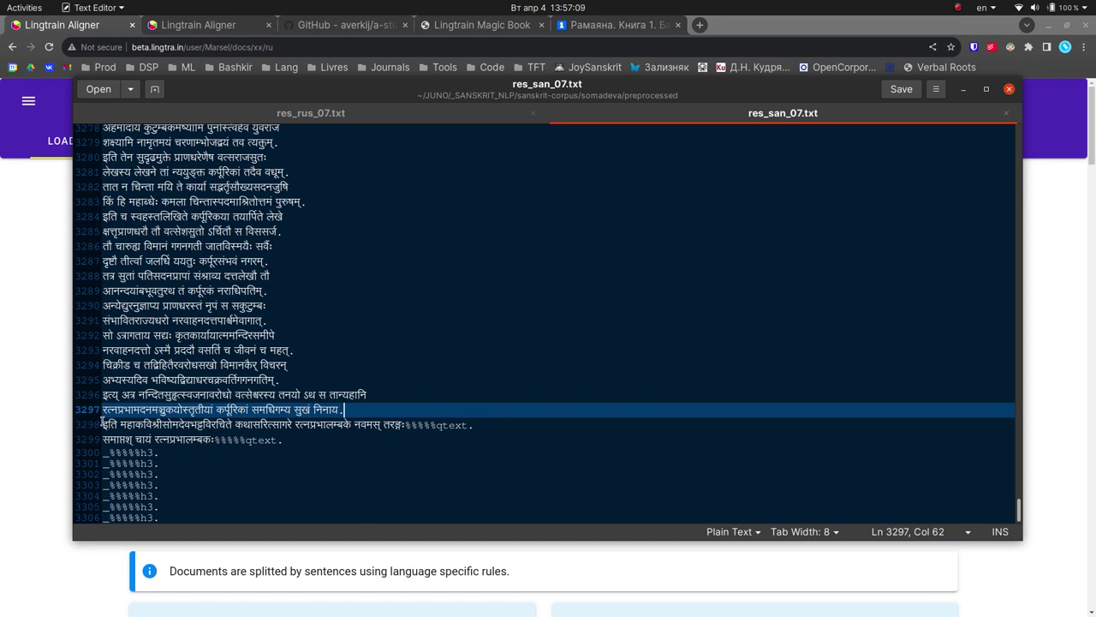
- Examine closing line 3298 of res_san_07.txt, including its %%%%%qtext mark and its last words
drag(101, 425, 577, 422)
click(576, 421)
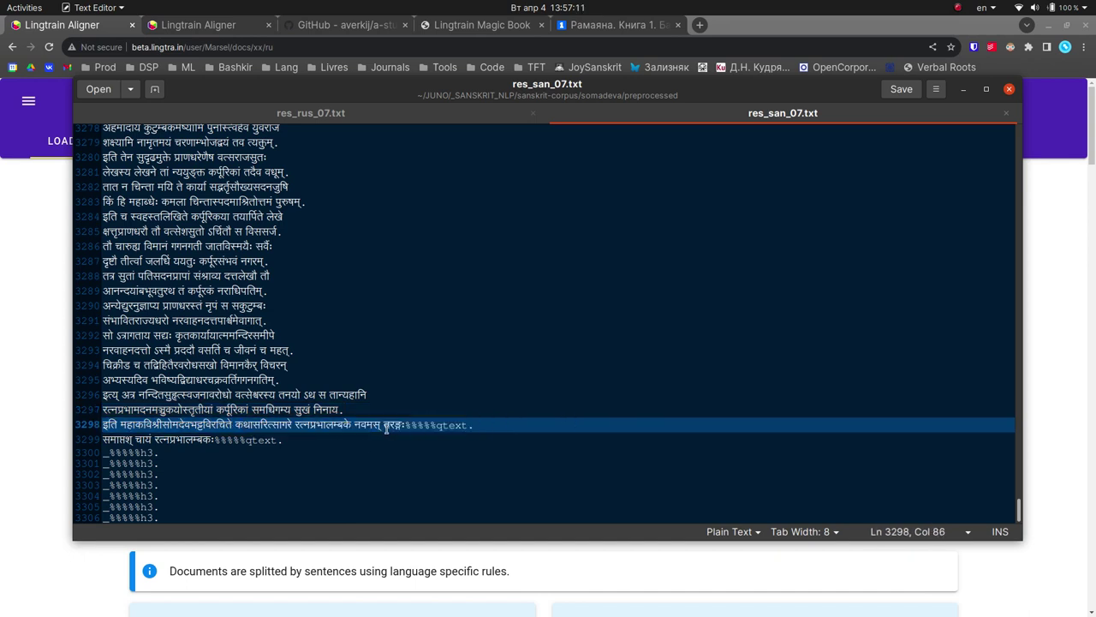
drag(406, 425, 523, 422)
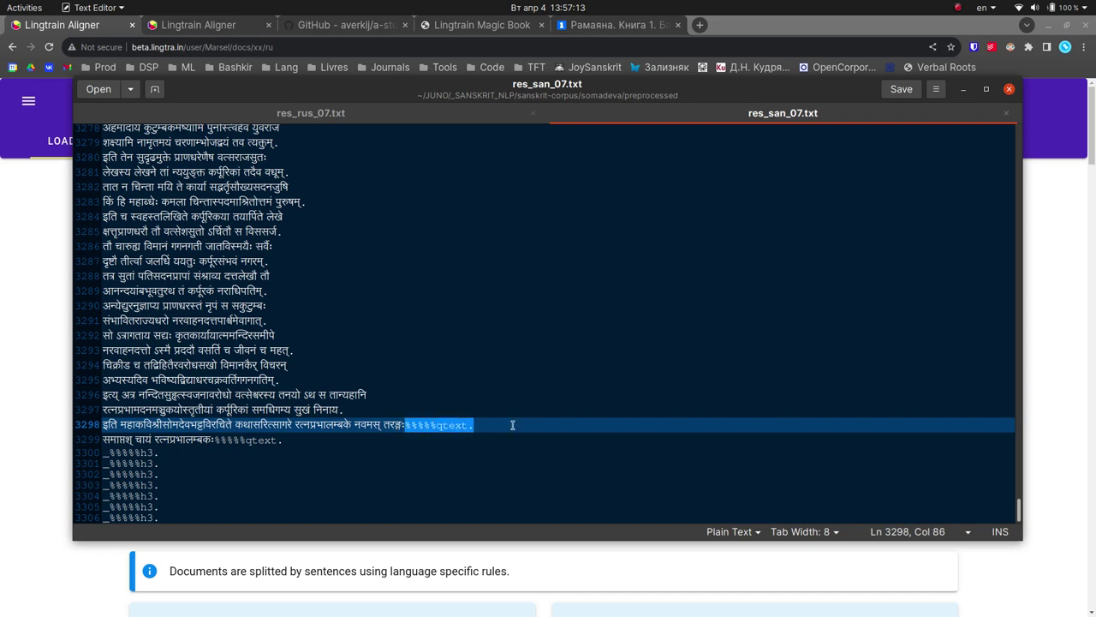
click(513, 425)
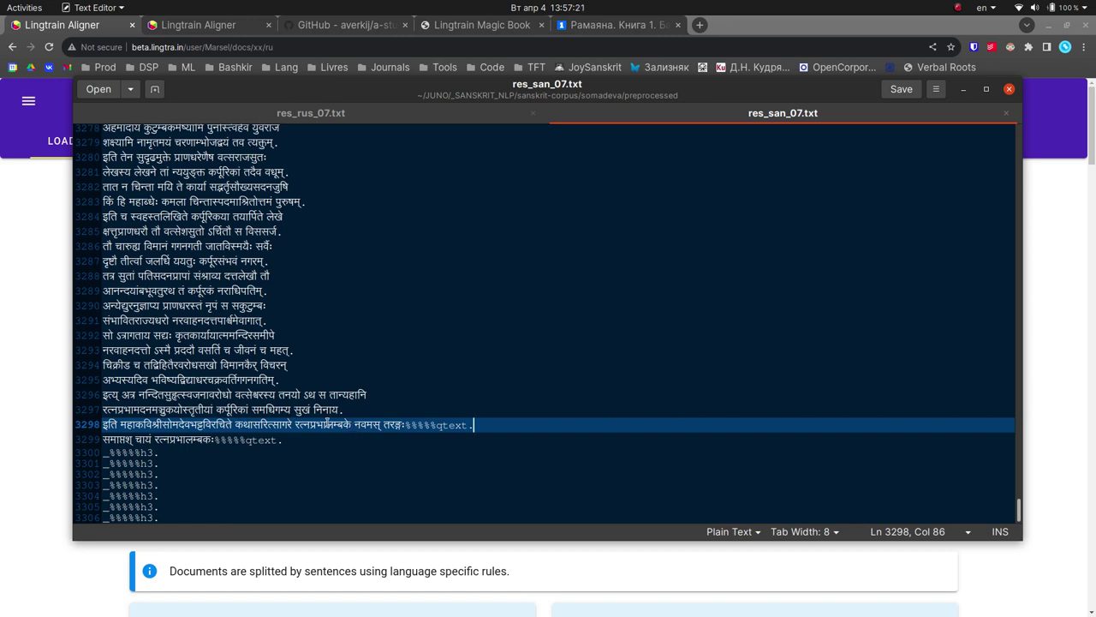
drag(354, 424, 380, 425)
double_click(389, 426)
- Compare closing line 209 of the Russian file with closing lines 3299 and 3298 of the Sanskrit file
click(392, 118)
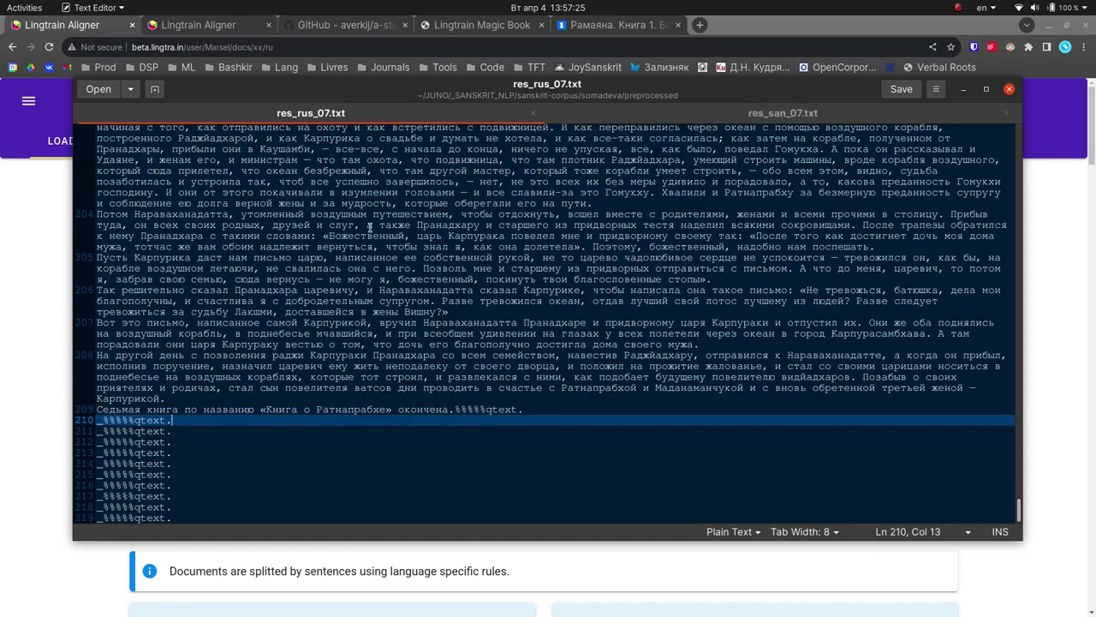
click(268, 408)
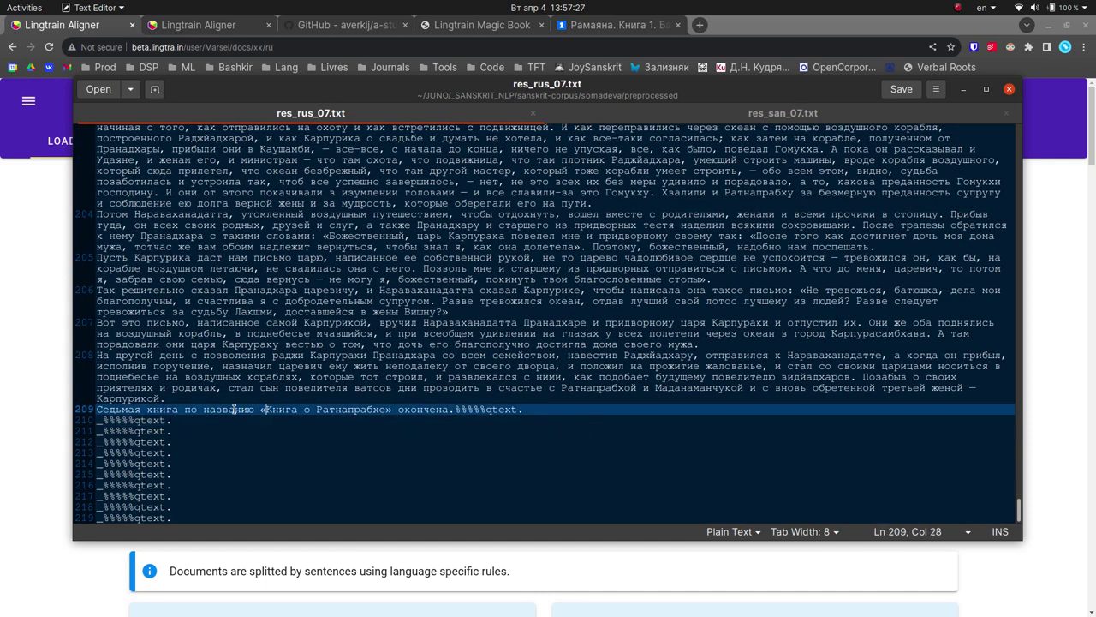
drag(97, 411, 468, 408)
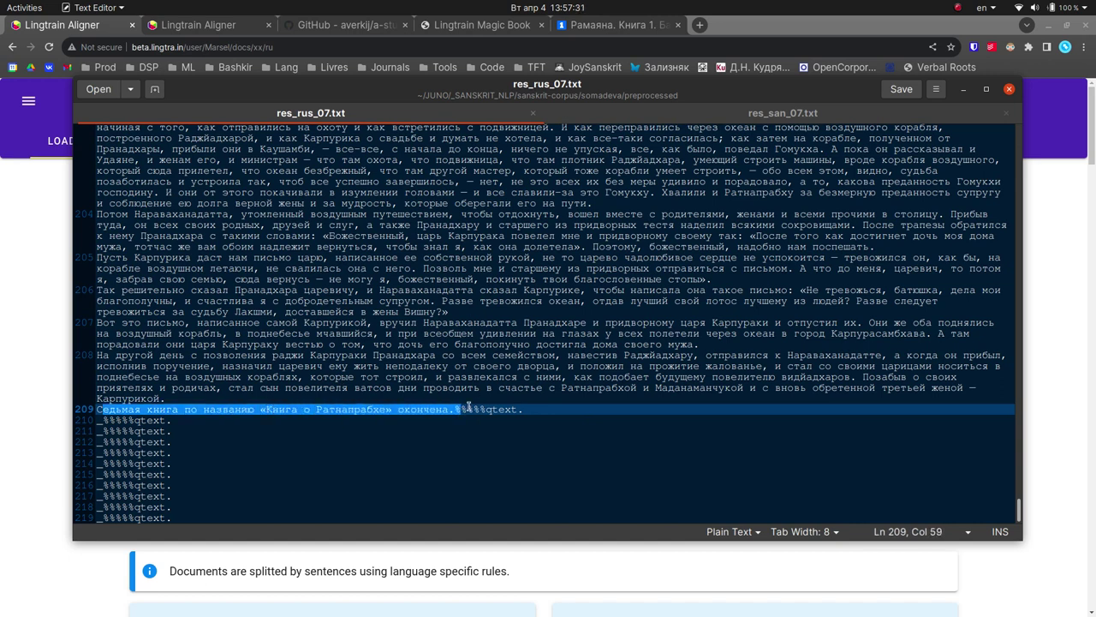
click(672, 110)
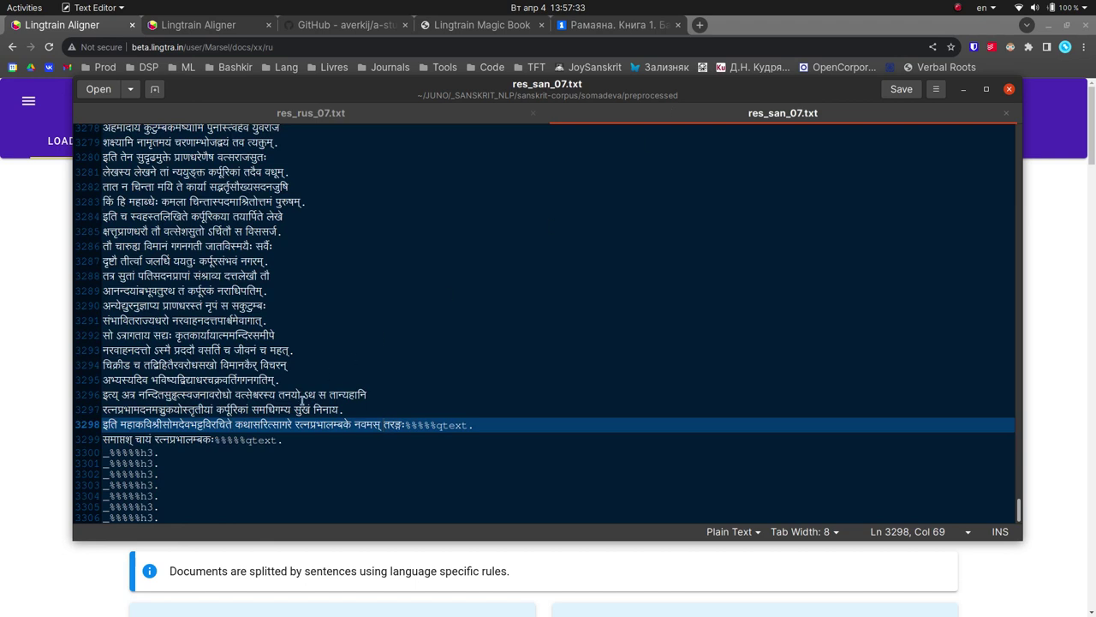
click(317, 437)
drag(317, 437, 65, 444)
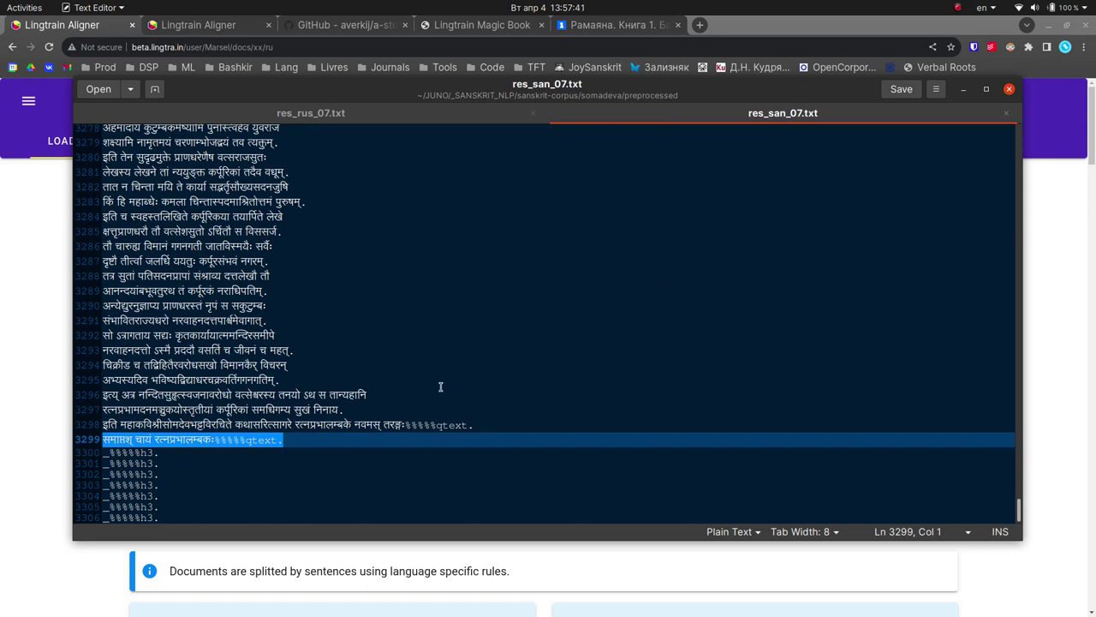
drag(403, 428, 486, 426)
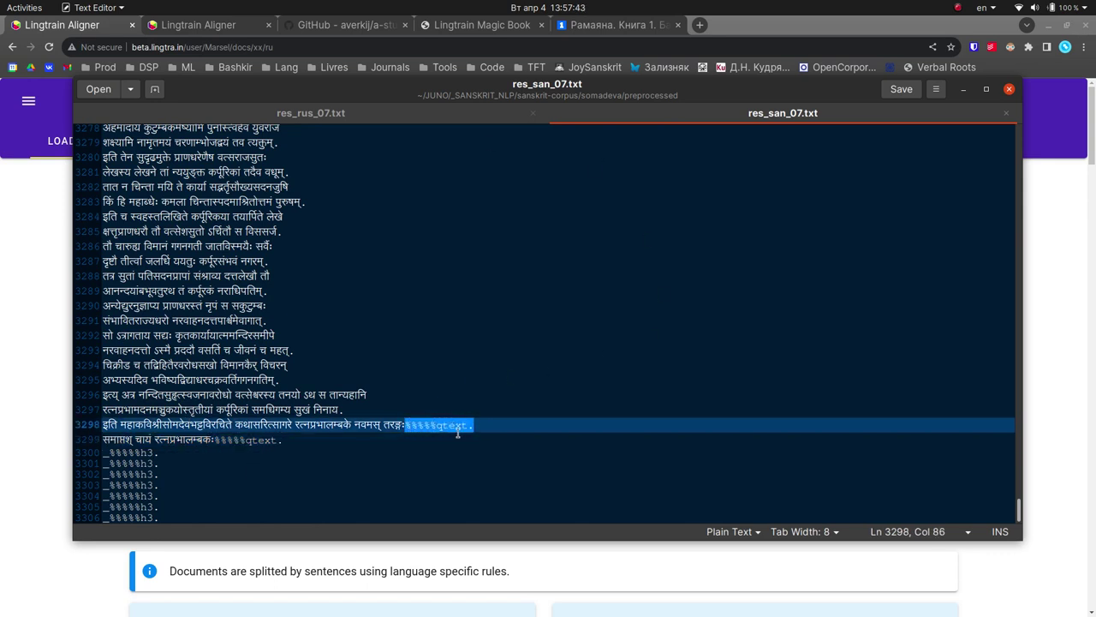
- Examine the underscore placeholder lines marked %%%%%qtext from line 210 to line 219 of res_rus_07.txt
click(481, 116)
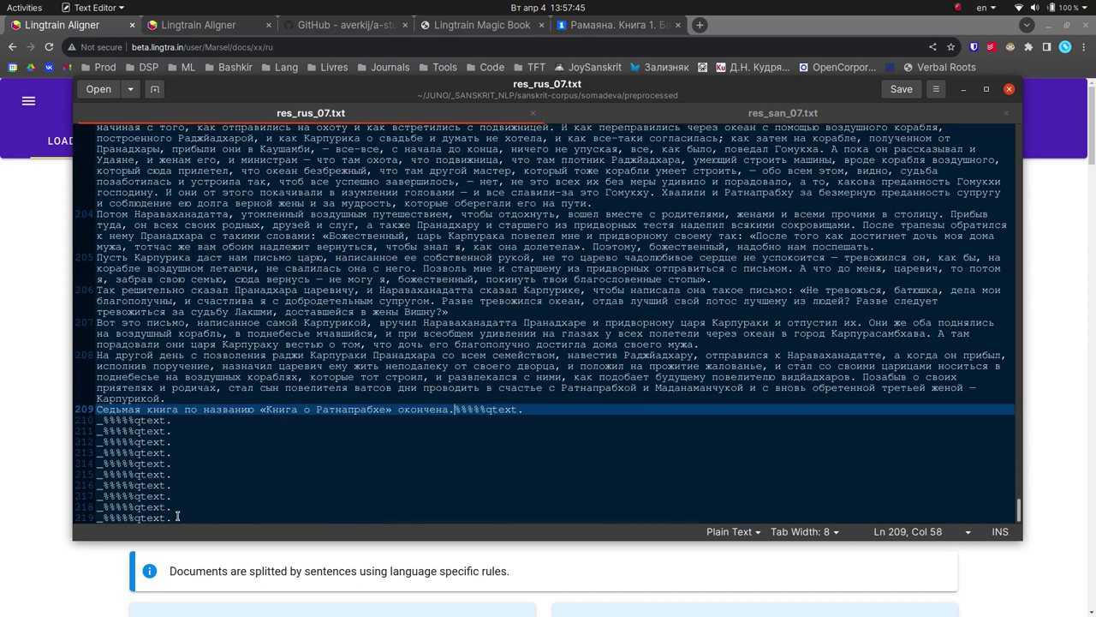
drag(174, 518, 96, 518)
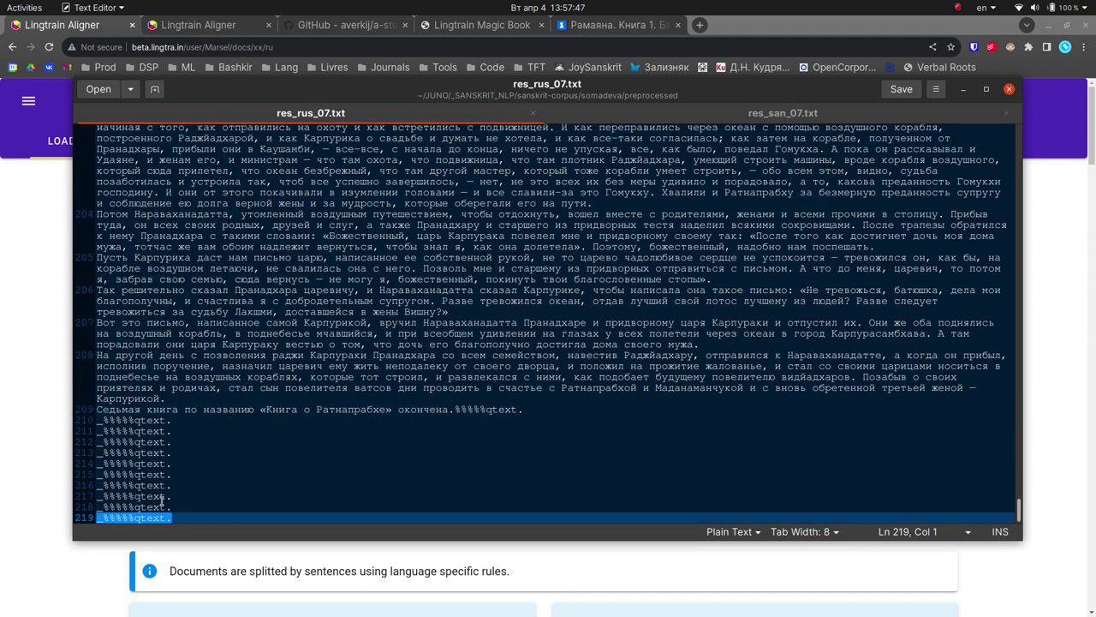
click(97, 517)
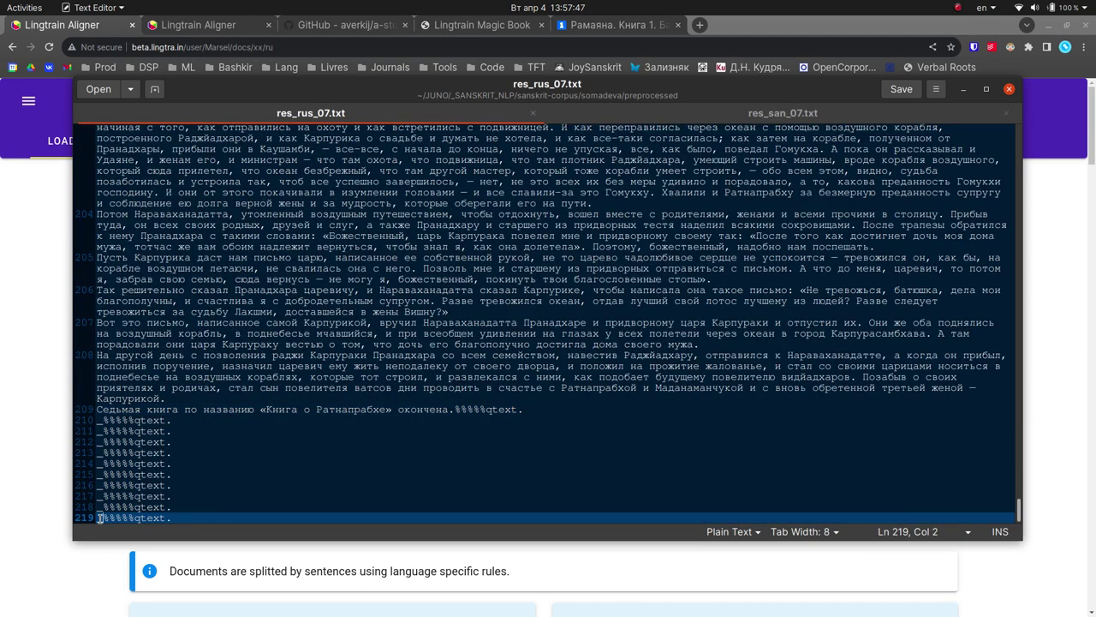
click(255, 423)
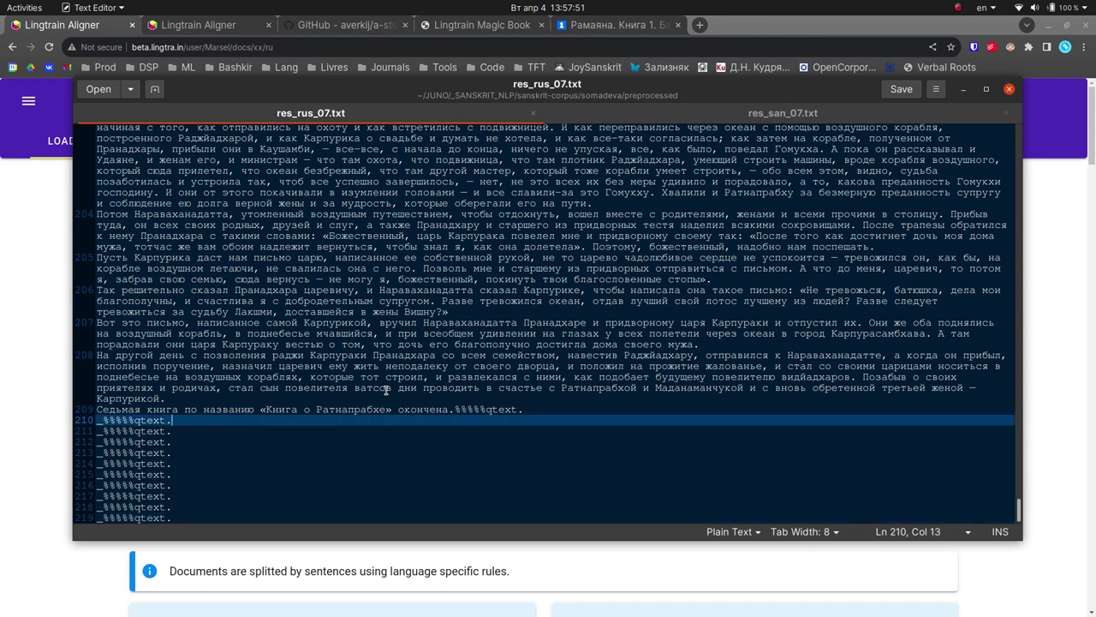
- Check the %%%%%qtext mark on Russian line 209 and the placeholder lines below it against the end of res_san_07.txt
drag(458, 408, 555, 408)
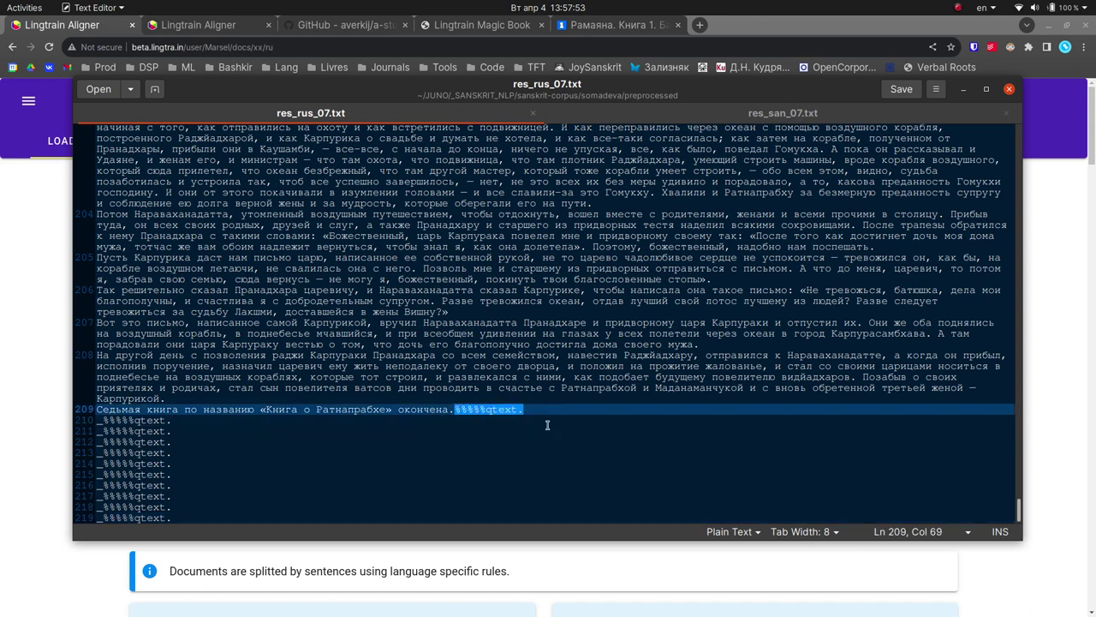
scroll(547, 425, up, 10)
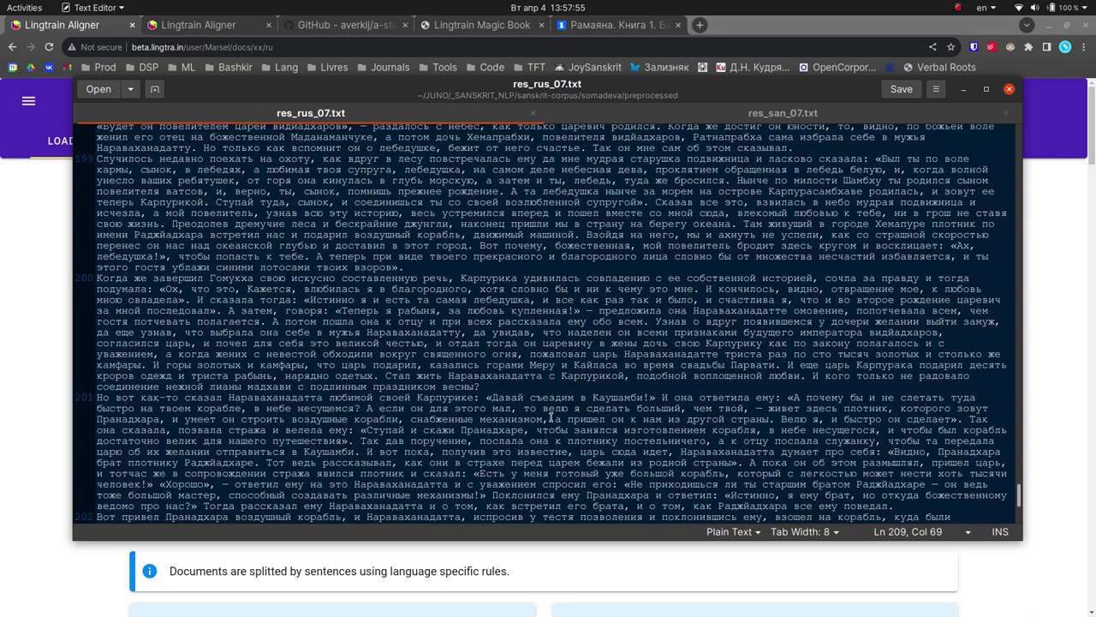
scroll(532, 347, down, 12)
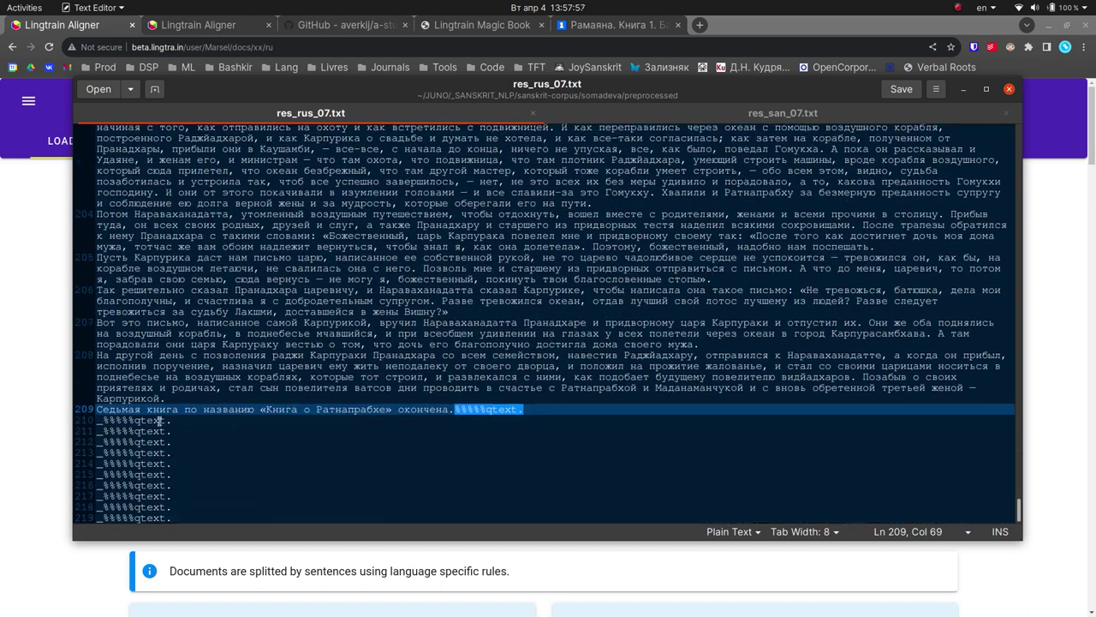
drag(97, 420, 161, 518)
click(750, 115)
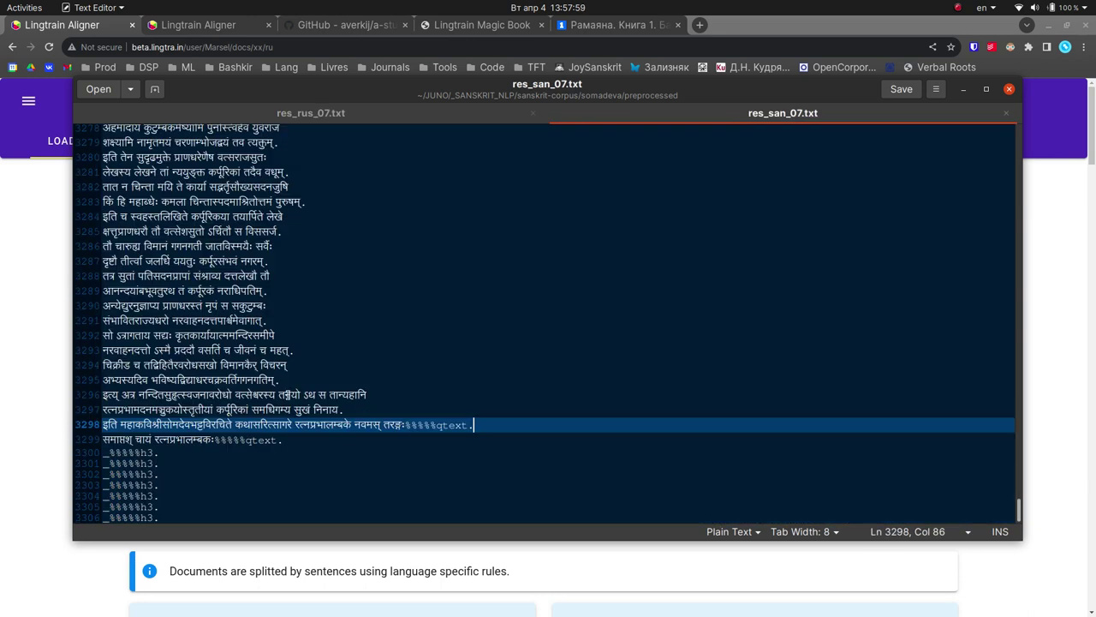
- Copy the %%%%%qtext. mark from line 3298 of res_san_07.txt and search the Sanskrit file for it
drag(137, 454, 138, 465)
click(424, 442)
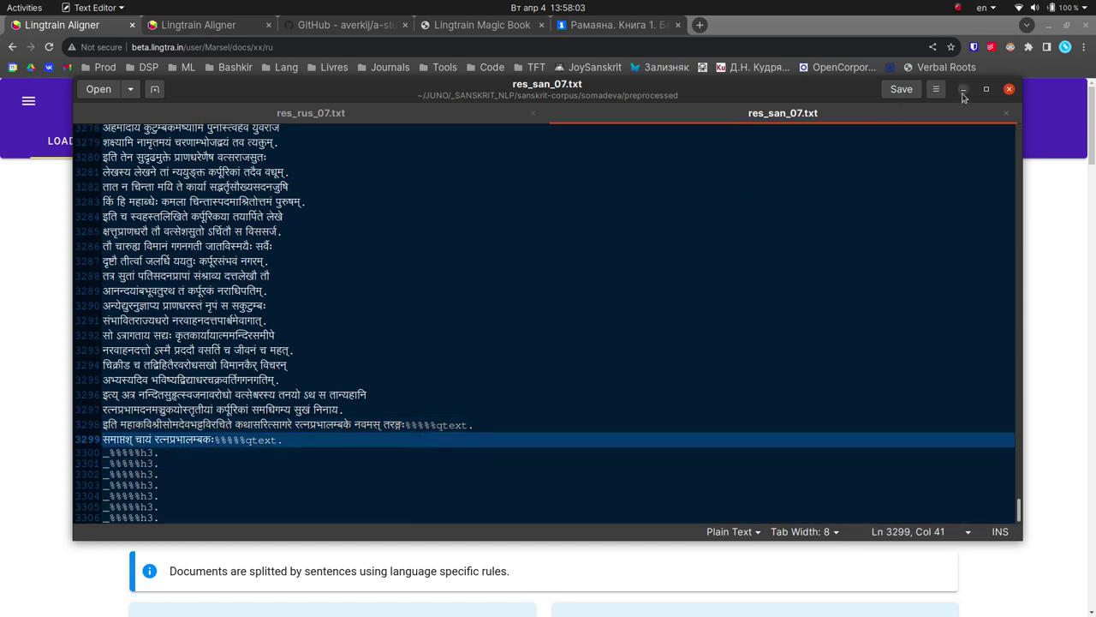
scroll(406, 403, up, 3)
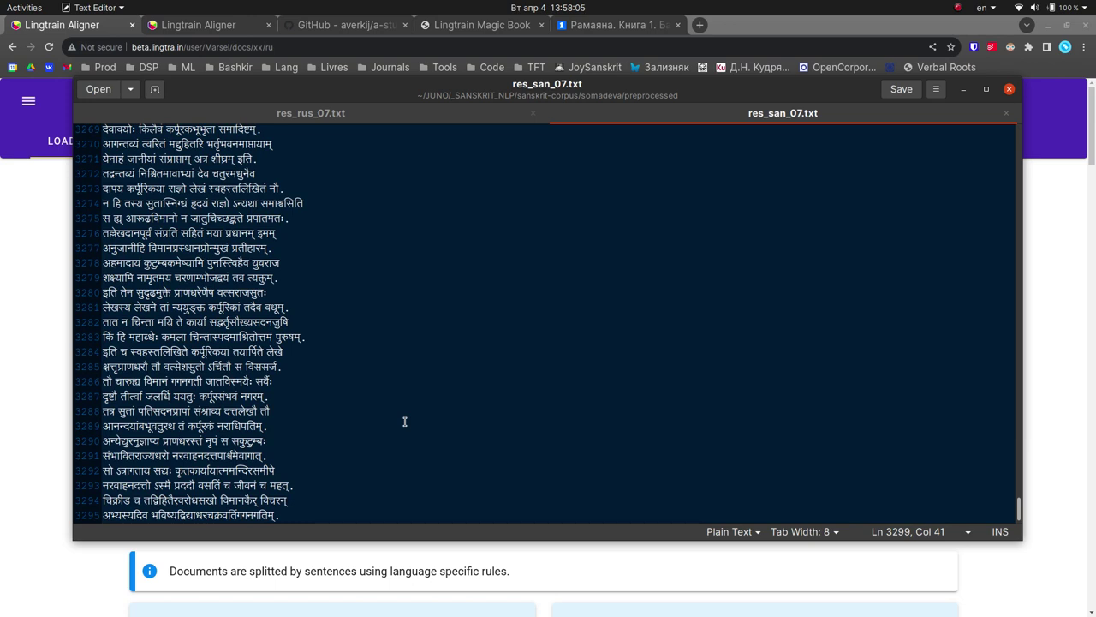
scroll(404, 421, down, 3)
drag(404, 423, 523, 420)
key(ctrl+c)
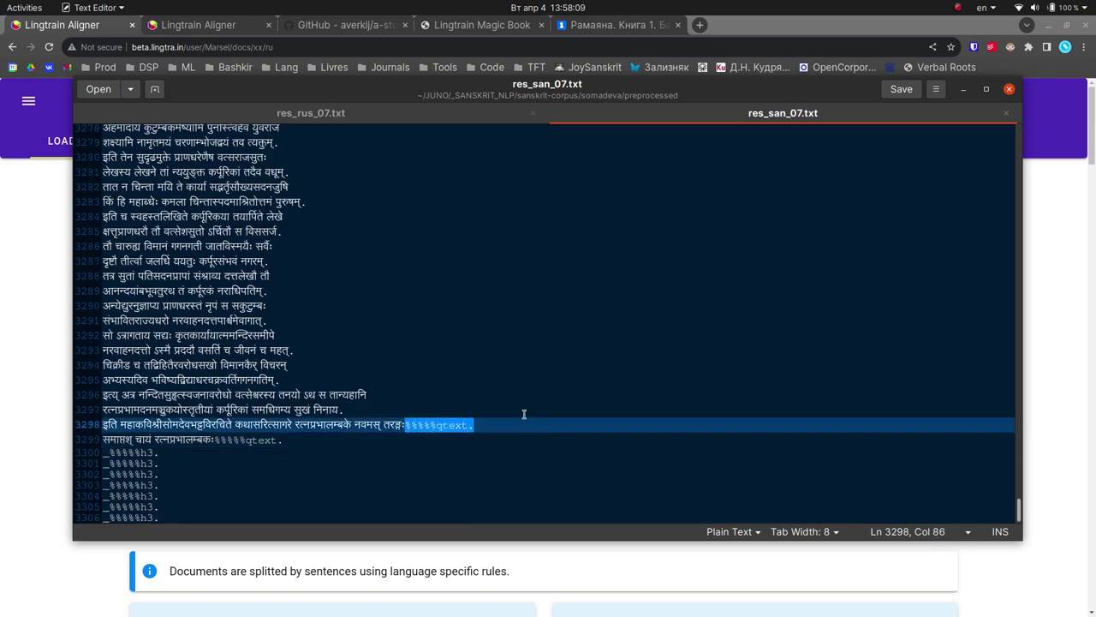
key(ctrl+f)
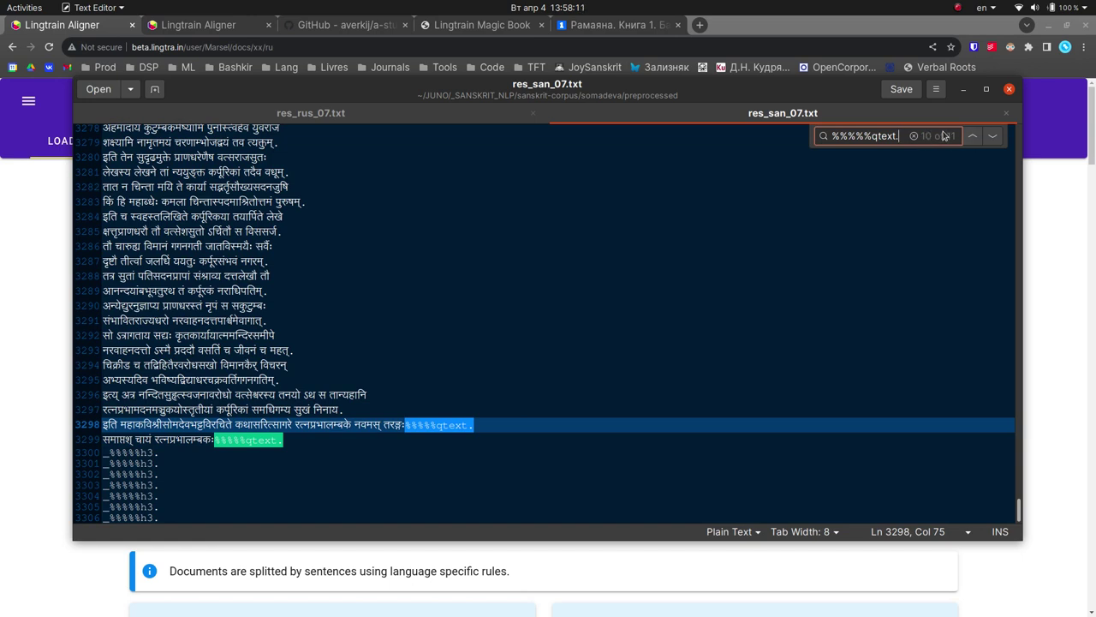
- Search res_rus_07.txt for the same %%%%%qtext. mark
click(470, 116)
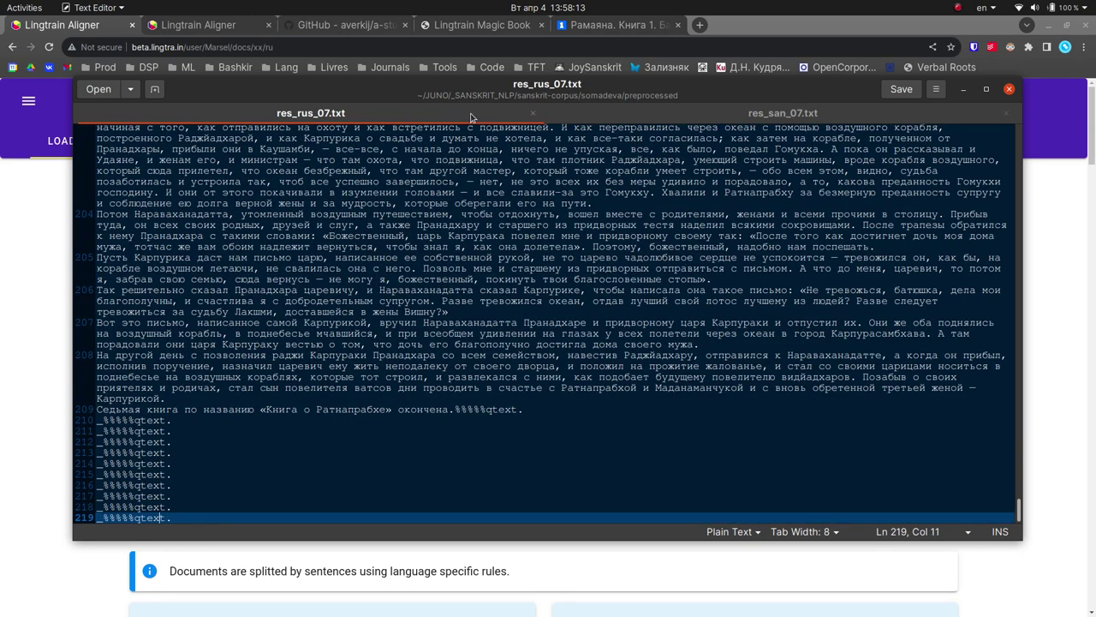
key(ctrl+f)
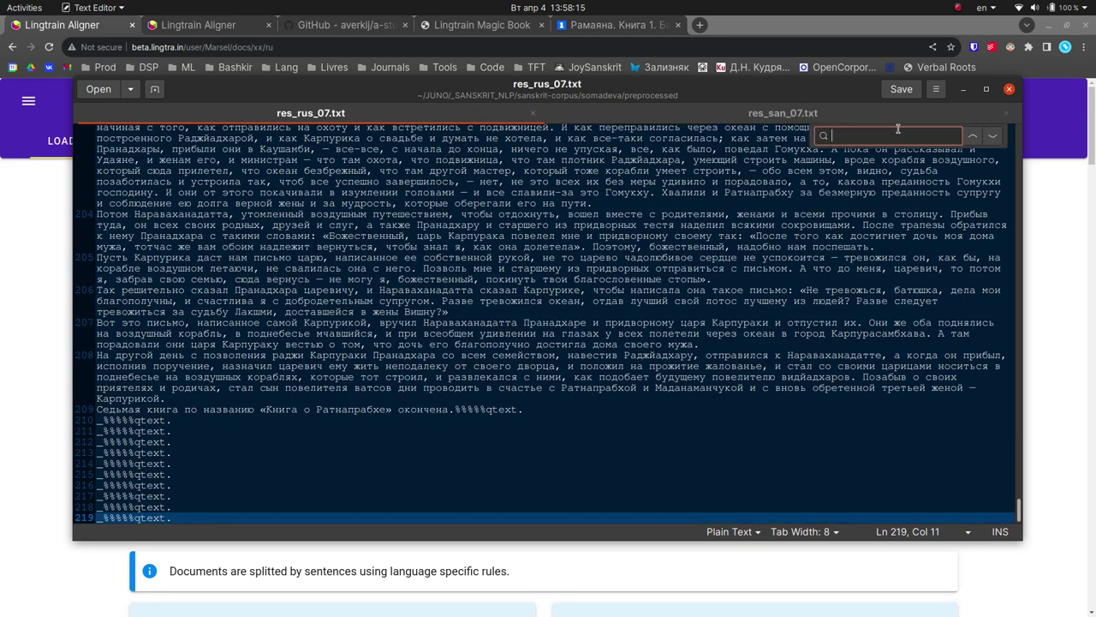
key(ctrl+v)
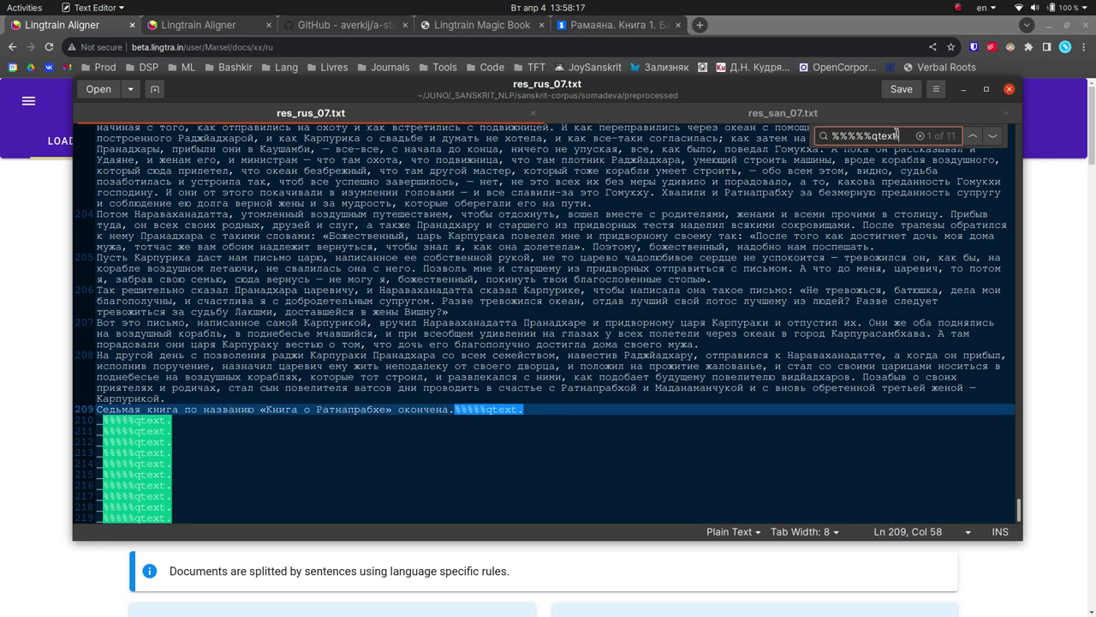
- Search res_rus_07.txt for the %%%%%h2. mark taken from the first chapter heading on line 3
scroll(535, 351, up, 10)
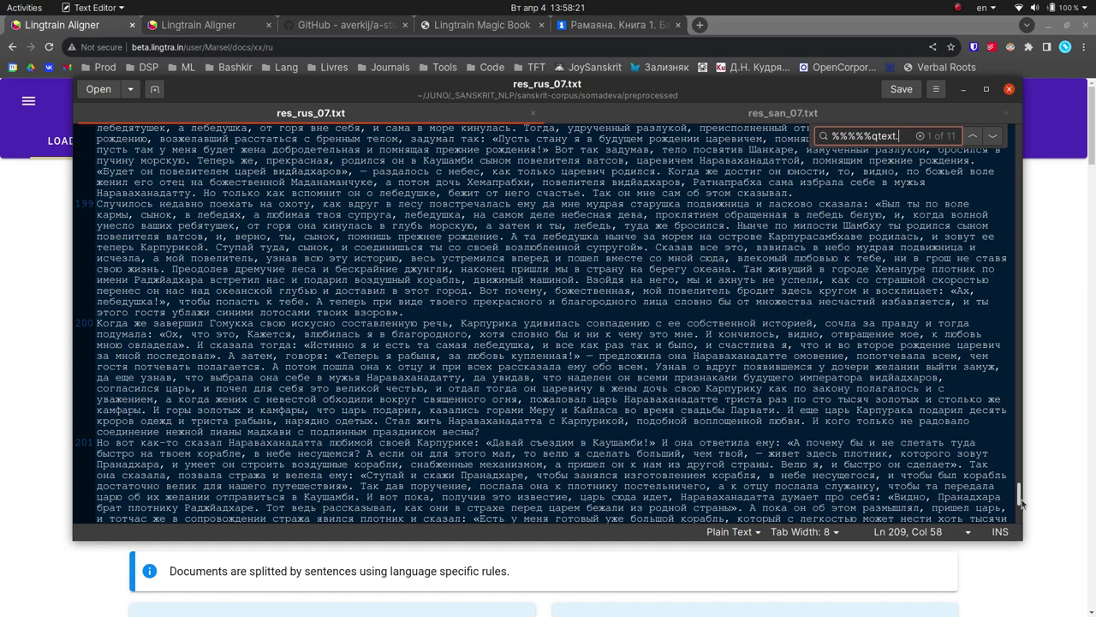
drag(1019, 499, 1019, 132)
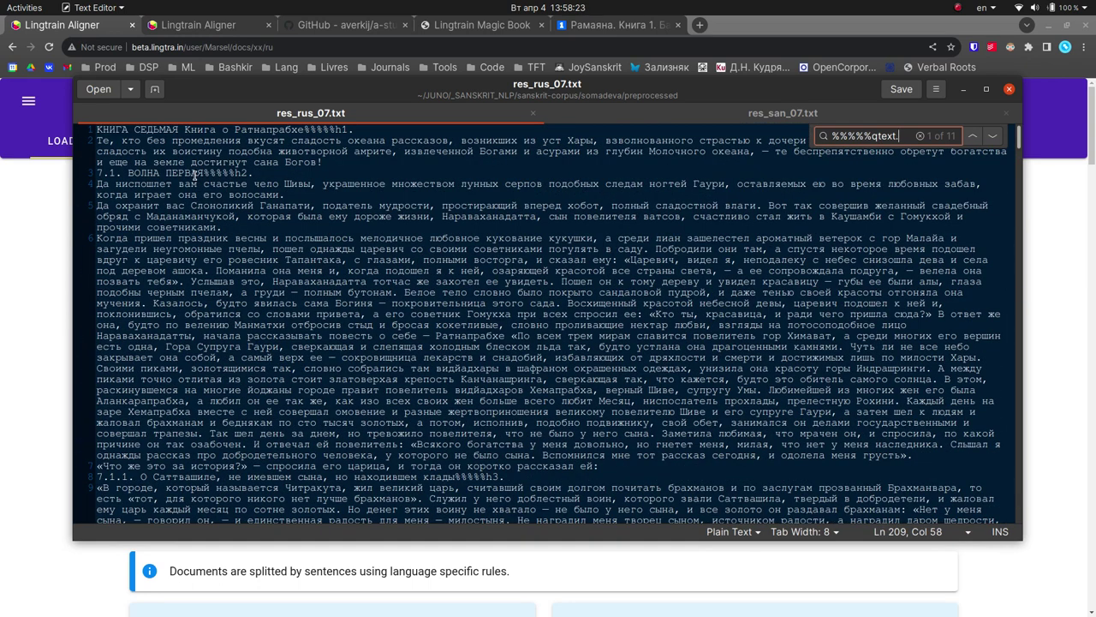
drag(203, 174, 256, 173)
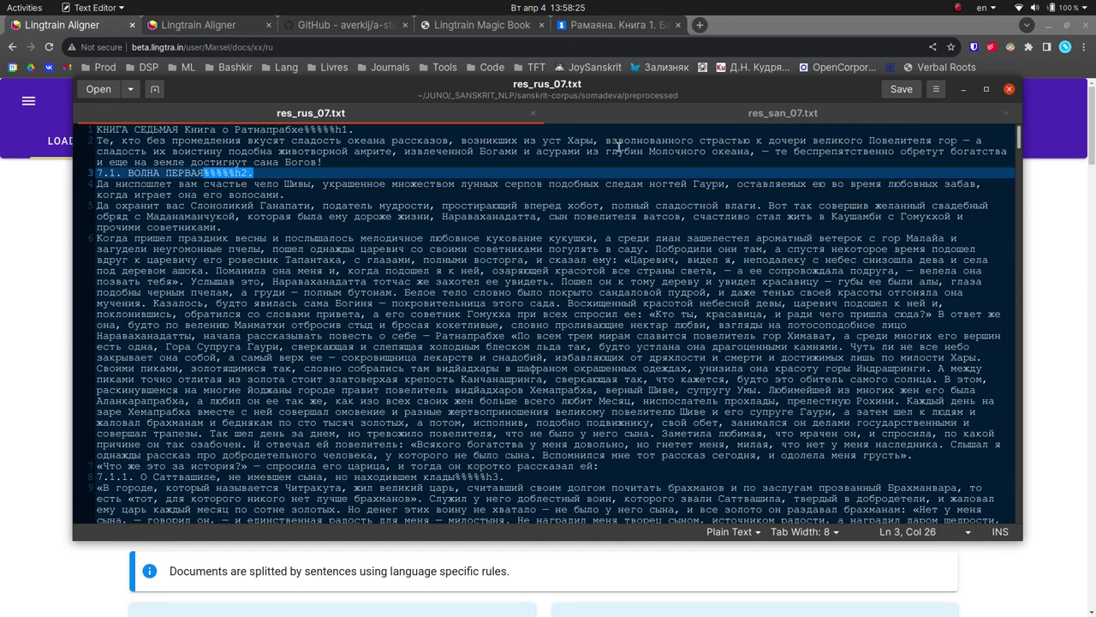
key(ctrl+f)
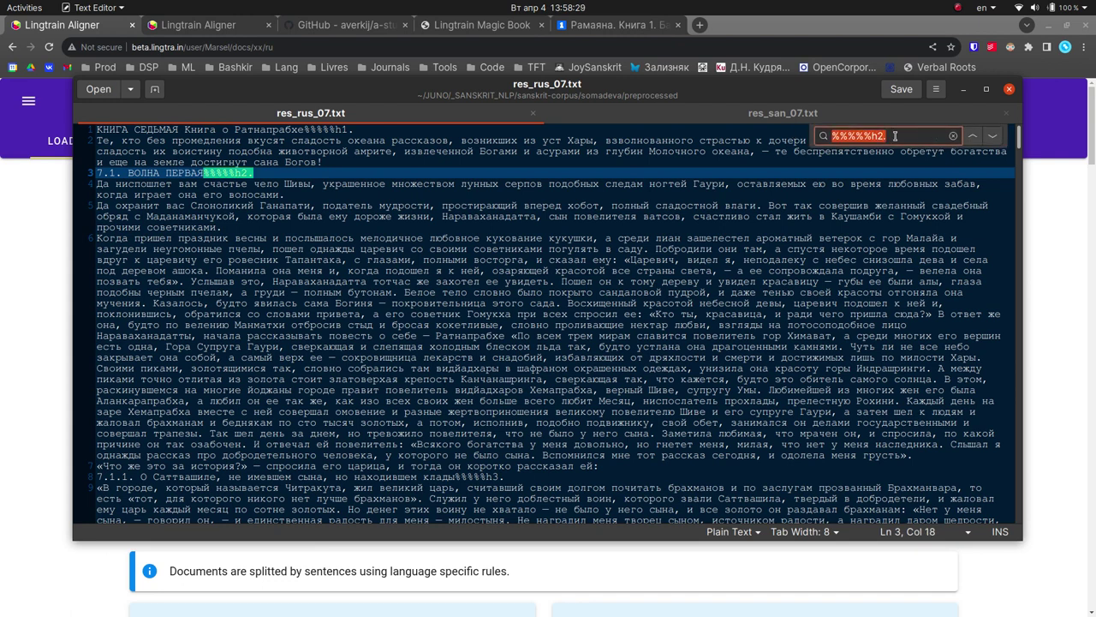
click(895, 135)
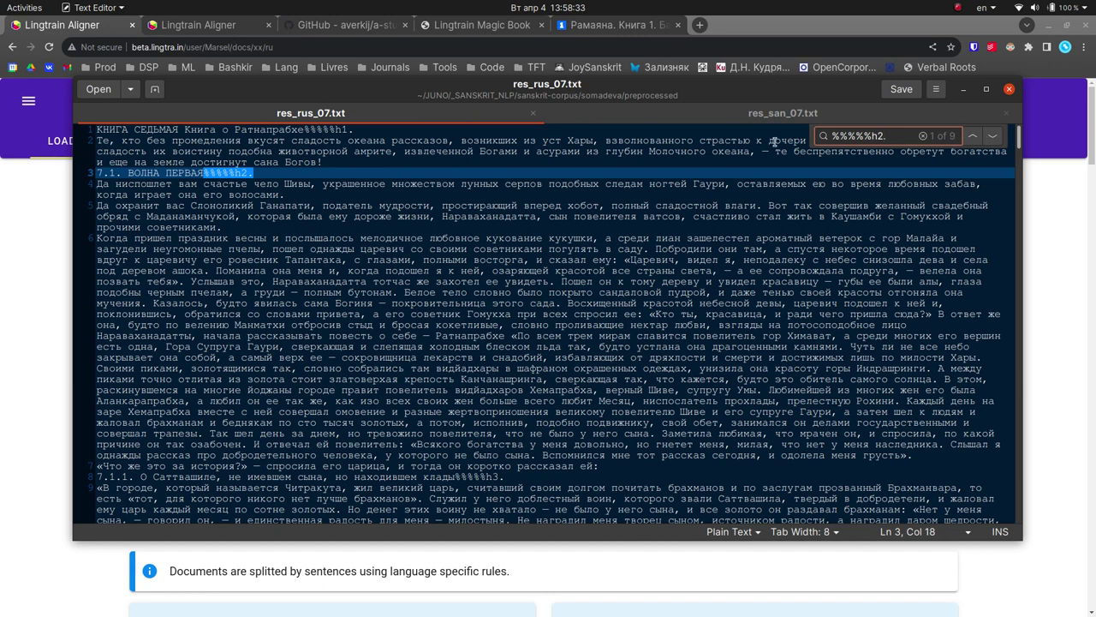
- Search res_san_07.txt for %%%%%h2. and compare its chapter marks with those of the Russian file
click(751, 124)
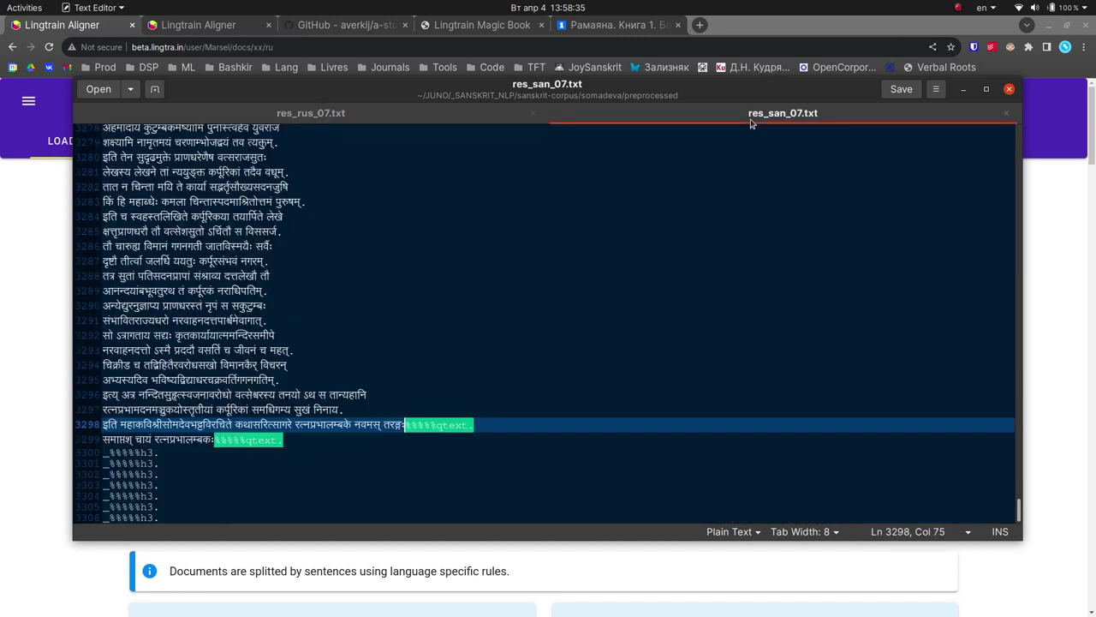
key(ctrl+f)
click(914, 137)
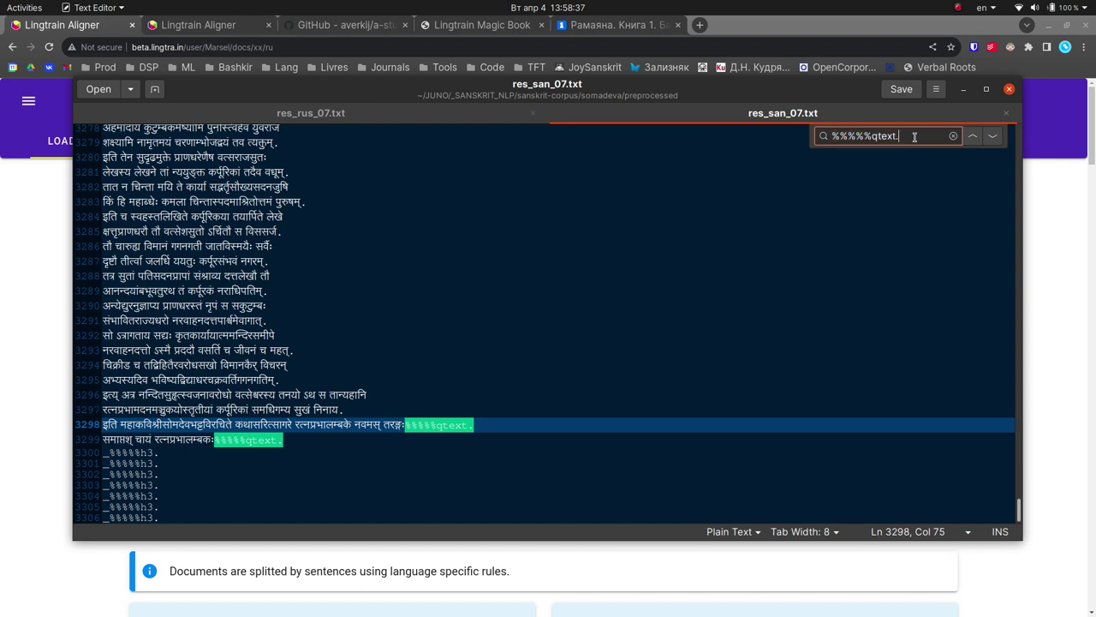
key(BackSpace)
key(BackSpace)
key(BackSpace)
key(BackSpace)
key(BackSpace)
key(BackSpace)
text(h2.)
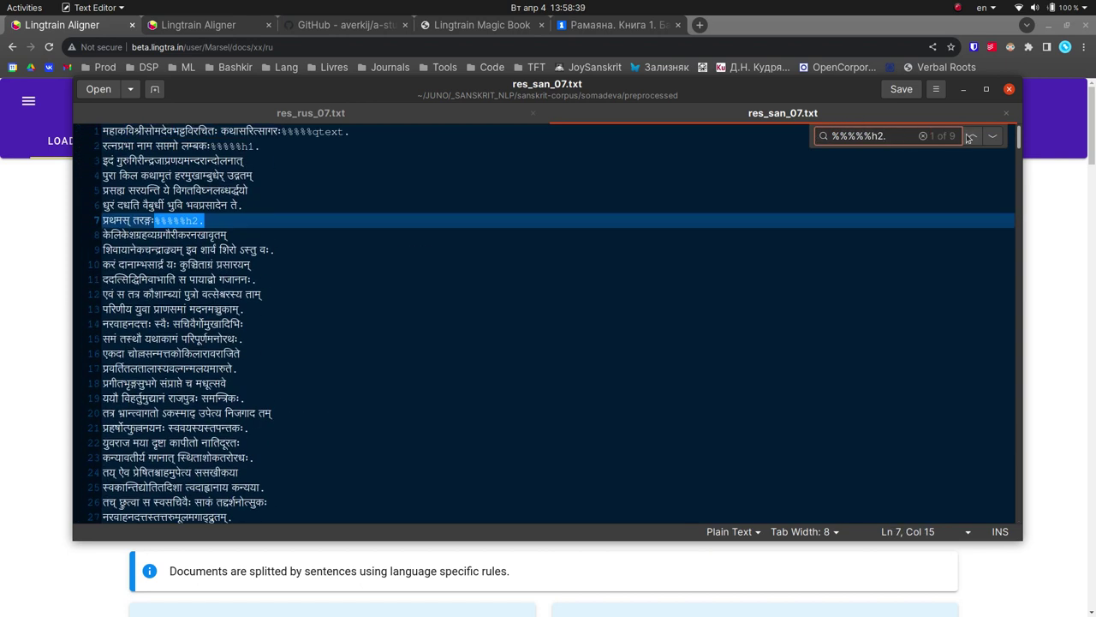
key(Escape)
click(489, 115)
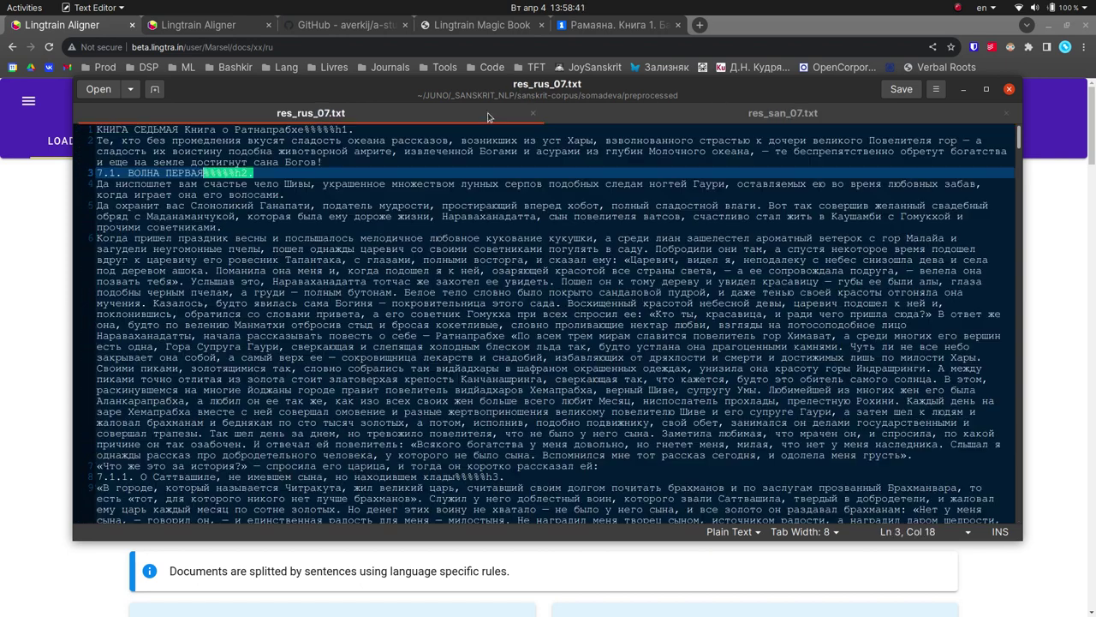
click(718, 113)
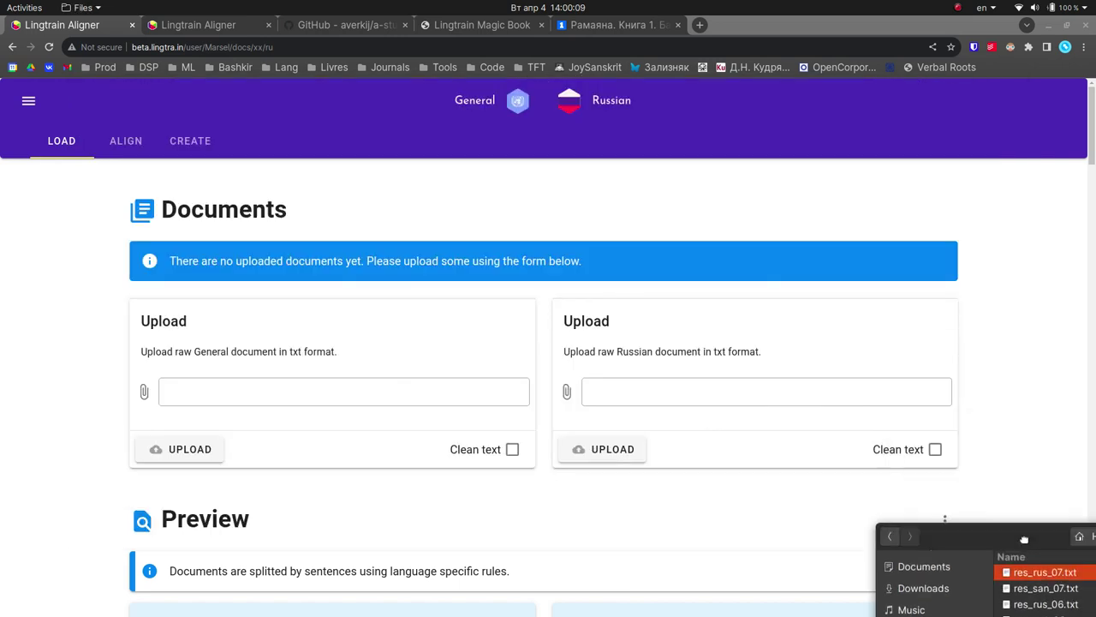
- Choose res_san_07.txt from sanskrit-corpus/somadeva/preprocessed as the General document for upload in Lingtrain Aligner
click(190, 390)
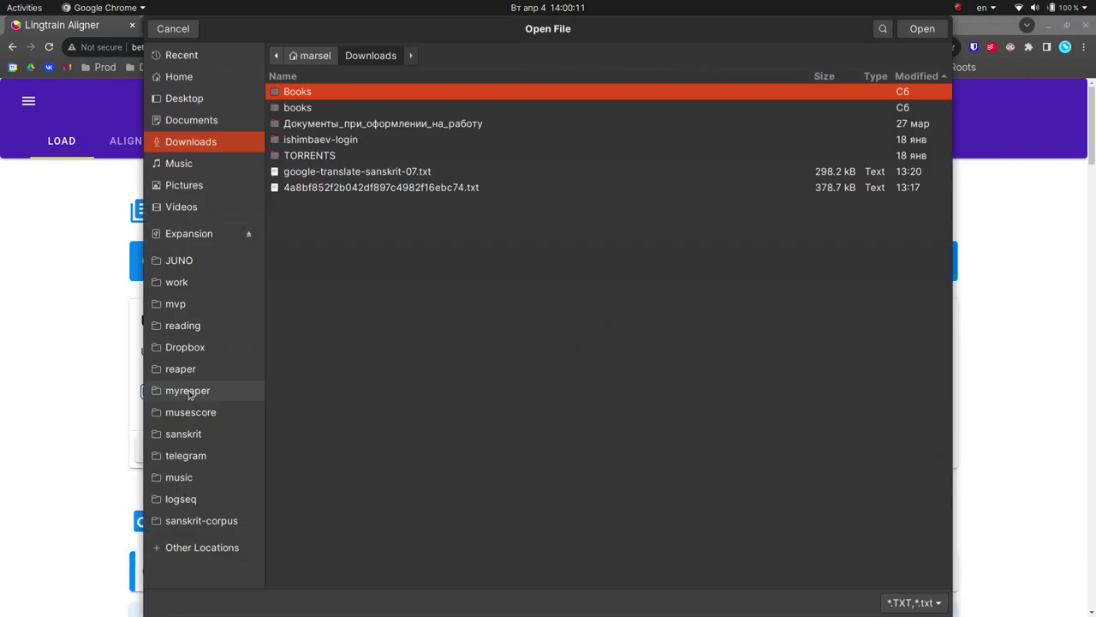
click(199, 520)
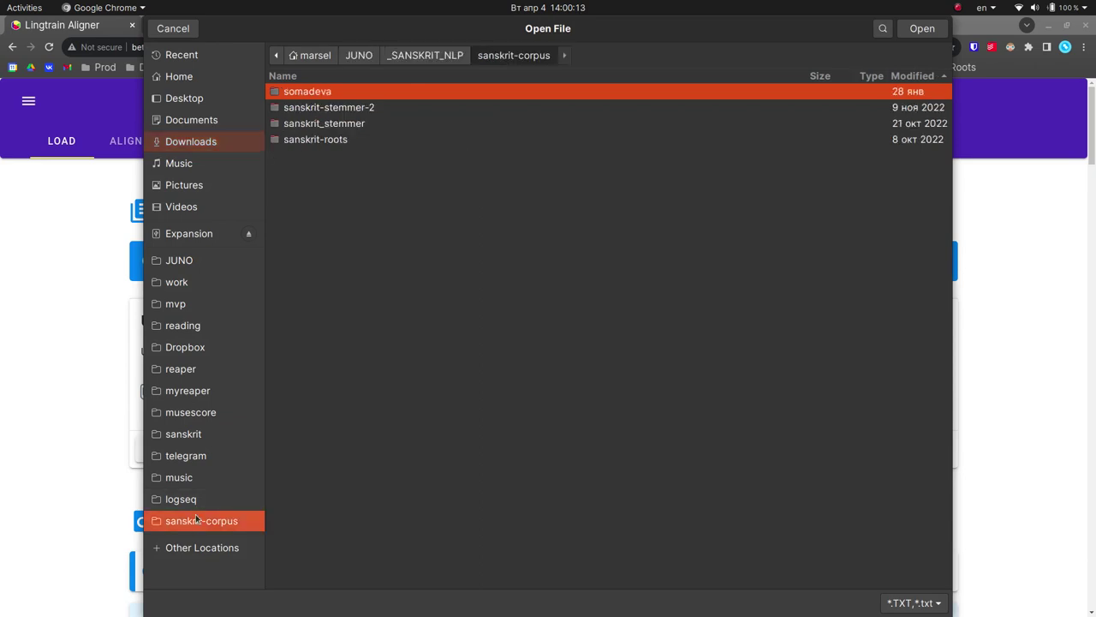
double_click(301, 93)
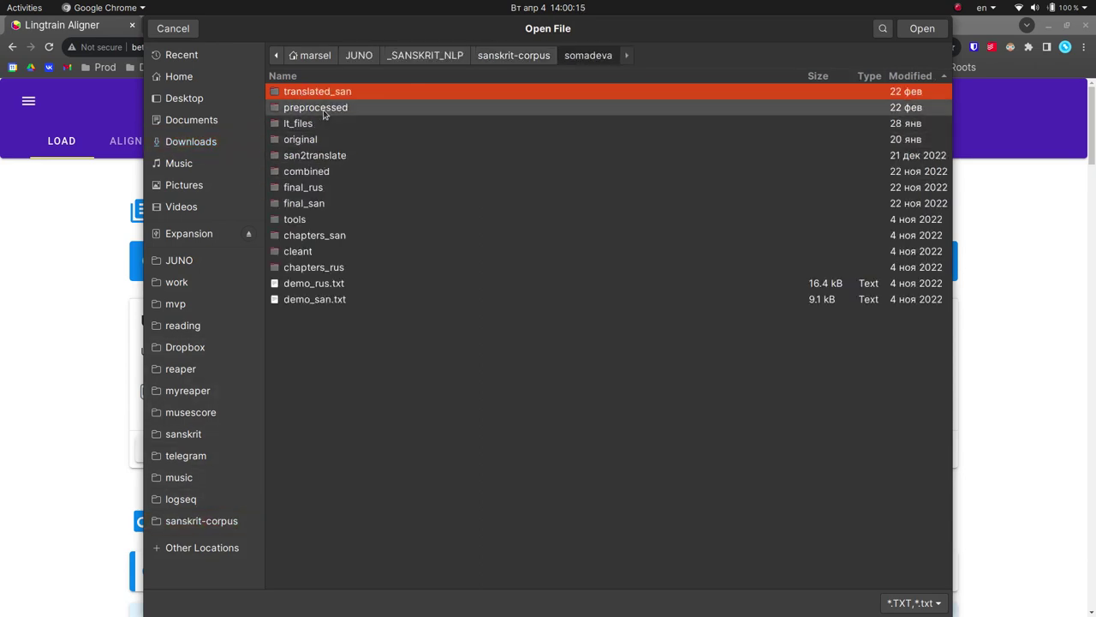
double_click(305, 107)
double_click(325, 107)
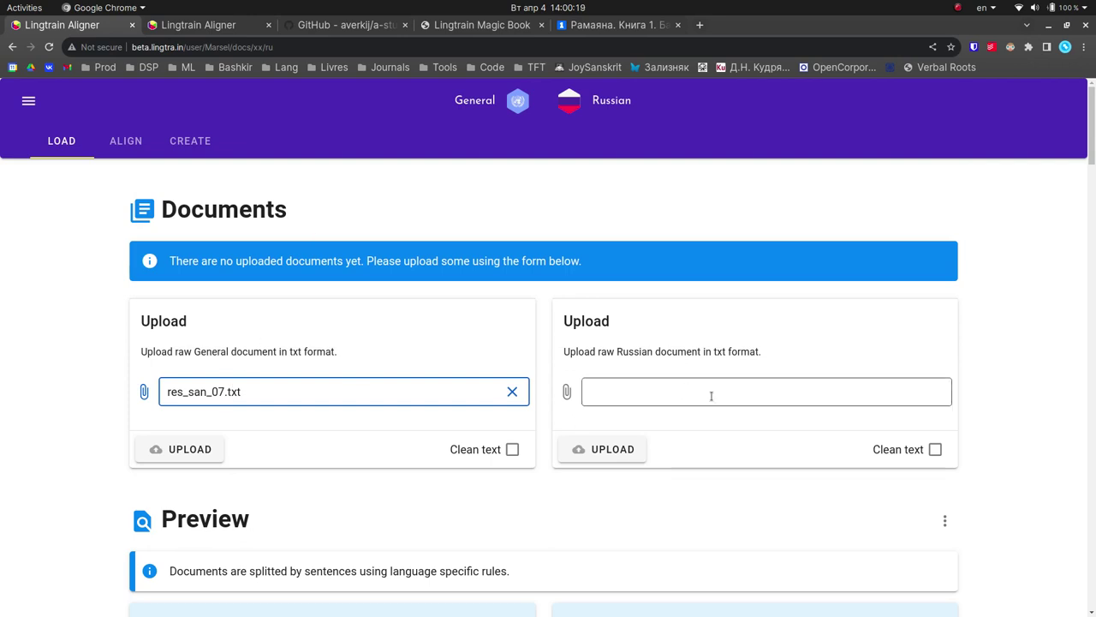
- Choose res_rus_07.txt as the Russian document and upload both the General and Russian files
click(669, 386)
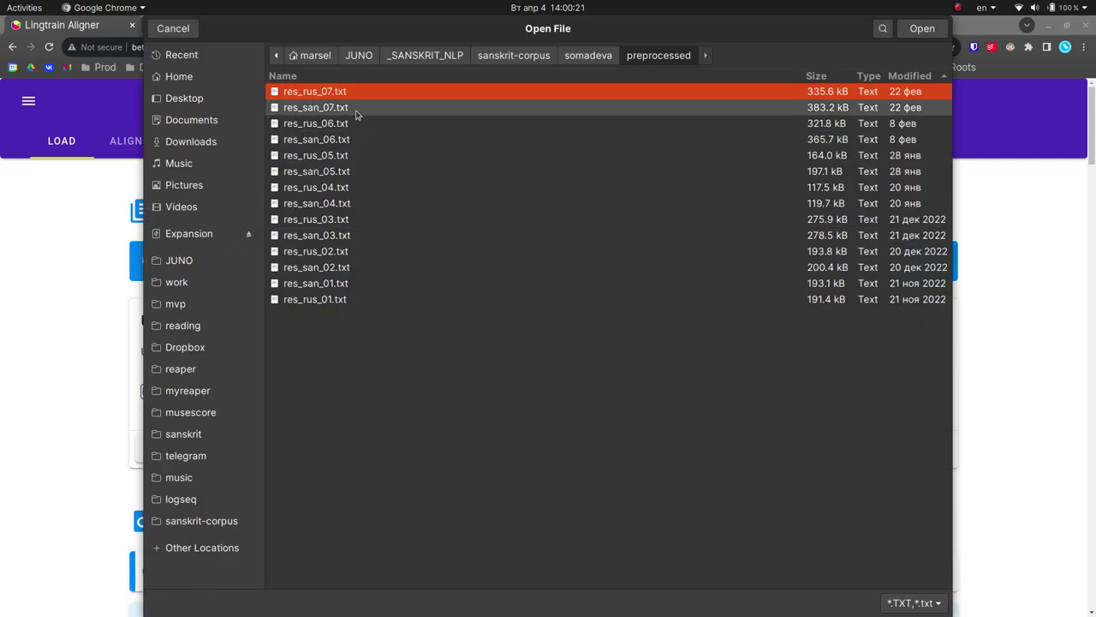
double_click(345, 94)
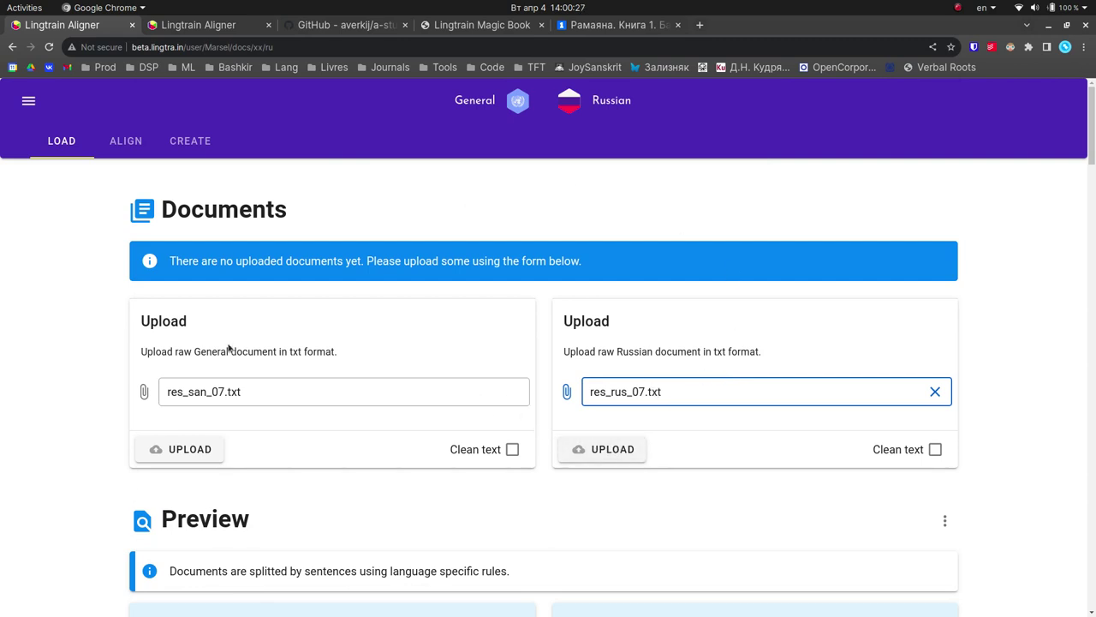
click(197, 461)
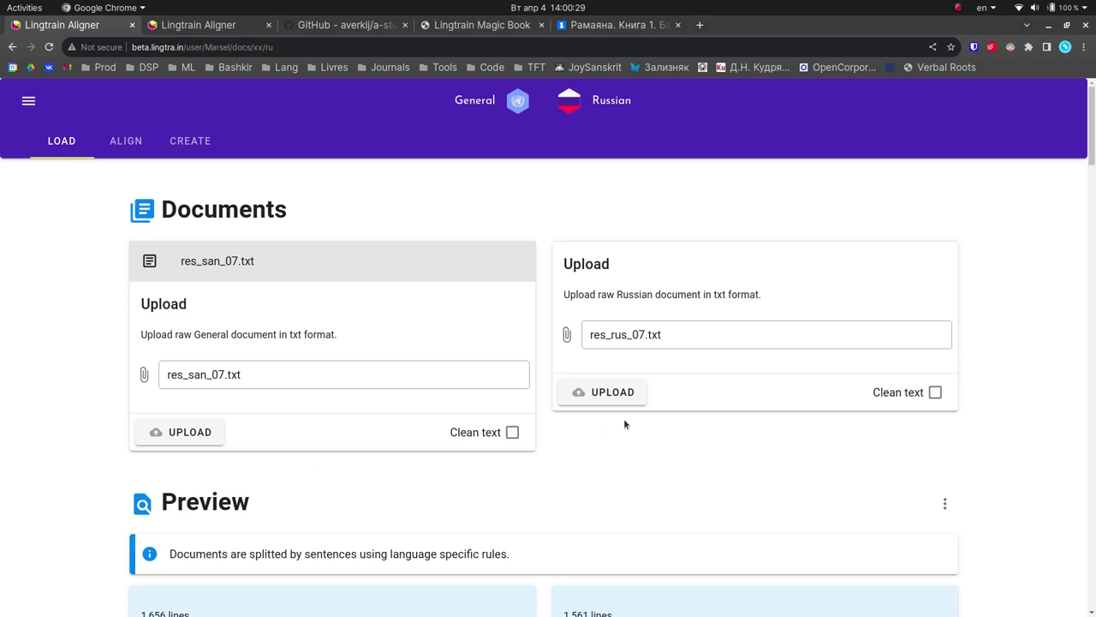
click(624, 395)
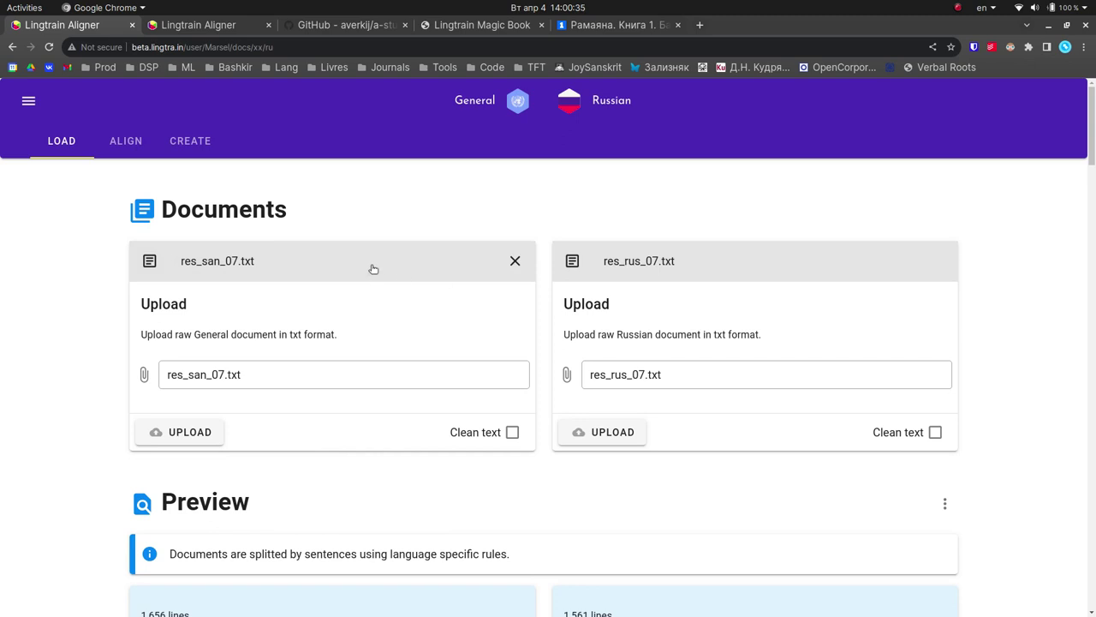
- Examine the preview of both documents, including the paragraph, h1 and qtext marks on their opening lines
scroll(123, 363, down, 5)
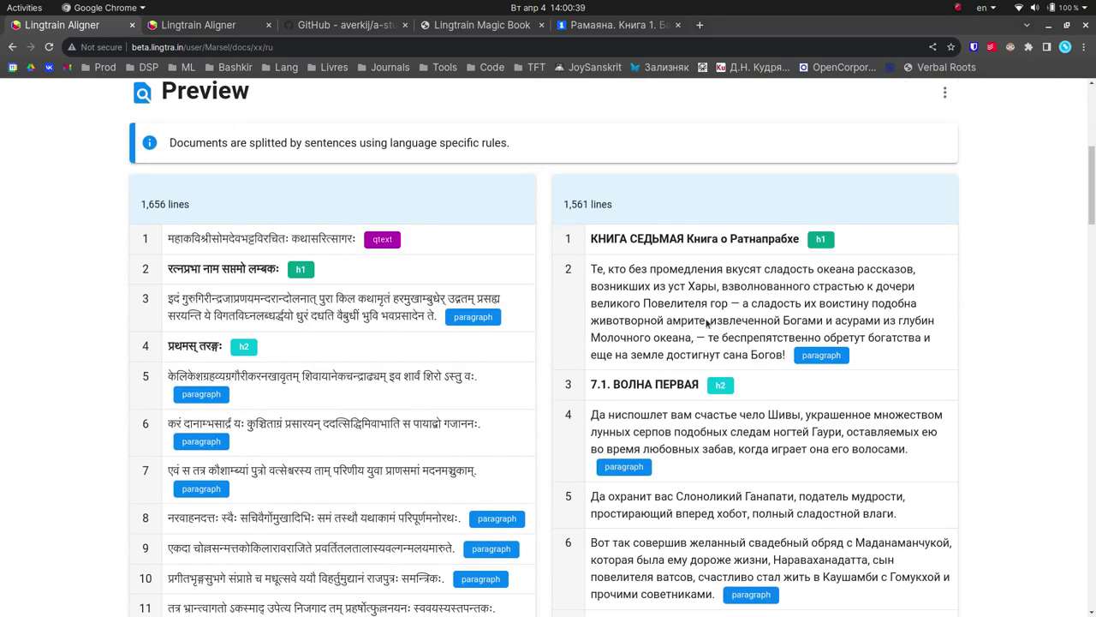
scroll(665, 354, down, 1)
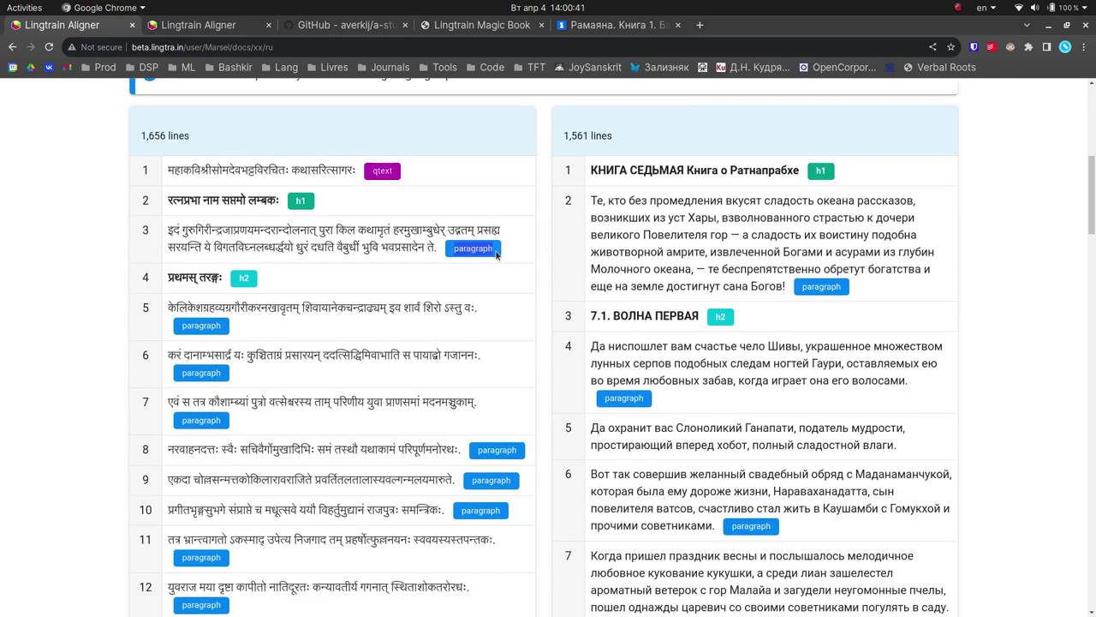
double_click(821, 171)
click(372, 173)
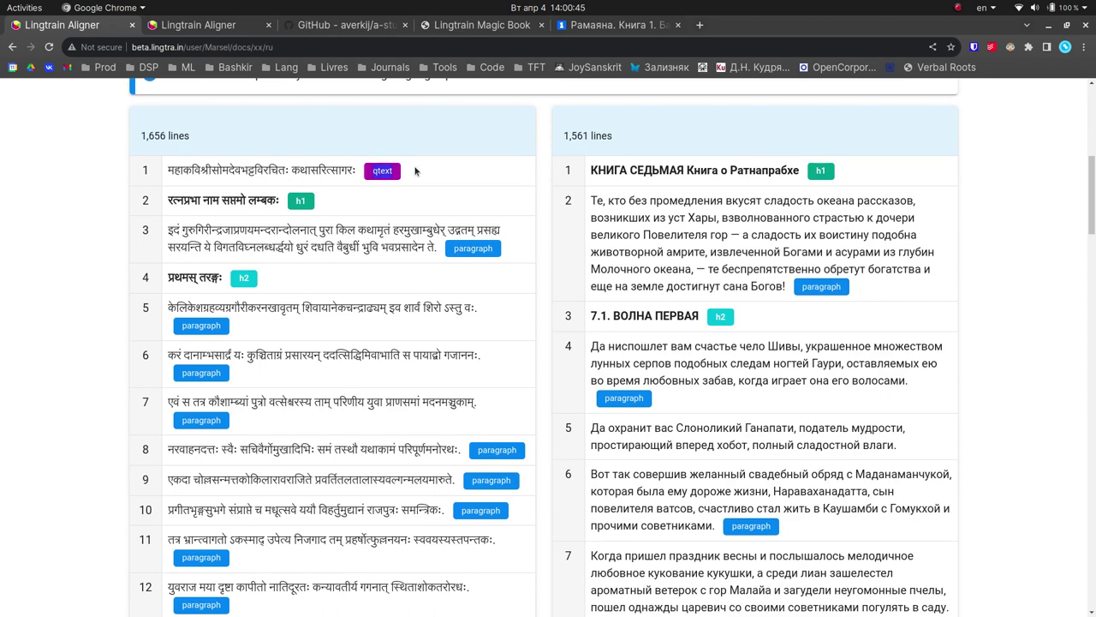
scroll(531, 257, down, 4)
scroll(531, 264, up, 4)
- Compare the h1 and h2 headings of the Sanskrit and Russian documents in the Marks list
scroll(531, 274, down, 15)
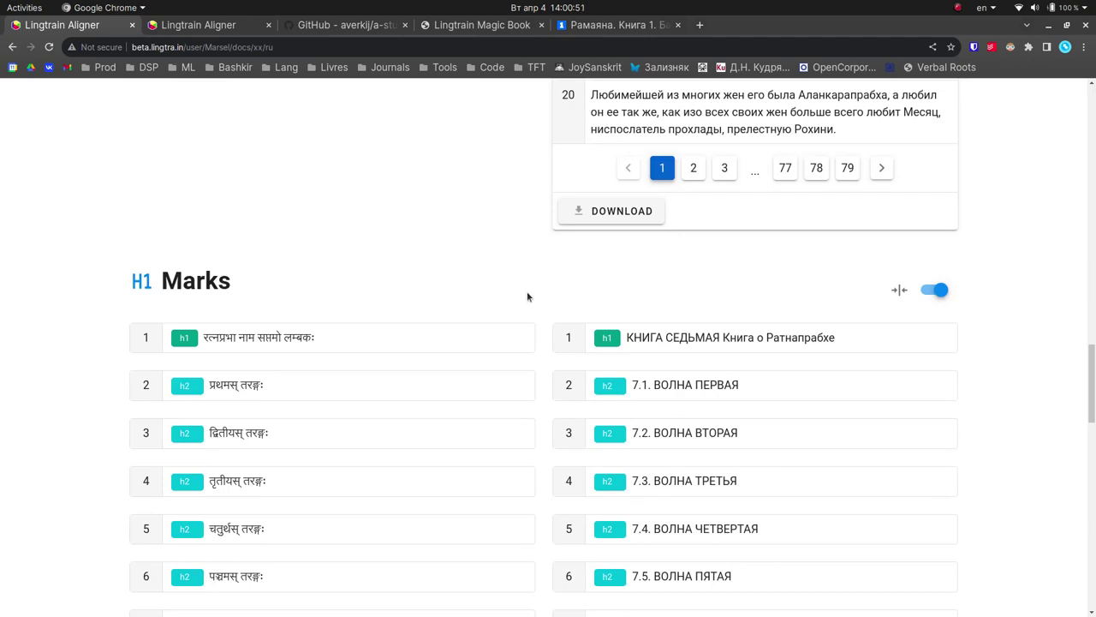
scroll(528, 298, up, 5)
scroll(488, 343, up, 5)
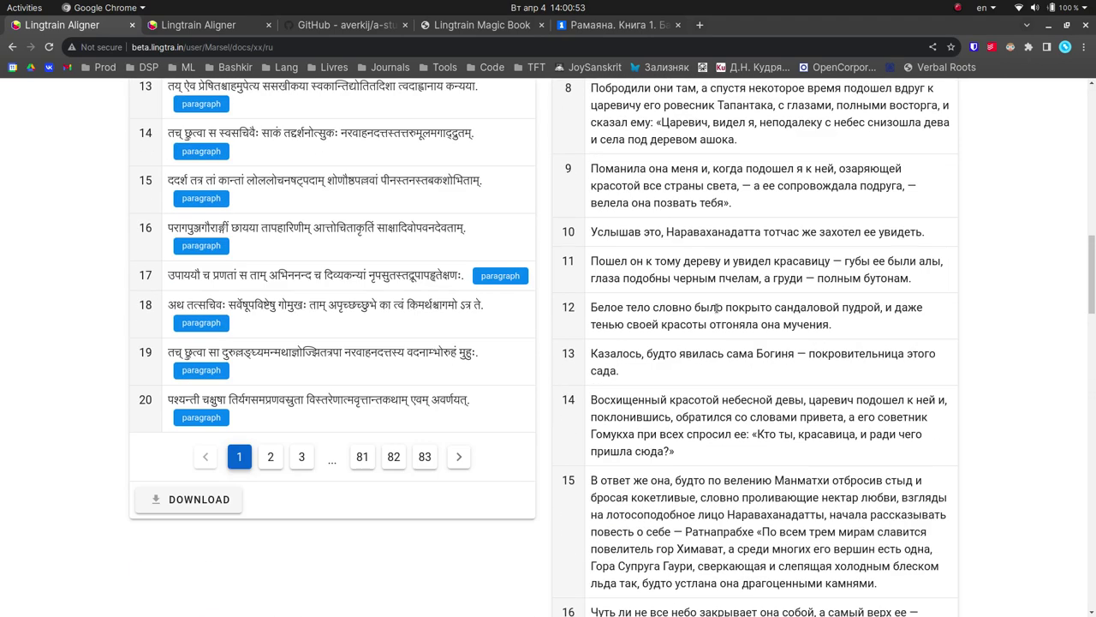
scroll(489, 343, down, 12)
scroll(488, 345, down, 2)
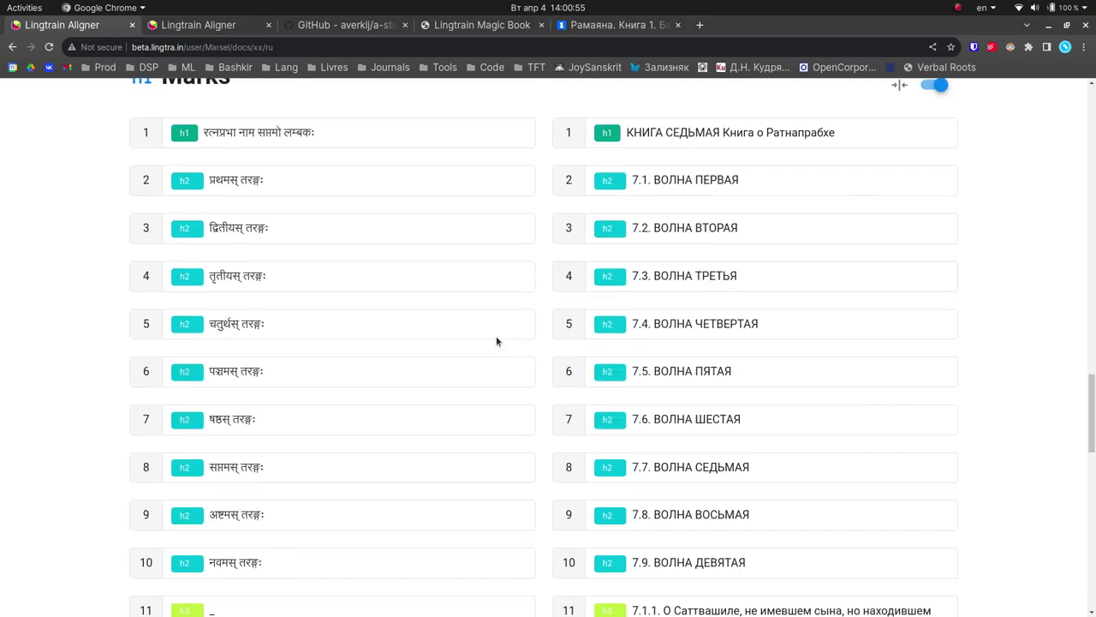
scroll(502, 338, up, 3)
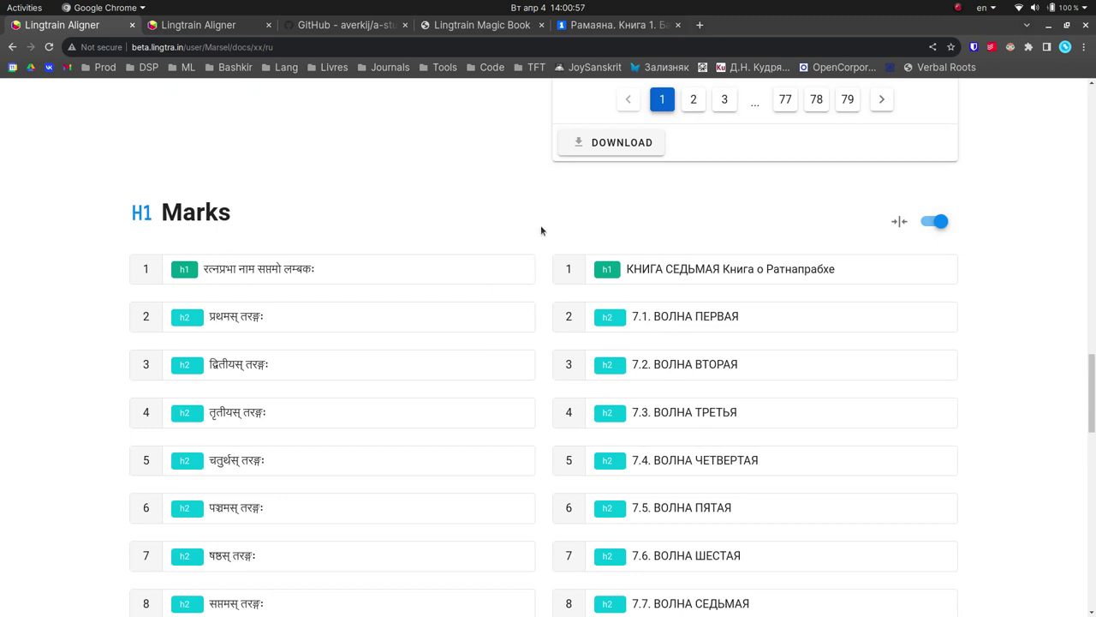
drag(164, 208, 137, 174)
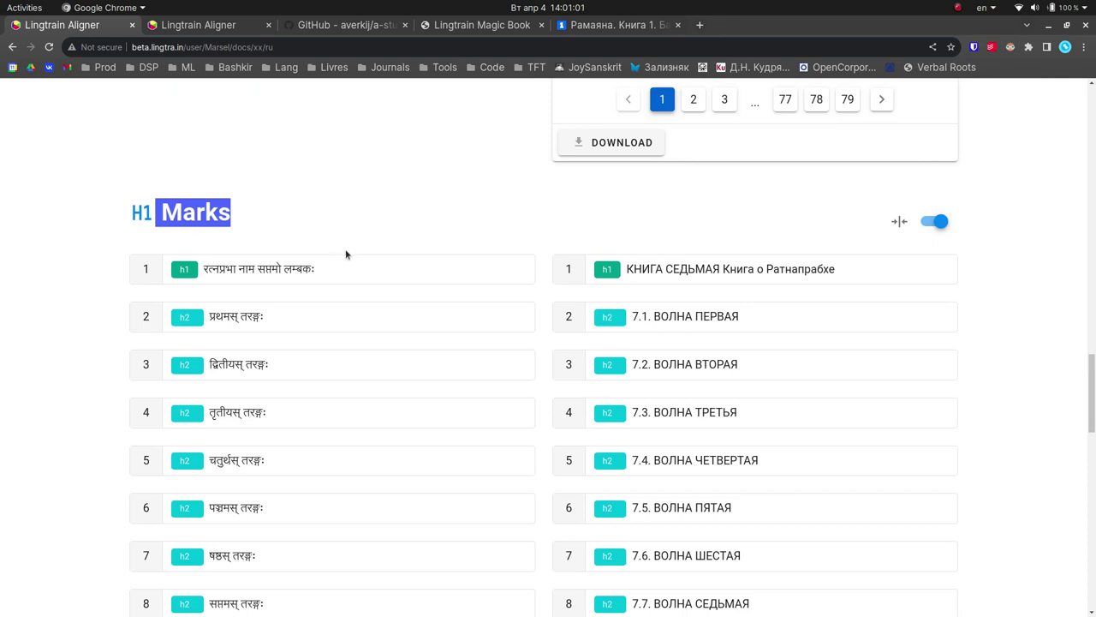
- View the marks in their original document order, and restore the paired view of the Marks list
click(935, 221)
scroll(567, 236, down, 1)
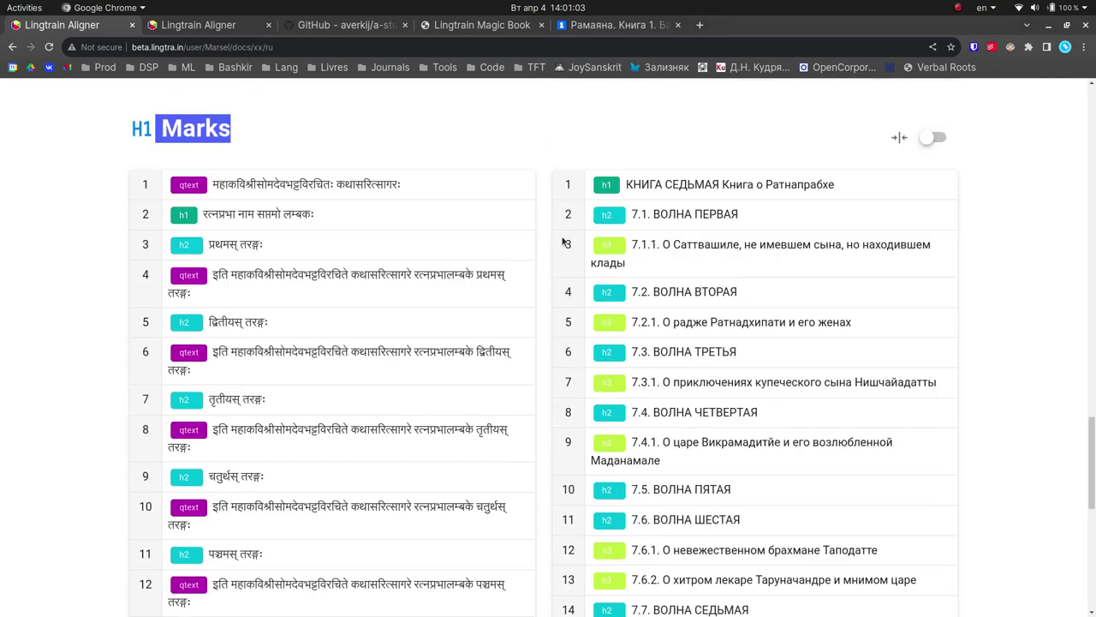
scroll(567, 236, up, 1)
click(935, 221)
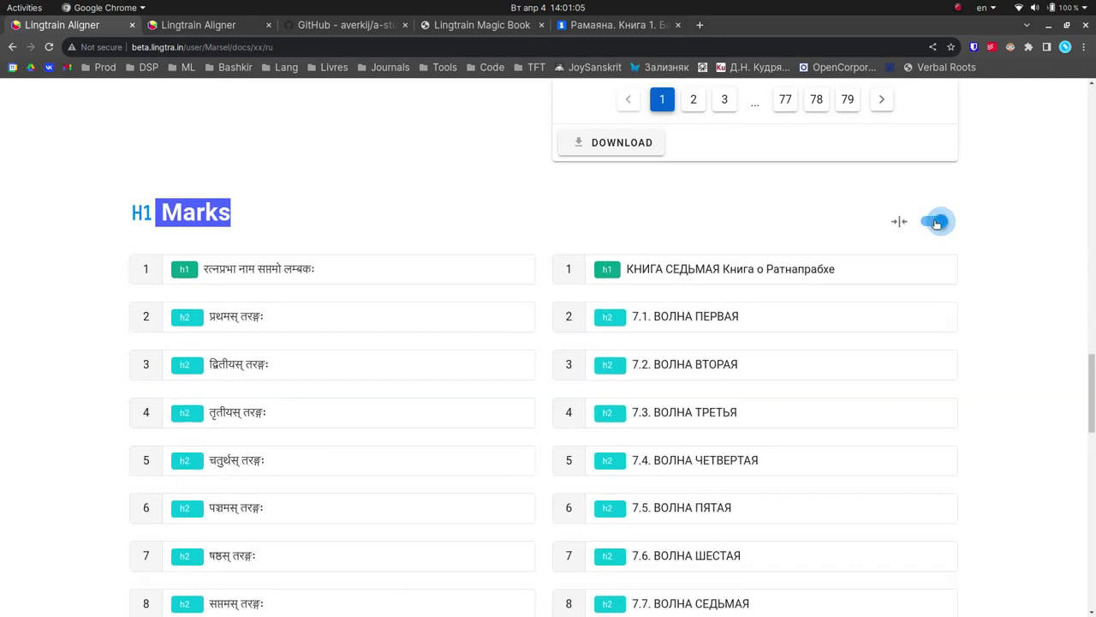
- Look through the h2, h3 and qtext marks of both documents in unpaired order, and switch back to the paired list
click(936, 221)
scroll(567, 286, down, 8)
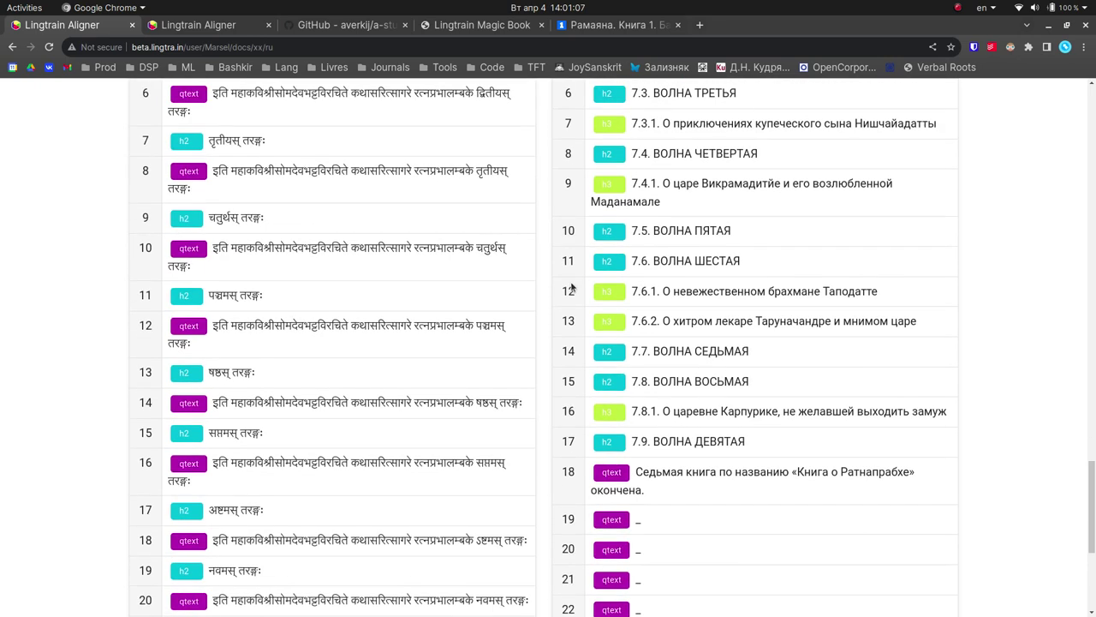
scroll(567, 288, up, 9)
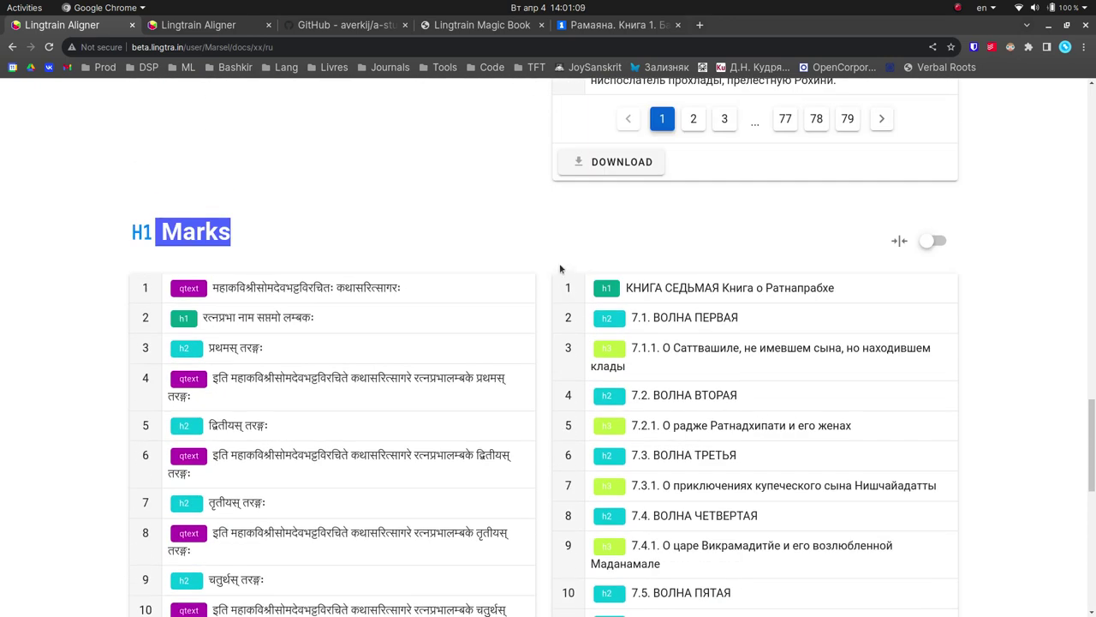
scroll(560, 301, down, 5)
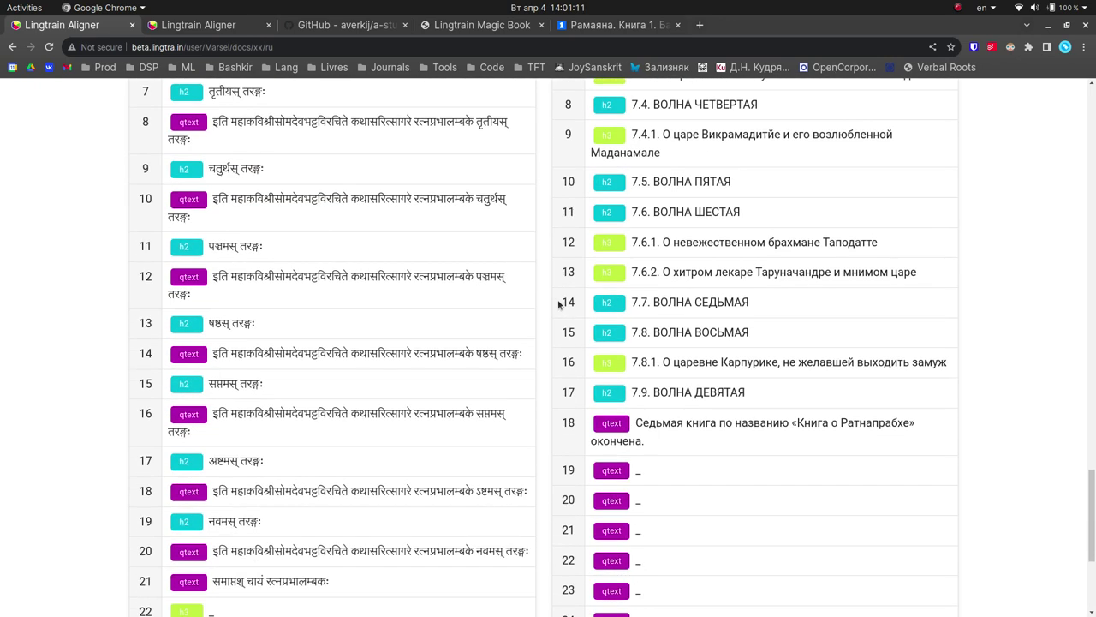
scroll(558, 306, down, 5)
scroll(557, 306, up, 10)
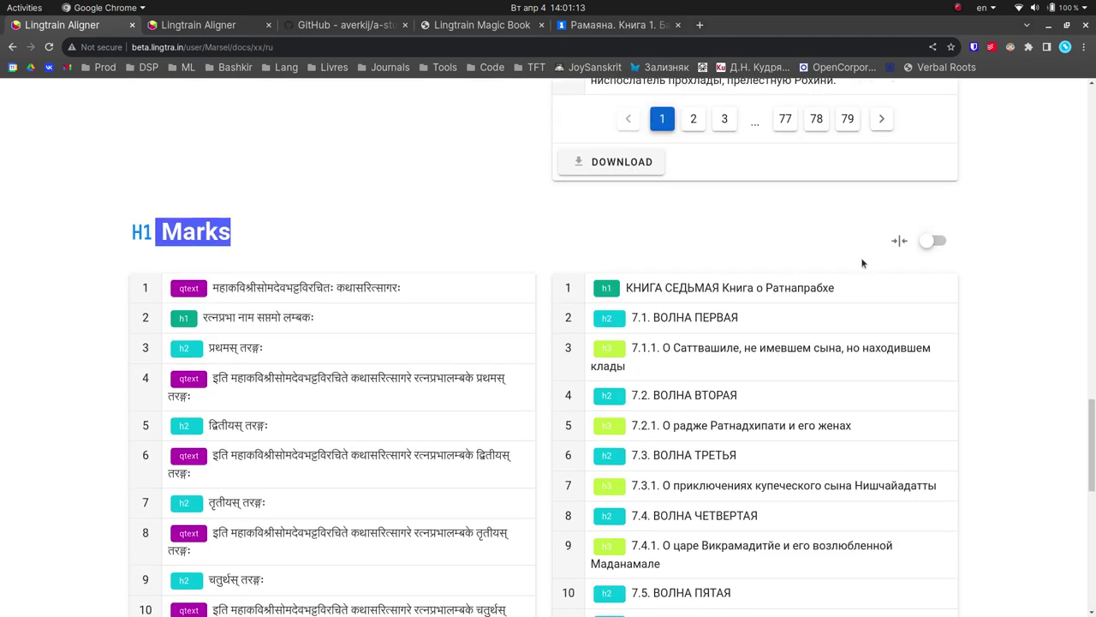
click(937, 245)
- Examine the h3 and qtext rows of the paired Marks list for marks without a counterpart in the other document
scroll(537, 322, down, 10)
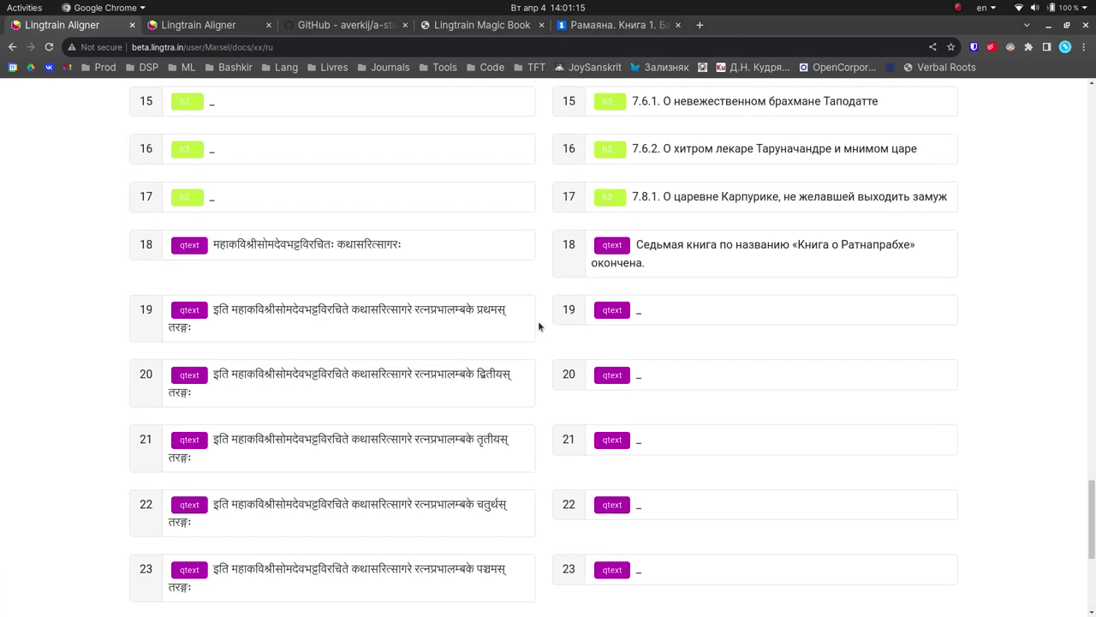
scroll(454, 233, down, 4)
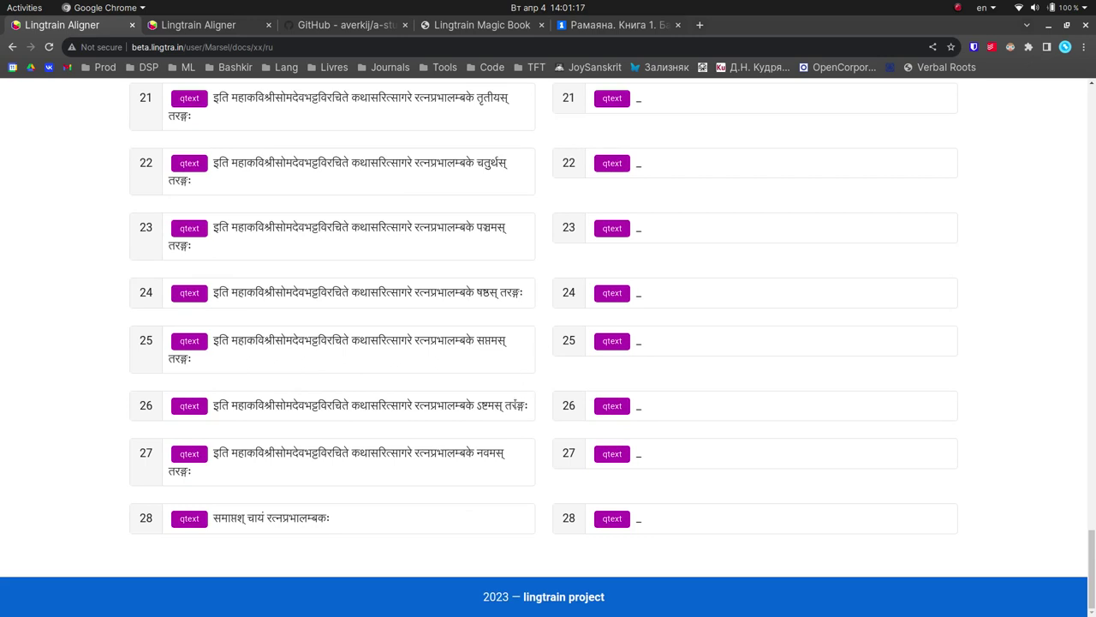
scroll(480, 334, up, 3)
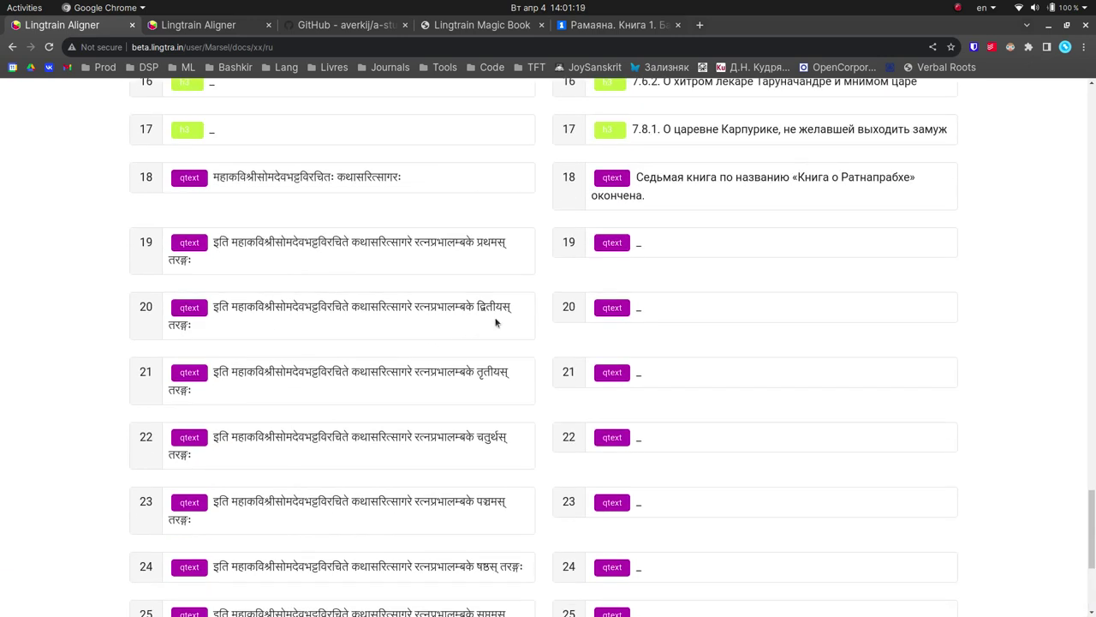
drag(509, 306, 209, 306)
click(209, 306)
scroll(342, 335, up, 3)
scroll(343, 334, up, 2)
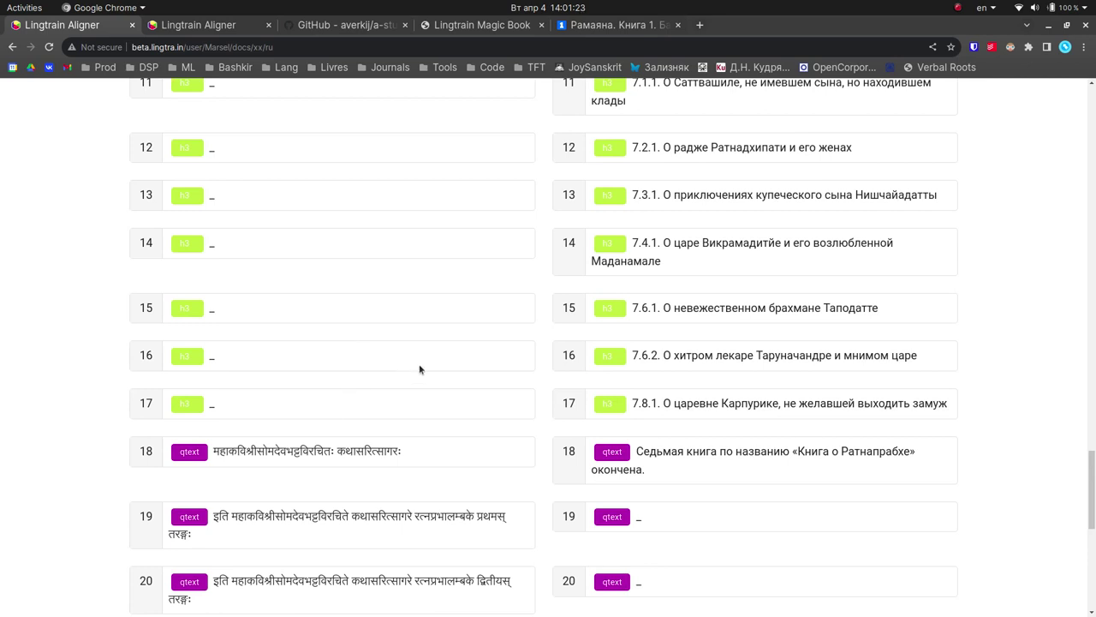
scroll(394, 480, up, 3)
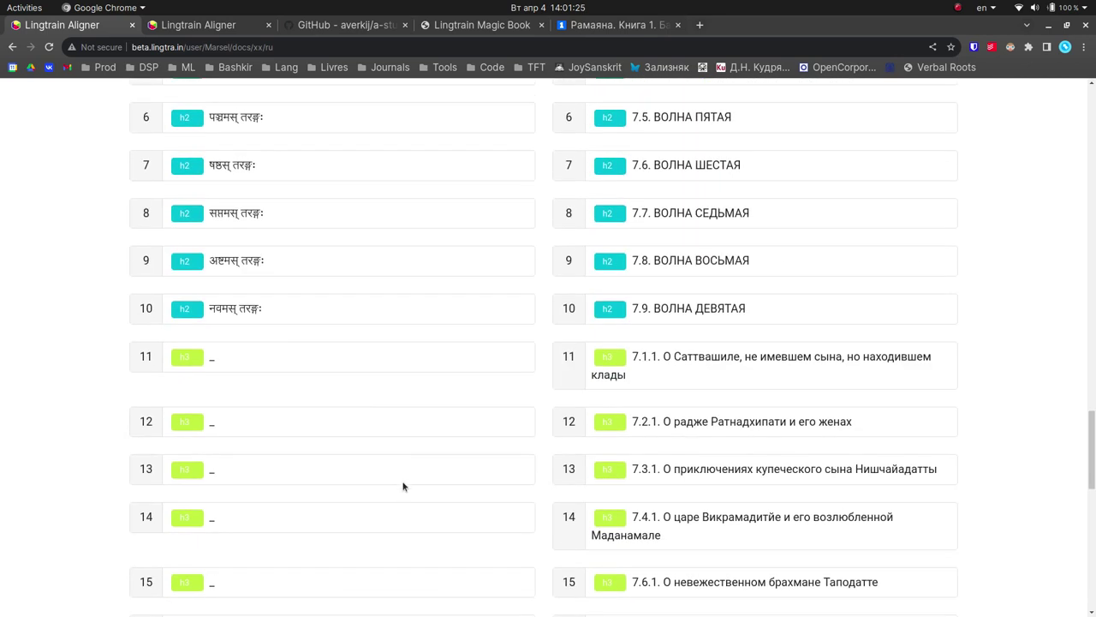
scroll(404, 484, down, 5)
drag(213, 314, 393, 314)
click(393, 314)
double_click(354, 312)
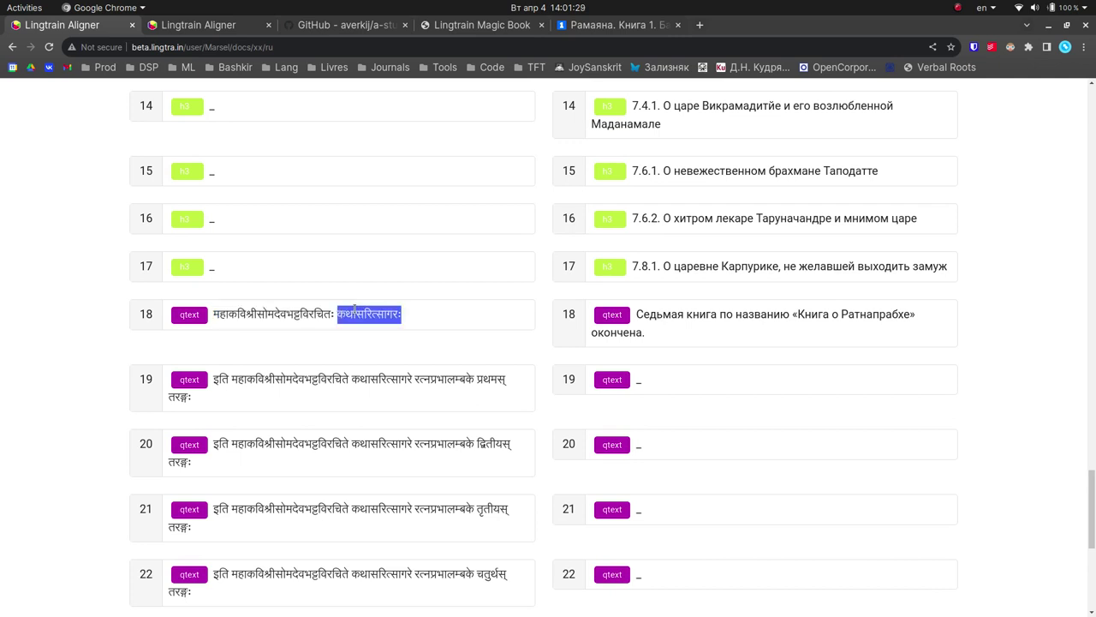
click(356, 311)
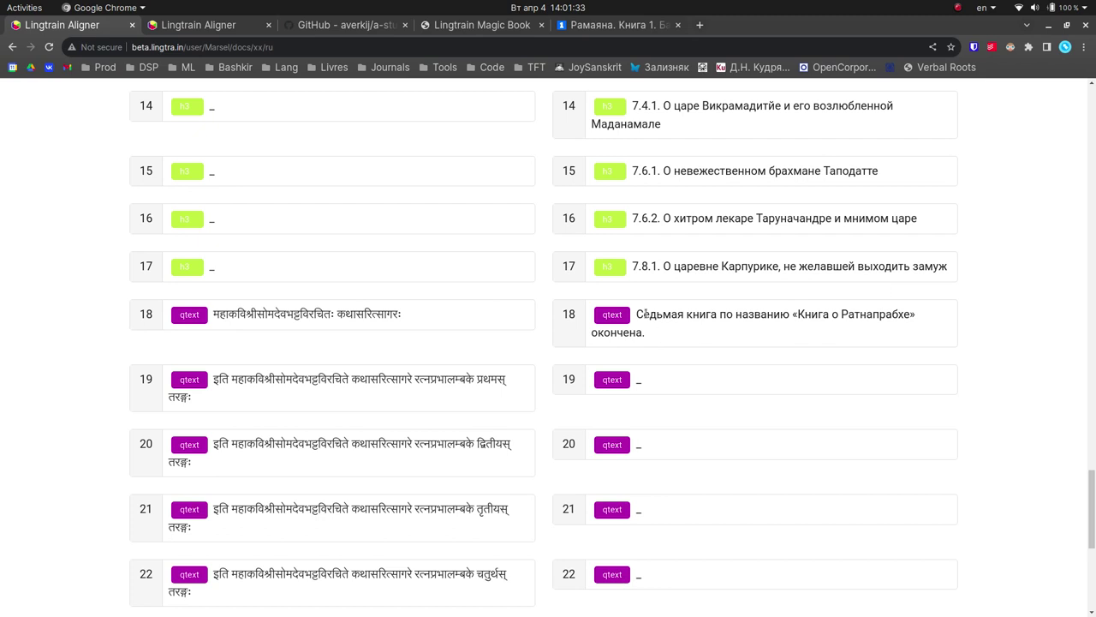
- Compare the Russian qtext about the end of the seventh book with the Sanskrit qtext paired with it in row 18
drag(633, 310, 683, 335)
click(727, 334)
drag(780, 313, 916, 315)
click(879, 332)
scroll(706, 320, down, 5)
scroll(666, 353, up, 4)
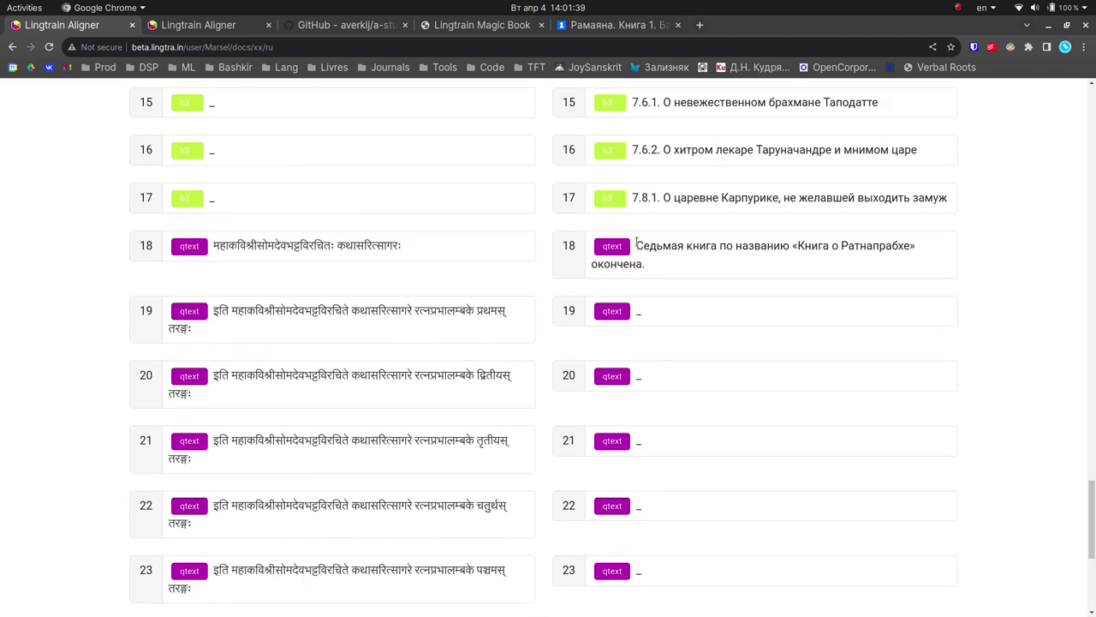
mouse_move(636, 245)
mouse_down()
mouse_move(662, 259)
mouse_move(639, 257)
mouse_up()
click(663, 262)
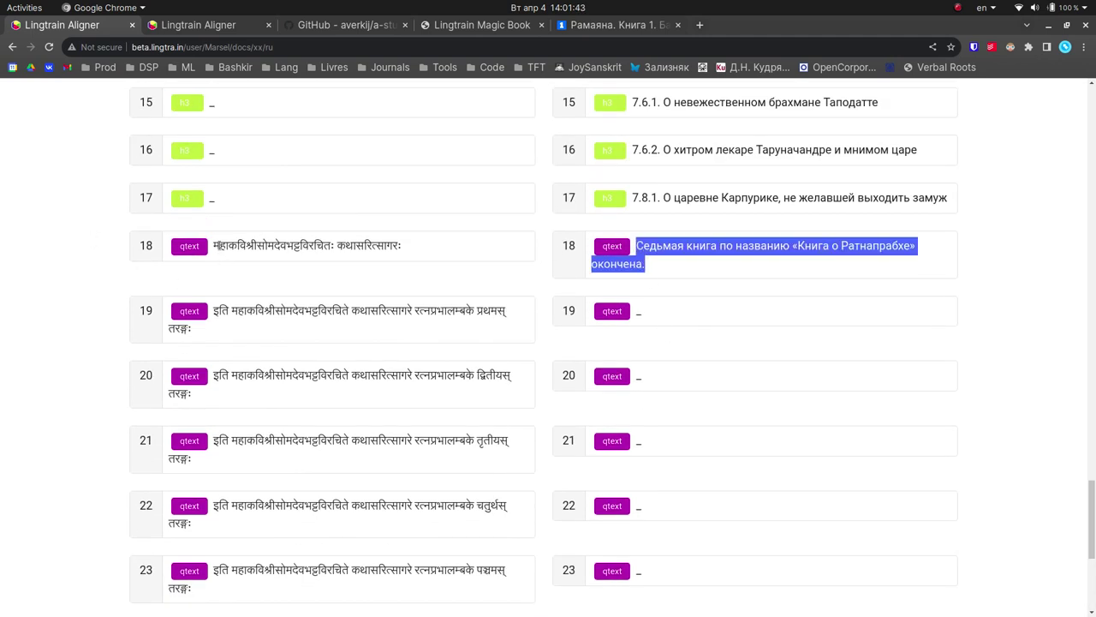
drag(218, 245, 406, 248)
click(406, 248)
scroll(802, 311, up, 4)
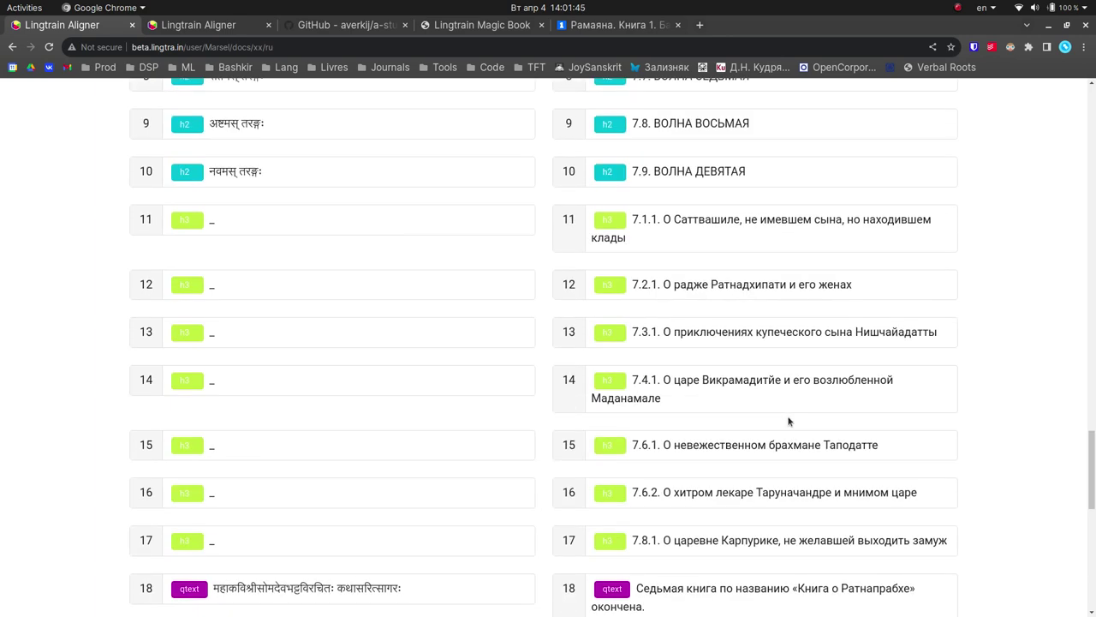
- Open the Align page for res_san_07.txt and res_rus_07.txt and show the Documents to align section
scroll(788, 420, up, 20)
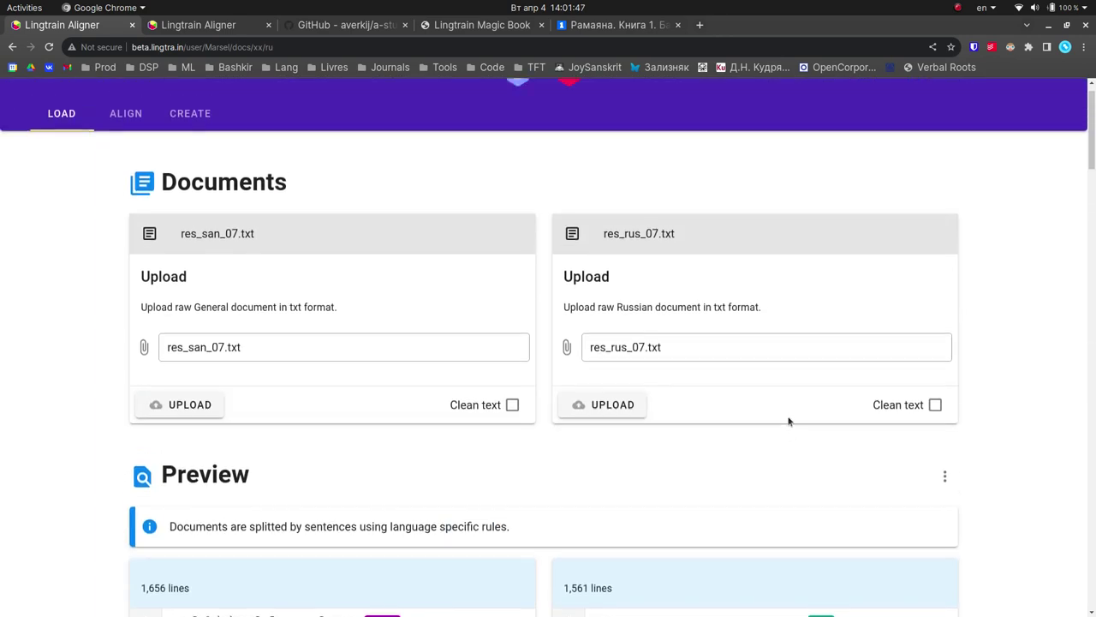
scroll(789, 421, up, 2)
click(126, 142)
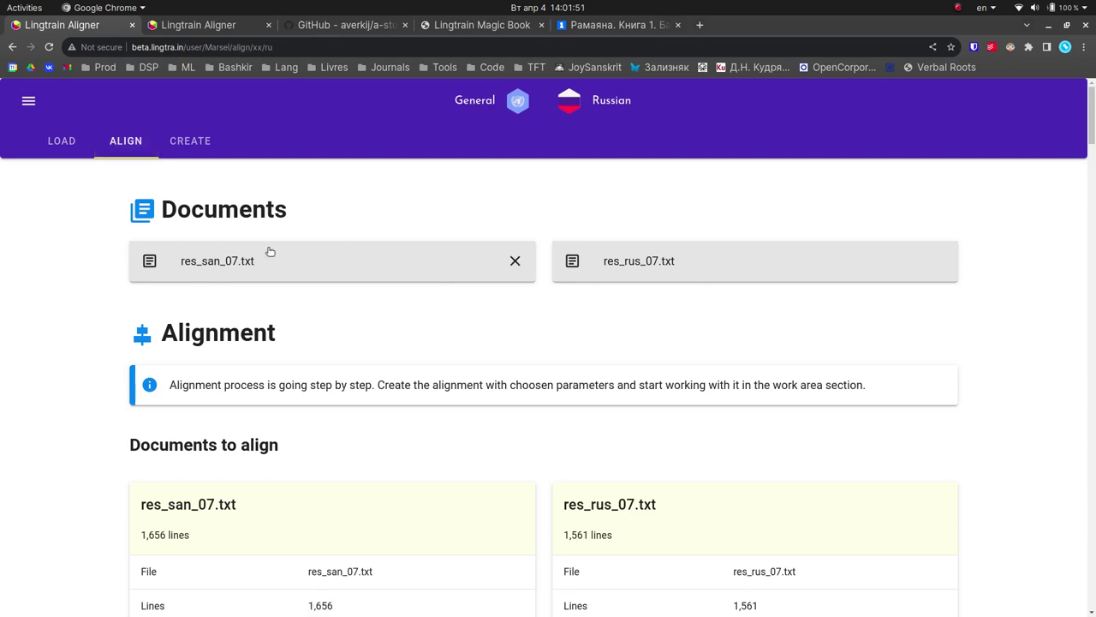
scroll(450, 345, down, 3)
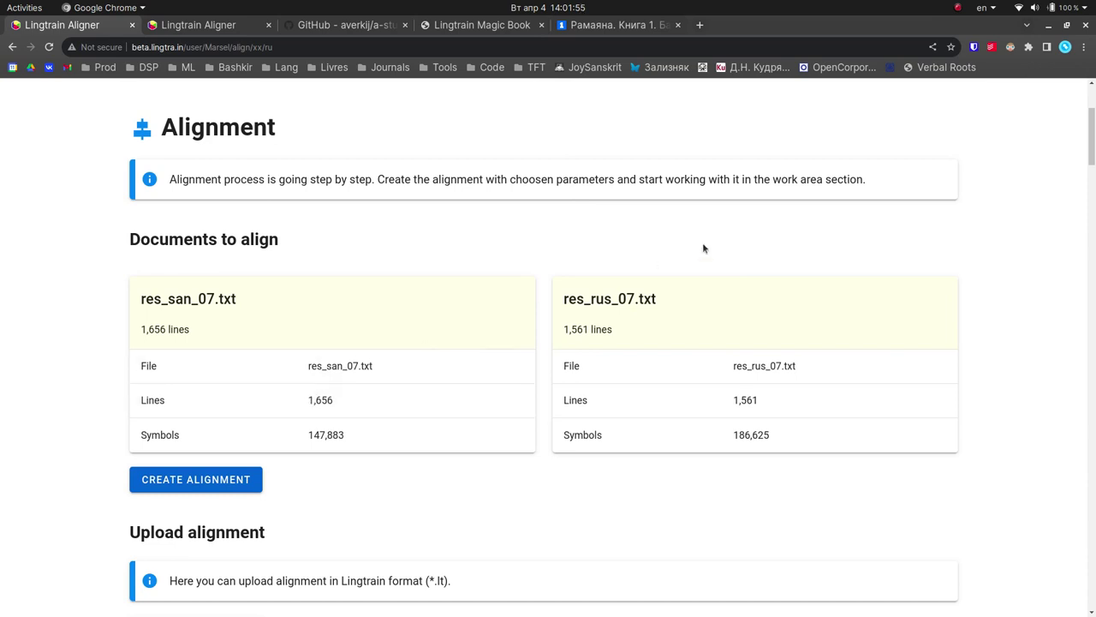
scroll(710, 445, down, 1)
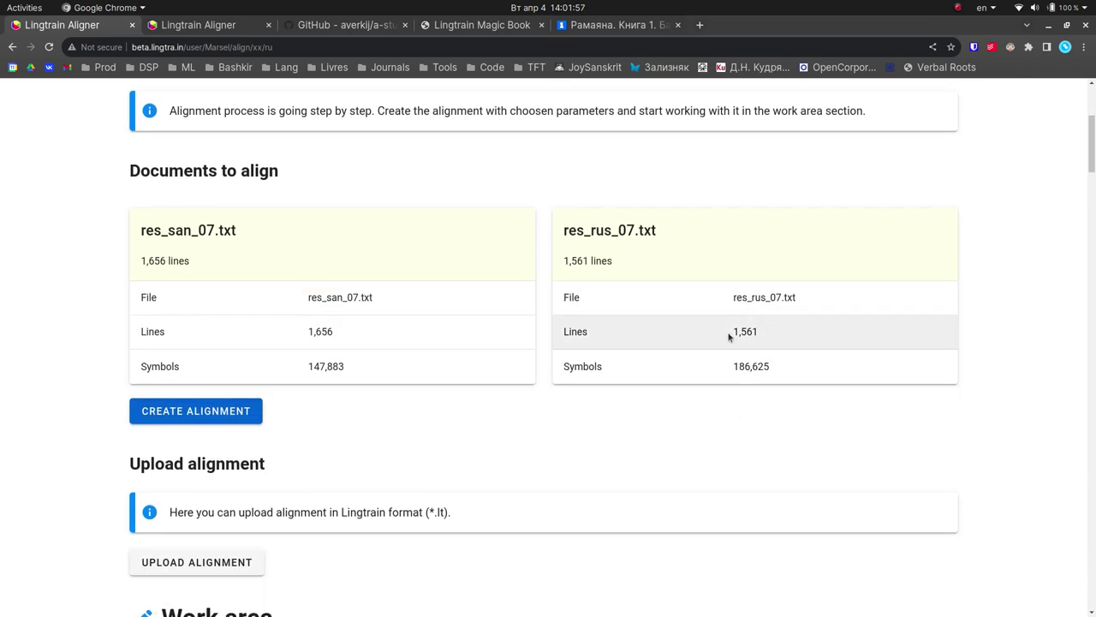
- Compare the line and symbol counts of the Sanskrit and Russian documents to align
mouse_move(729, 337)
mouse_down()
mouse_move(774, 335)
mouse_move(734, 331)
mouse_up()
click(761, 335)
click(724, 334)
drag(306, 335, 357, 336)
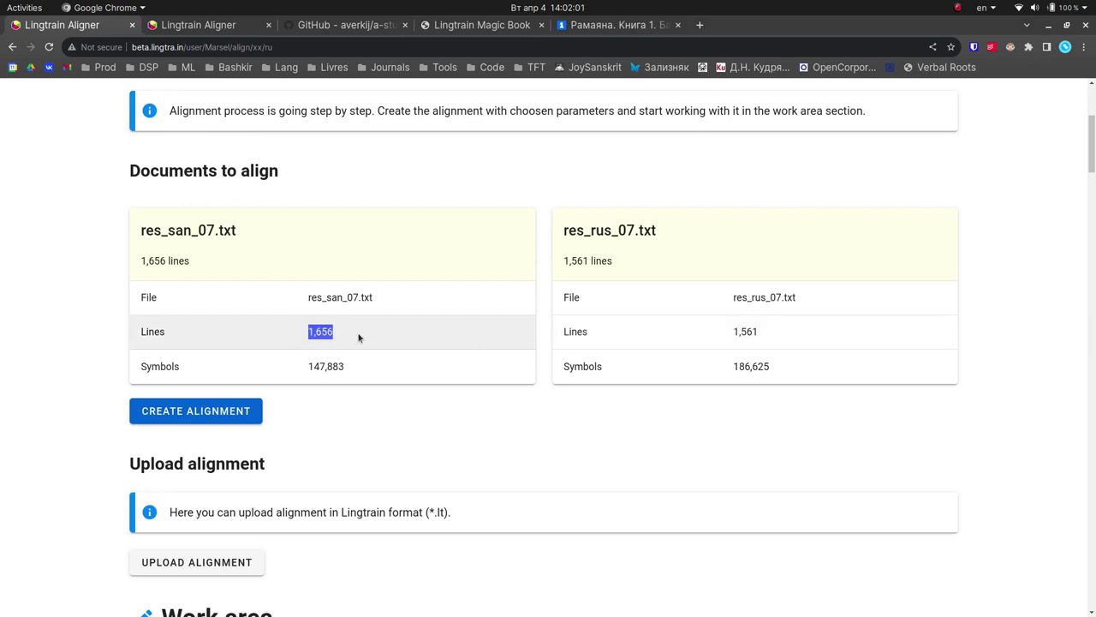
click(358, 333)
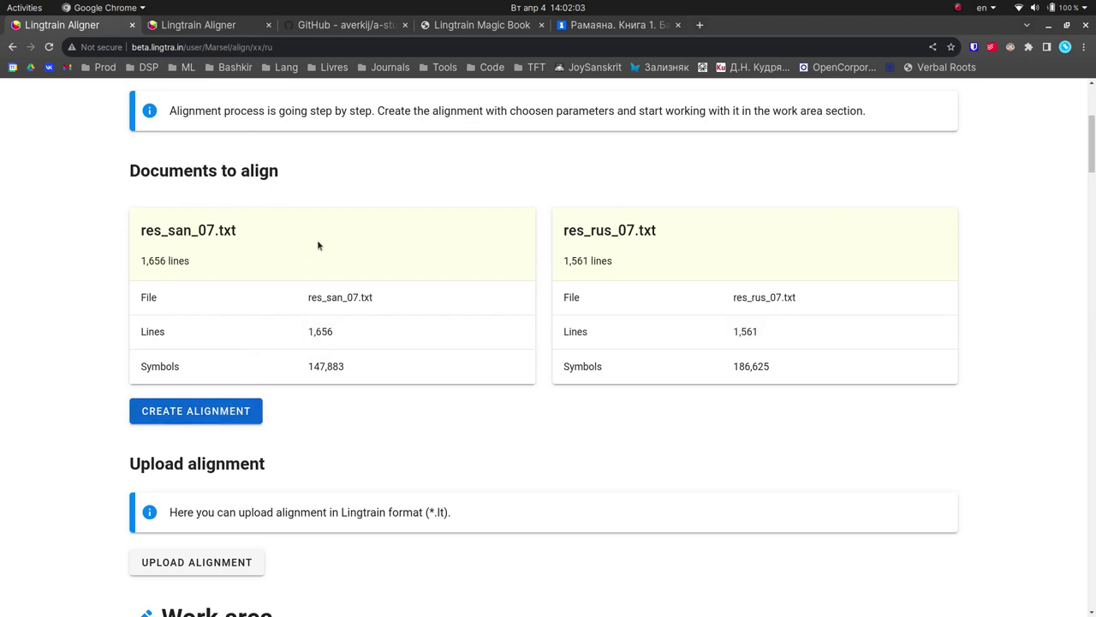
drag(569, 273, 636, 259)
click(639, 265)
drag(214, 263, 105, 269)
click(105, 269)
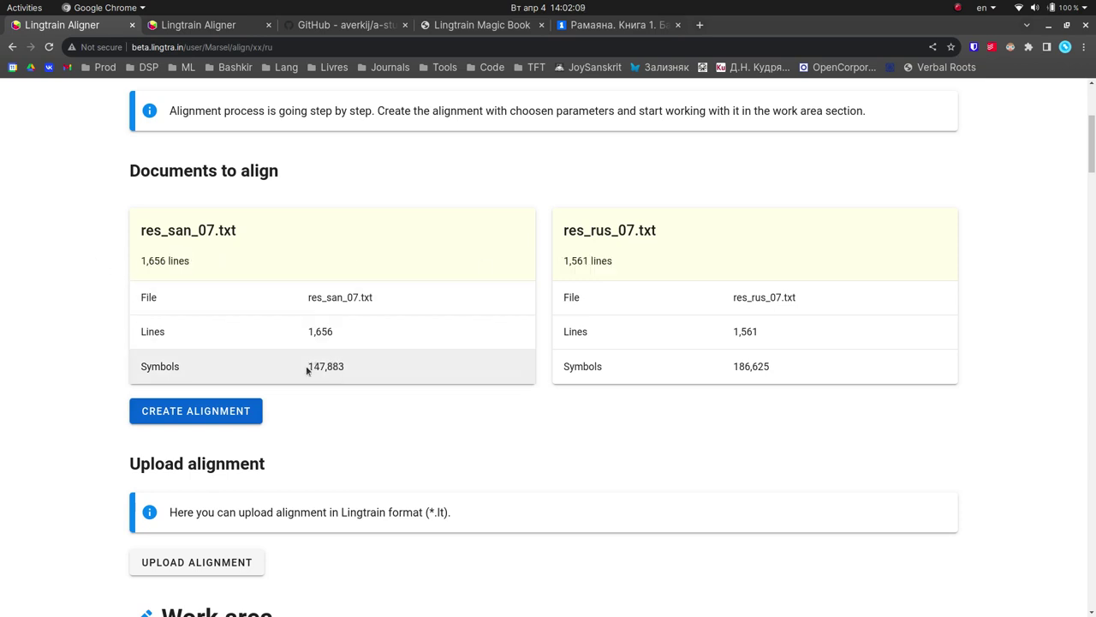
drag(307, 370, 411, 370)
click(734, 370)
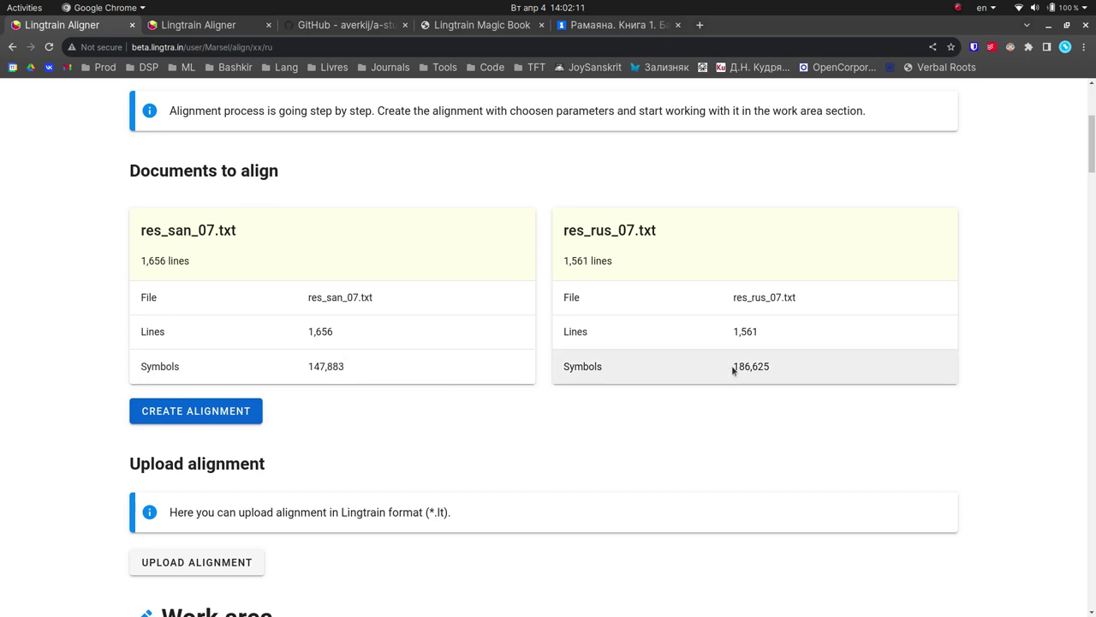
drag(733, 370, 788, 370)
click(790, 367)
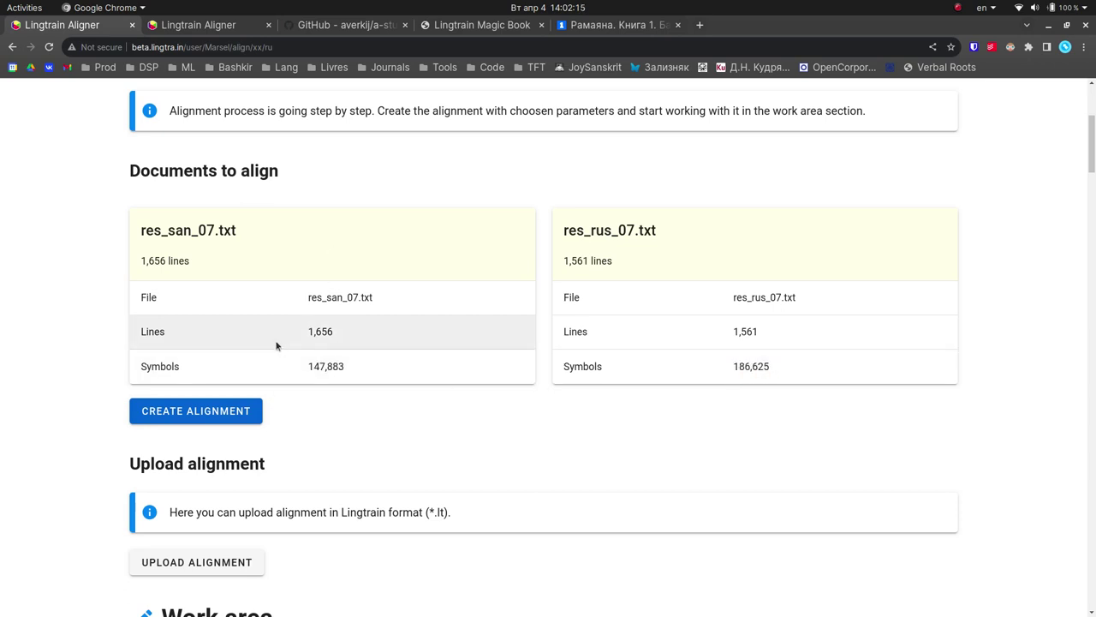
- Create an alignment of the two documents named Somadeva_07
scroll(274, 347, down, 2)
click(179, 343)
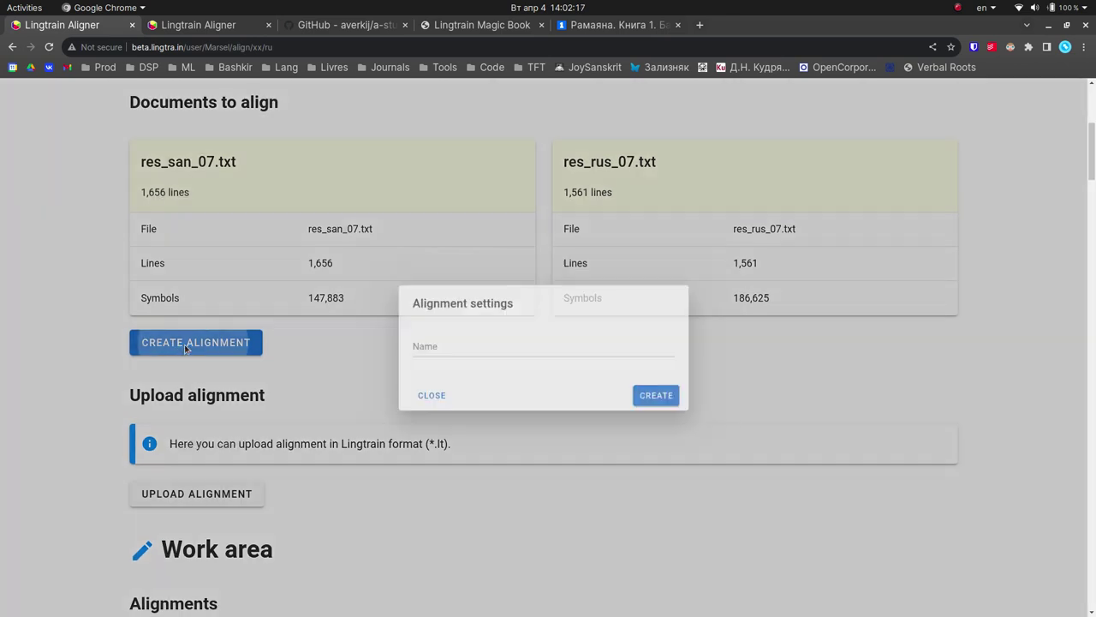
click(512, 342)
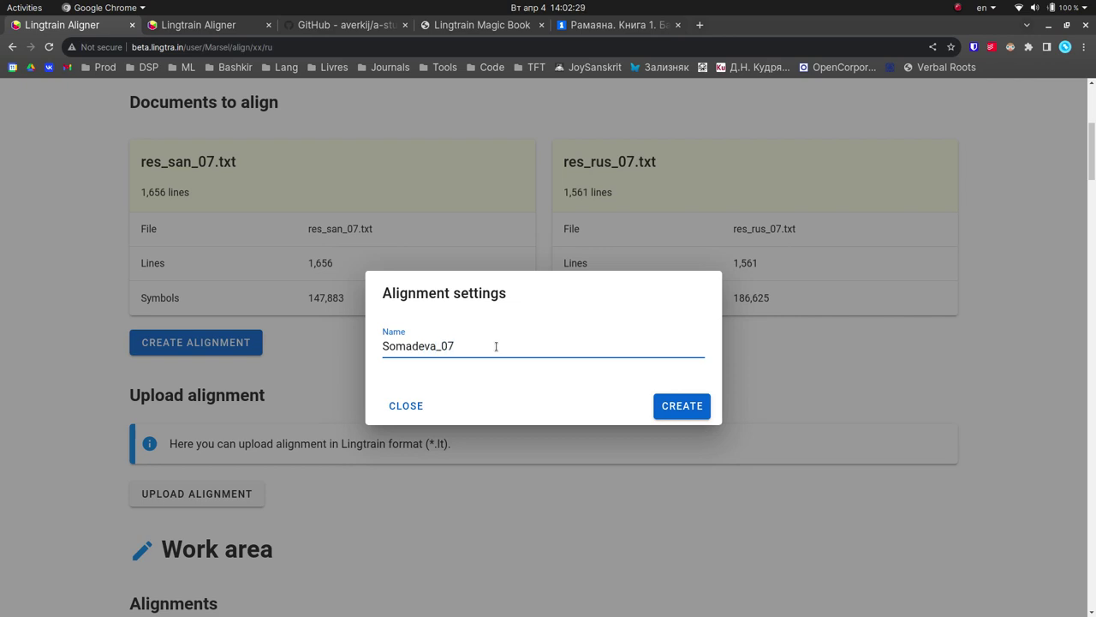
click(673, 404)
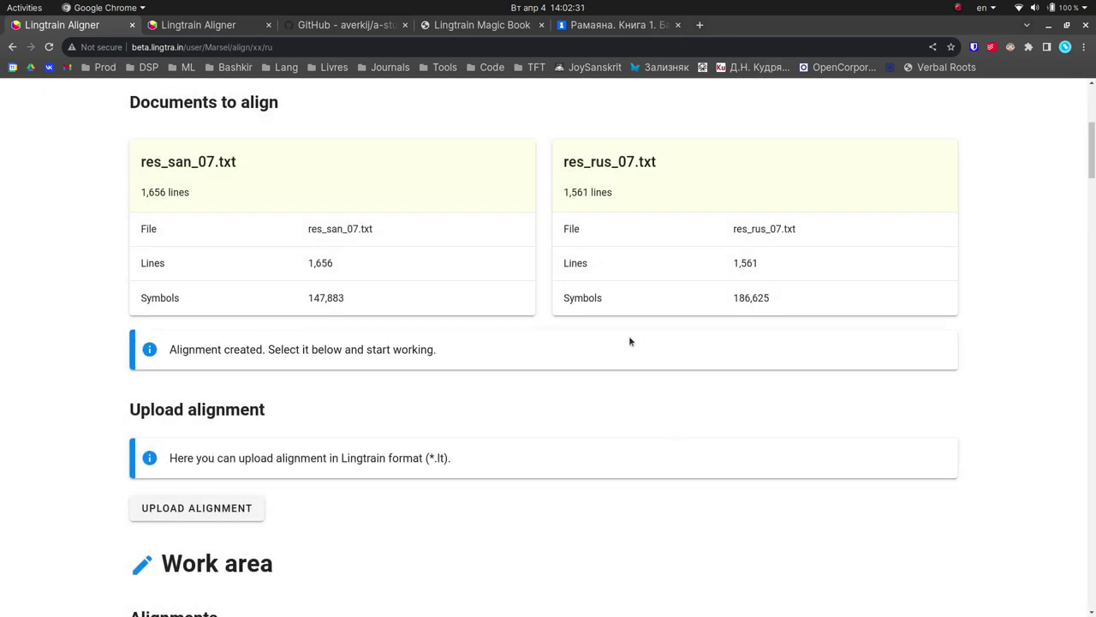
- Select the new, unprocessed Somadeva_07 alignment in the work area, and delete the older 9/9 alignment of the same name
scroll(629, 334, down, 5)
drag(161, 216, 284, 216)
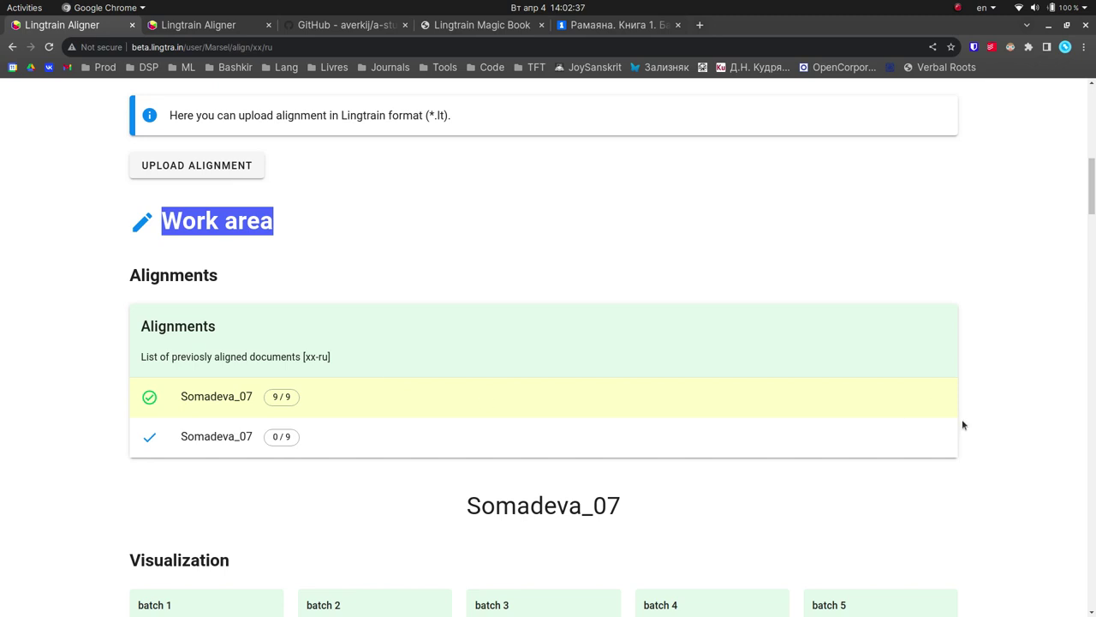
click(211, 439)
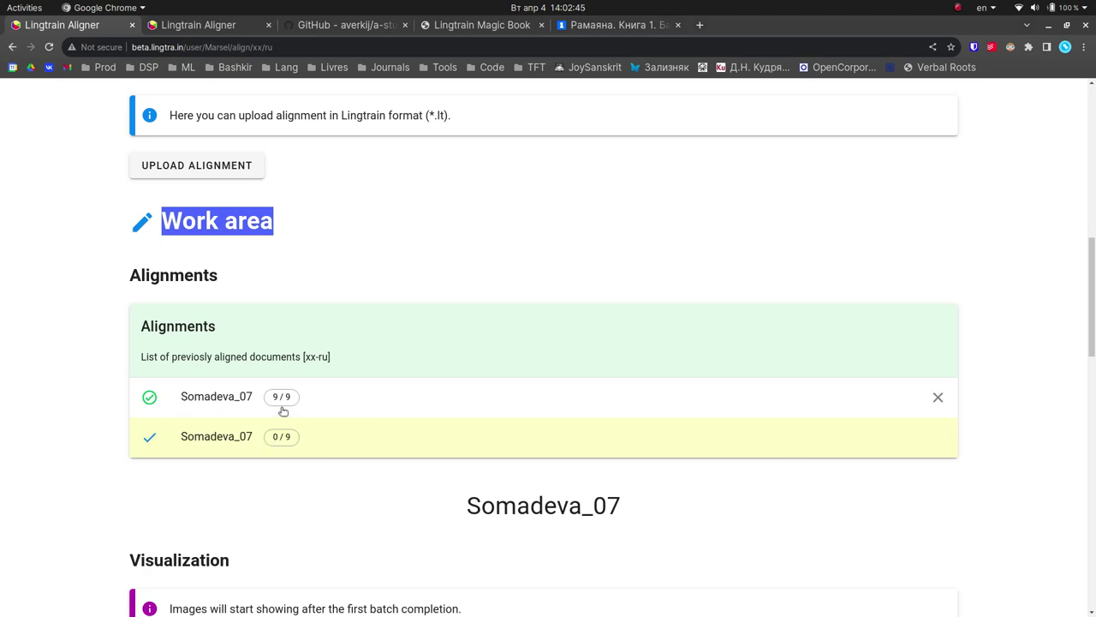
scroll(240, 412, down, 2)
scroll(227, 282, up, 1)
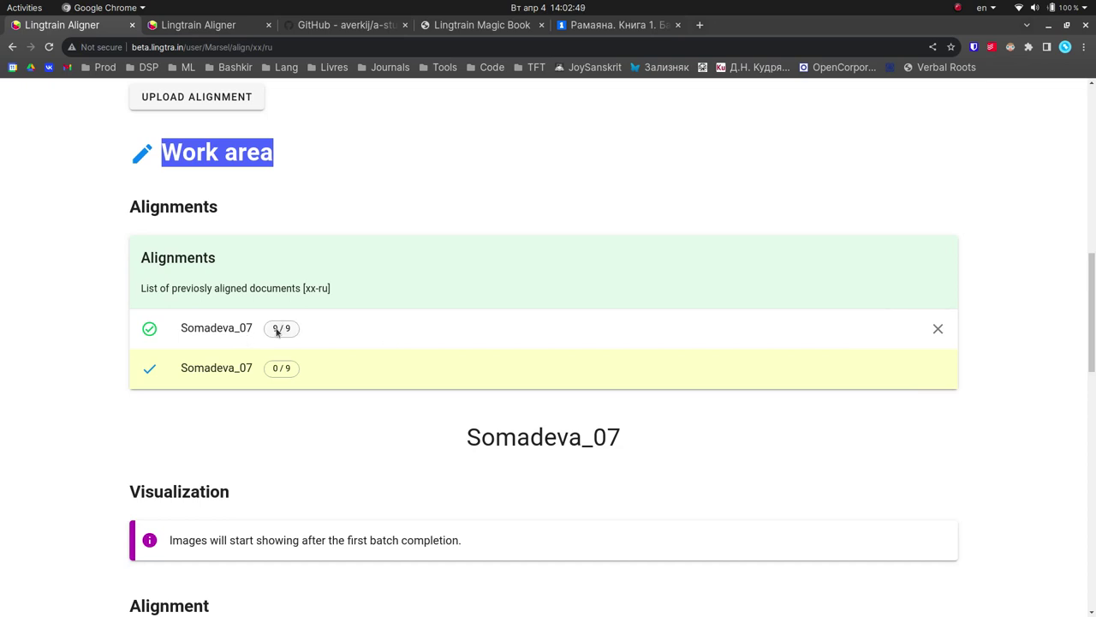
click(938, 333)
click(709, 398)
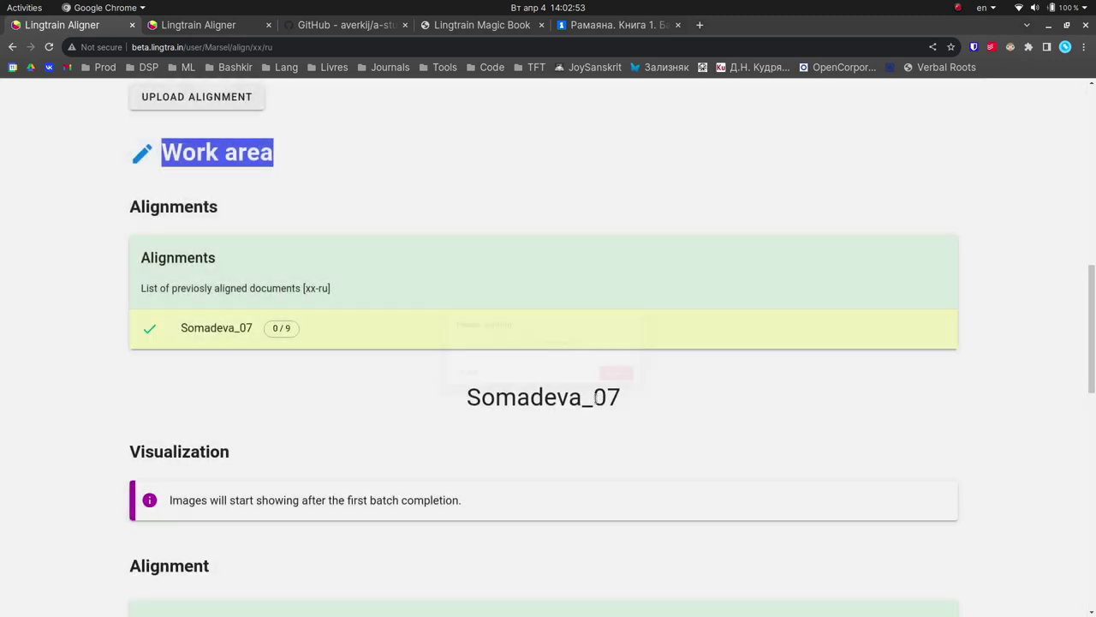
- Examine the alignment settings of Somadeva_07, especially Batches to align, and its batch progress in the Alignments list
scroll(245, 339, down, 3)
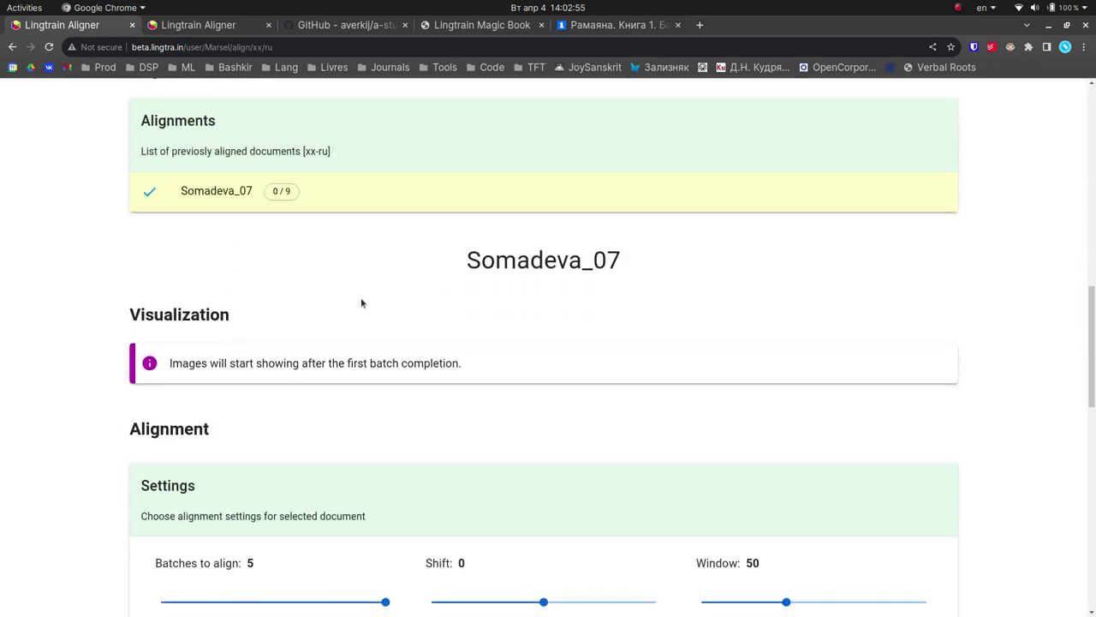
scroll(434, 296, down, 6)
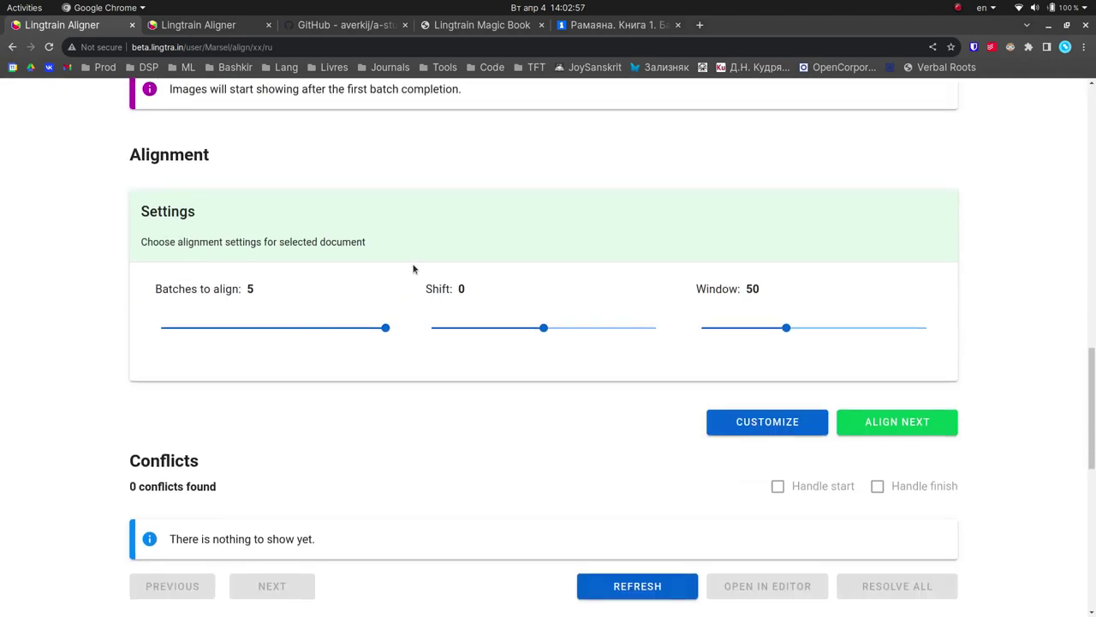
scroll(405, 315, up, 5)
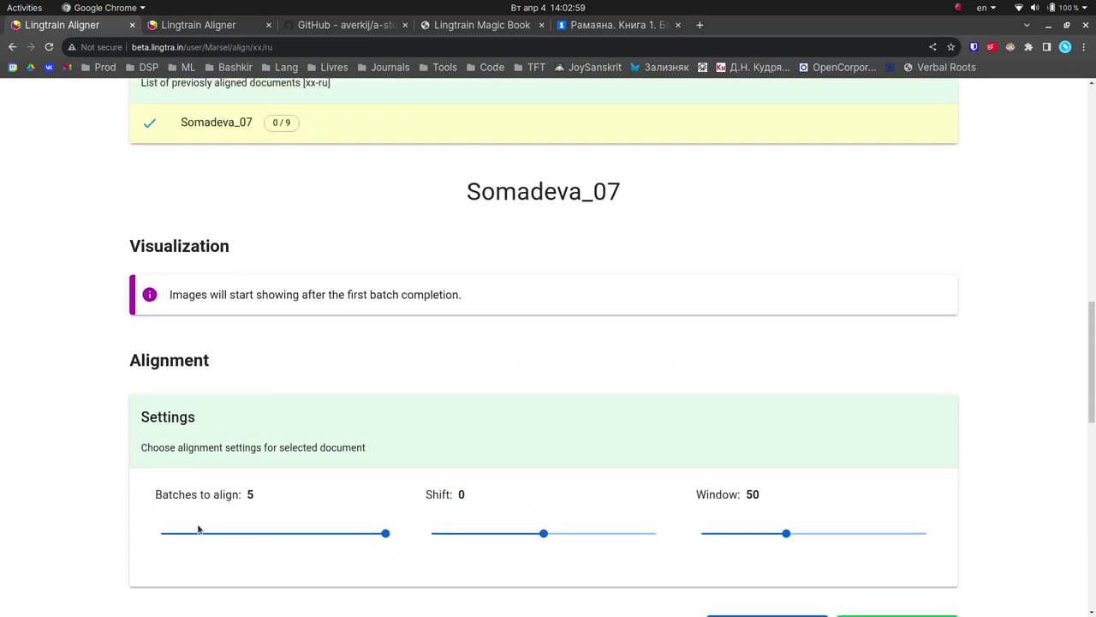
double_click(250, 494)
click(249, 491)
click(249, 494)
double_click(249, 494)
drag(155, 494, 237, 494)
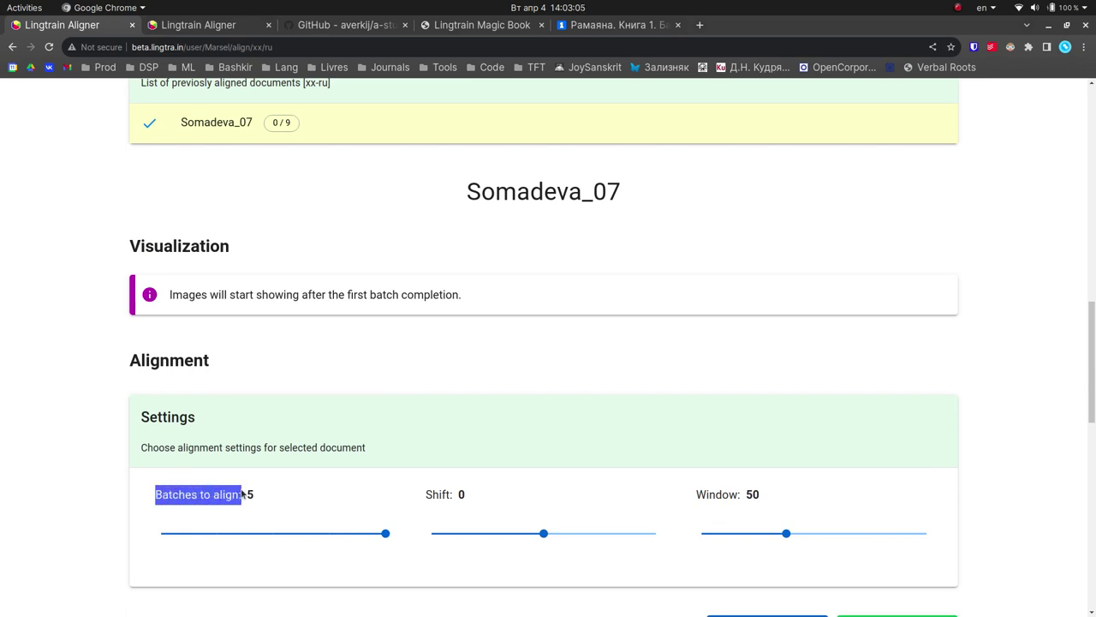
click(243, 494)
scroll(284, 460, up, 3)
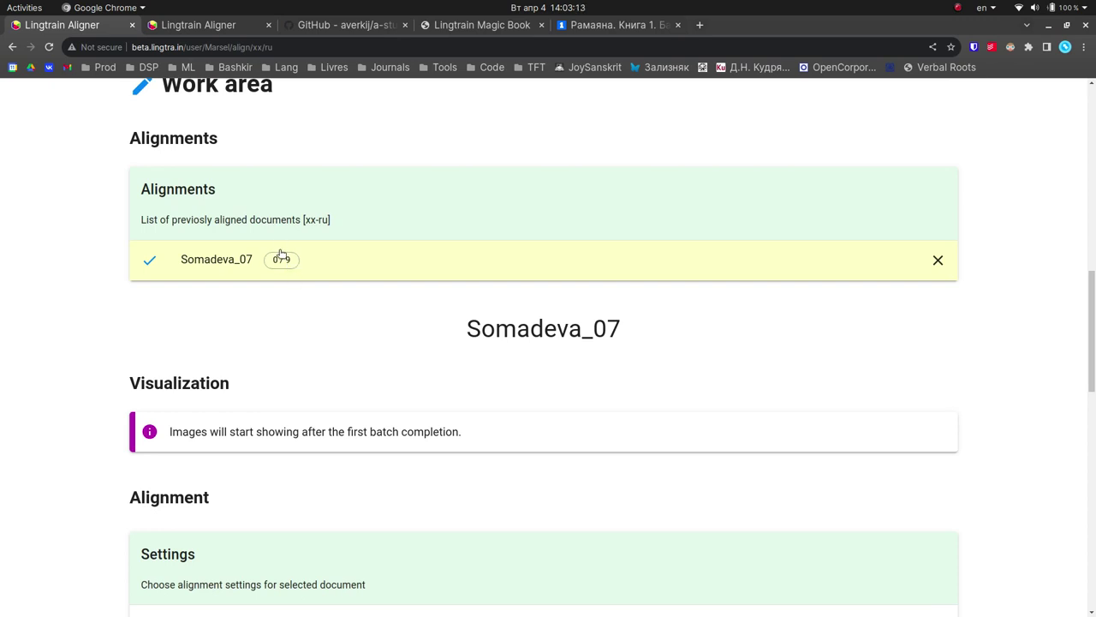
- Align the first 5 batches of Somadeva_07 with shift 0 and window 50
scroll(339, 449, down, 5)
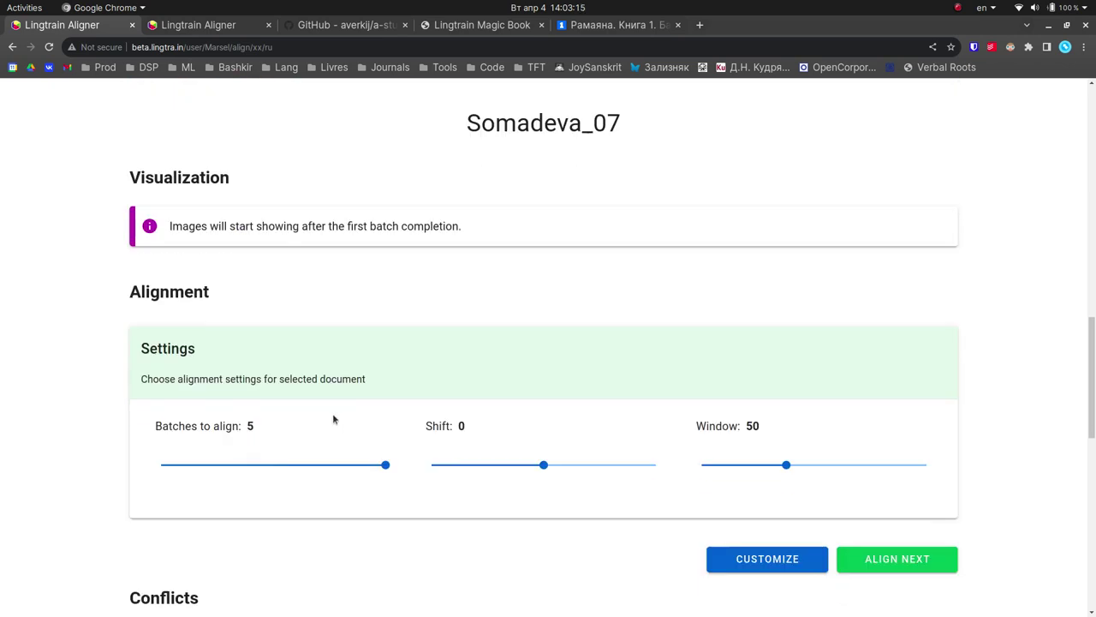
scroll(367, 391, down, 3)
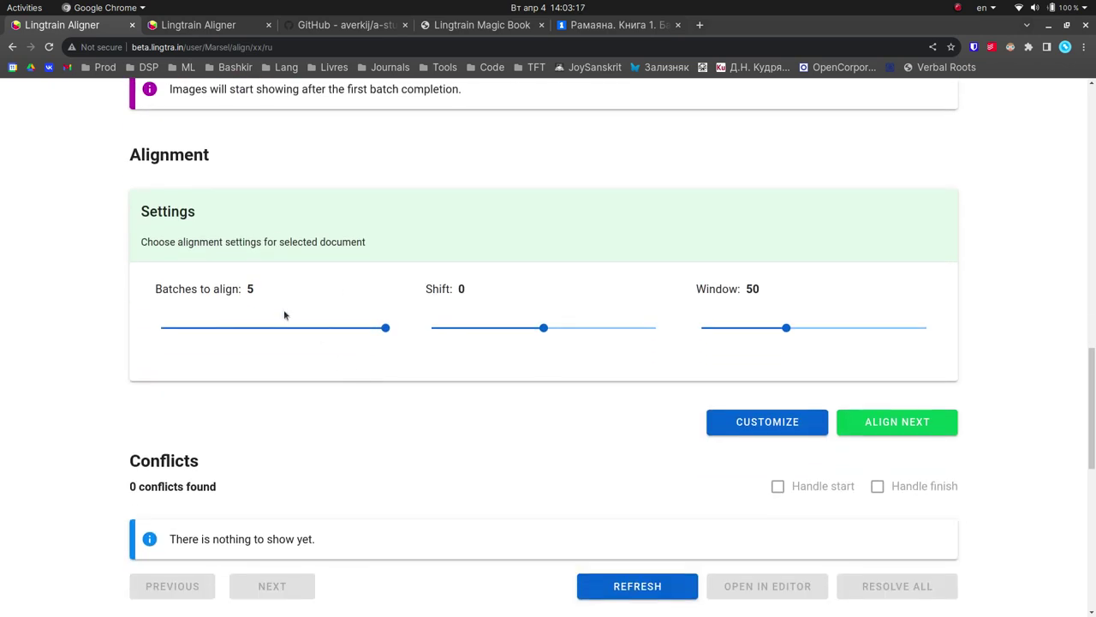
double_click(250, 288)
click(347, 304)
click(896, 423)
- Examine the batch progress of Somadeva_07 and the visualizations of batches 1 to 5
scroll(930, 419, up, 9)
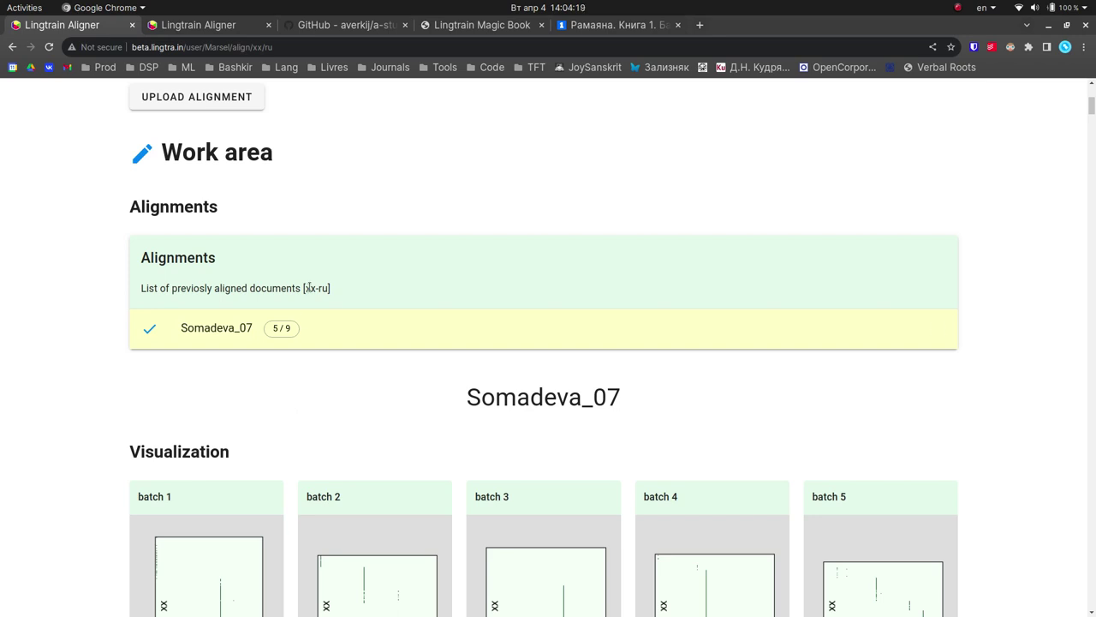
mouse_move(256, 334)
scroll(343, 362, down, 3)
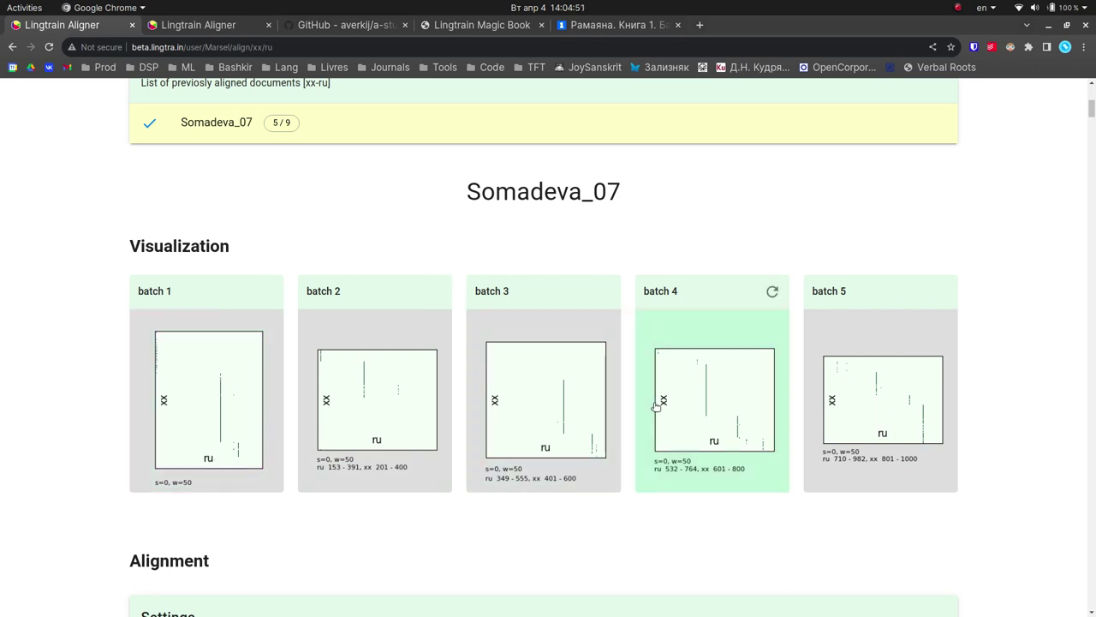
scroll(935, 422, down, 5)
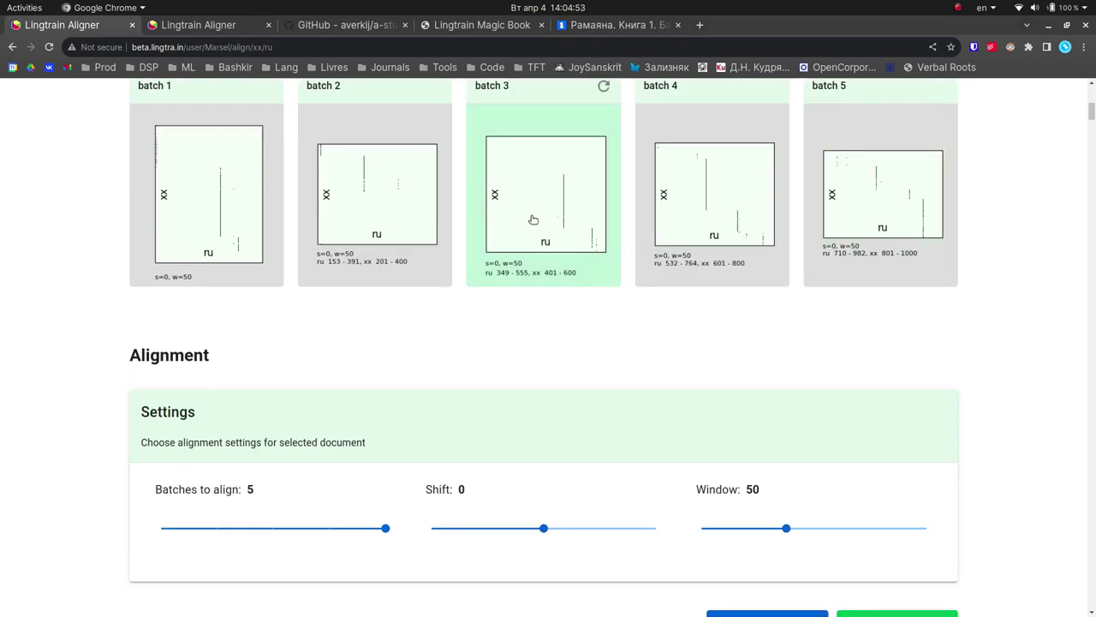
scroll(387, 308, up, 3)
scroll(367, 298, down, 11)
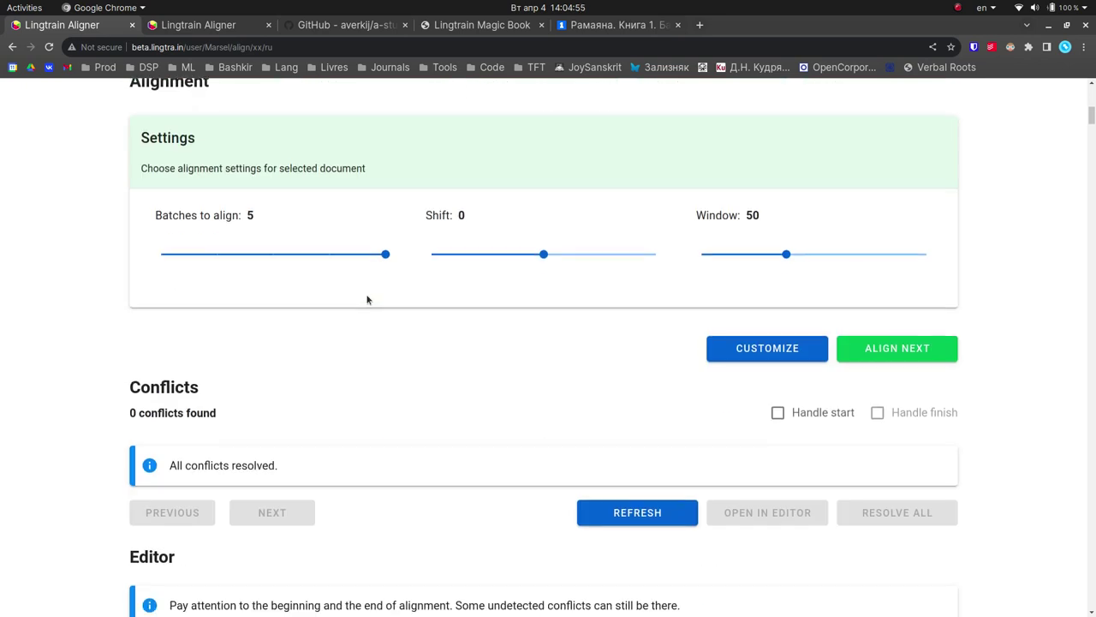
- Review the aligned Sanskrit and Russian line pairs on pages 1 and 2 of the Somadeva_07 editor
scroll(367, 298, down, 3)
drag(131, 214, 182, 218)
scroll(582, 340, down, 3)
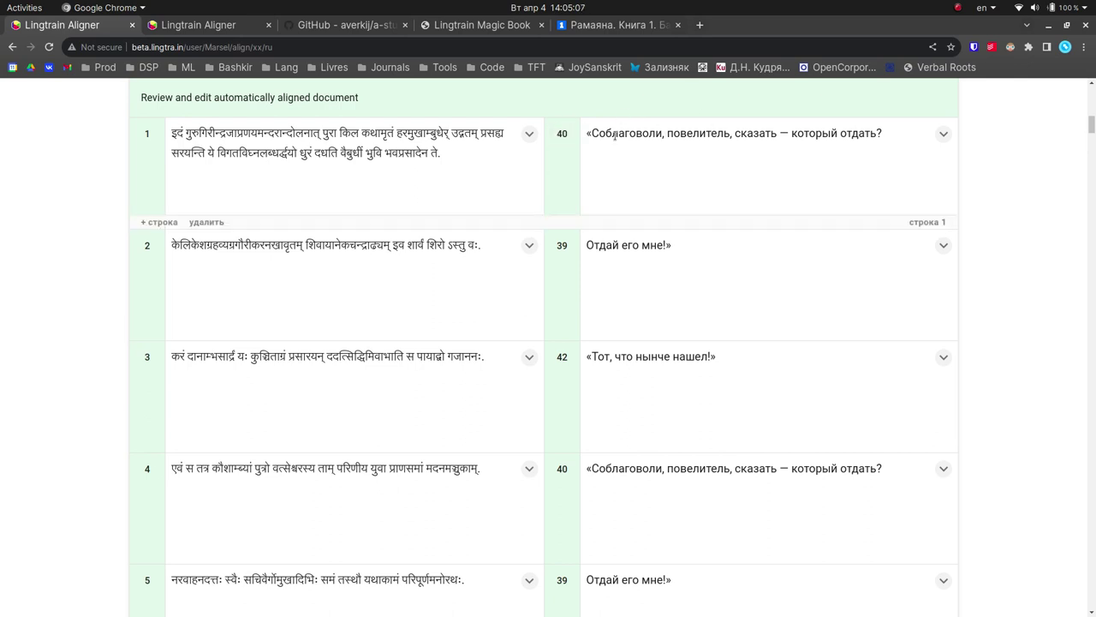
scroll(595, 191, down, 4)
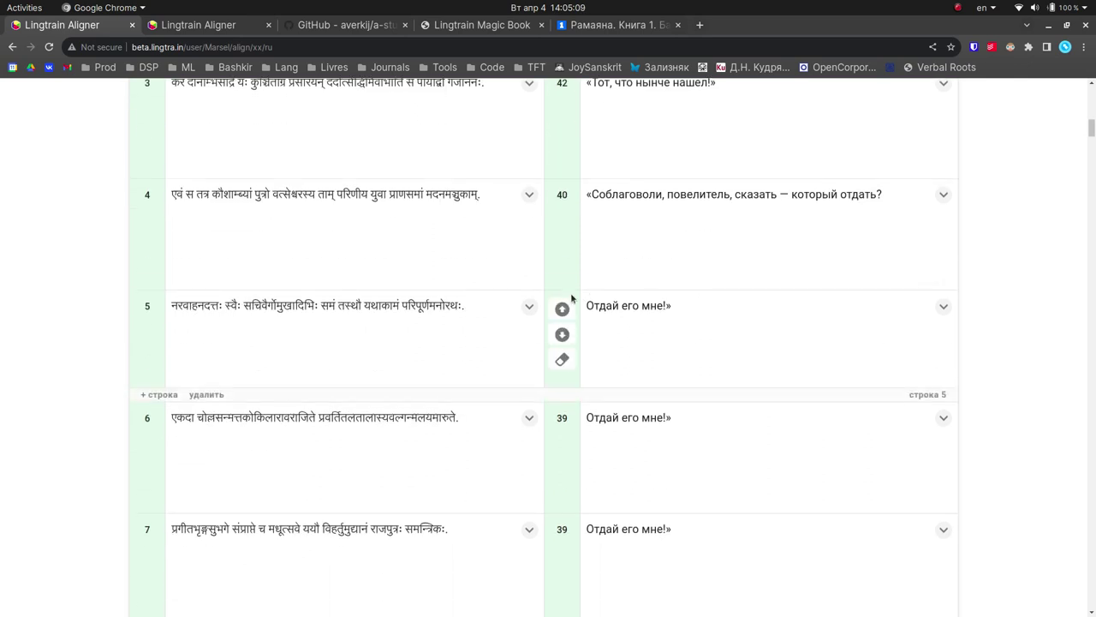
scroll(592, 269, down, 8)
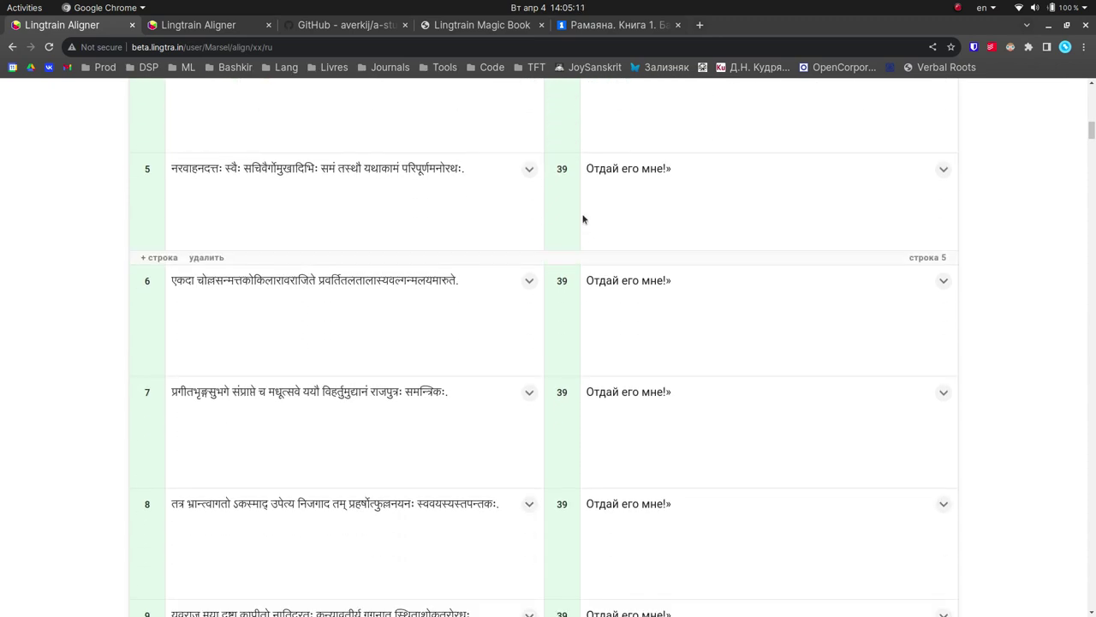
click(434, 293)
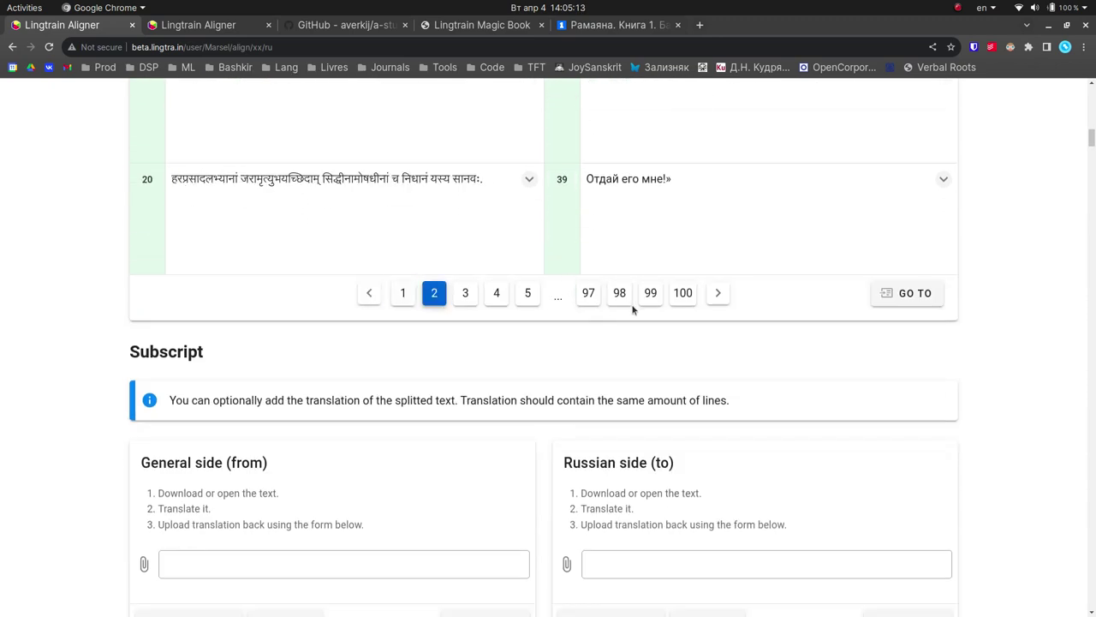
scroll(623, 310, up, 12)
scroll(620, 312, up, 2)
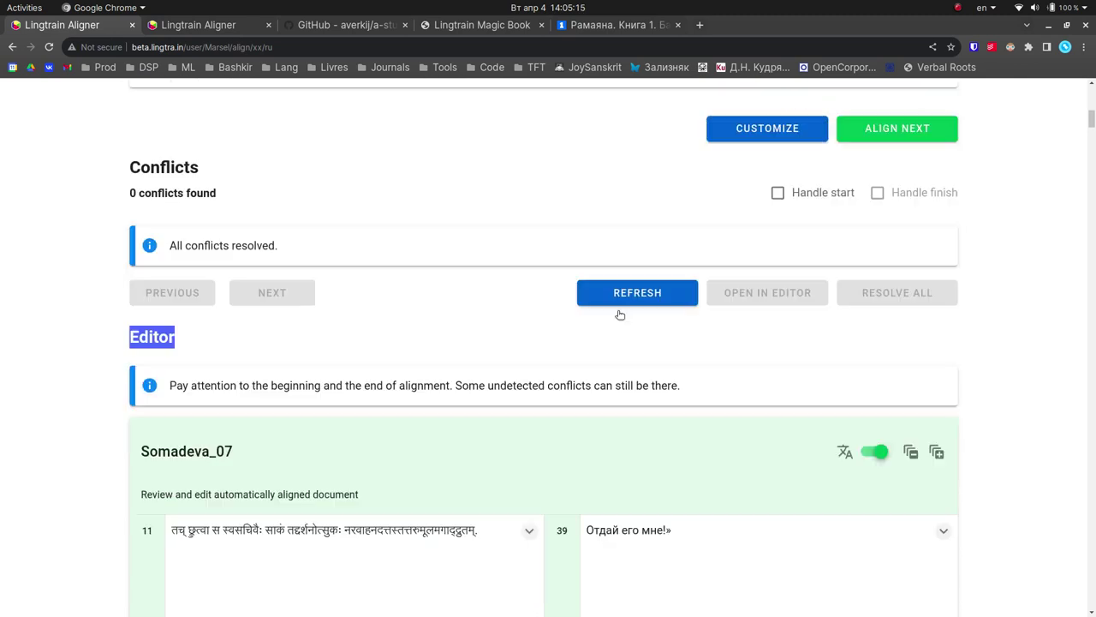
scroll(577, 320, down, 15)
click(404, 227)
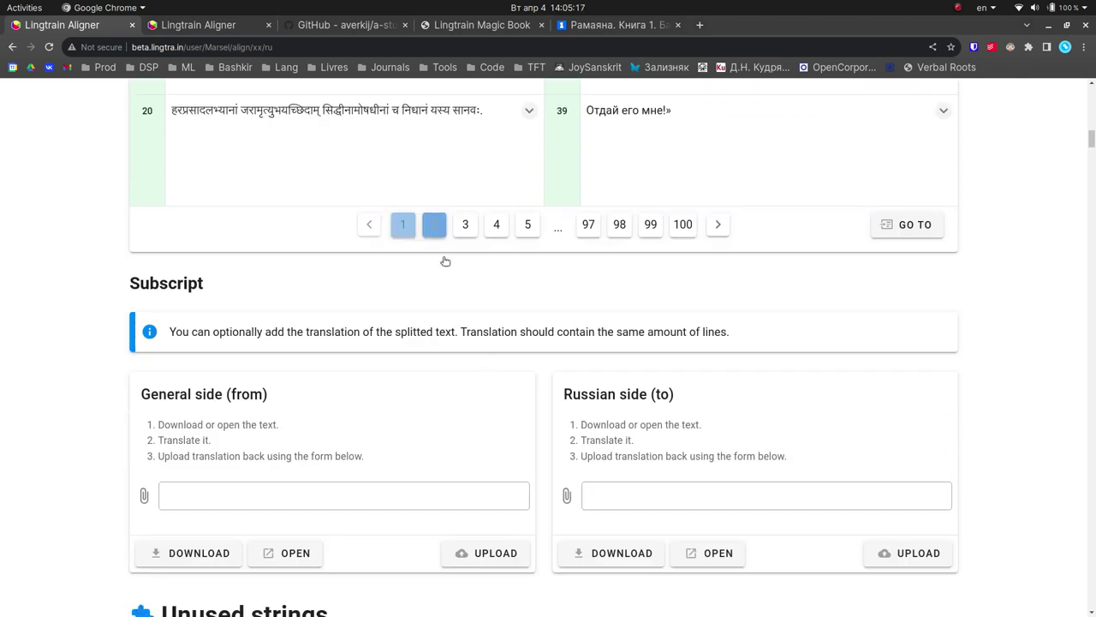
scroll(499, 386, up, 15)
scroll(502, 391, down, 5)
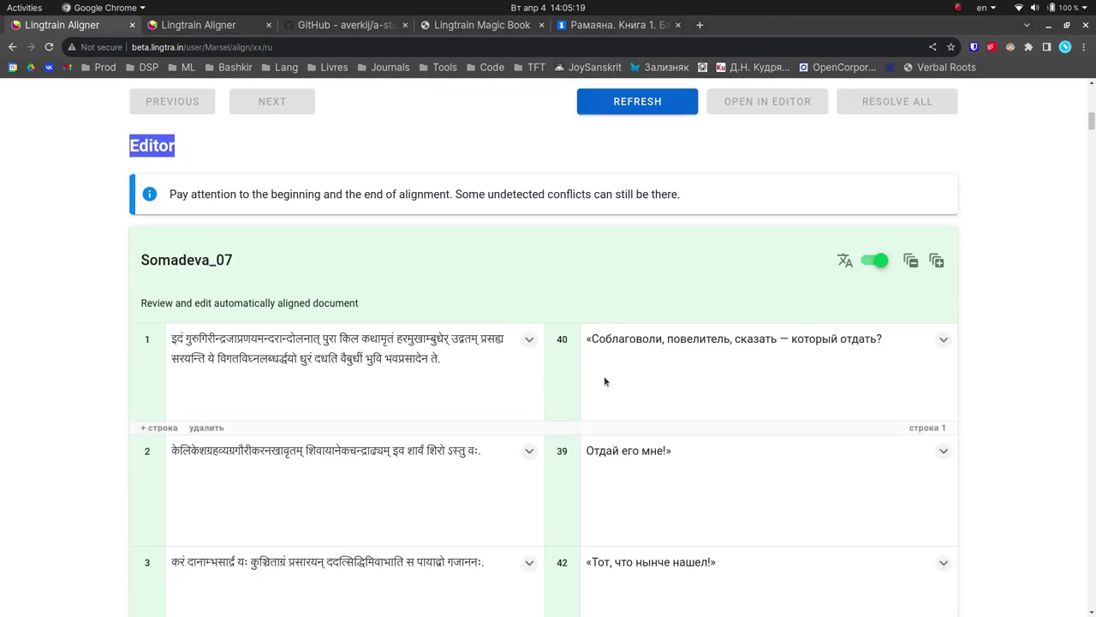
- Align the remaining batches of Somadeva_07 with the same shift 0 and window 50
scroll(634, 366, up, 12)
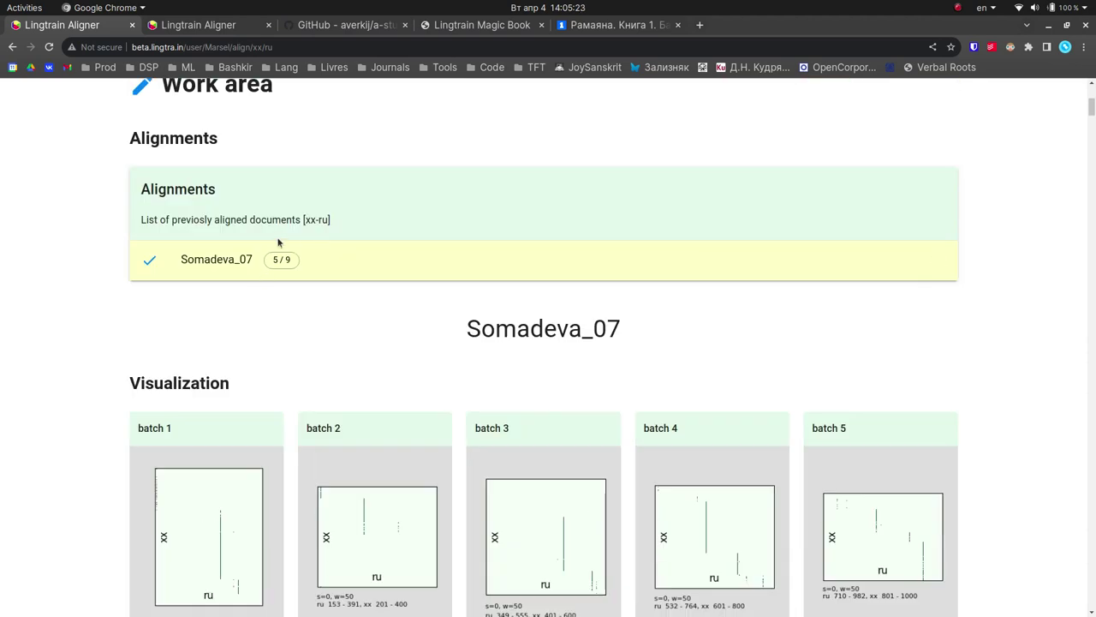
scroll(473, 316, down, 3)
scroll(471, 316, down, 2)
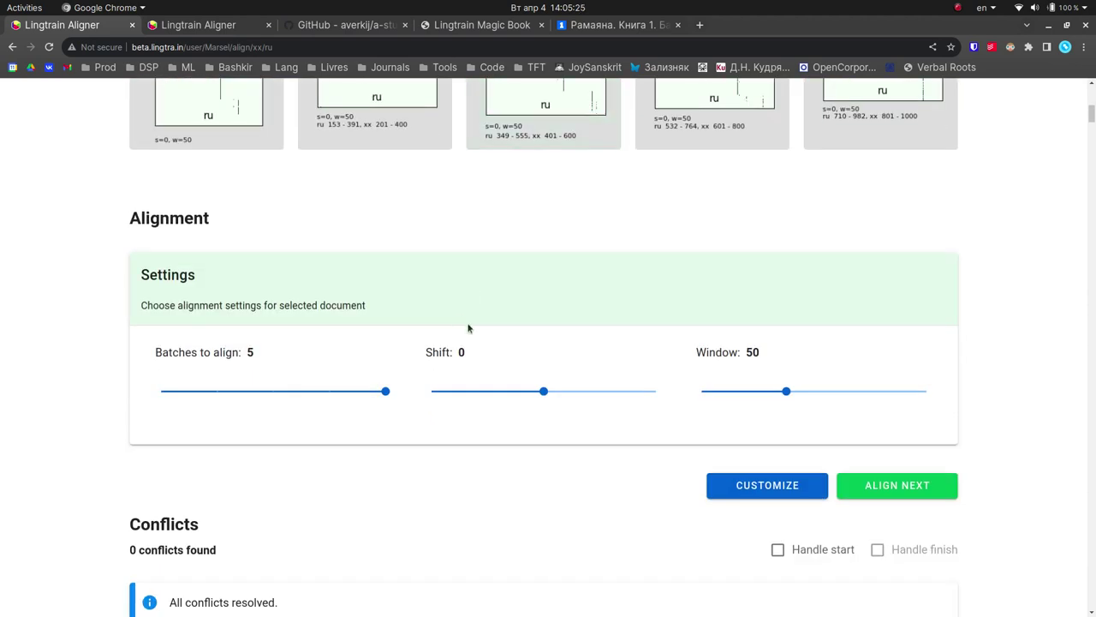
click(916, 487)
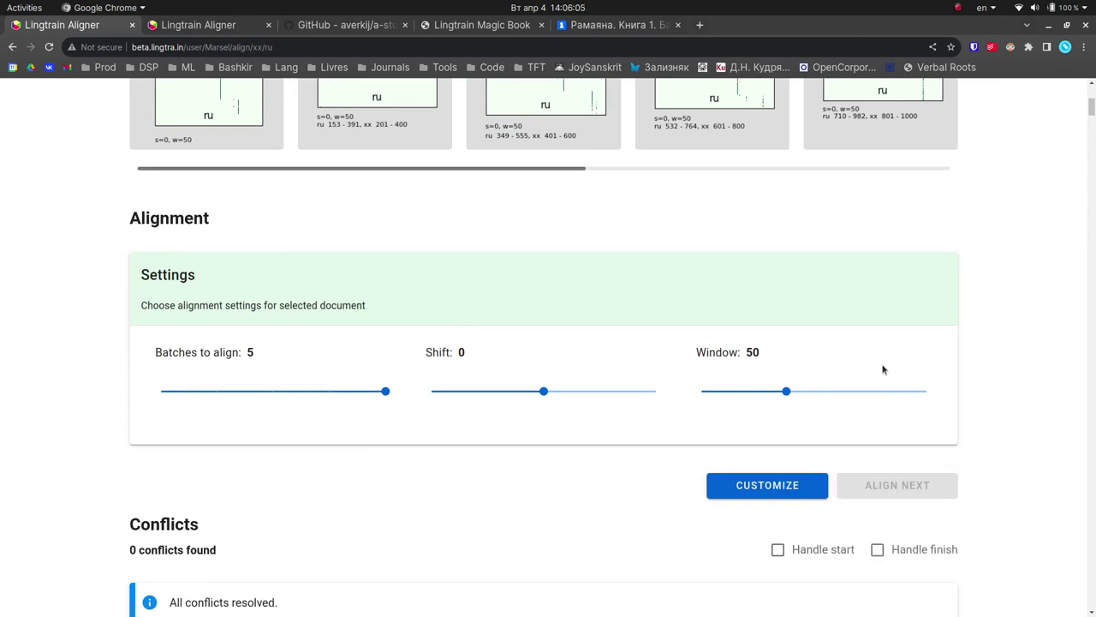
- Examine the visualizations of all batches through batch 9, the batch progress and the Conflicts section of Somadeva_07
scroll(978, 392, up, 3)
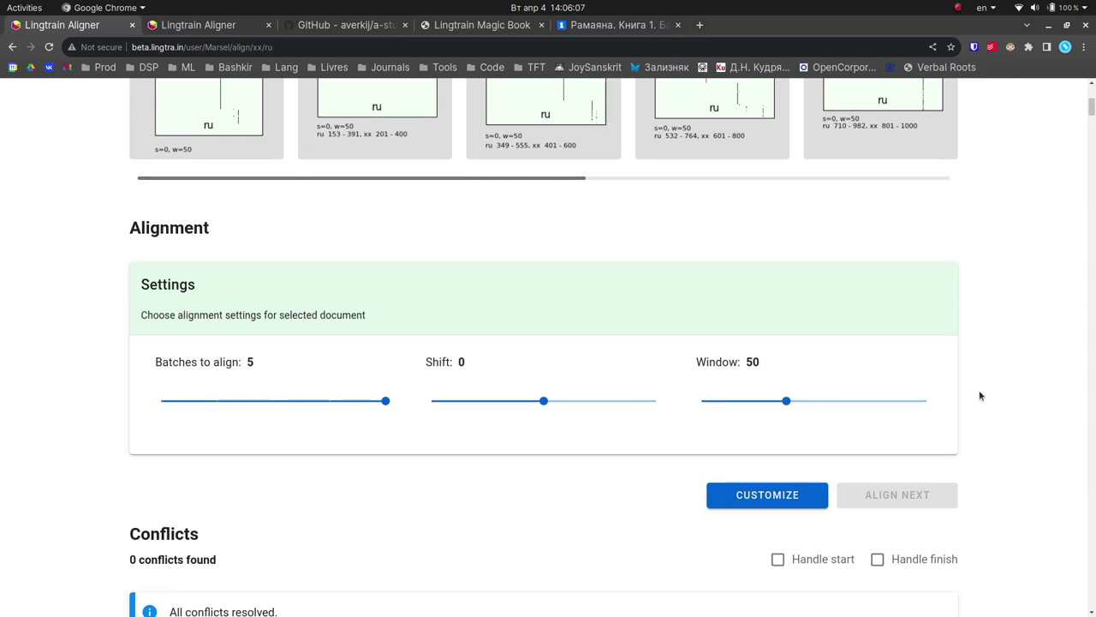
drag(484, 445, 876, 454)
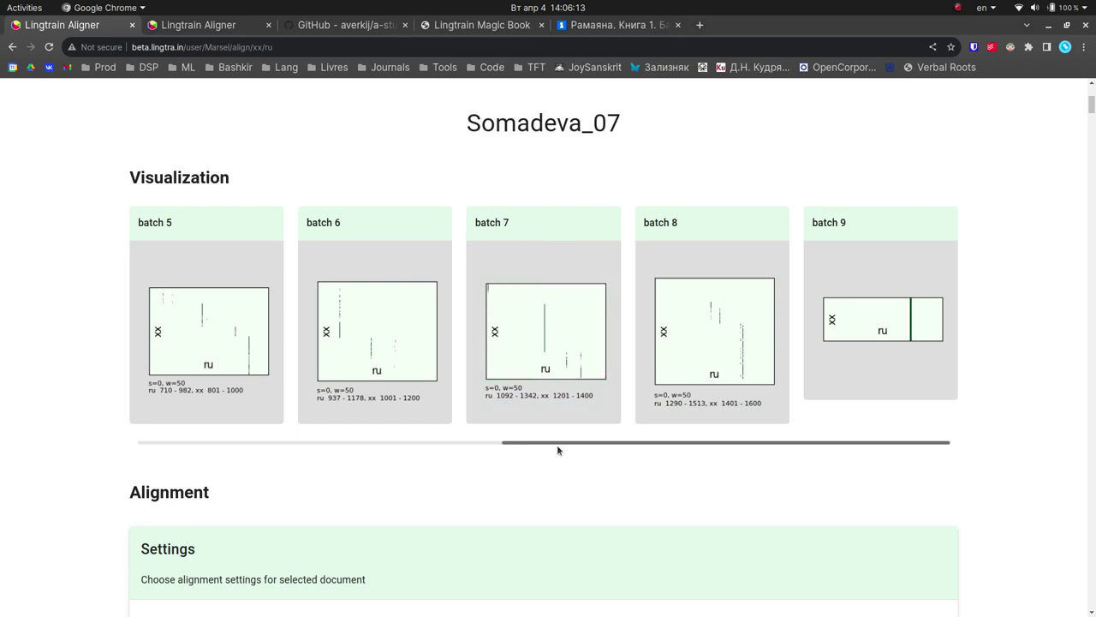
drag(564, 446, 504, 447)
drag(200, 442, 132, 428)
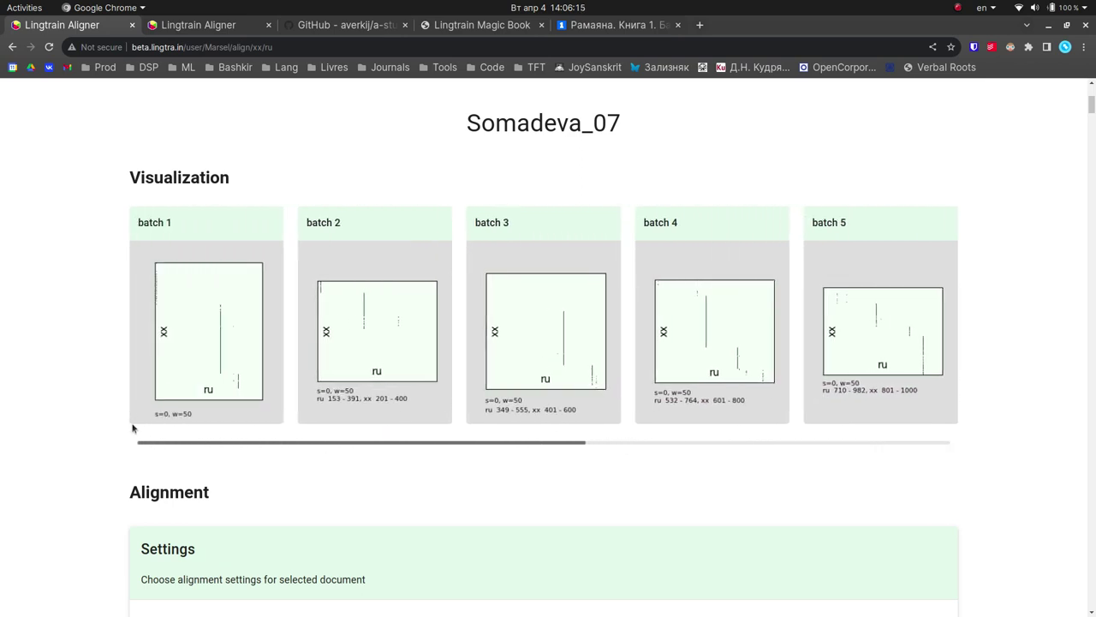
scroll(122, 420, up, 4)
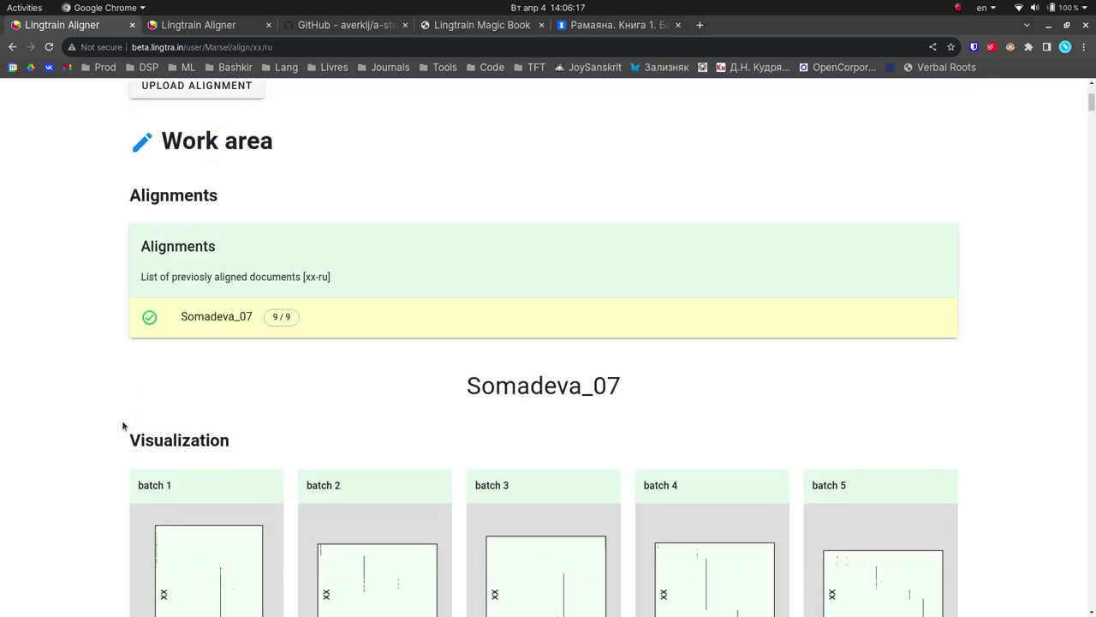
scroll(122, 420, down, 6)
scroll(116, 393, down, 5)
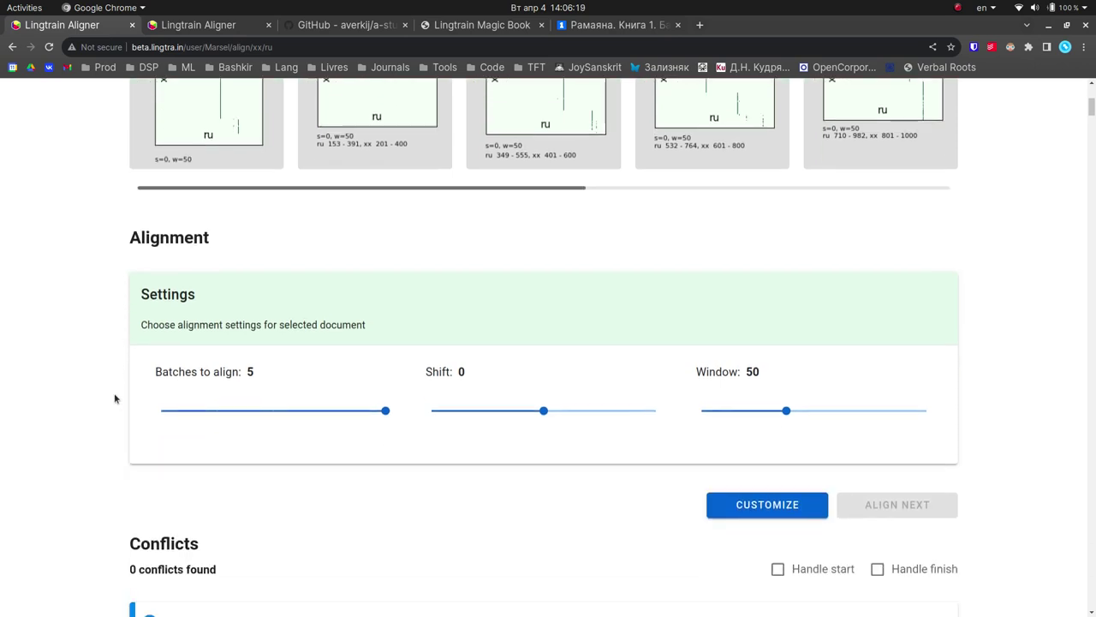
scroll(118, 373, down, 3)
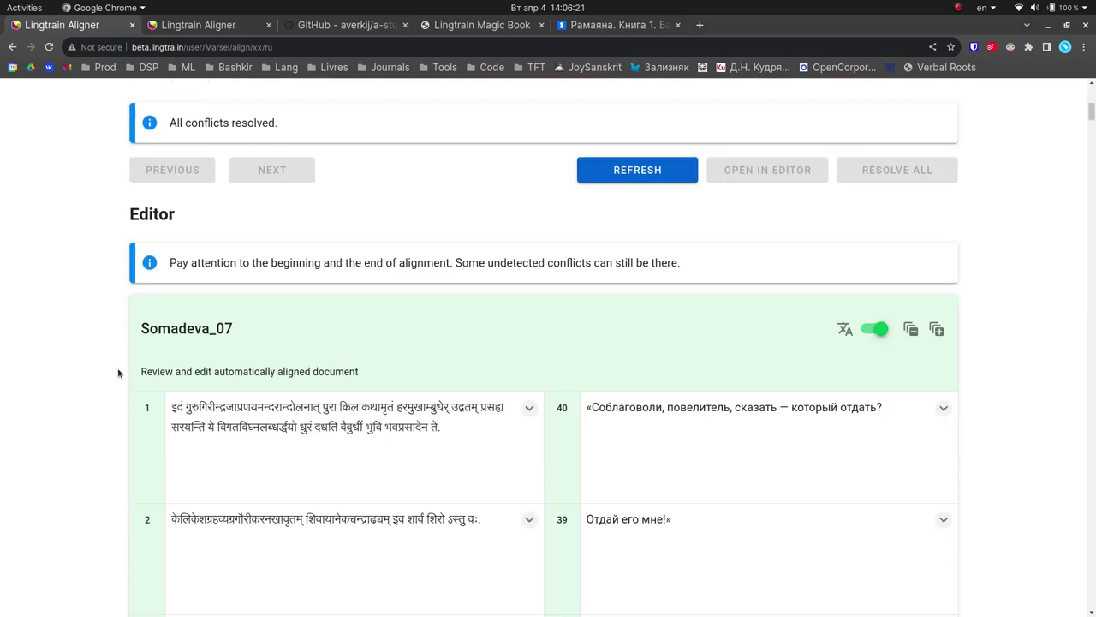
scroll(117, 372, up, 8)
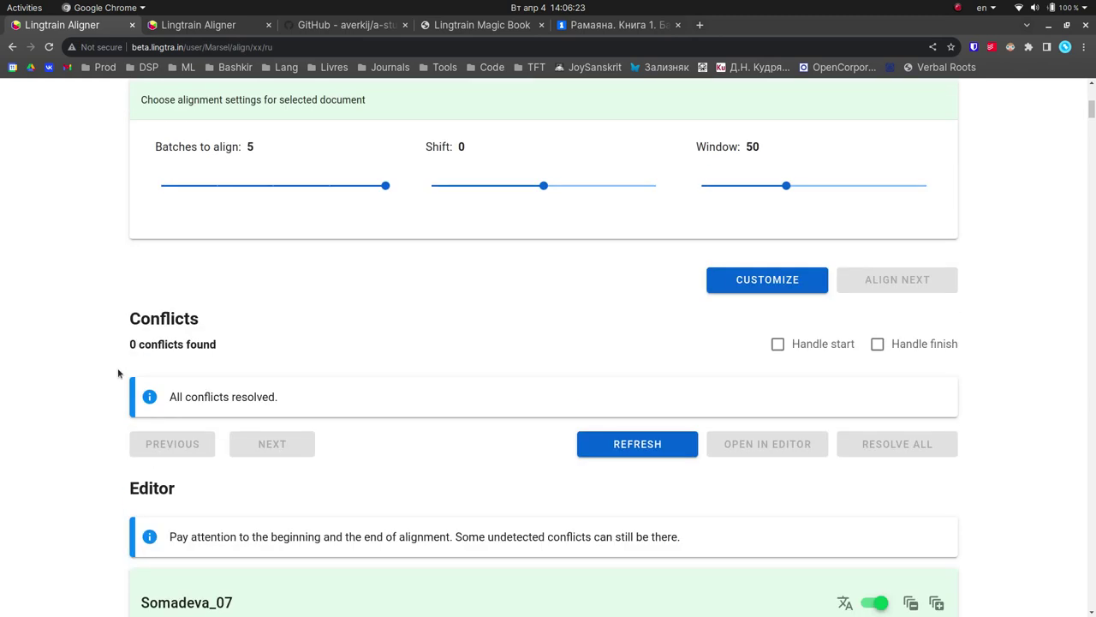
scroll(118, 373, down, 6)
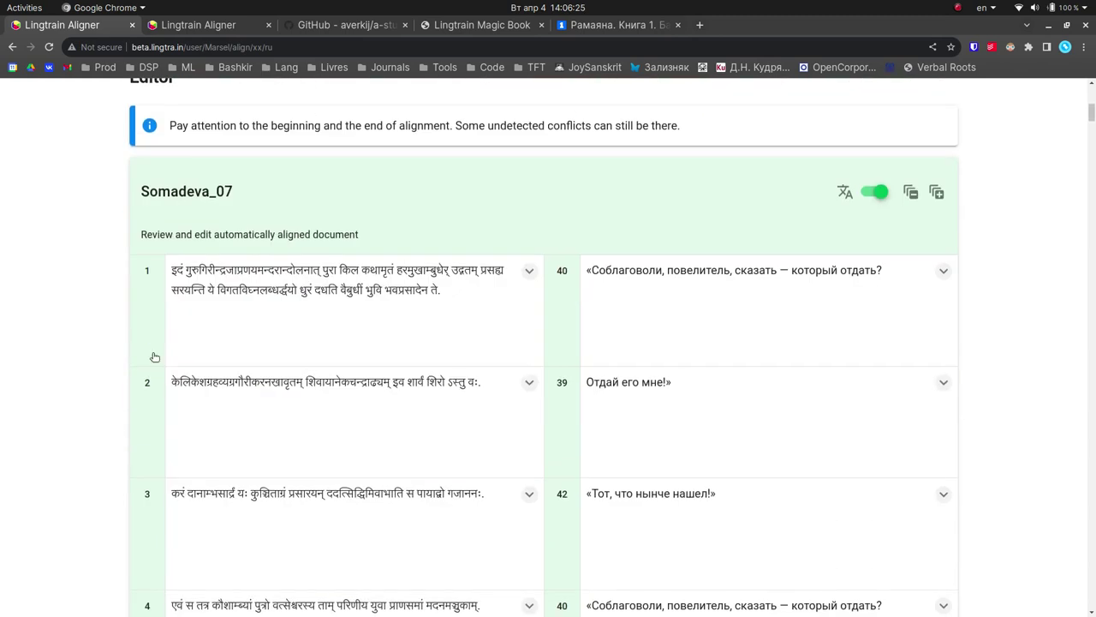
- Compare the Sanskrit text of row 1 in the editor with the Russian sentence paired with it
drag(499, 298, 171, 267)
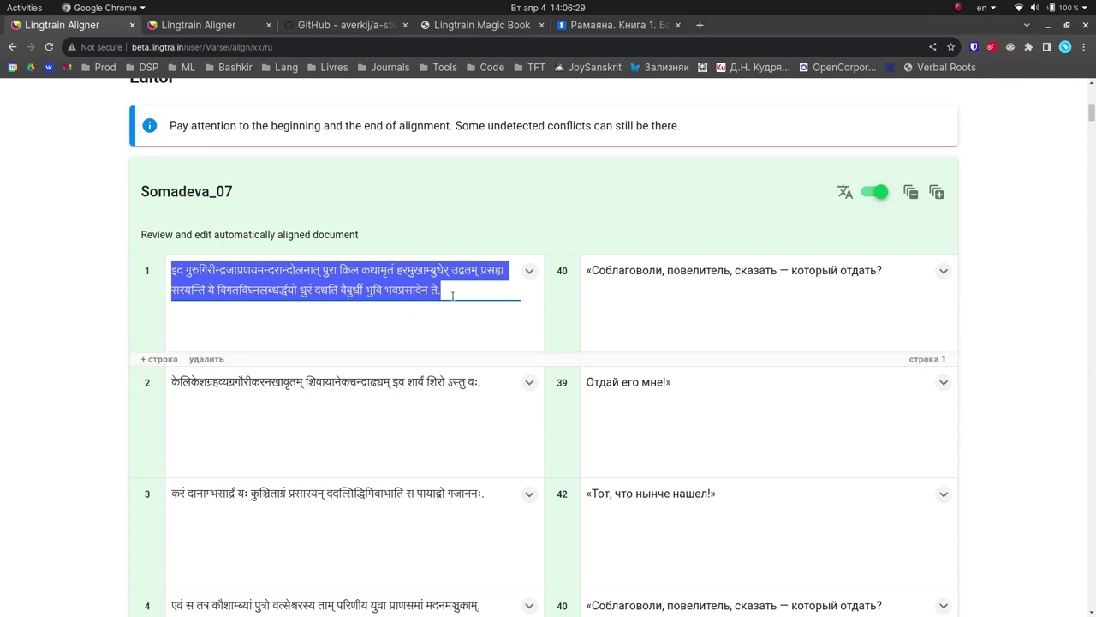
drag(454, 294, 171, 268)
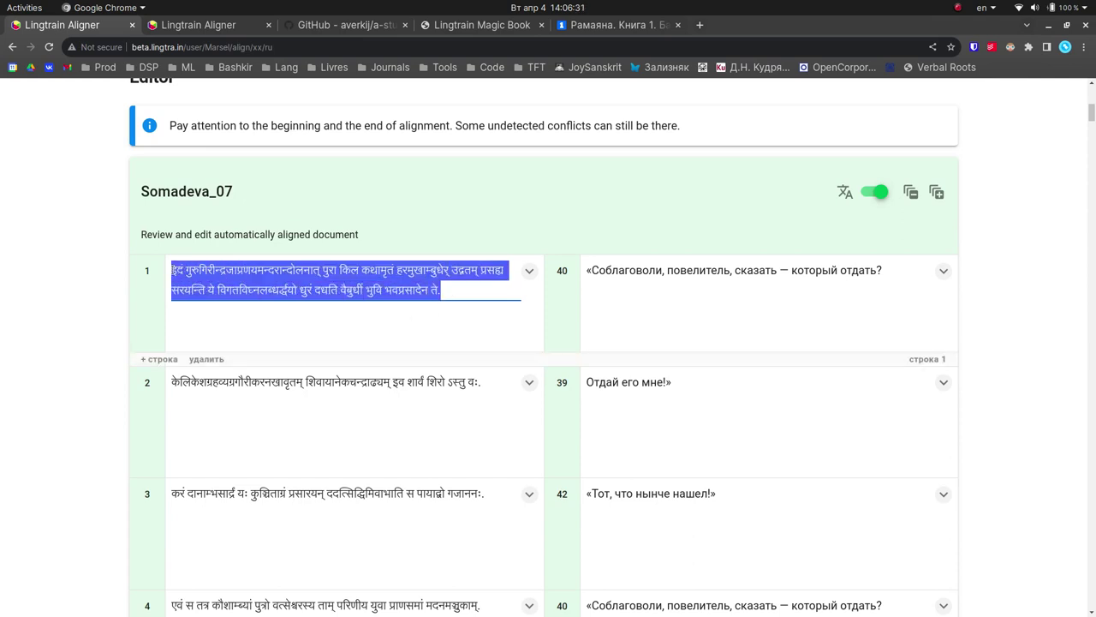
click(443, 288)
drag(442, 292, 142, 270)
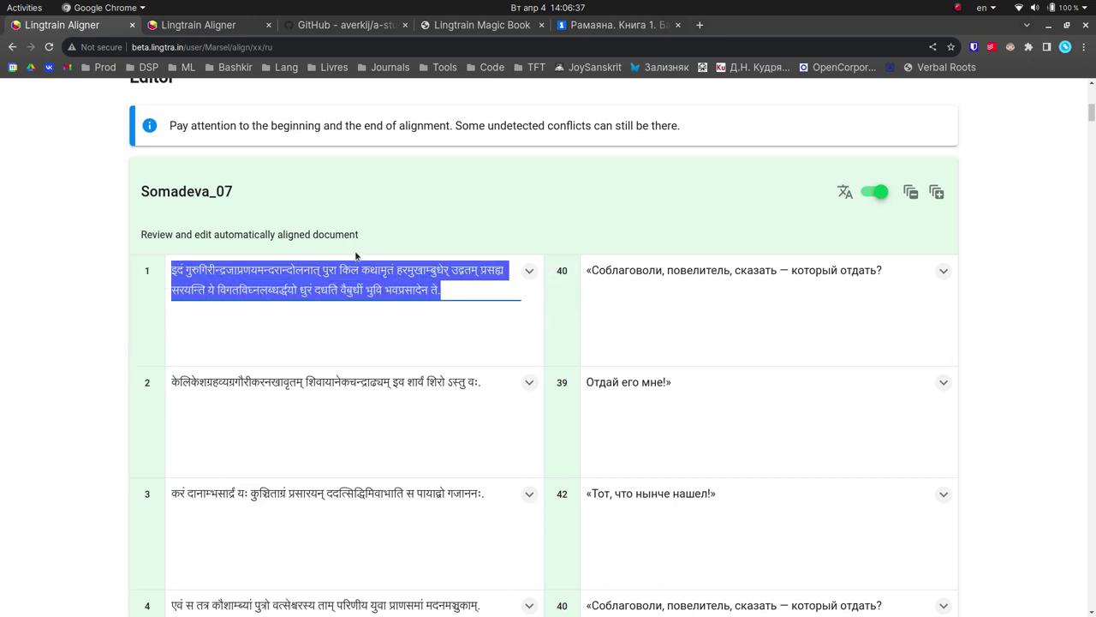
drag(884, 271, 571, 257)
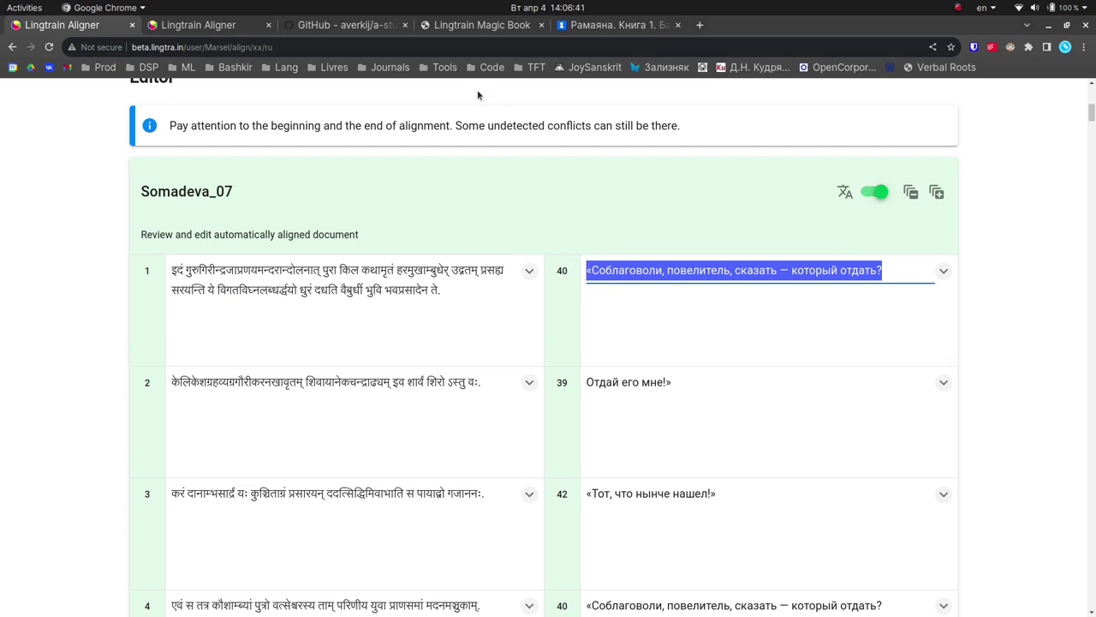
drag(472, 289, 172, 267)
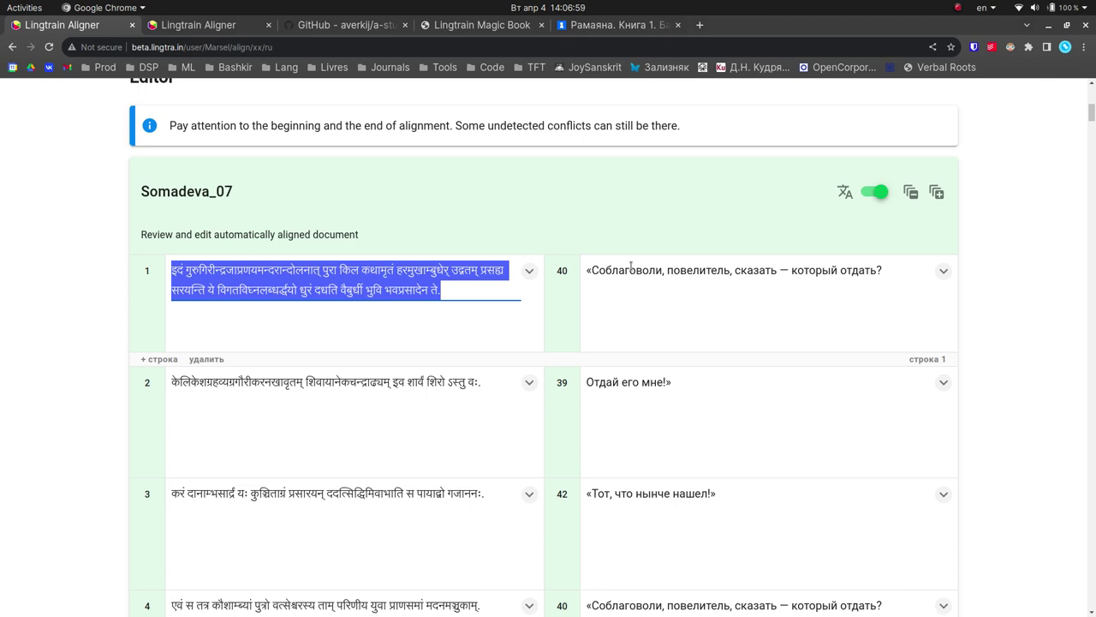
drag(444, 289, 155, 274)
click(447, 289)
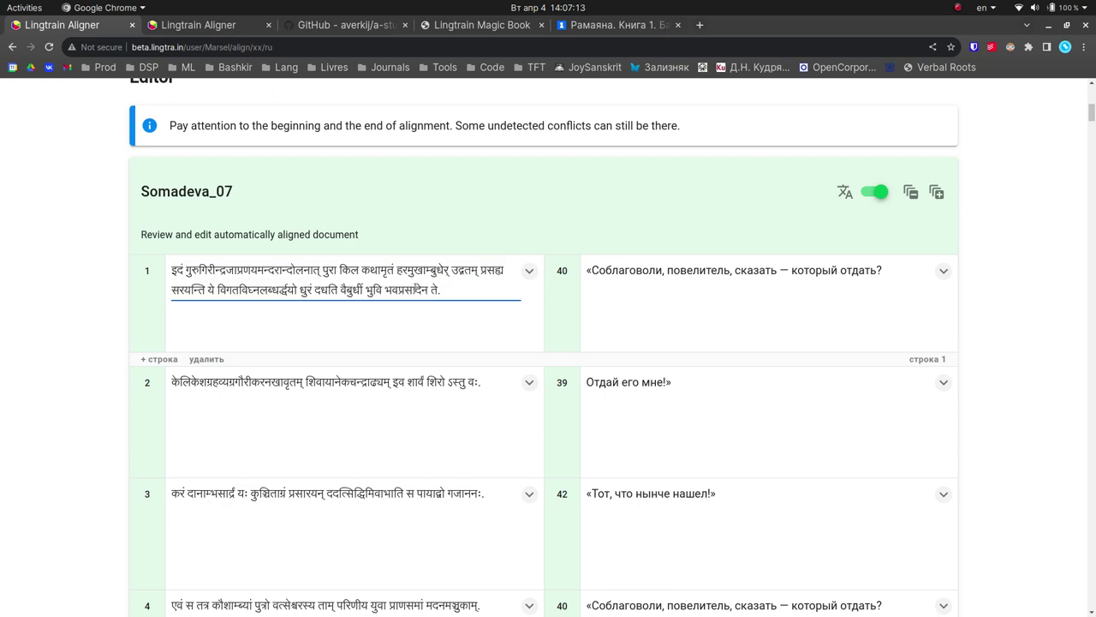
drag(447, 291, 174, 261)
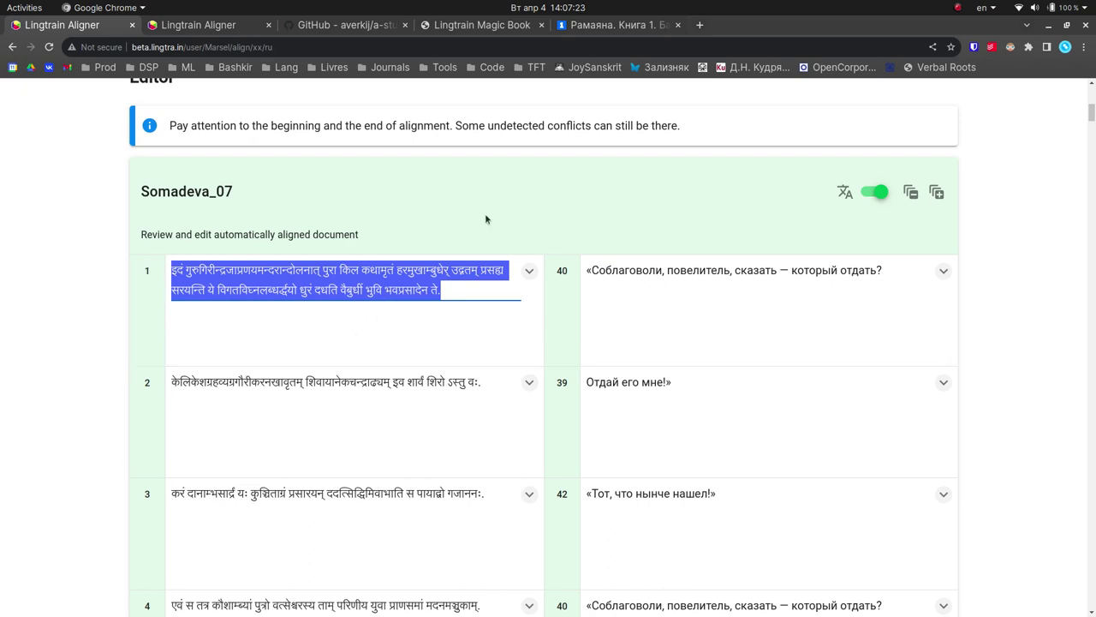
click(480, 284)
- Download the General side text from the Subscript section and open the downloaded file in Text Editor
scroll(113, 254, down, 1)
mouse_move(150, 216)
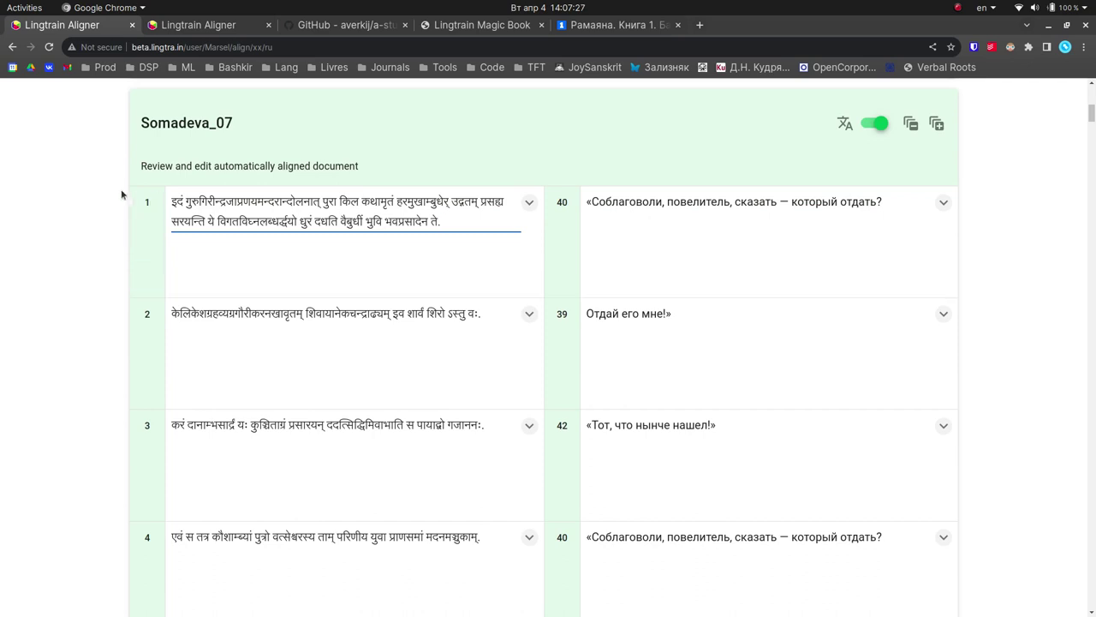
scroll(115, 186, down, 15)
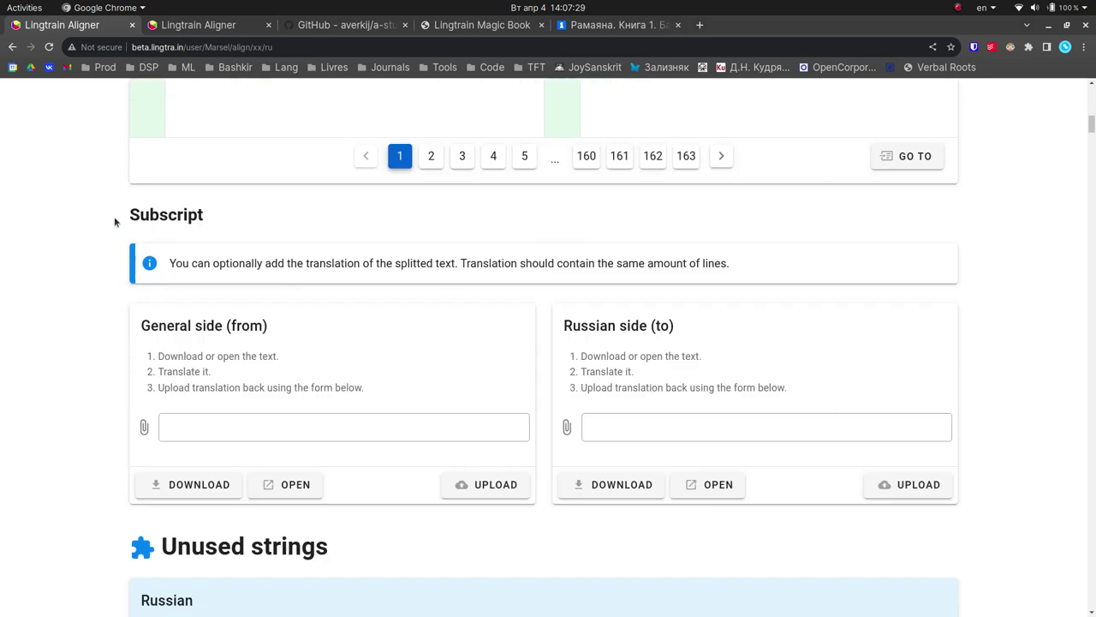
mouse_move(114, 216)
mouse_down()
mouse_move(217, 216)
mouse_move(113, 203)
mouse_up()
click(218, 218)
click(117, 205)
click(176, 487)
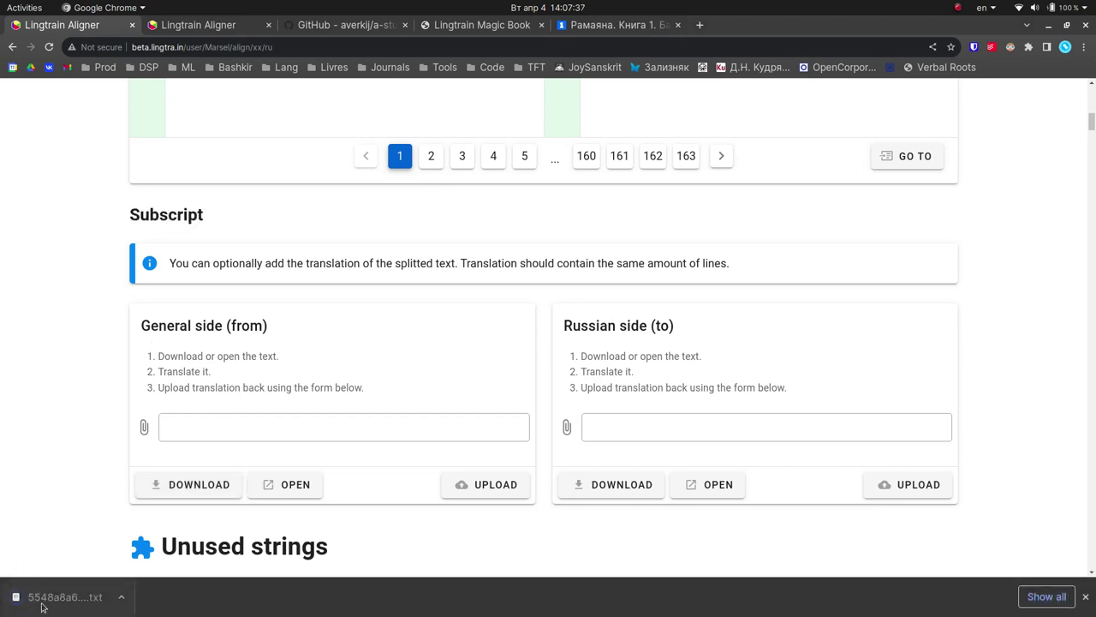
click(50, 599)
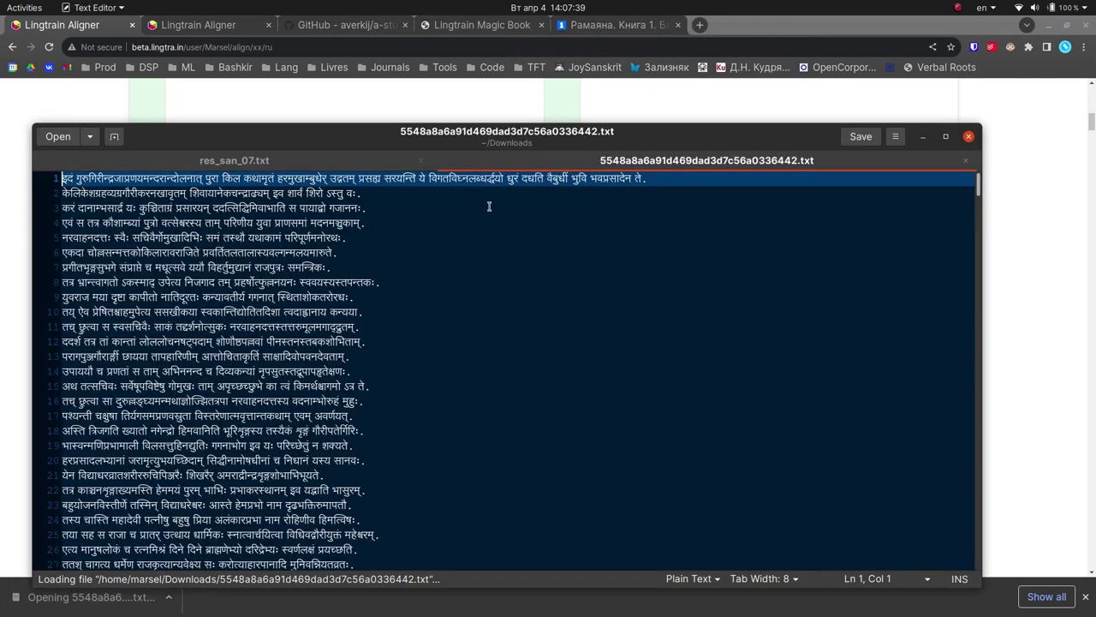
- Examine the Sanskrit verse lines throughout the downloaded General side text
scroll(435, 288, down, 10)
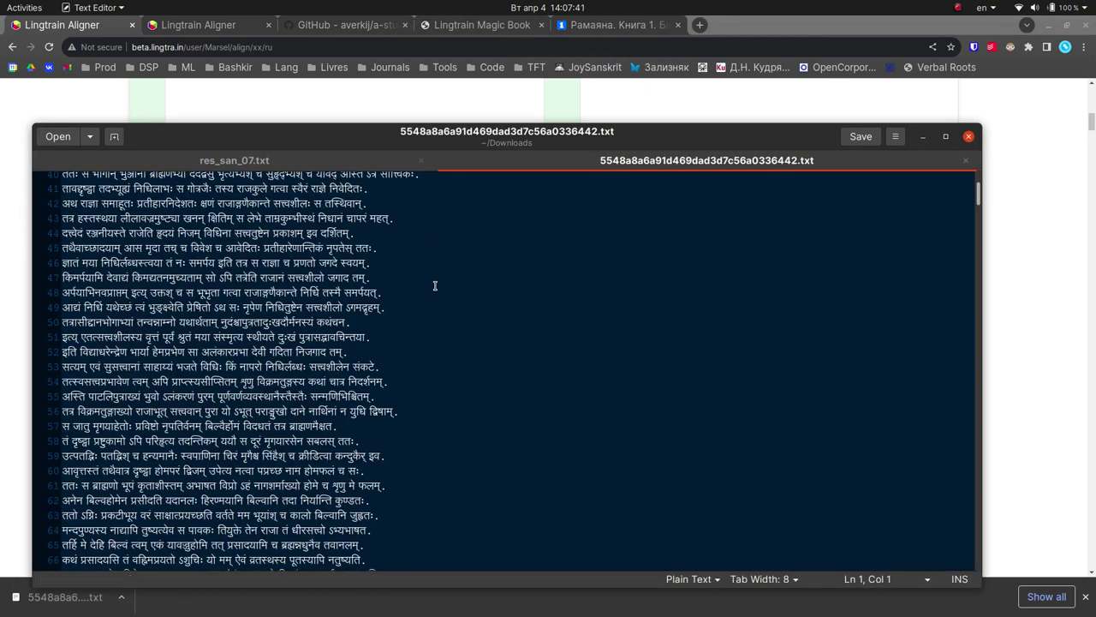
scroll(435, 285, down, 5)
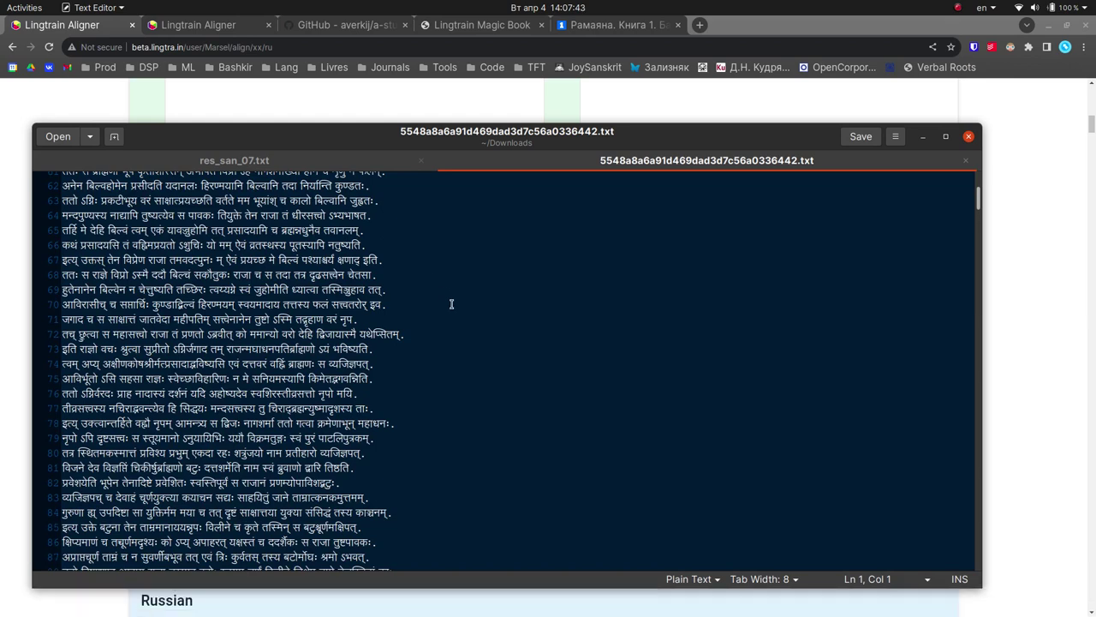
triple_click(405, 334)
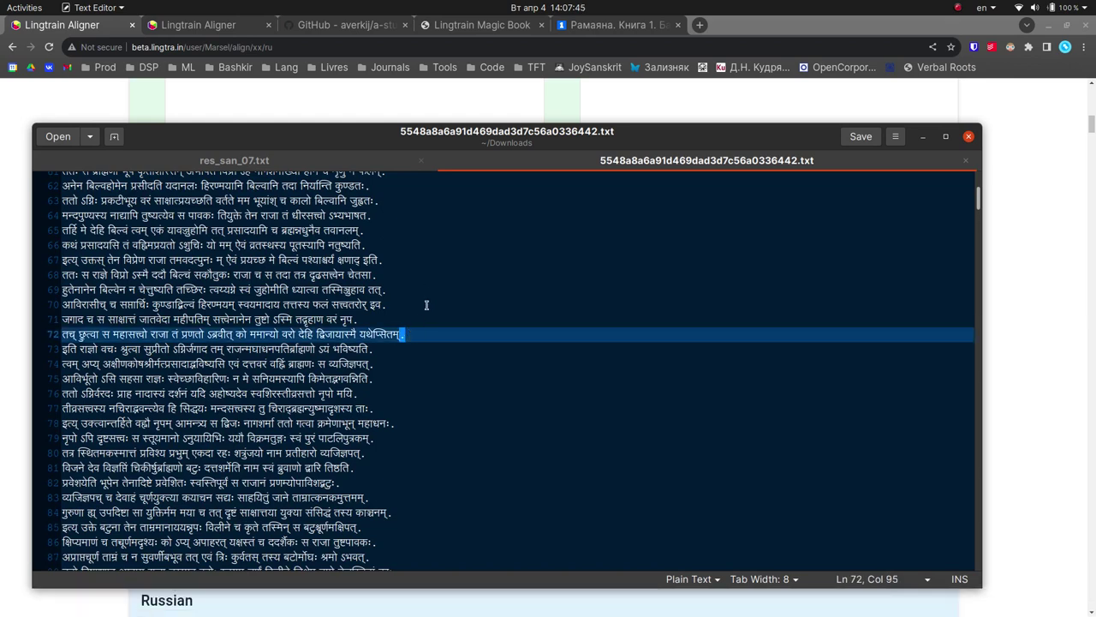
scroll(402, 341, down, 6)
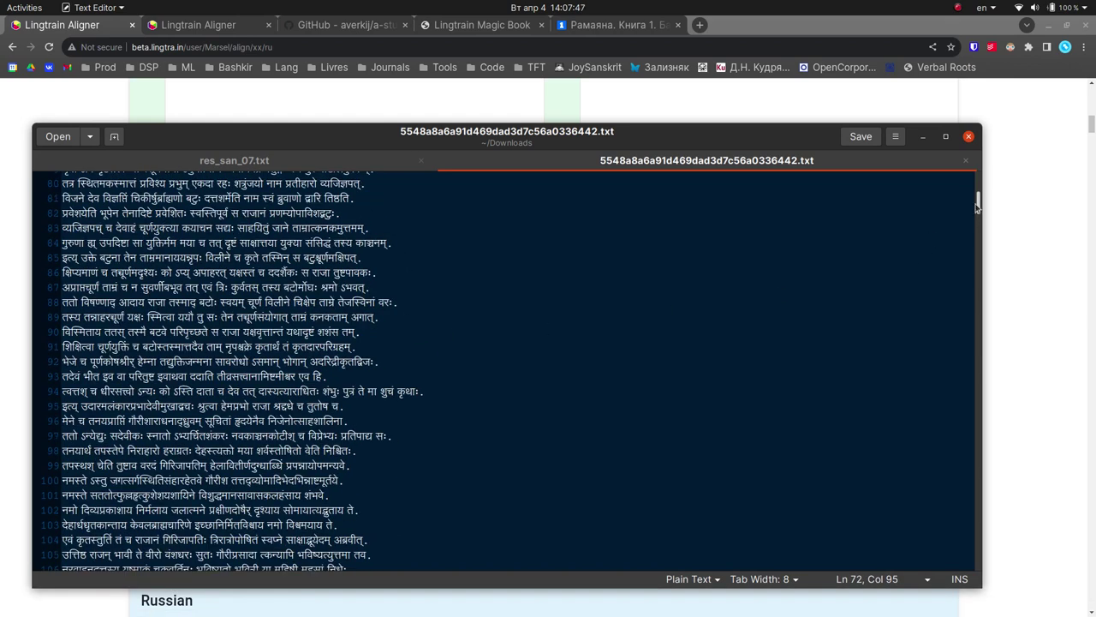
drag(979, 203, 933, 465)
scroll(933, 465, up, 20)
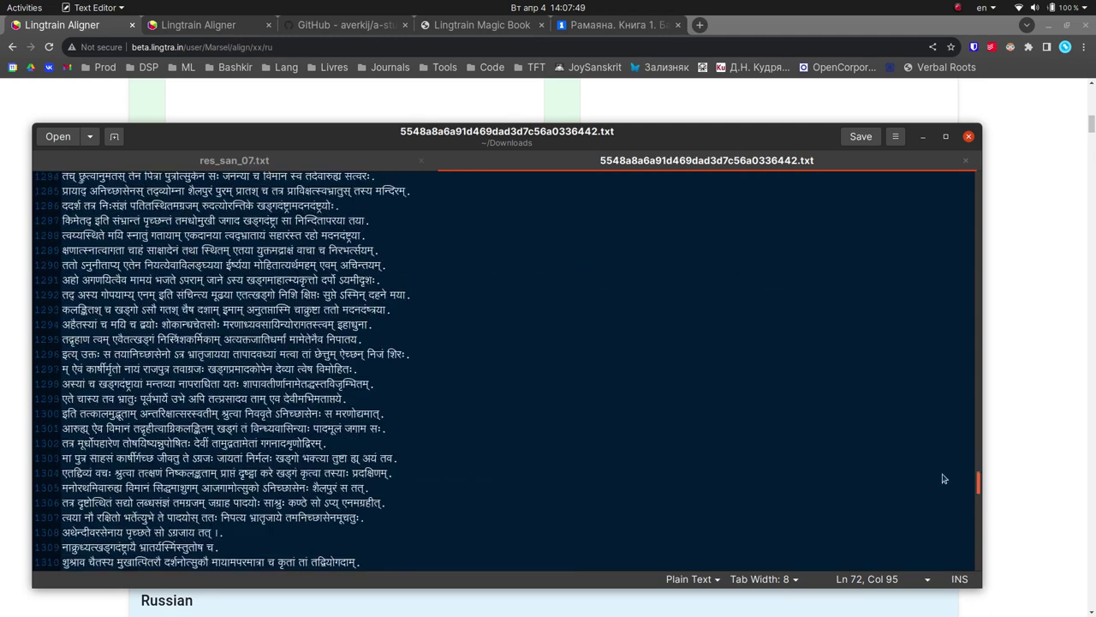
- Compare the line structure and the heading marks at the end of res_san_07.txt with the downloaded text
click(234, 160)
scroll(411, 343, down, 10)
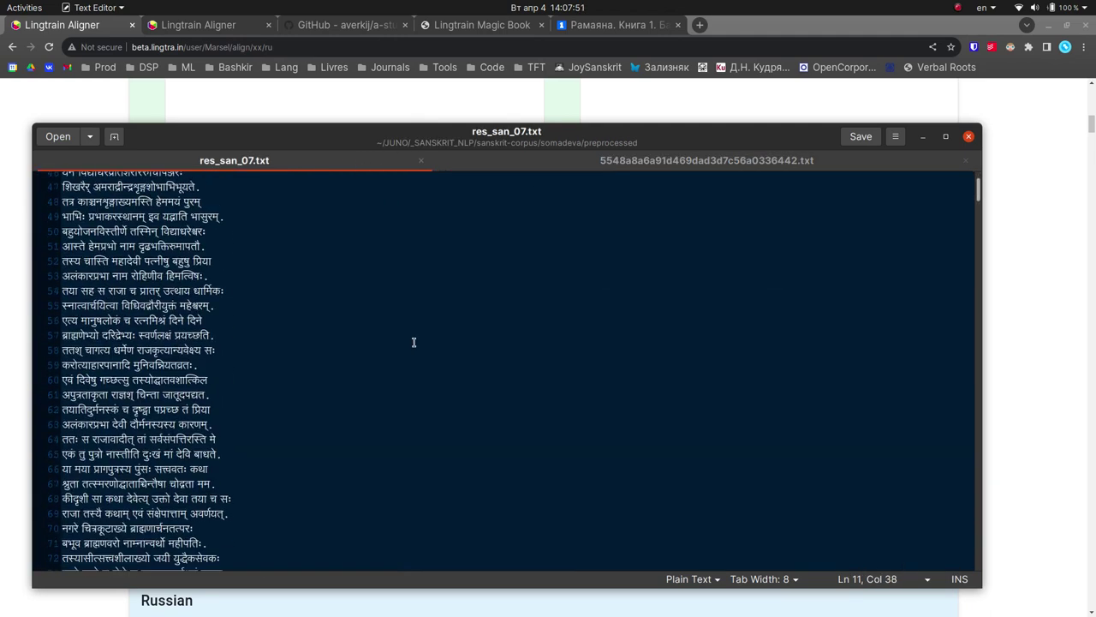
drag(979, 190, 963, 572)
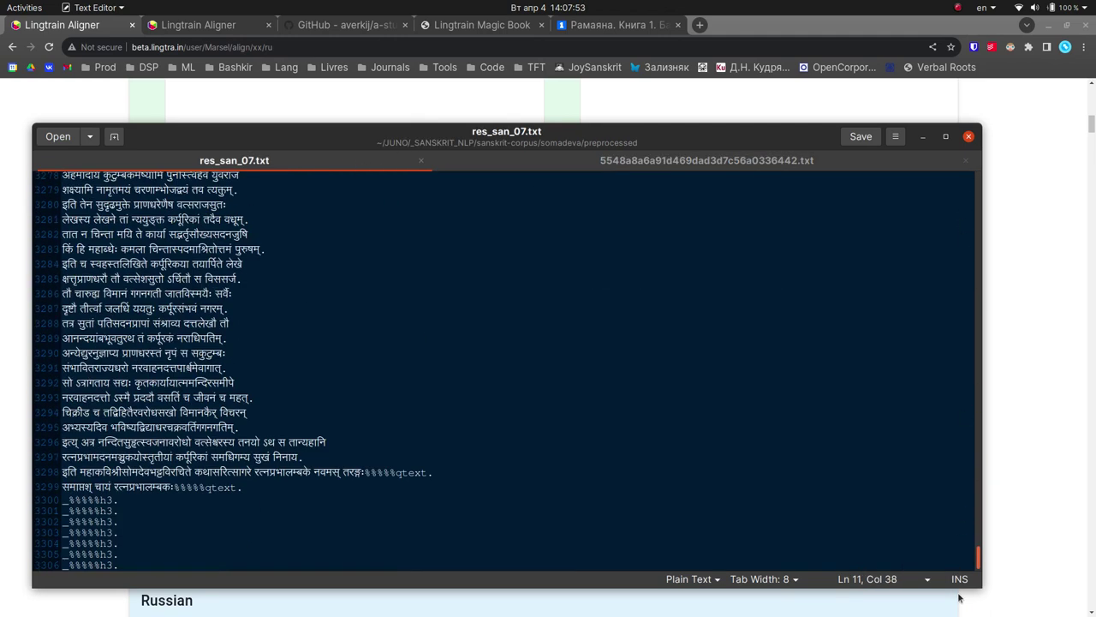
drag(229, 338, 62, 340)
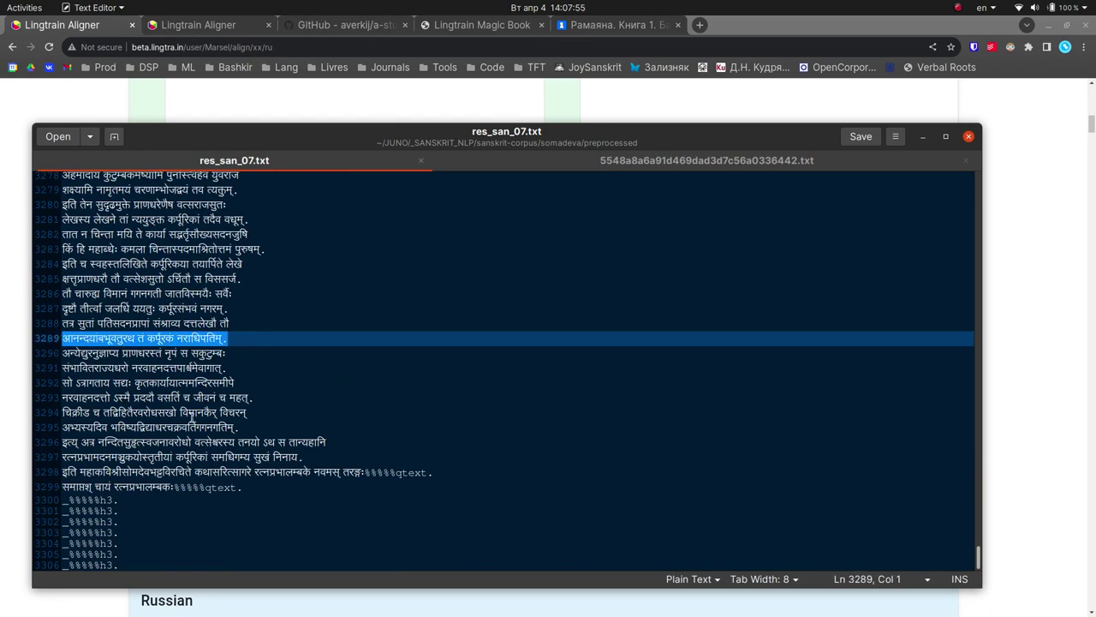
drag(159, 565, 95, 491)
click(540, 163)
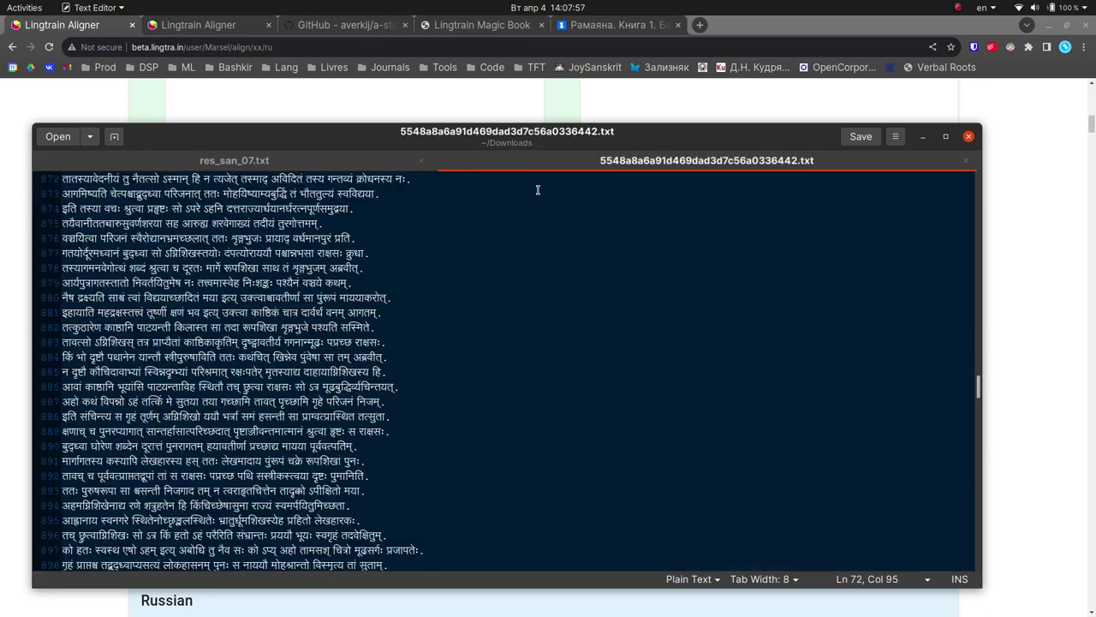
scroll(368, 452, down, 20)
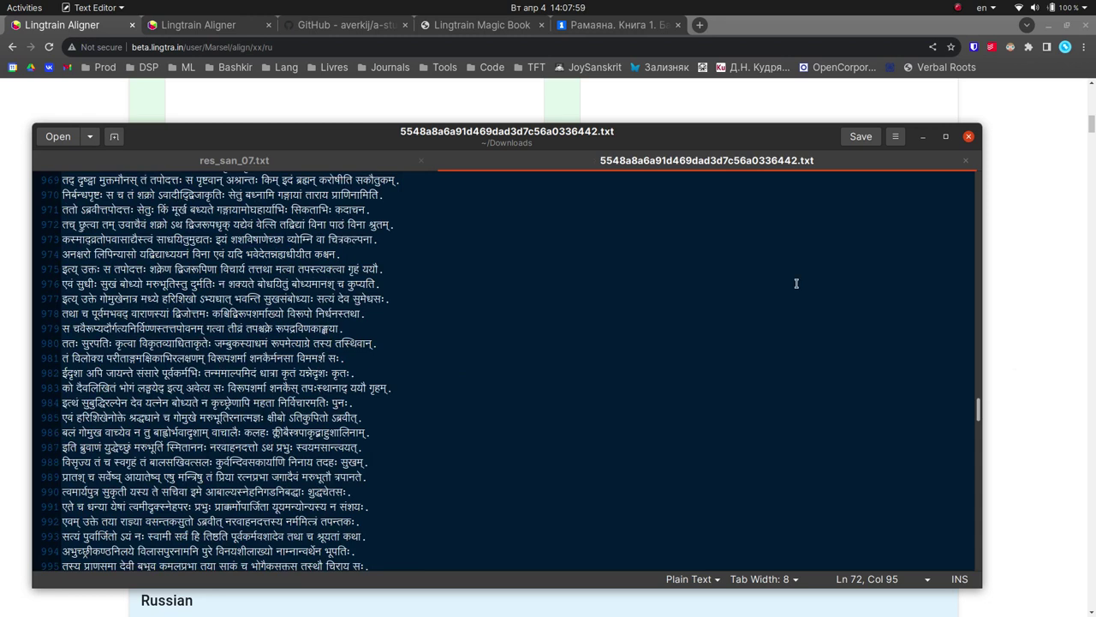
- Open 5548a8a6a91d469dad3d7c56a0336442.txt from the Downloads folder in a new Chrome tab and check the page's translation option
click(923, 136)
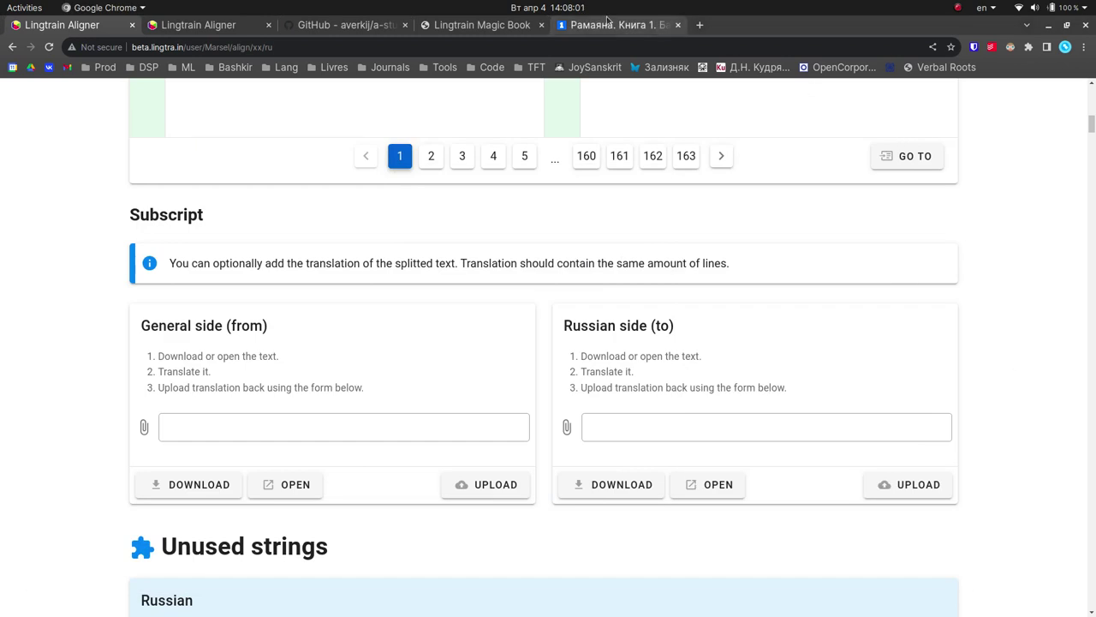
key(alt+Tab)
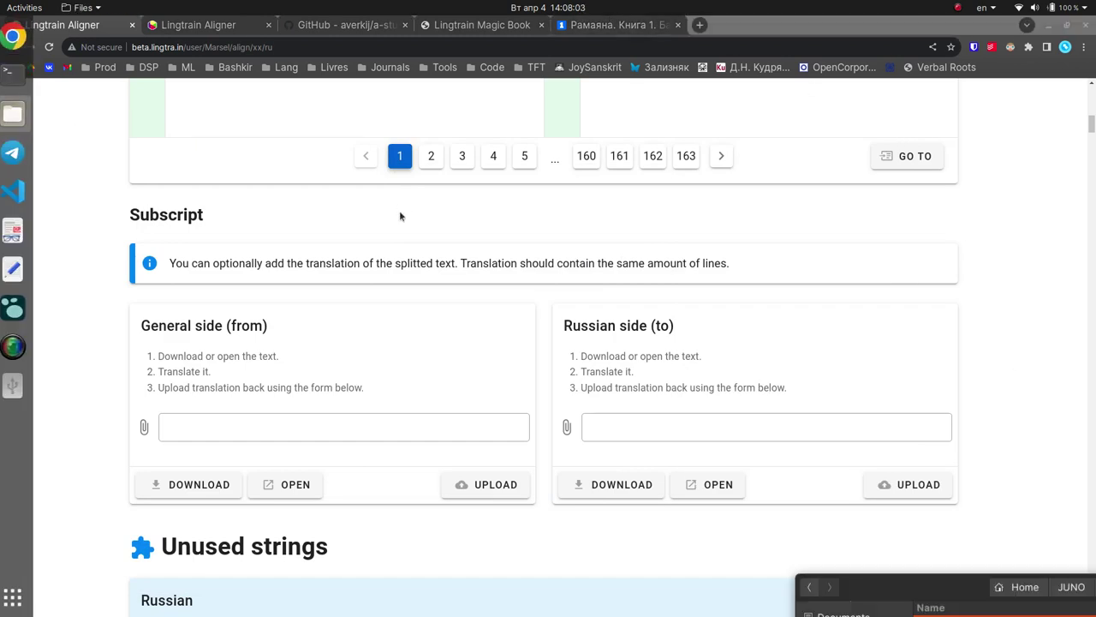
drag(918, 582, 306, 77)
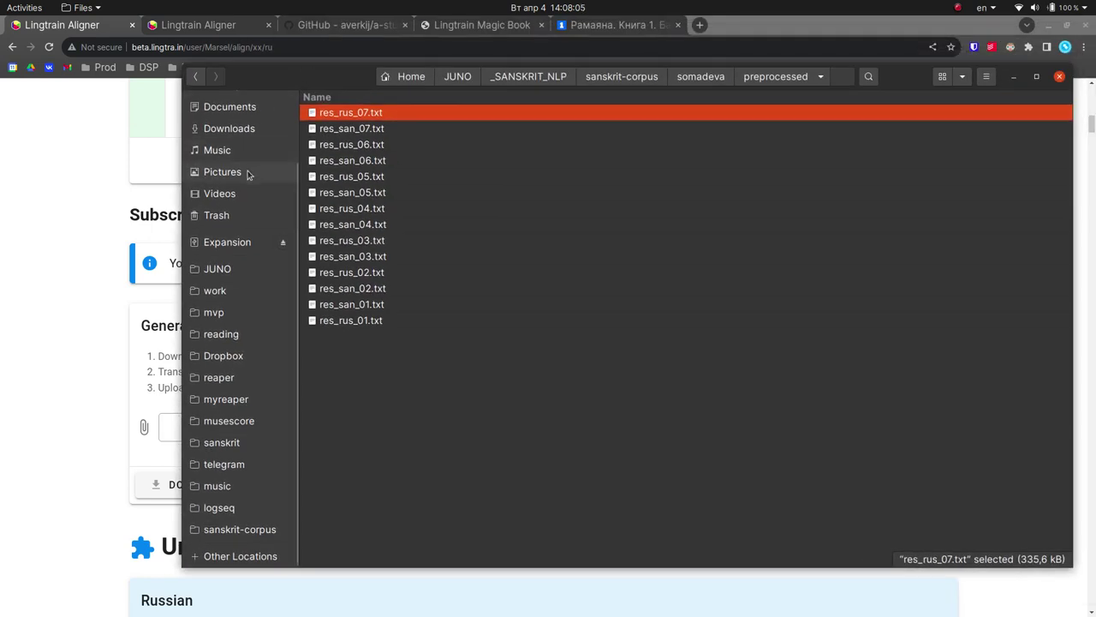
click(230, 128)
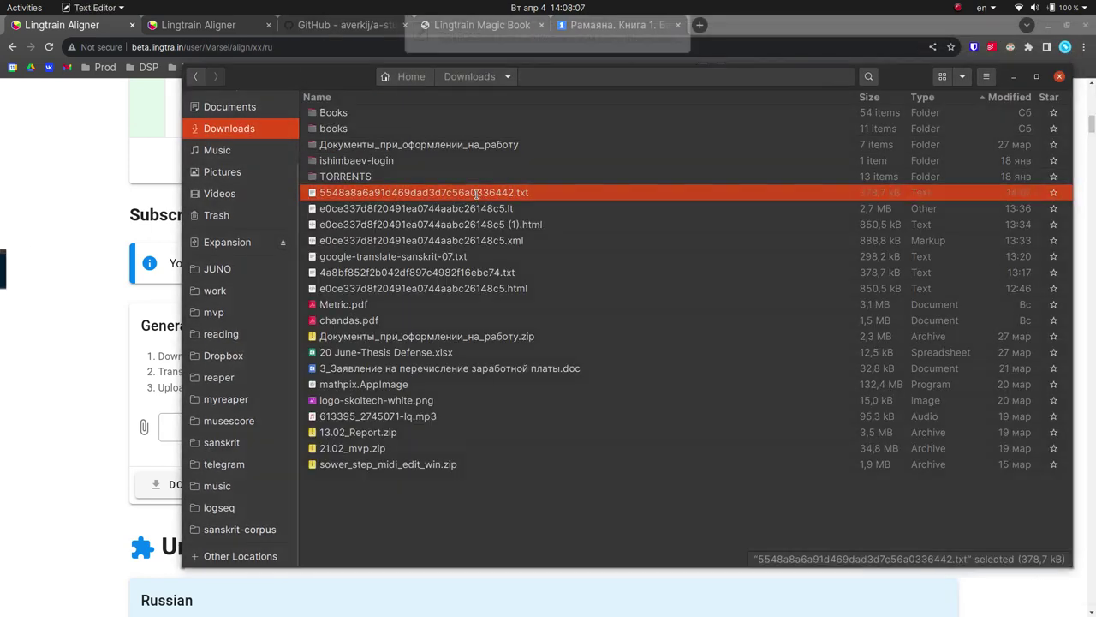
double_click(476, 193)
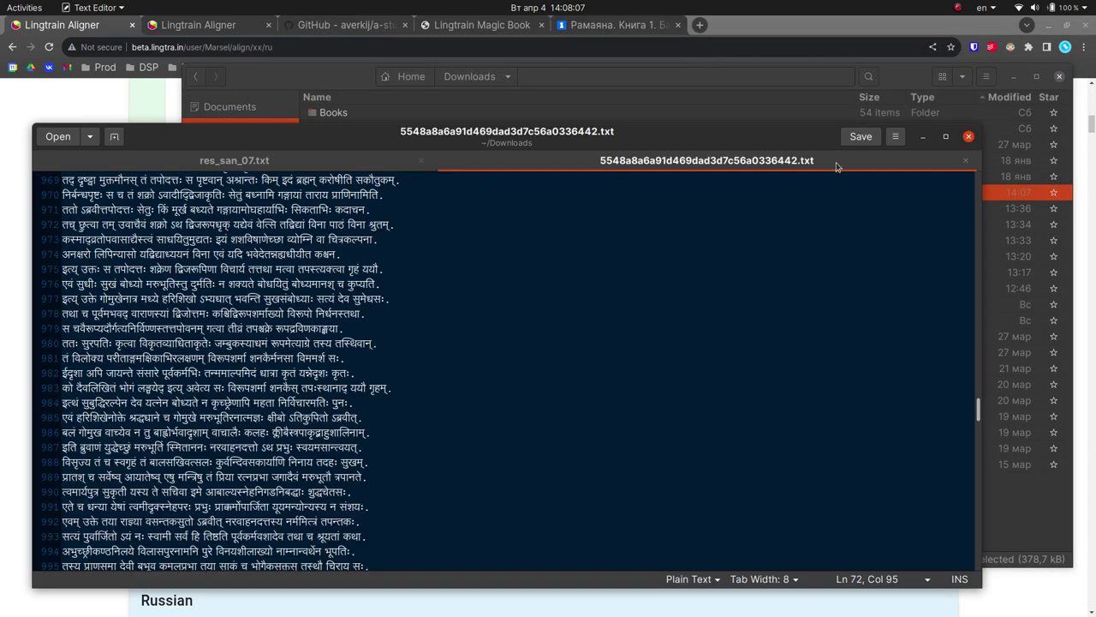
click(923, 137)
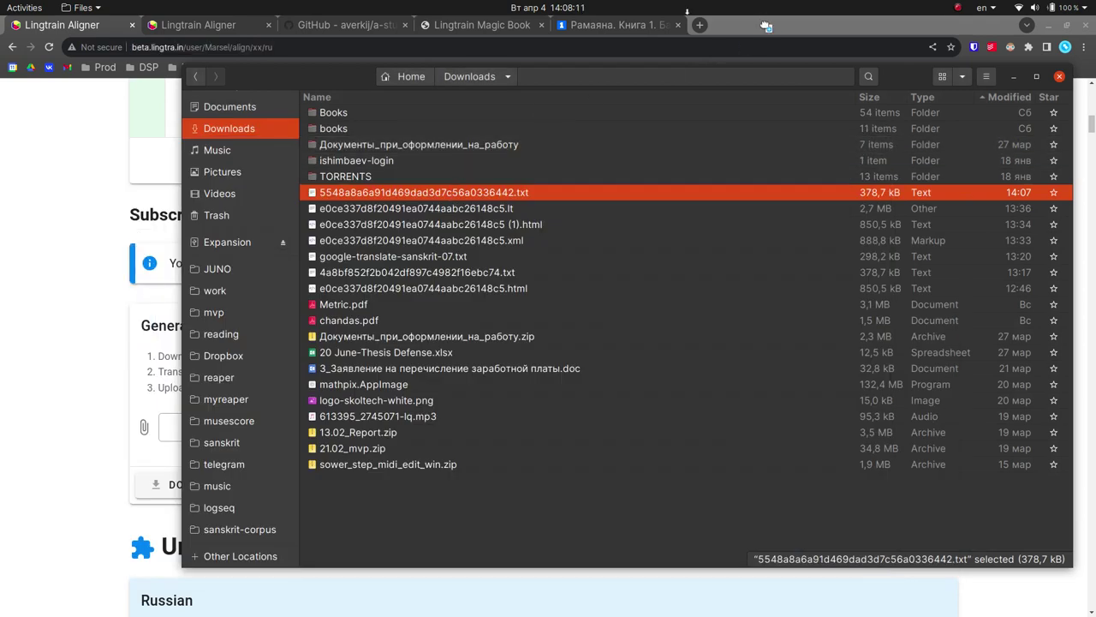
drag(767, 27, 770, 32)
scroll(357, 166, down, 15)
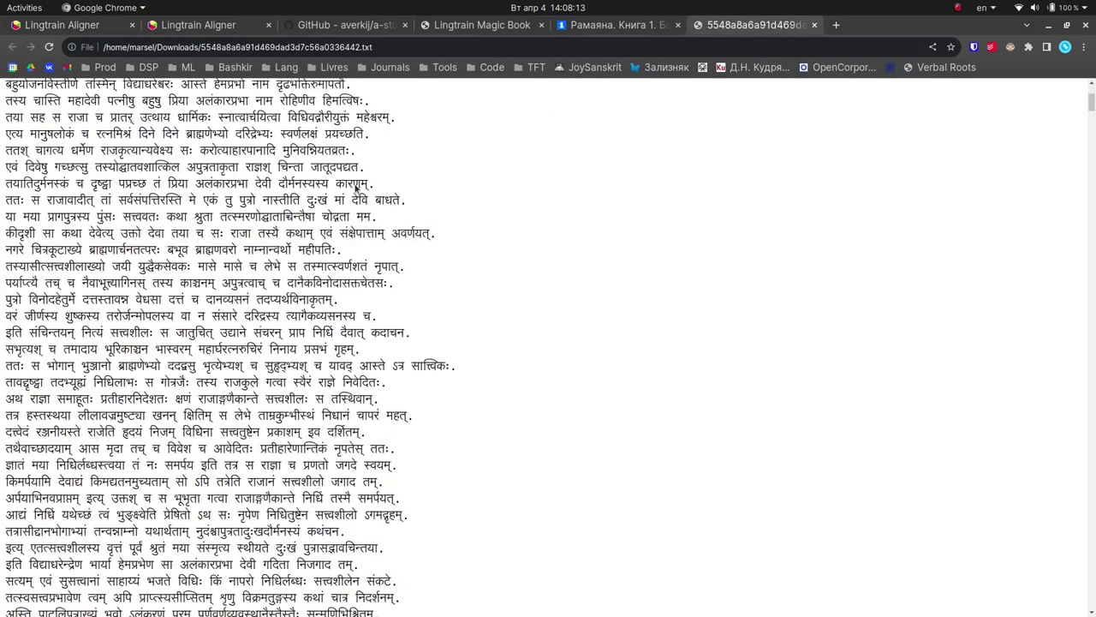
scroll(411, 135, up, 15)
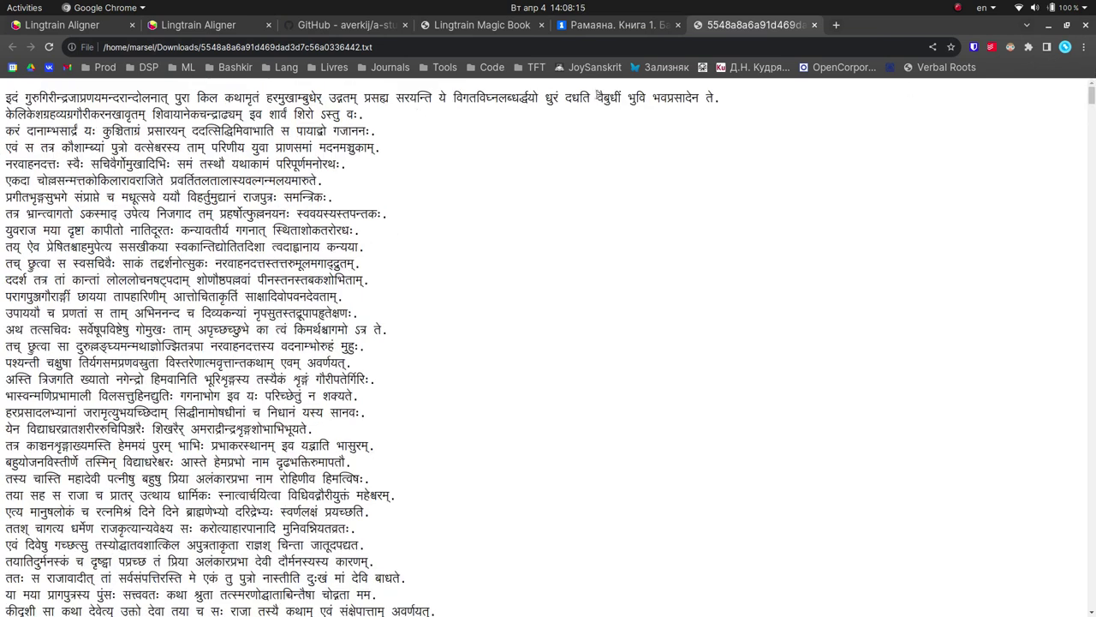
right_click(623, 168)
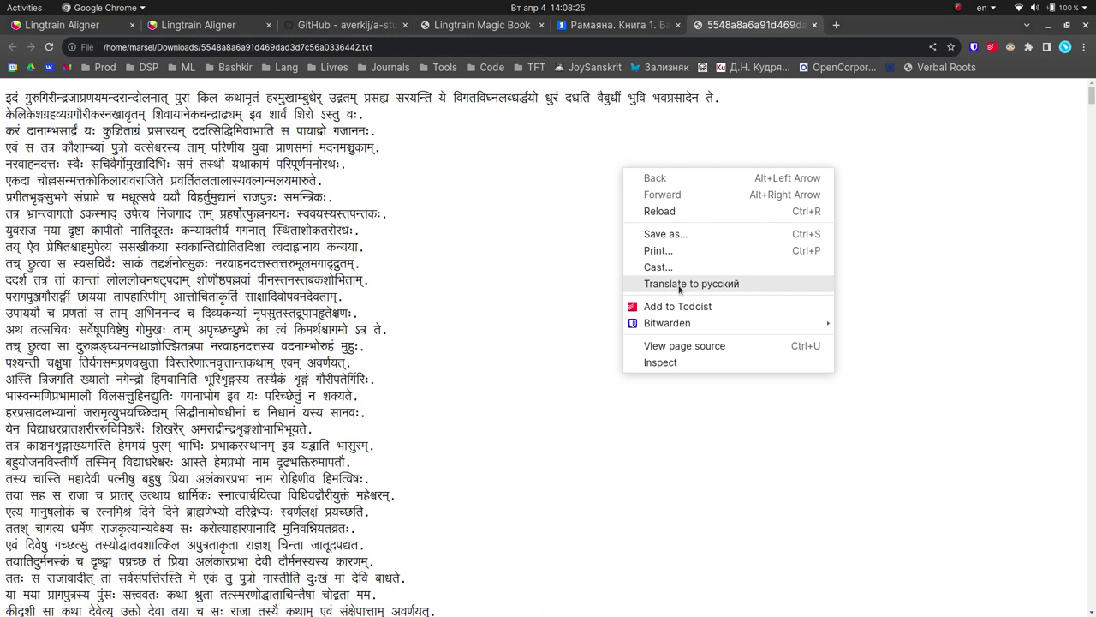
click(843, 29)
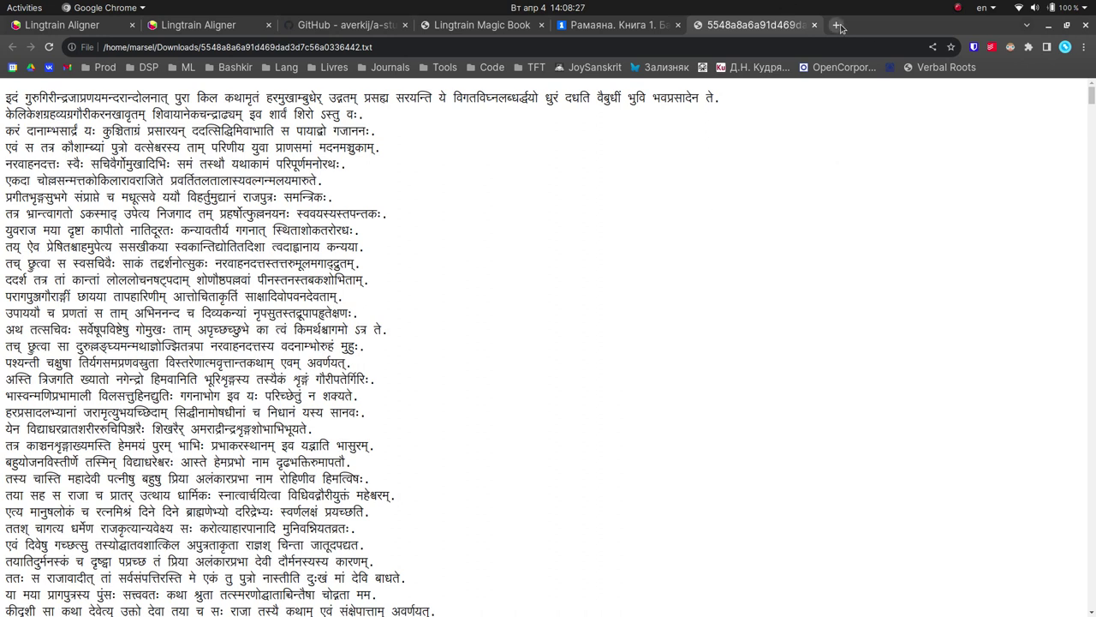
- Open Google Translate in a new tab and set Russian as the target language for Sanskrit
click(842, 29)
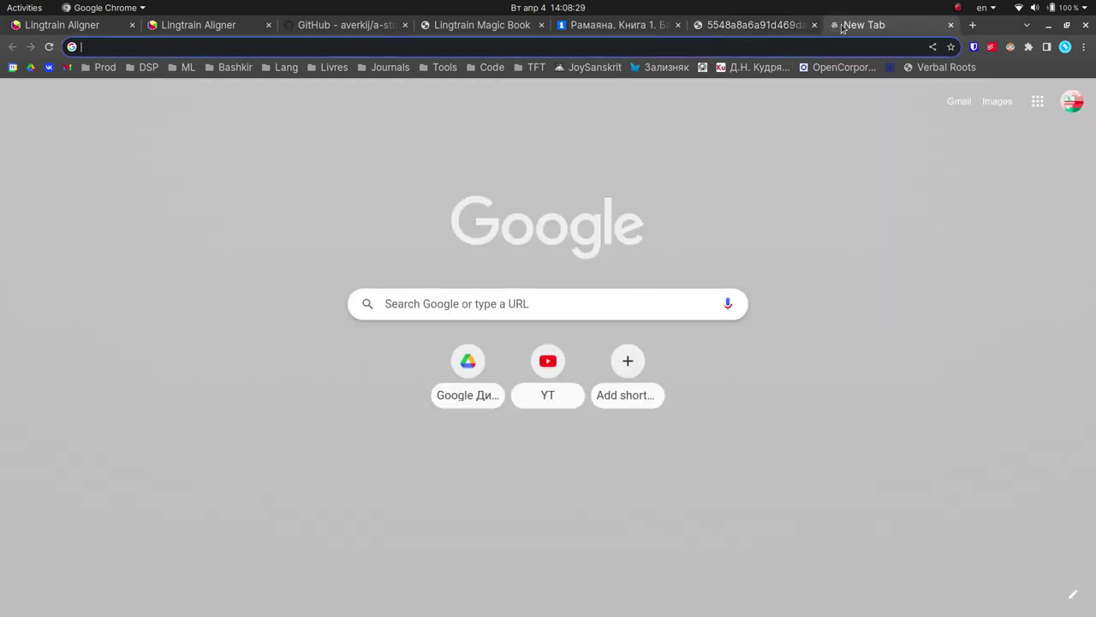
text(tra)
key(Return)
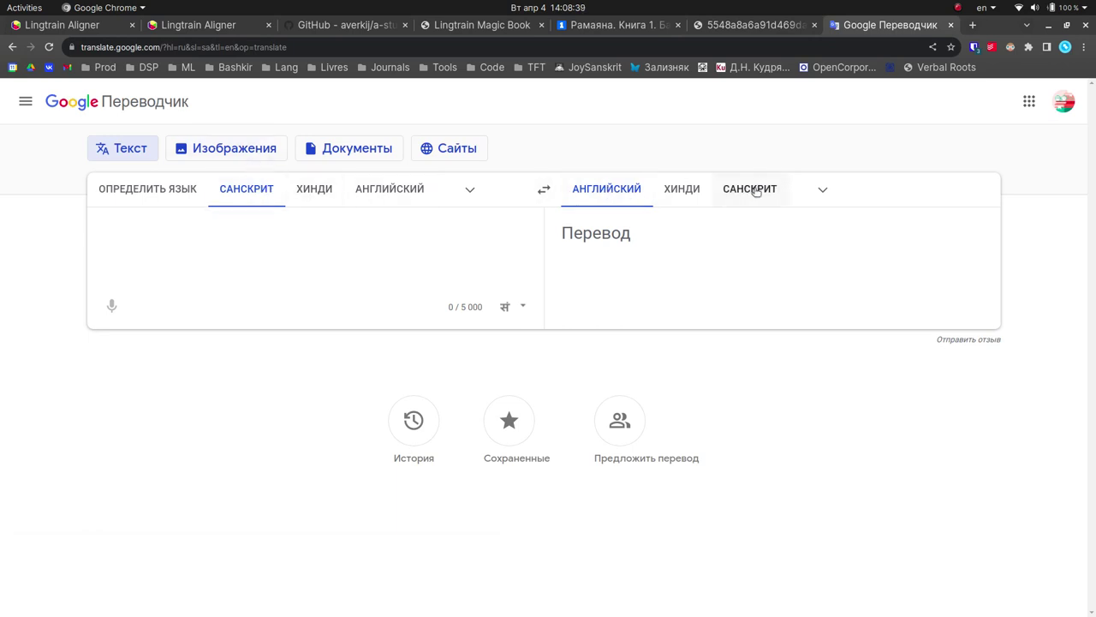
click(823, 189)
scroll(737, 420, down, 3)
scroll(677, 411, down, 2)
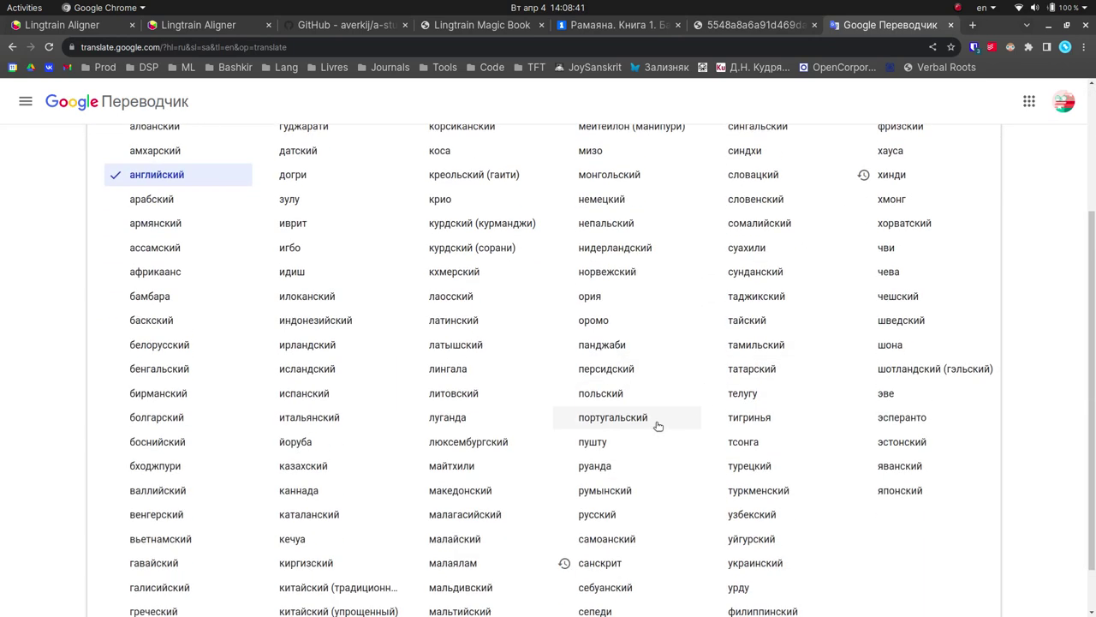
click(634, 467)
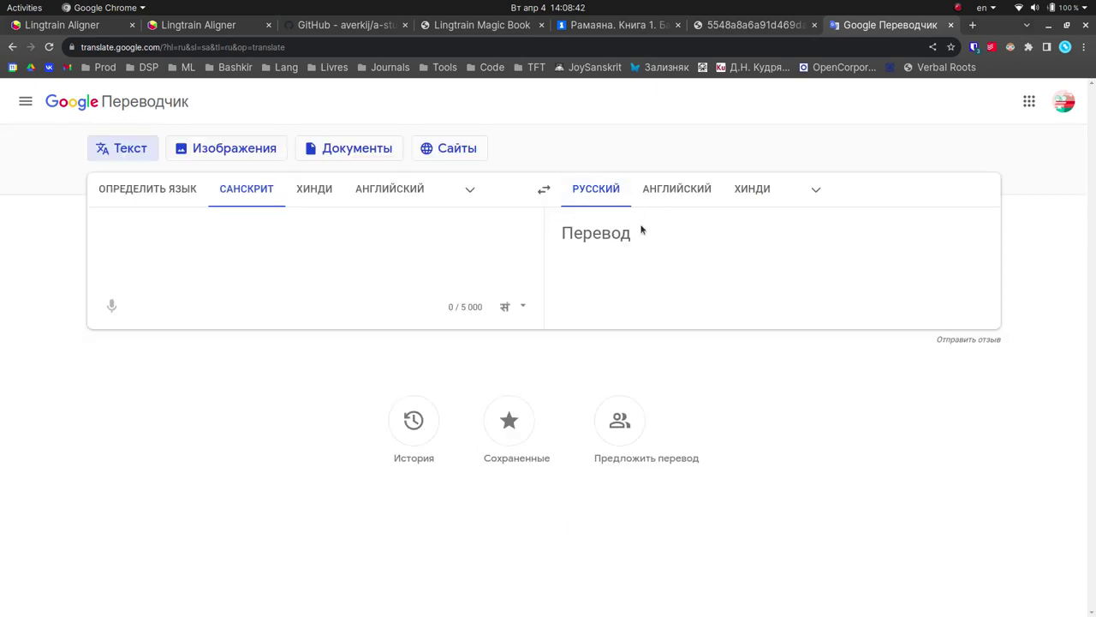
- Copy the Sanskrit title रत्नप्रभा नाम सप्तमो लम्बकः from the Lingtrain Magic Book page and translate it in Google Translate
click(759, 28)
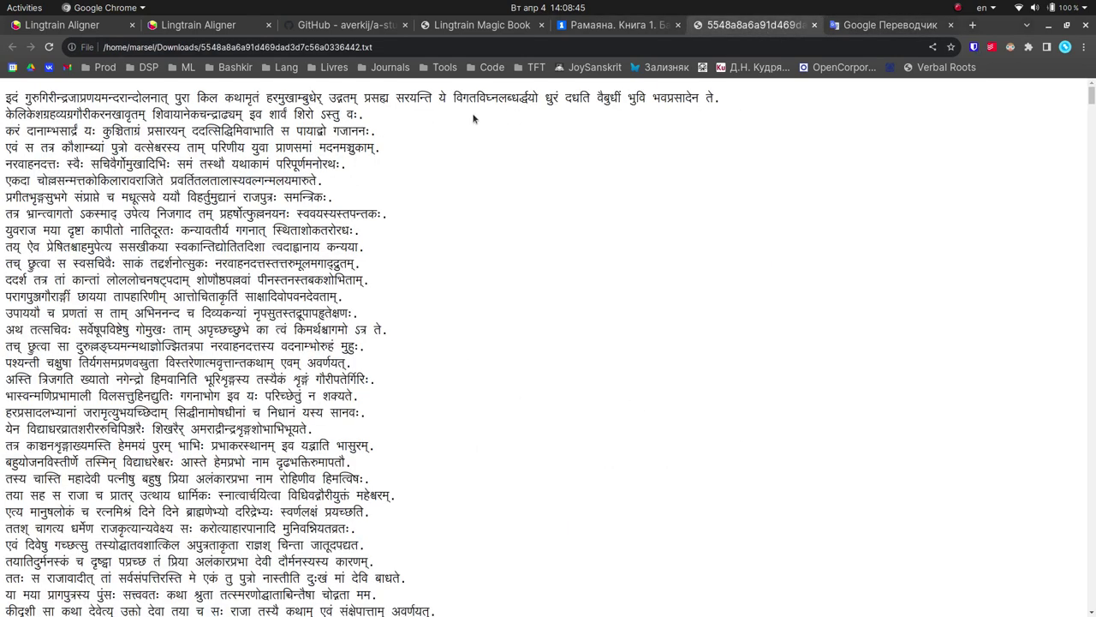
mouse_move(1091, 96)
mouse_down()
mouse_move(1091, 600)
mouse_move(1091, 95)
mouse_up()
click(499, 26)
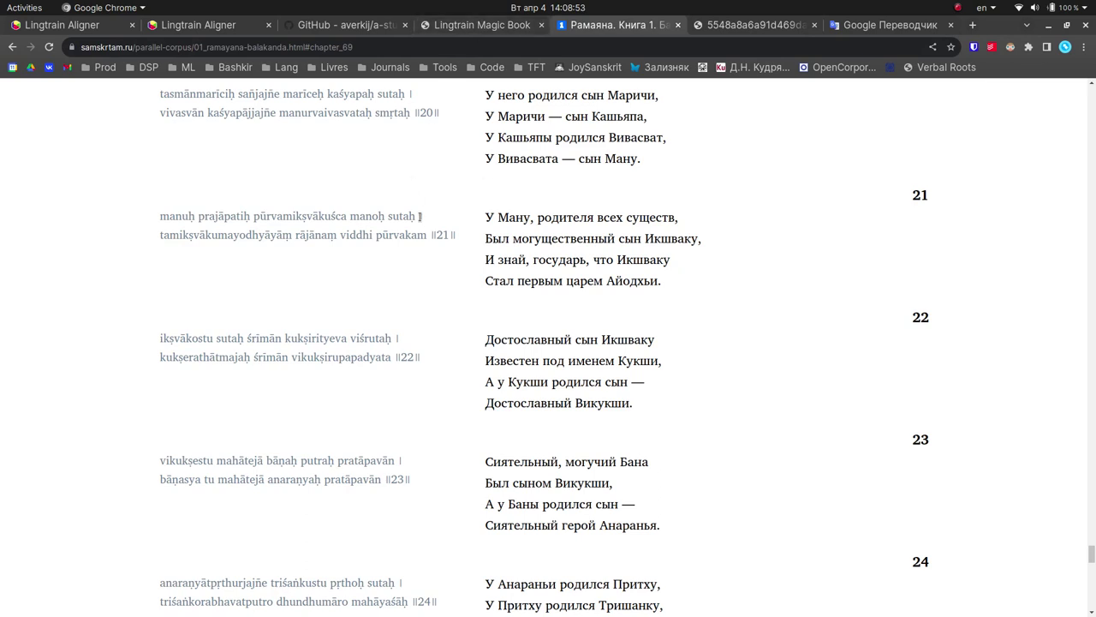
click(467, 26)
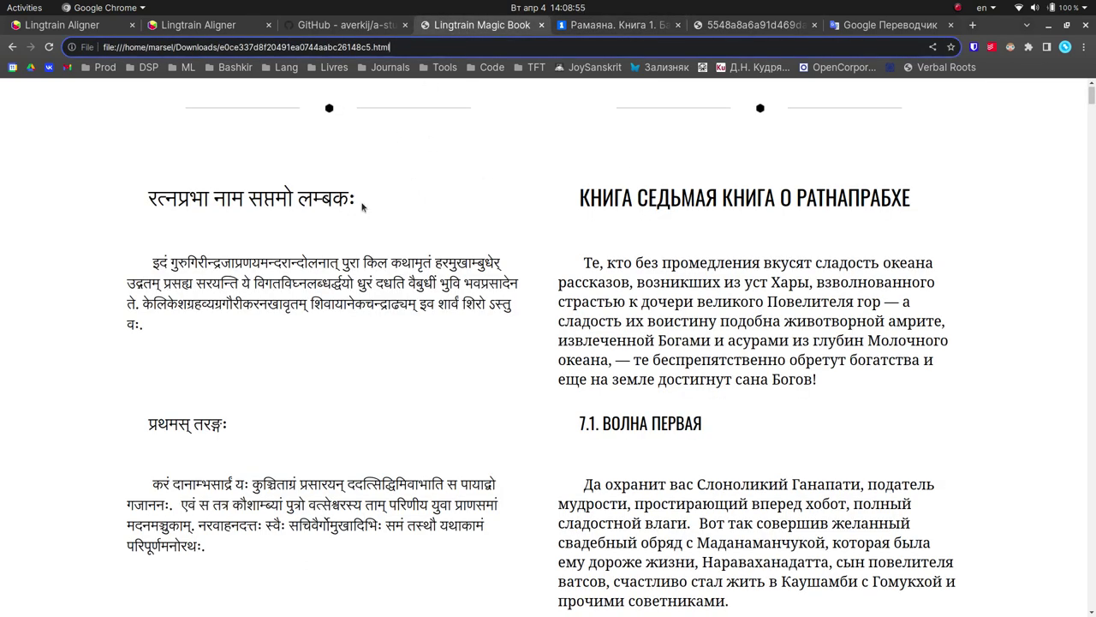
mouse_move(358, 202)
mouse_down()
mouse_move(96, 203)
mouse_move(351, 199)
mouse_up()
key(ctrl+c)
click(883, 25)
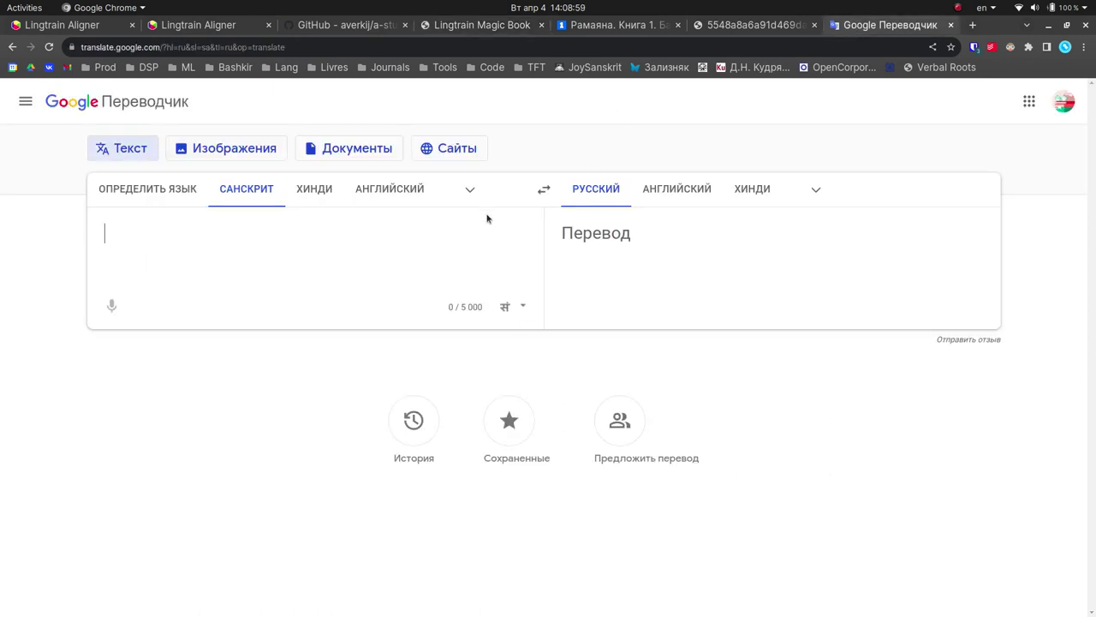
key(ctrl+v)
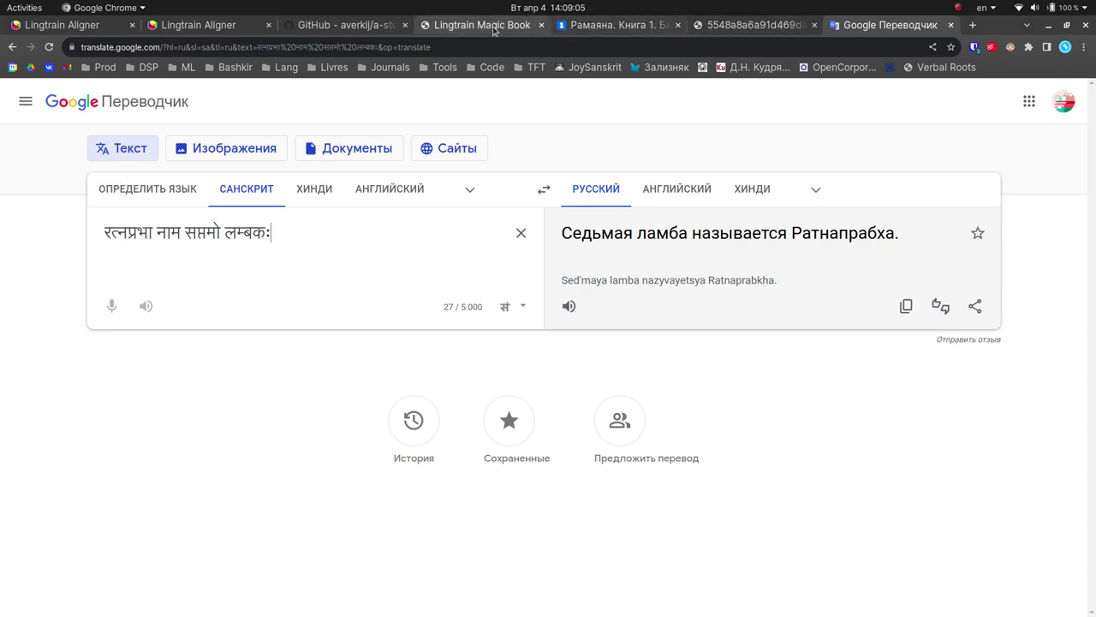
- Compare the machine translation of the title with the Russian title in the Lingtrain Magic Book page
click(494, 31)
click(707, 168)
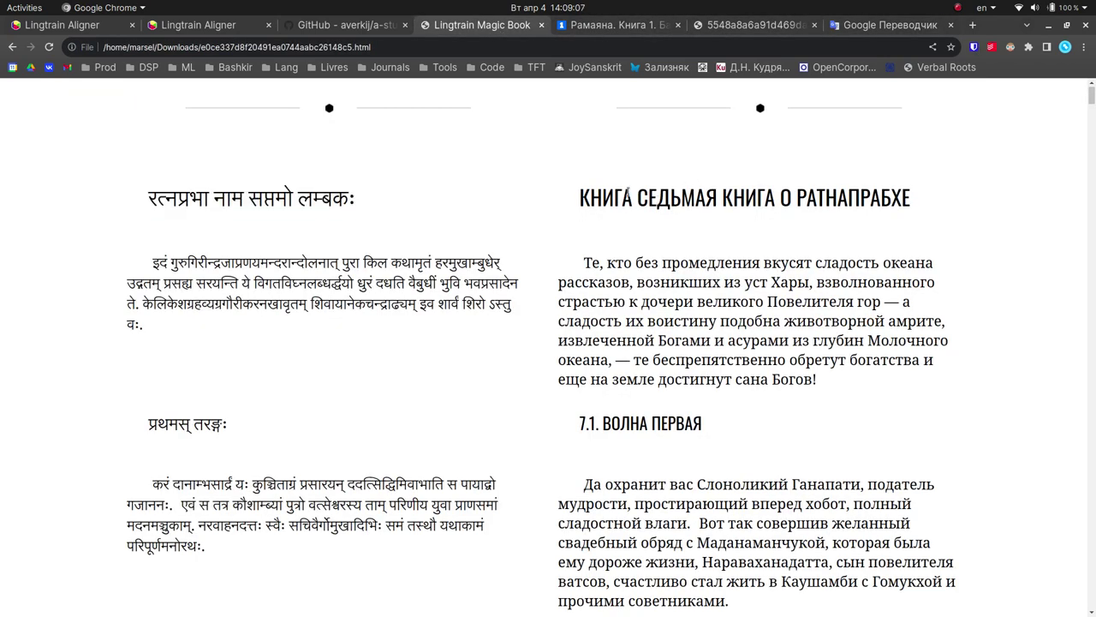
drag(577, 200, 908, 197)
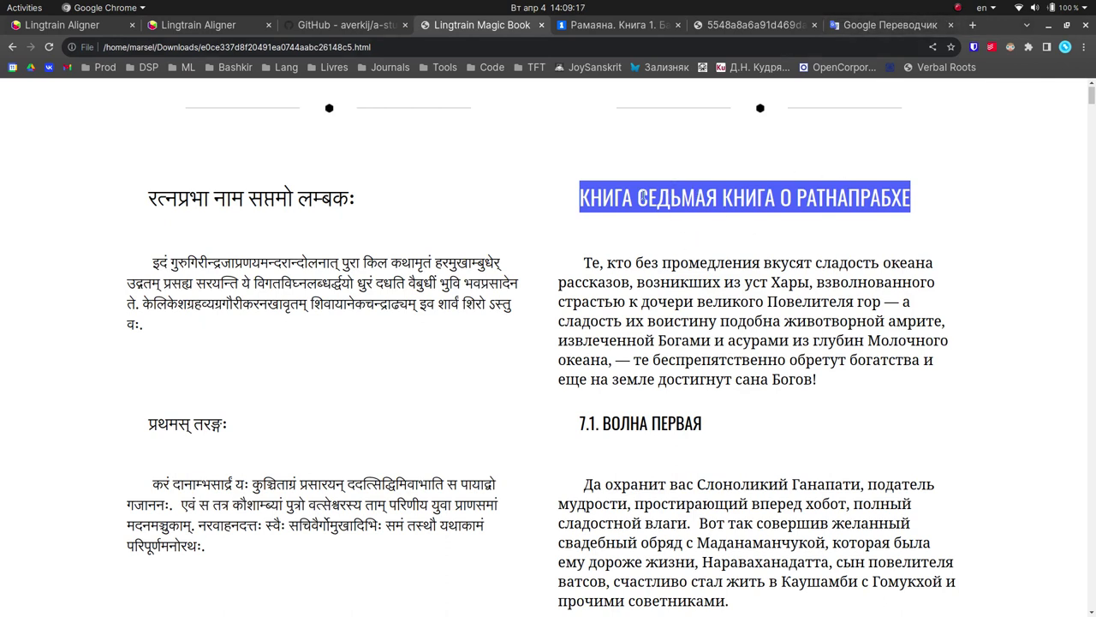
- Translate the opened Sanskrit text file to Russian with the browser's page translation and highlight the line in Tamil script
click(711, 25)
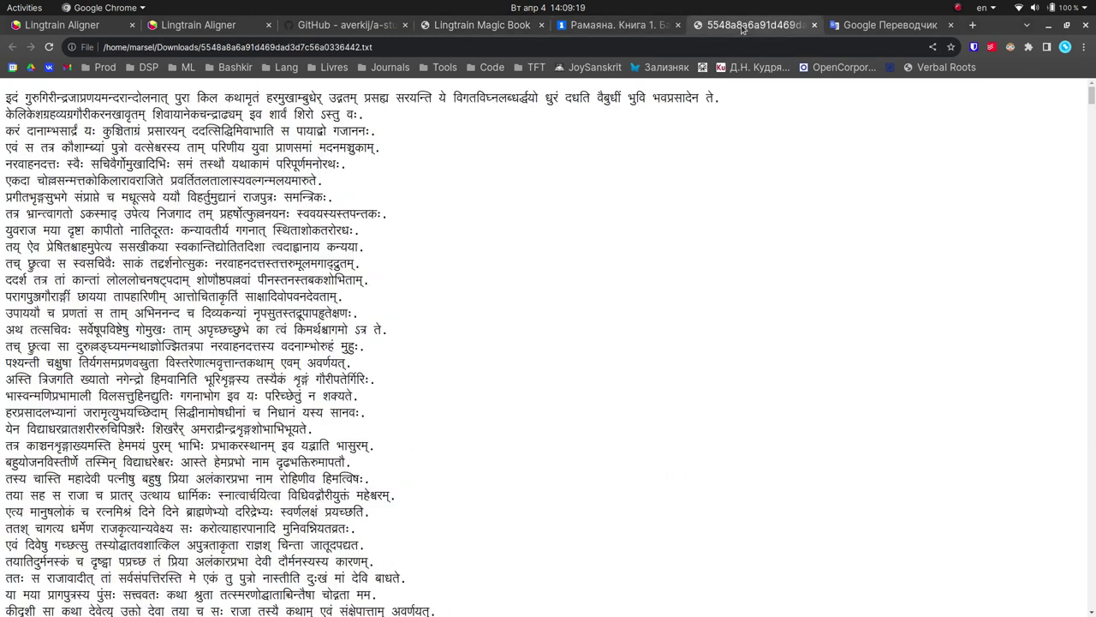
right_click(685, 185)
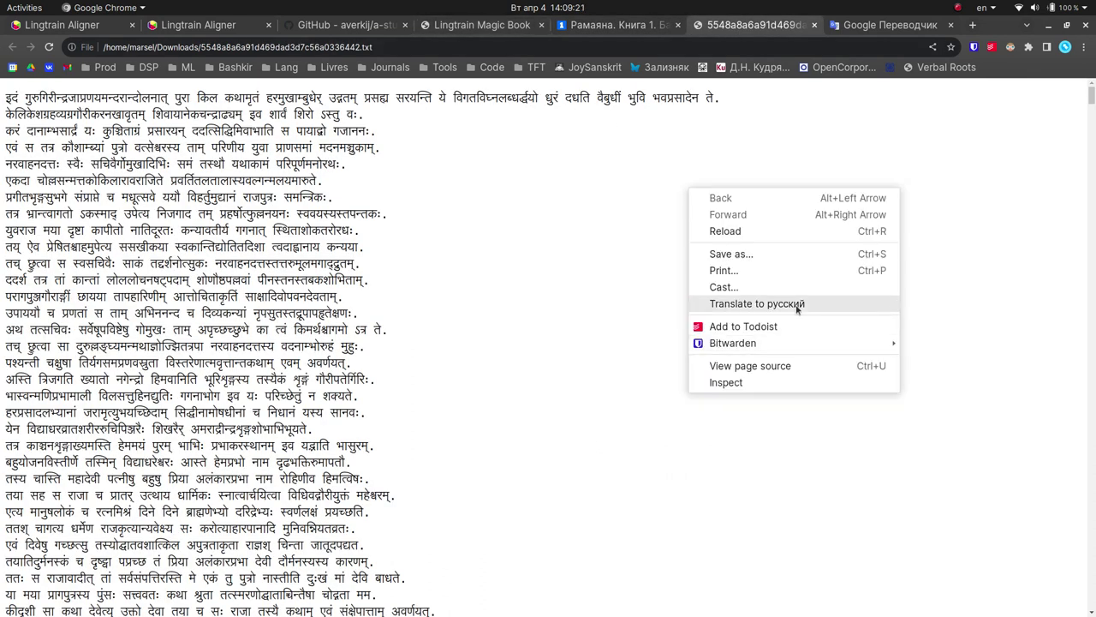
click(738, 308)
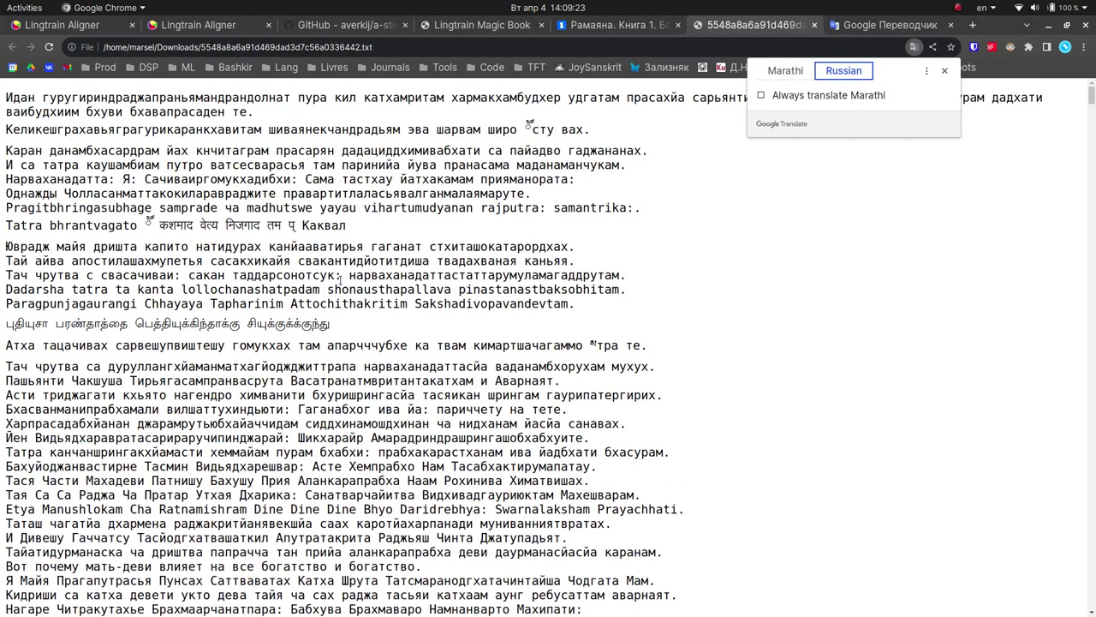
drag(330, 324, 6, 324)
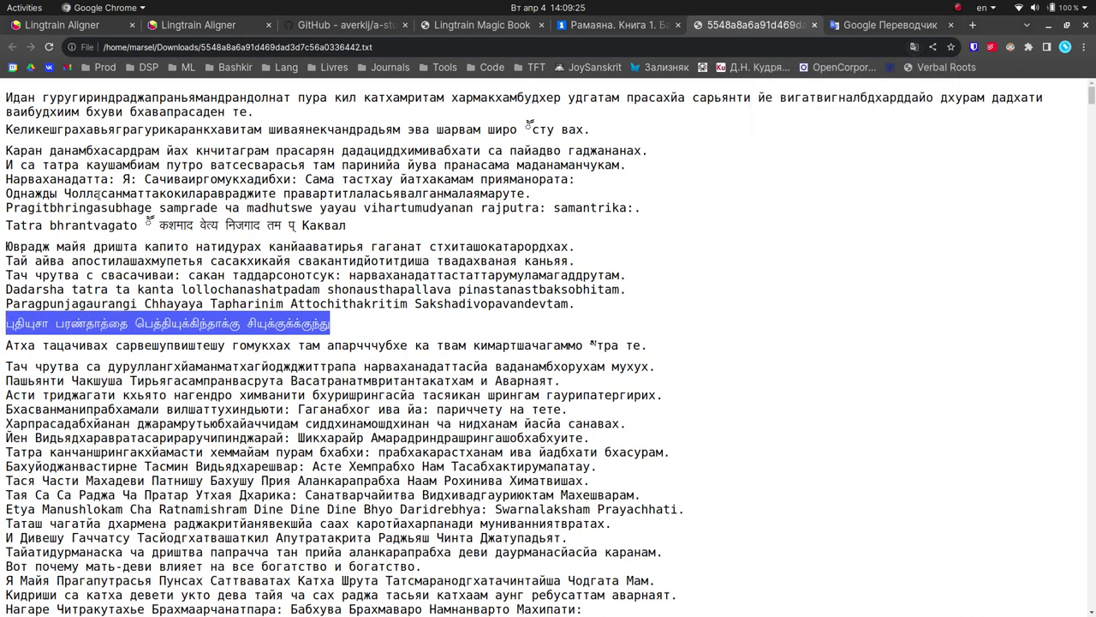
- Examine the Russian page translation of the Sanskrit text, highlighting passages to check which lines are properly translated
click(133, 177)
drag(180, 130, 337, 246)
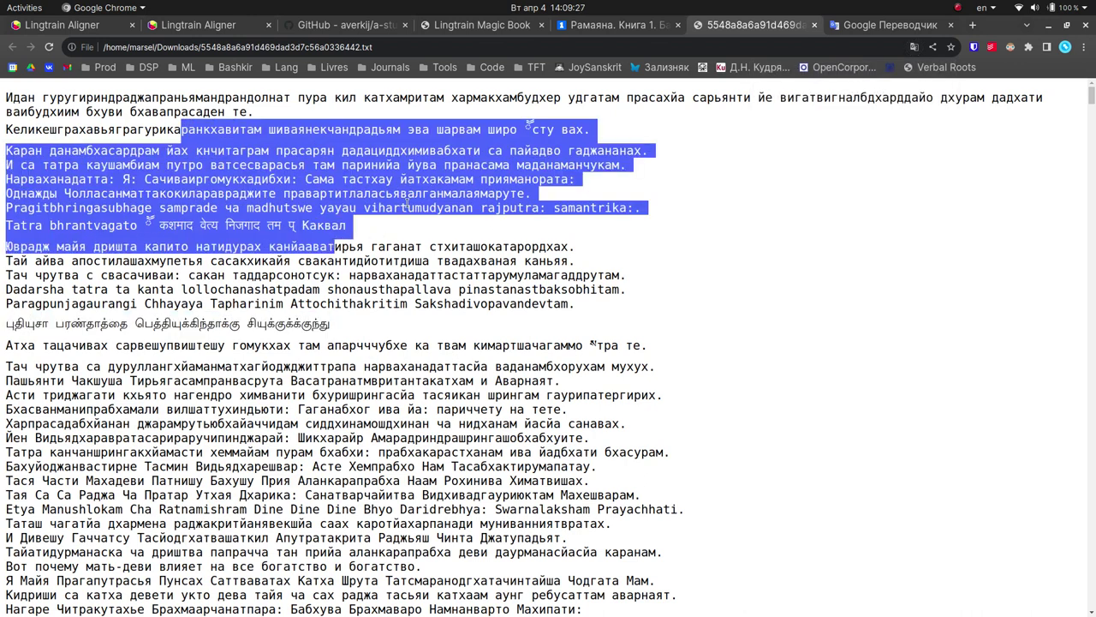
scroll(444, 360, down, 5)
scroll(444, 360, up, 5)
drag(444, 260, 466, 304)
drag(323, 510, 333, 256)
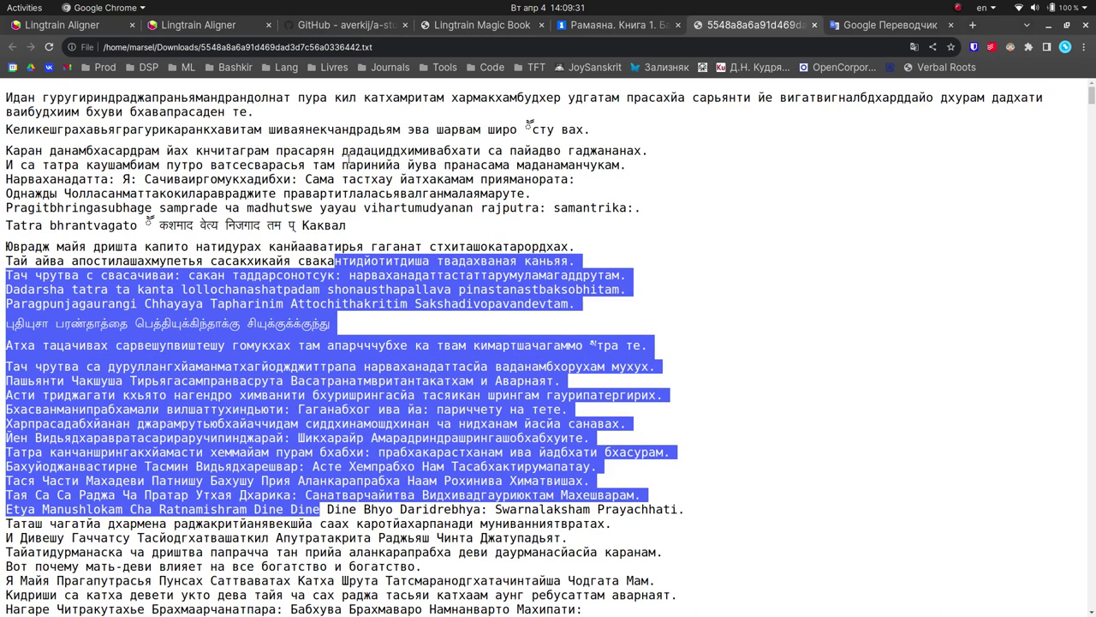
drag(356, 129, 357, 395)
right_click(829, 239)
click(822, 251)
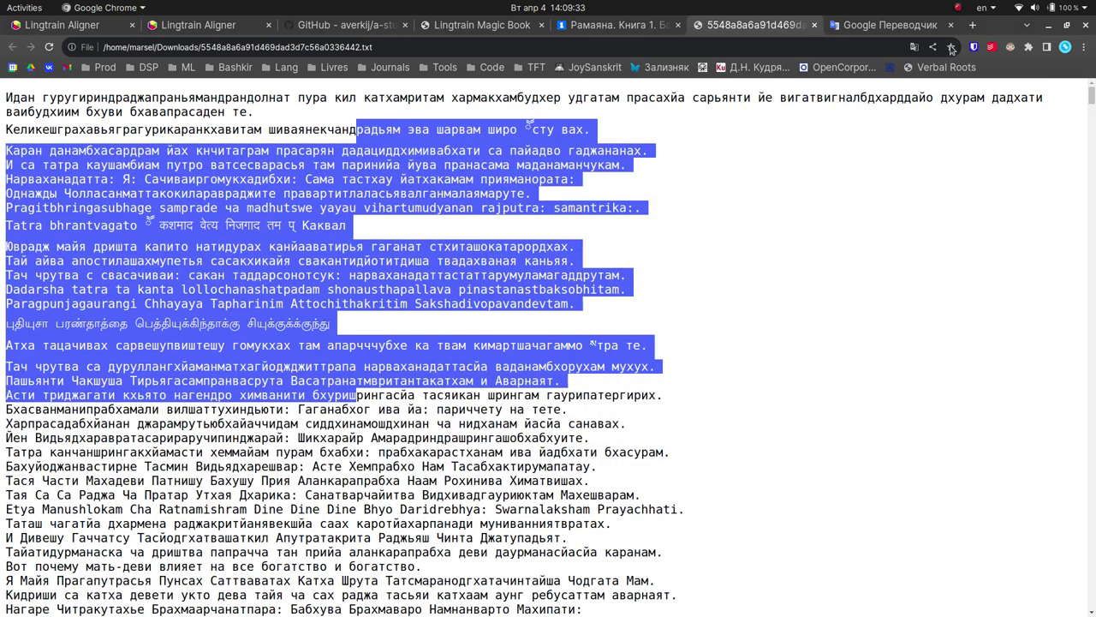
- Change the page's source language from Marathi to Detected Language and translate the text into Russian again
click(914, 47)
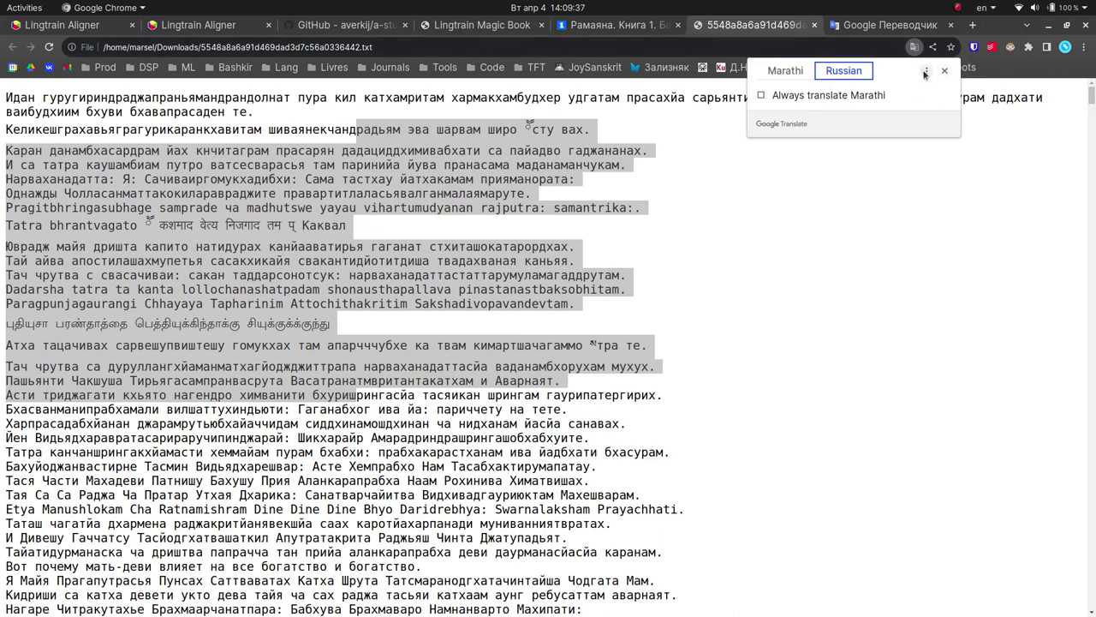
click(926, 71)
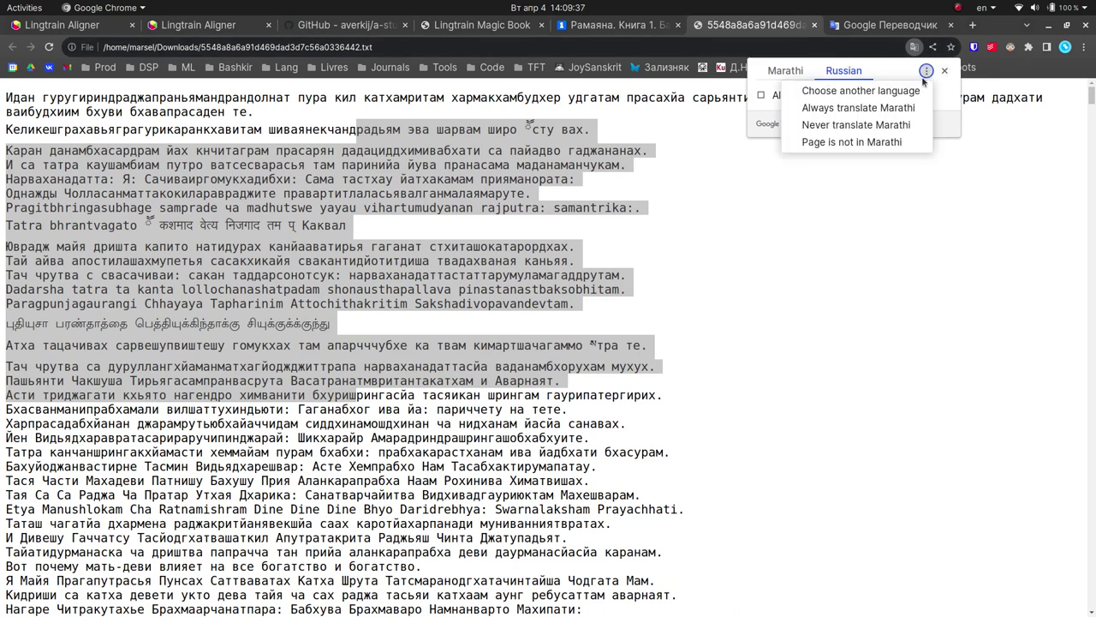
click(803, 143)
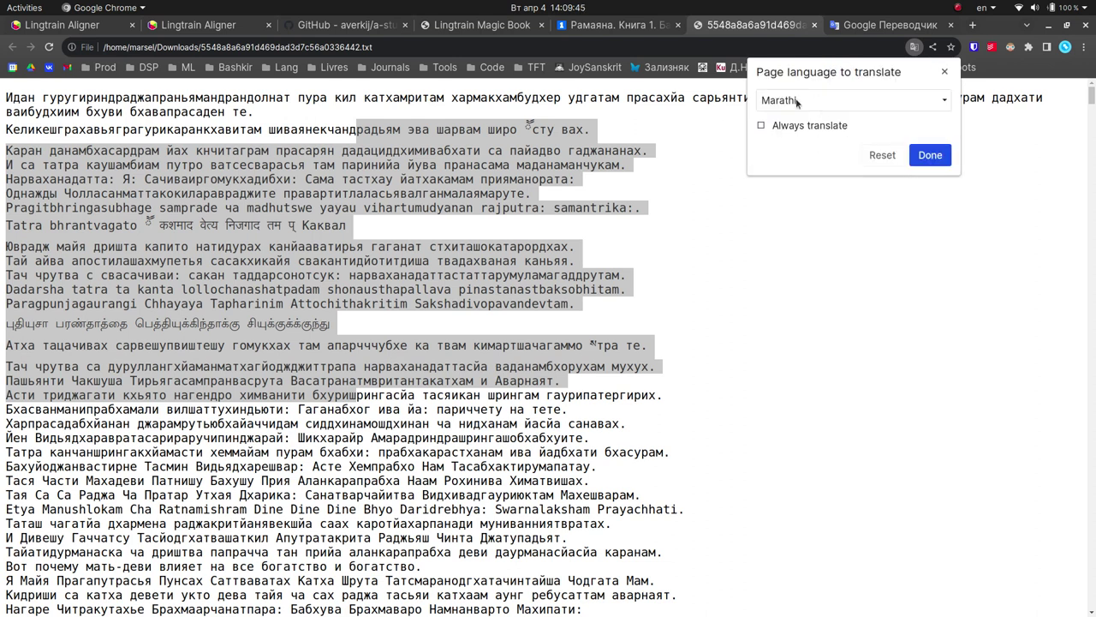
click(800, 101)
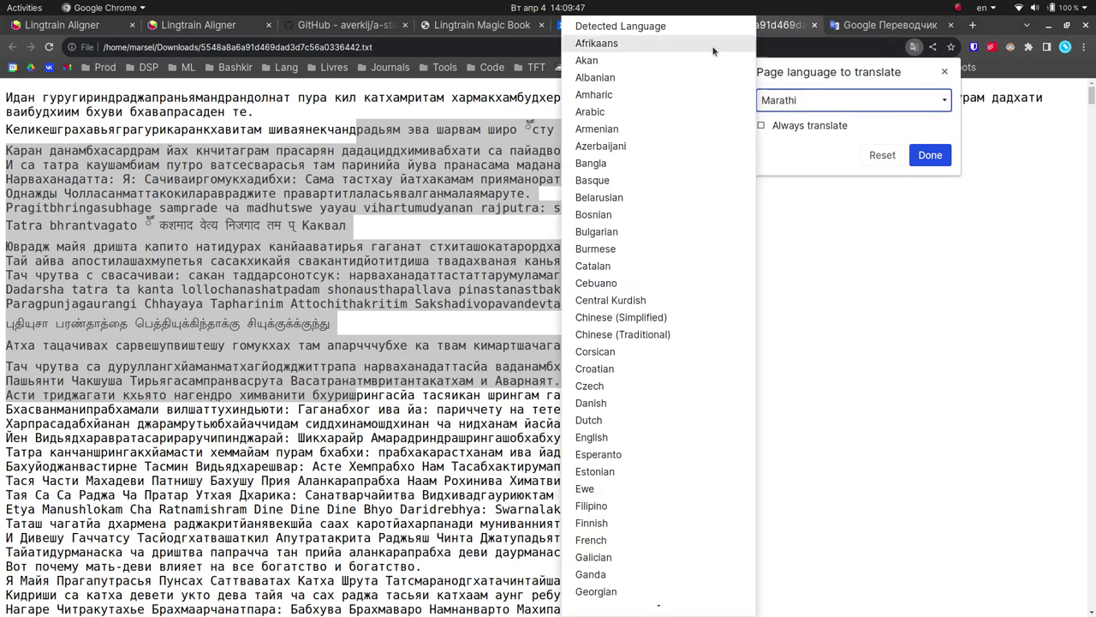
click(606, 29)
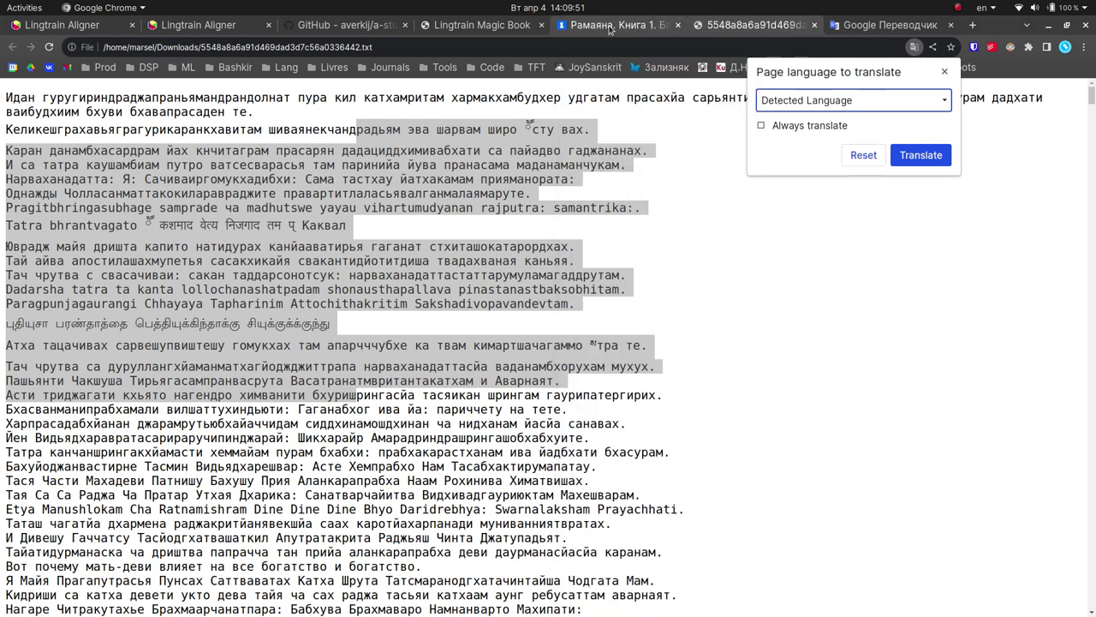
click(920, 157)
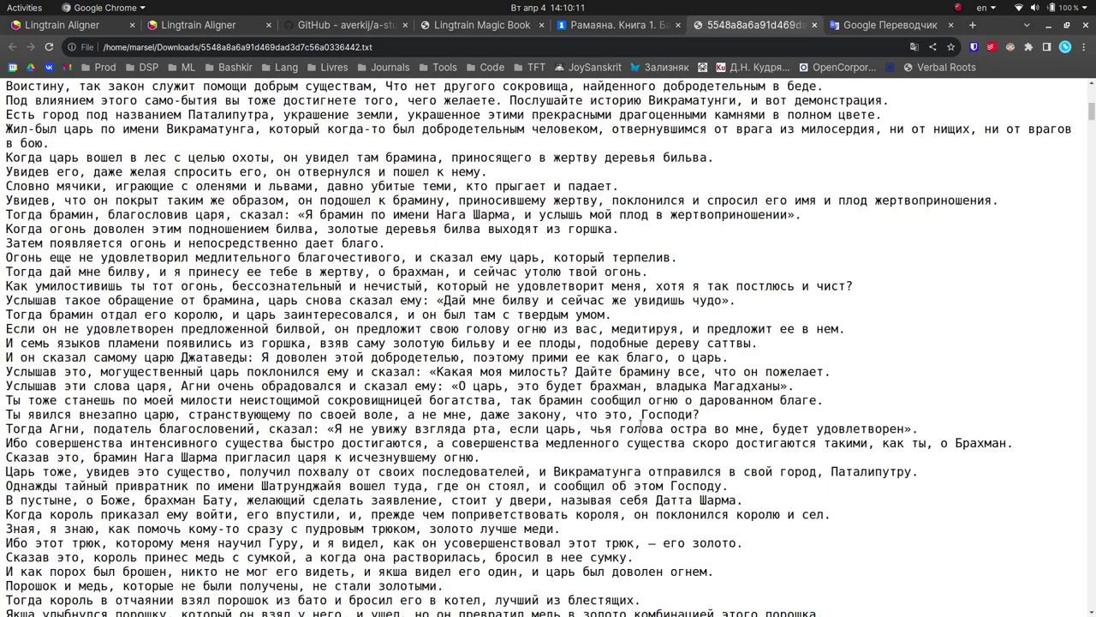
- Copy the entire Russian translation from the browser page into a new document in Text Editor
scroll(642, 424, up, 10)
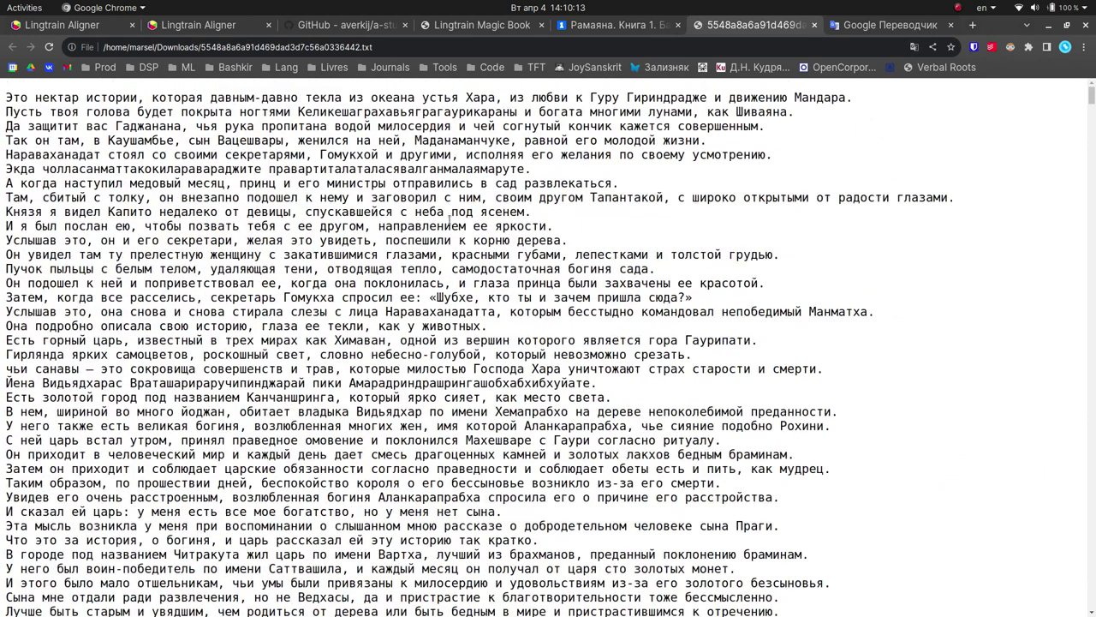
key(ctrl+a)
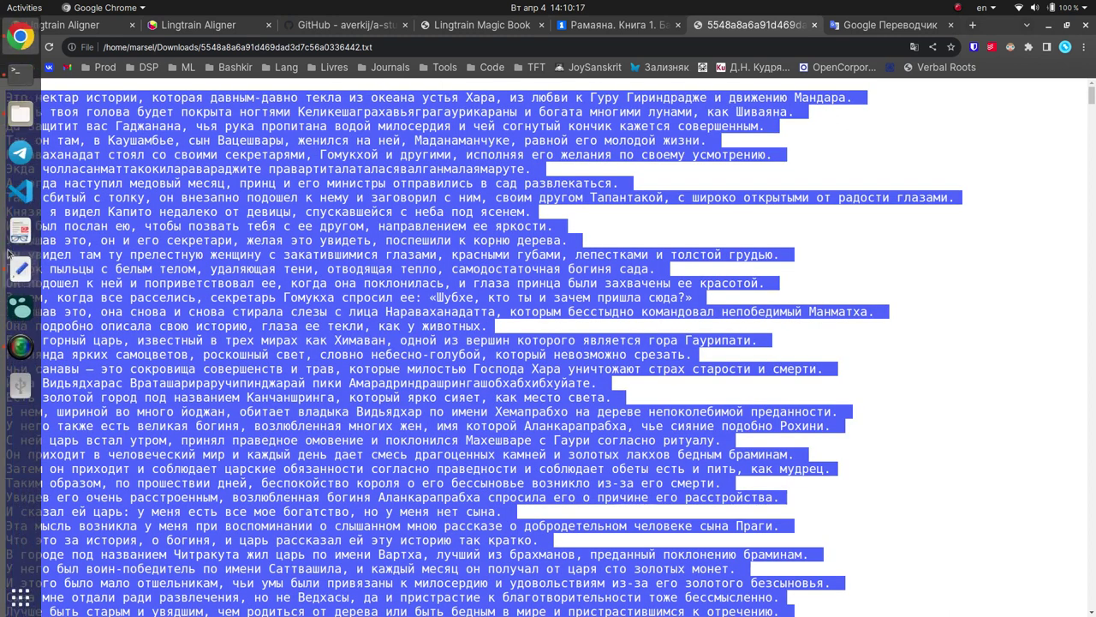
click(21, 267)
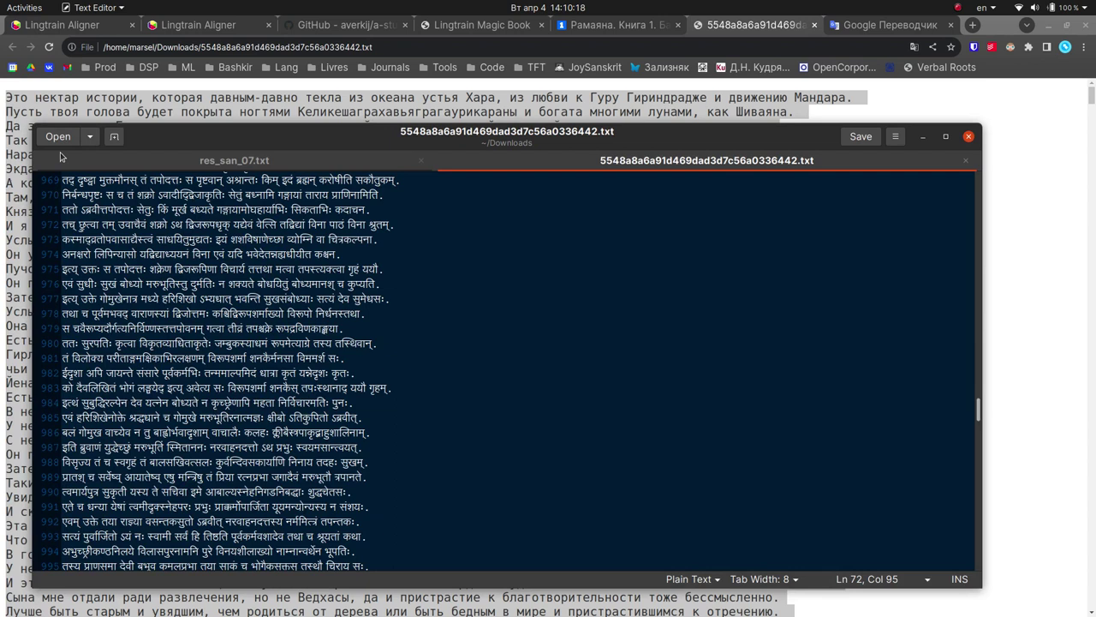
click(114, 136)
key(ctrl+v)
- Save the new document as chapter_07_gt.txt in the Downloads folder
key(ctrl+s)
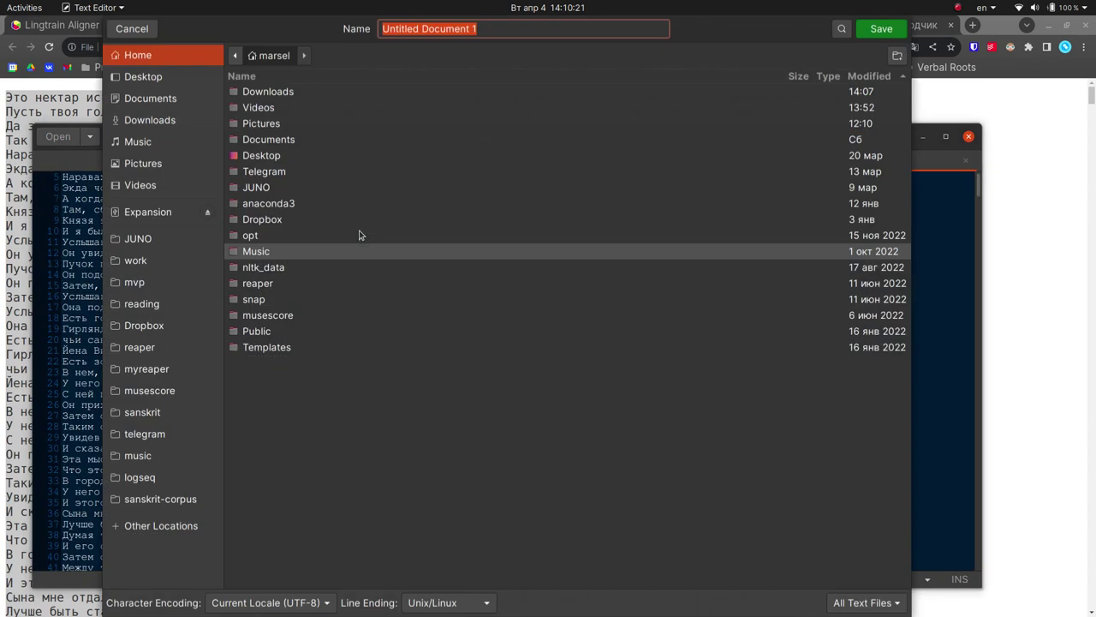
click(150, 120)
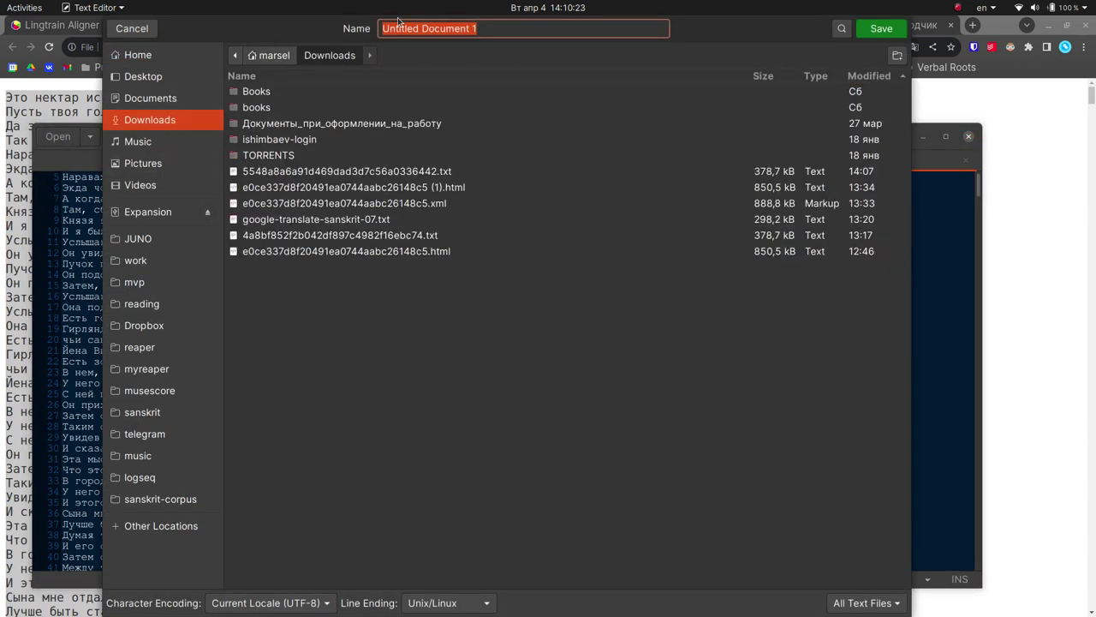
triple_click(457, 28)
text(chapter_07_)
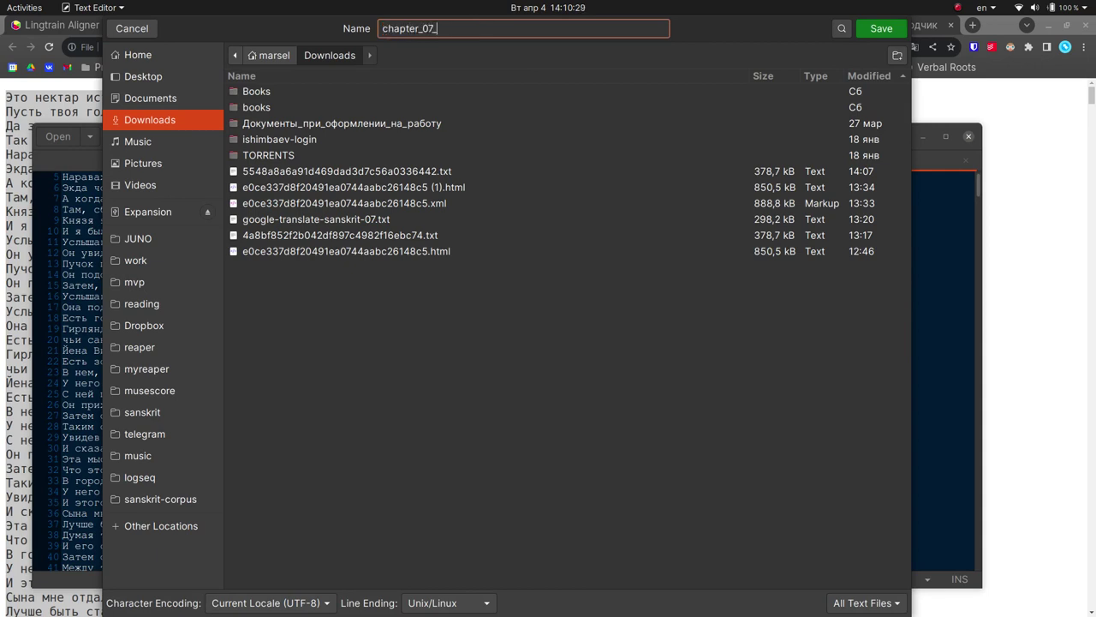
text(gt.txt)
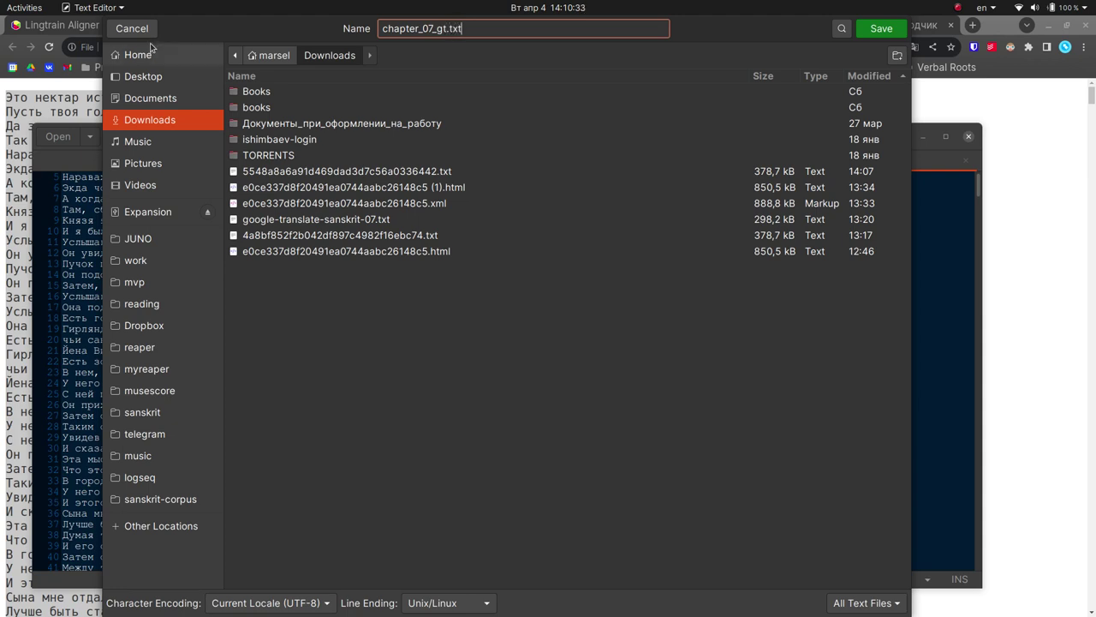
click(901, 32)
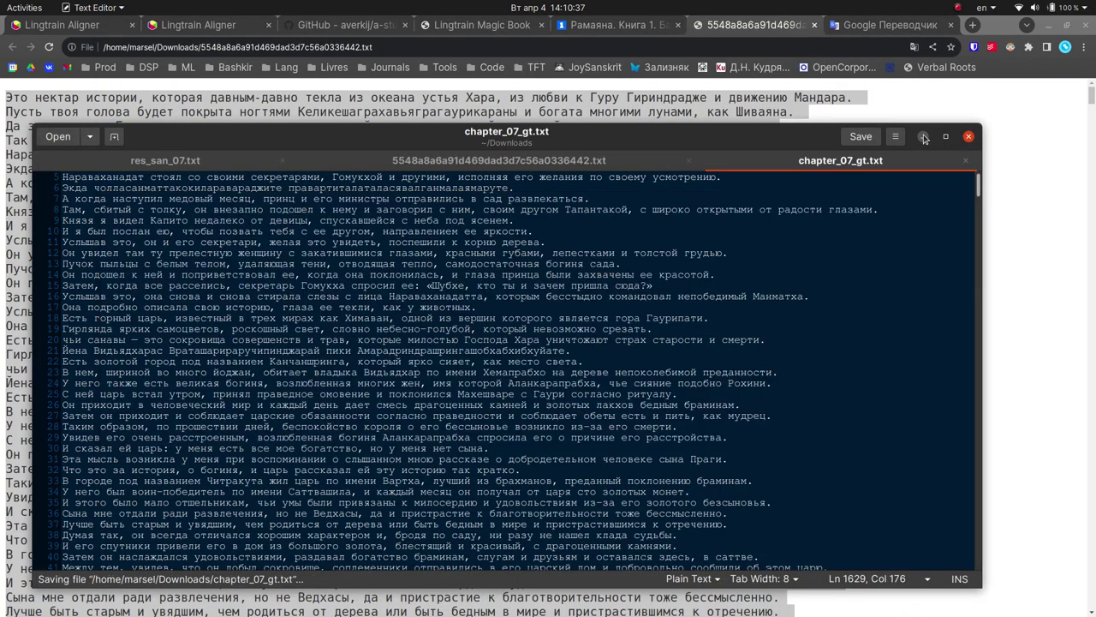
- Switch to Lingtrain Aligner and upload chapter_07_gt.txt from Downloads as the subscript translation for the General side
click(923, 136)
click(62, 26)
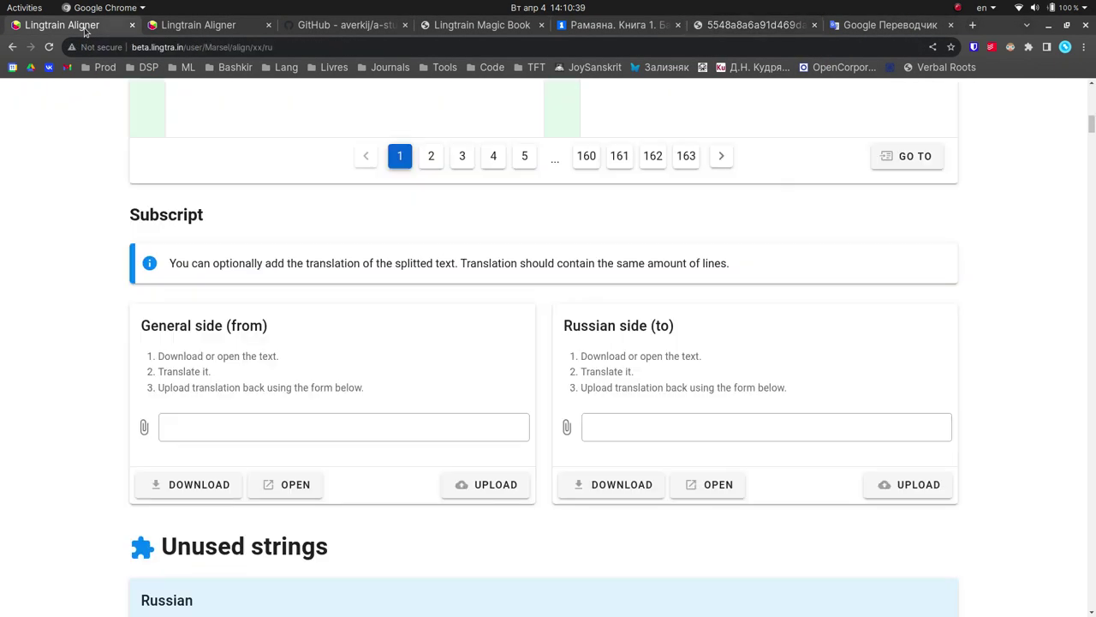
scroll(362, 416, up, 4)
scroll(361, 412, down, 6)
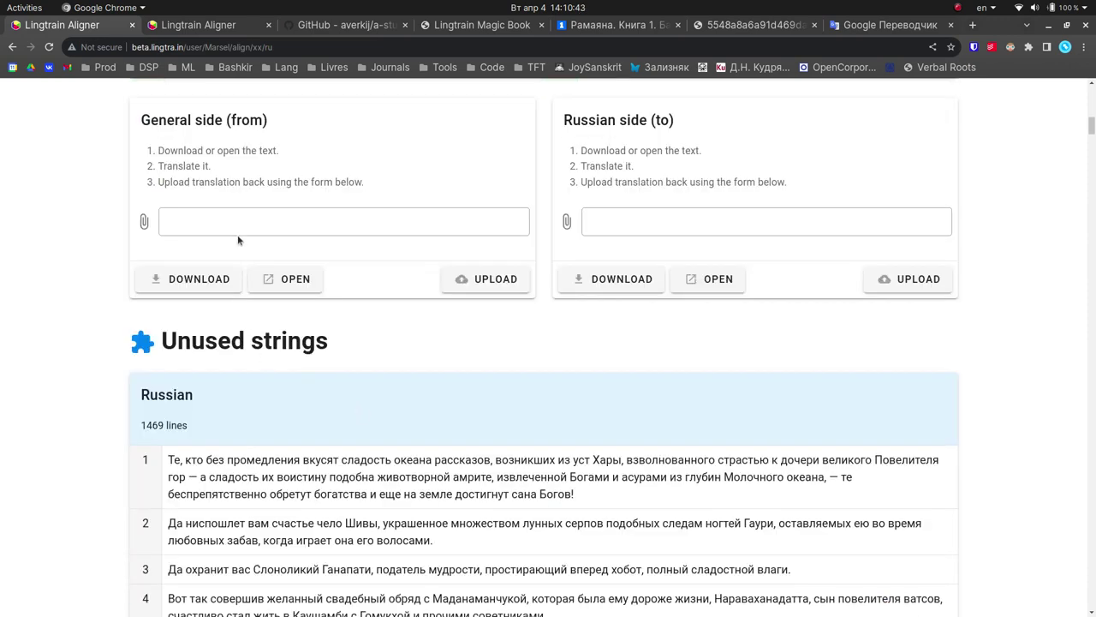
scroll(238, 241, up, 2)
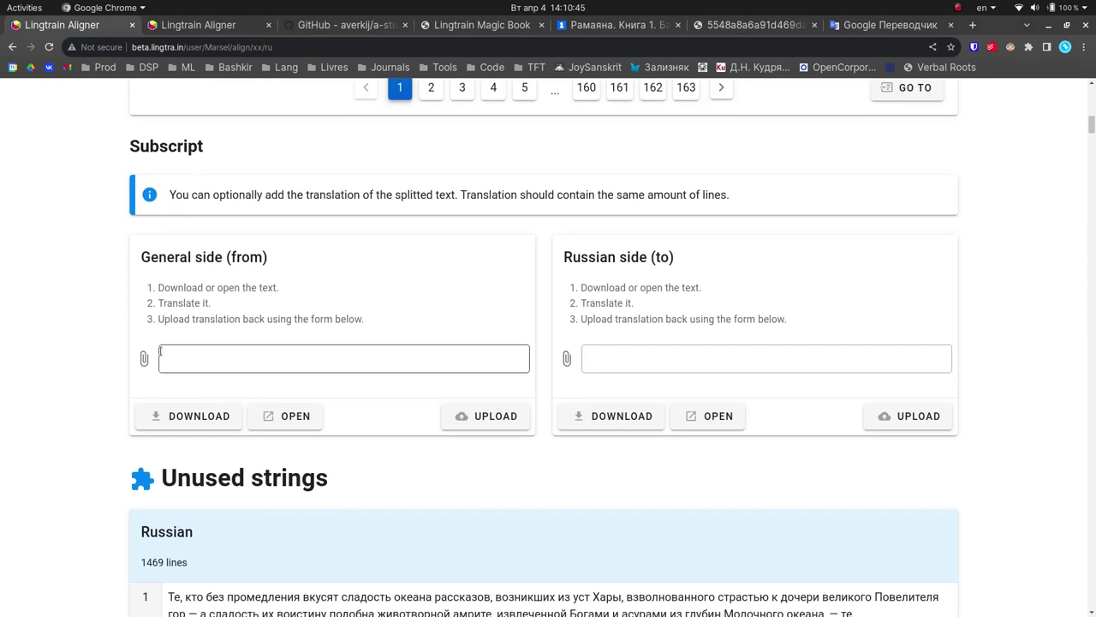
click(180, 359)
click(192, 142)
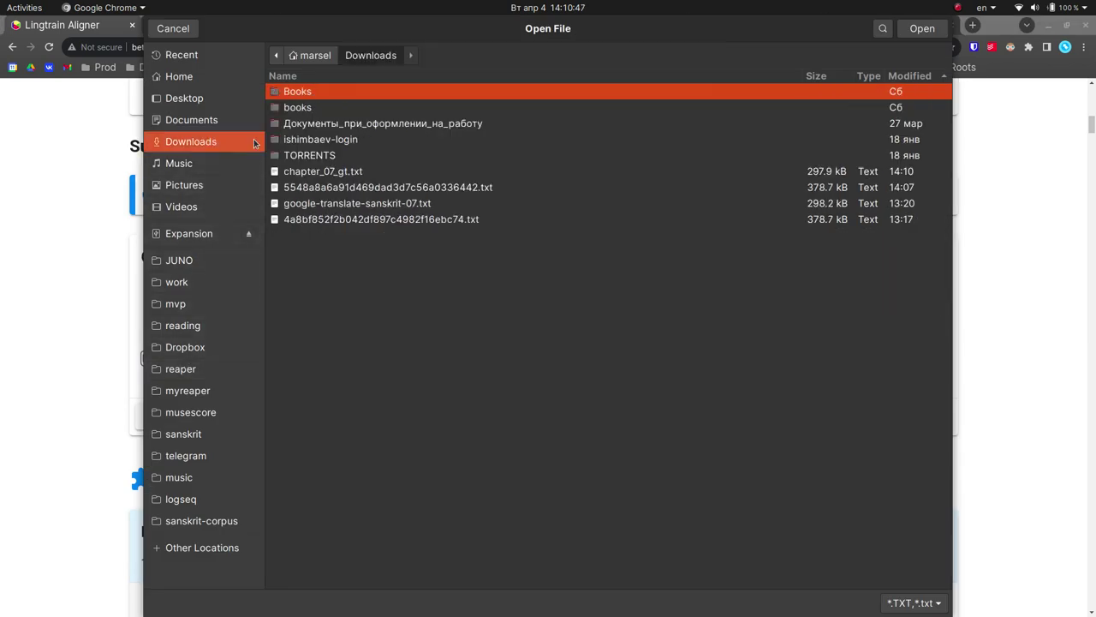
click(358, 175)
click(916, 30)
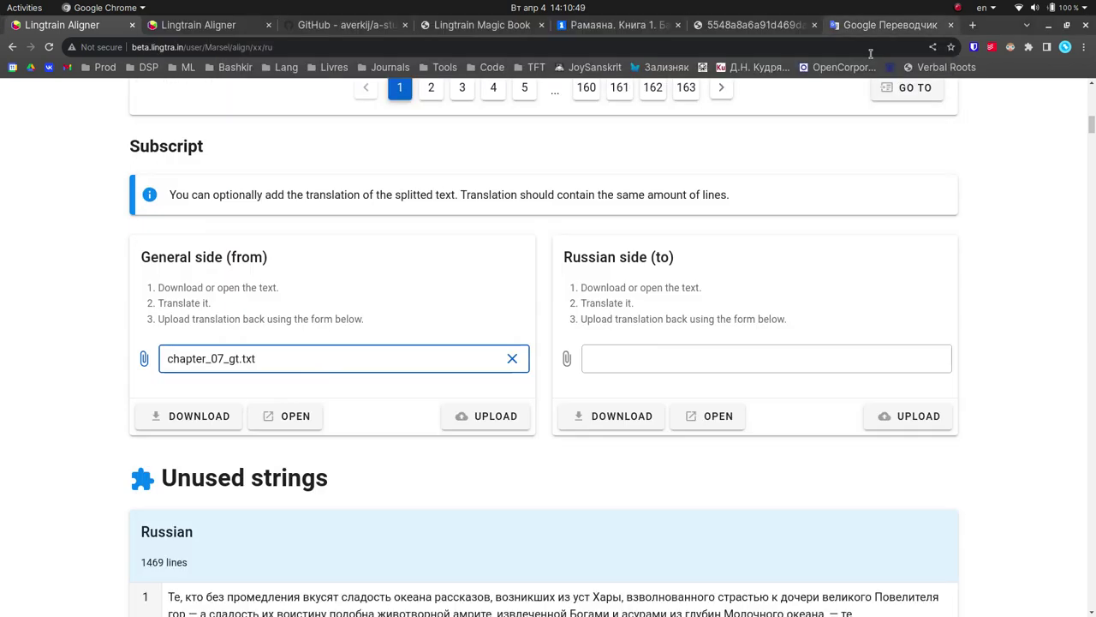
click(496, 416)
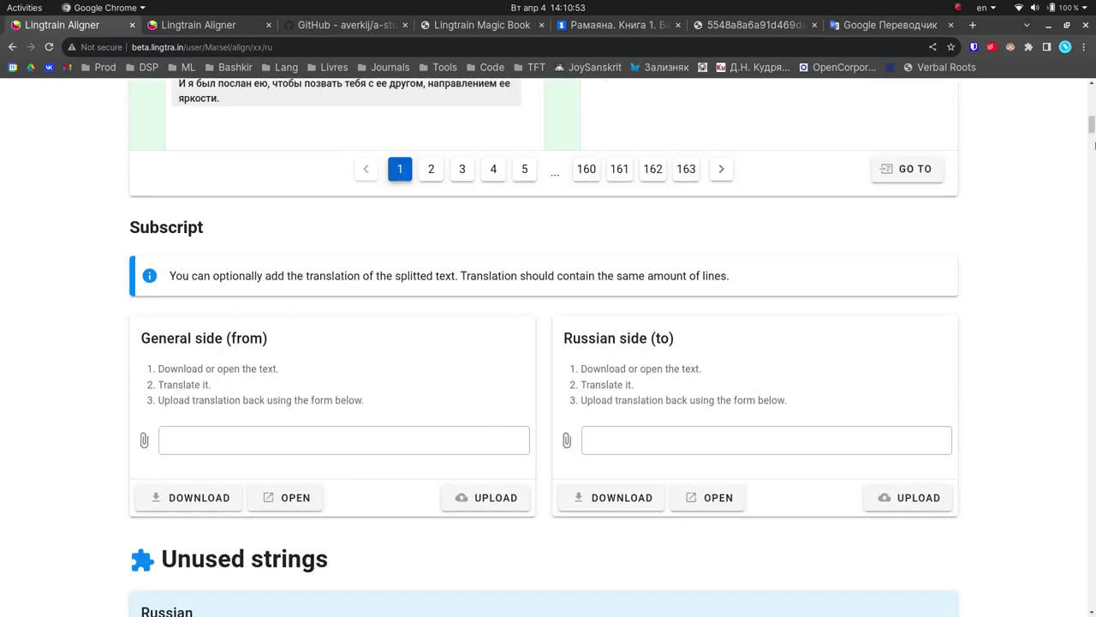
- Toggle the translation subscripts in the Somadeva_07 editor and examine those under the first two Sanskrit lines
scroll(1093, 141, up, 10)
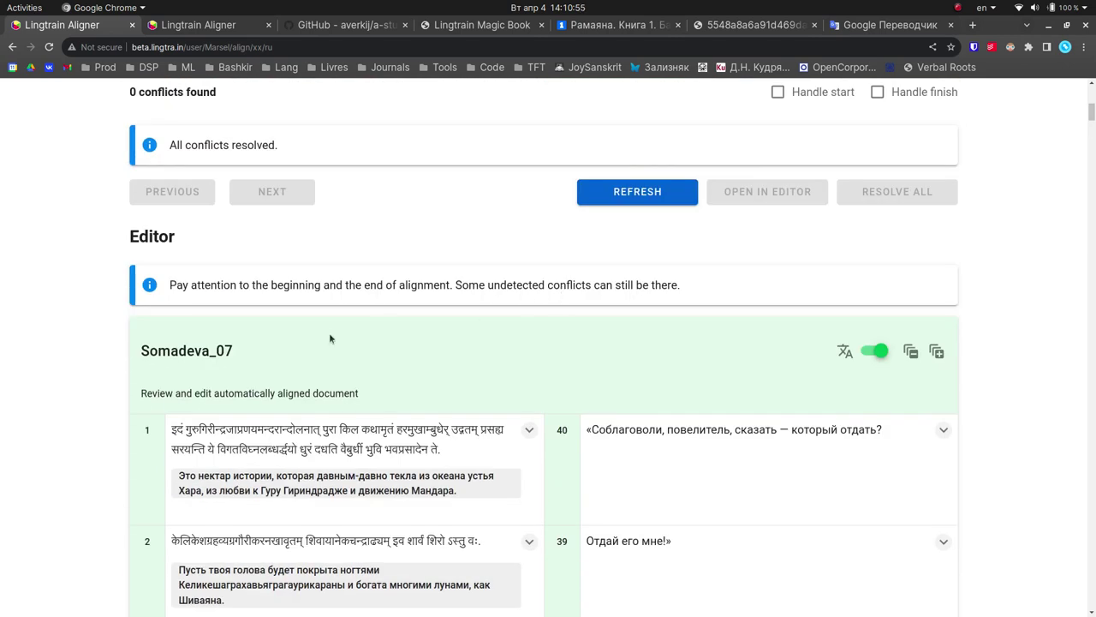
click(873, 352)
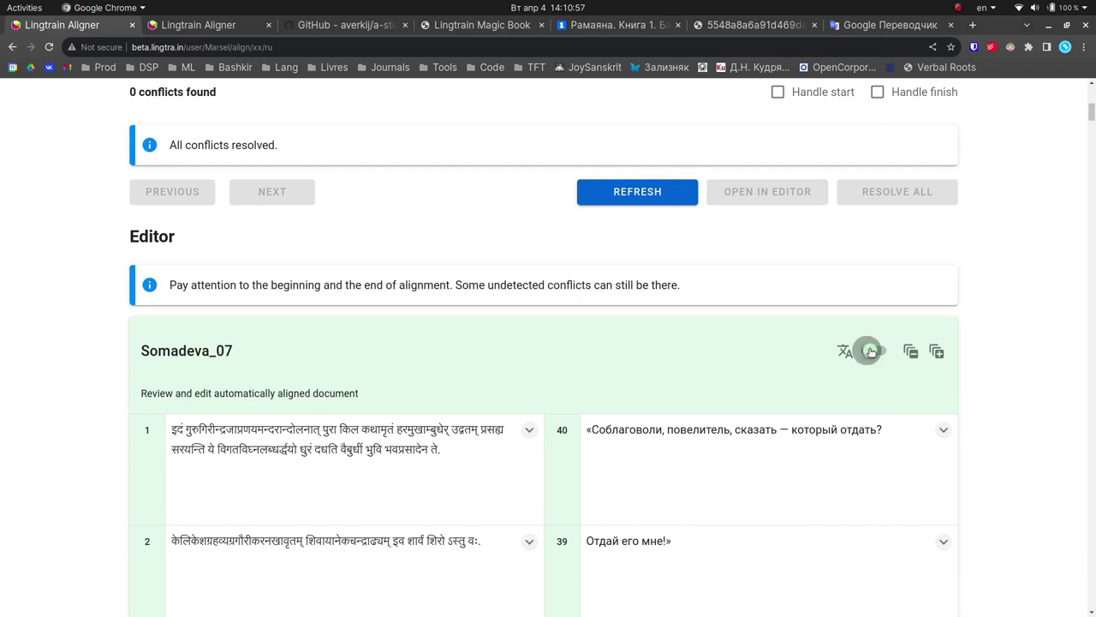
click(871, 352)
click(875, 352)
click(879, 353)
scroll(527, 388, down, 3)
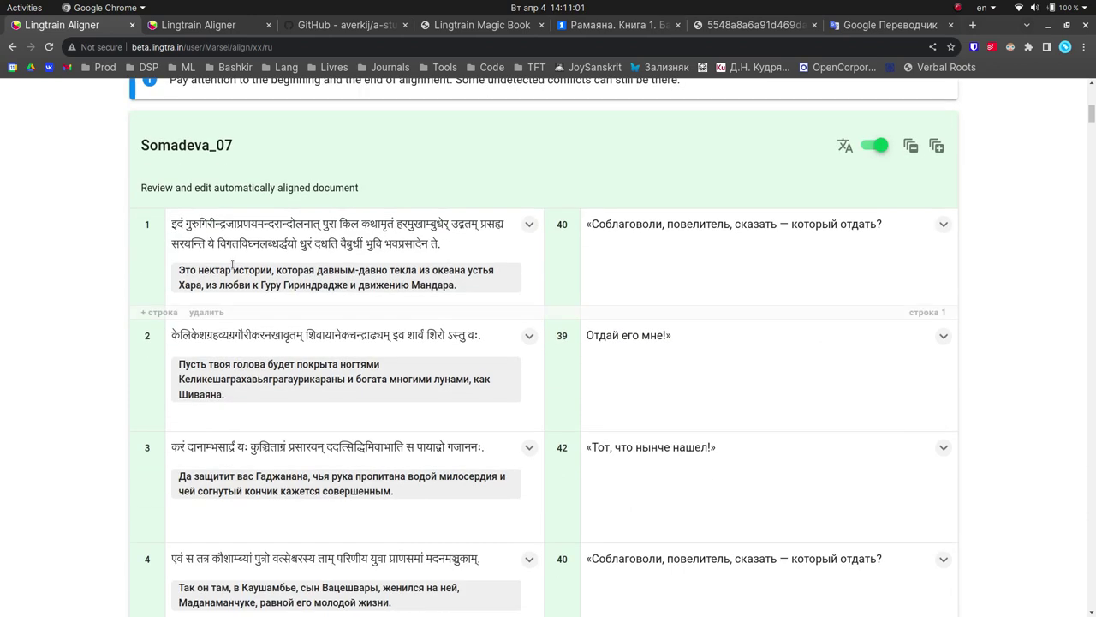
drag(179, 271, 457, 296)
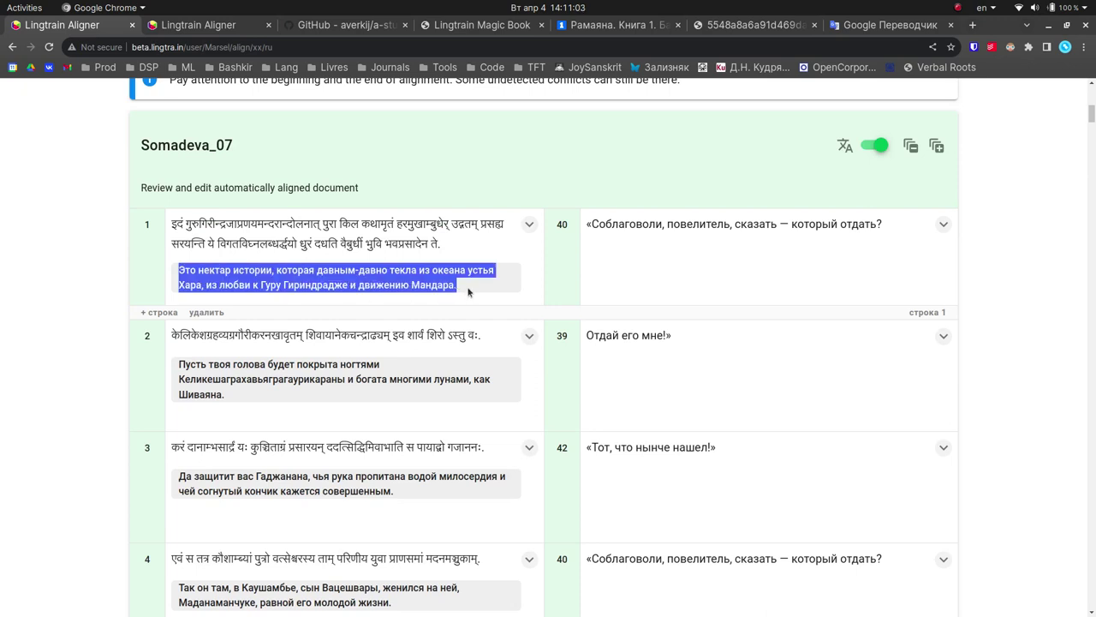
click(452, 301)
scroll(283, 282, down, 1)
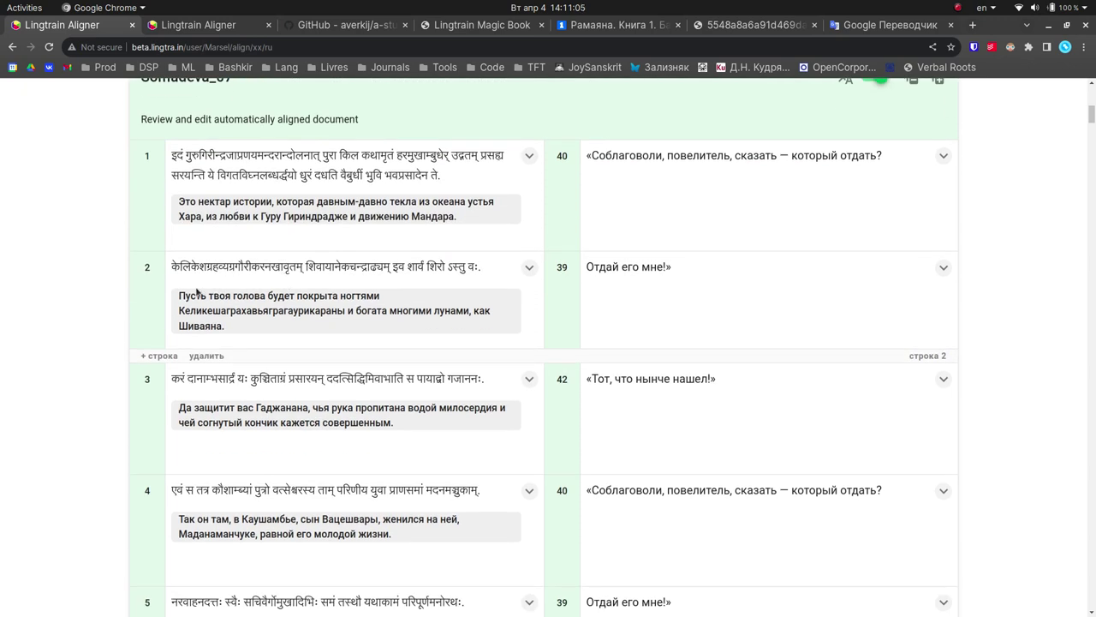
drag(178, 296, 256, 329)
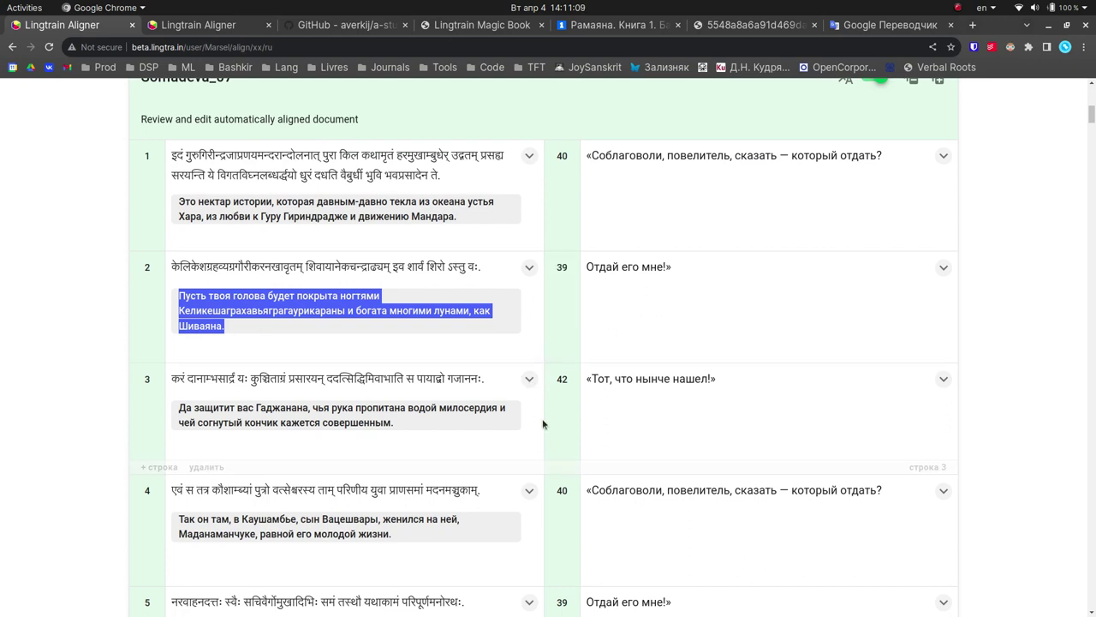
- Examine the alignment settings, especially the option to align and resolve through the subscript
scroll(543, 445, up, 6)
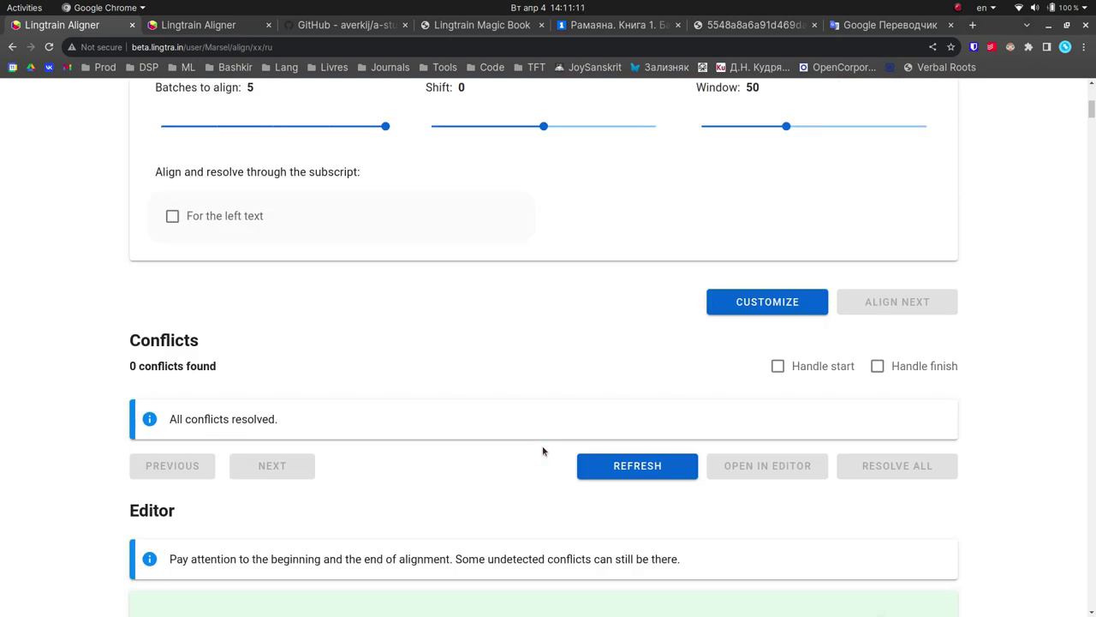
scroll(542, 450, up, 2)
scroll(542, 450, up, 2)
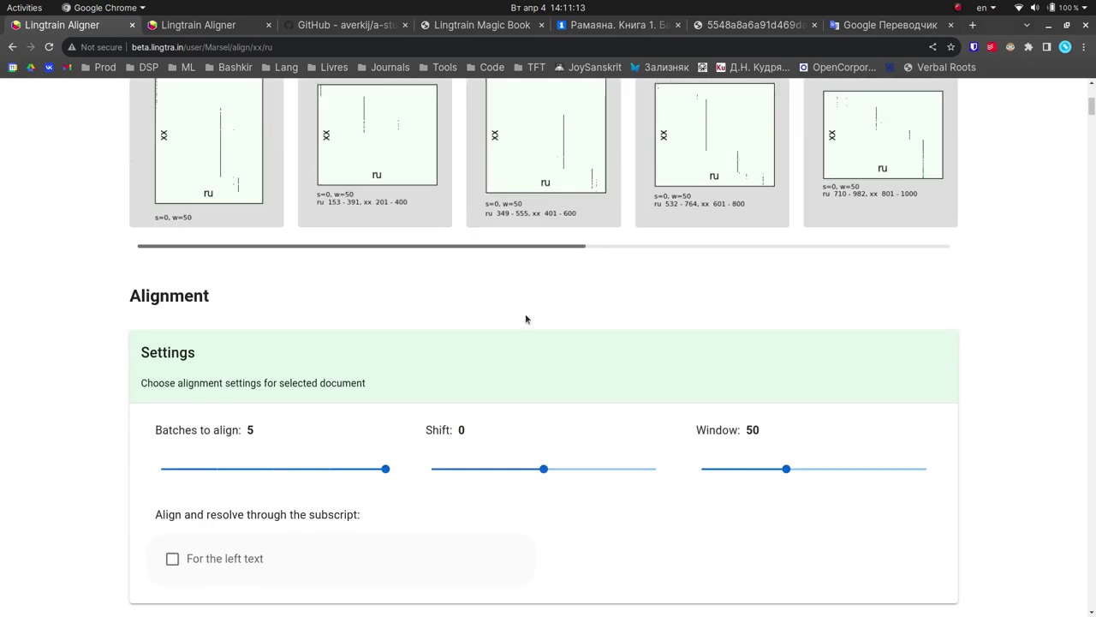
scroll(485, 304, down, 2)
drag(130, 160, 209, 159)
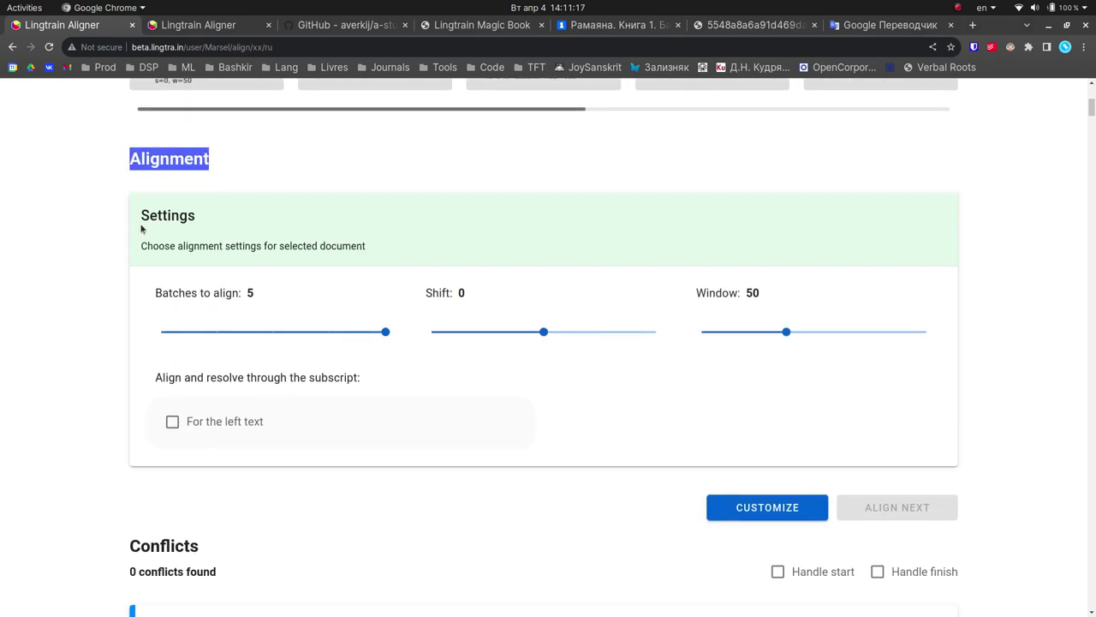
drag(140, 216, 389, 257)
click(396, 246)
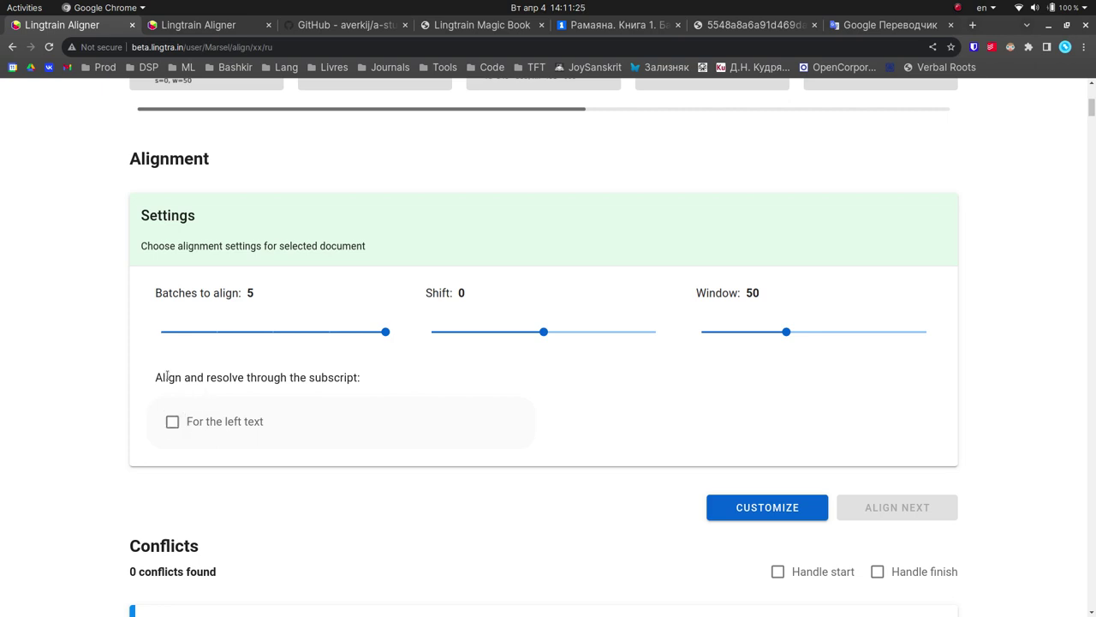
drag(154, 378, 364, 383)
click(381, 383)
drag(205, 375, 248, 378)
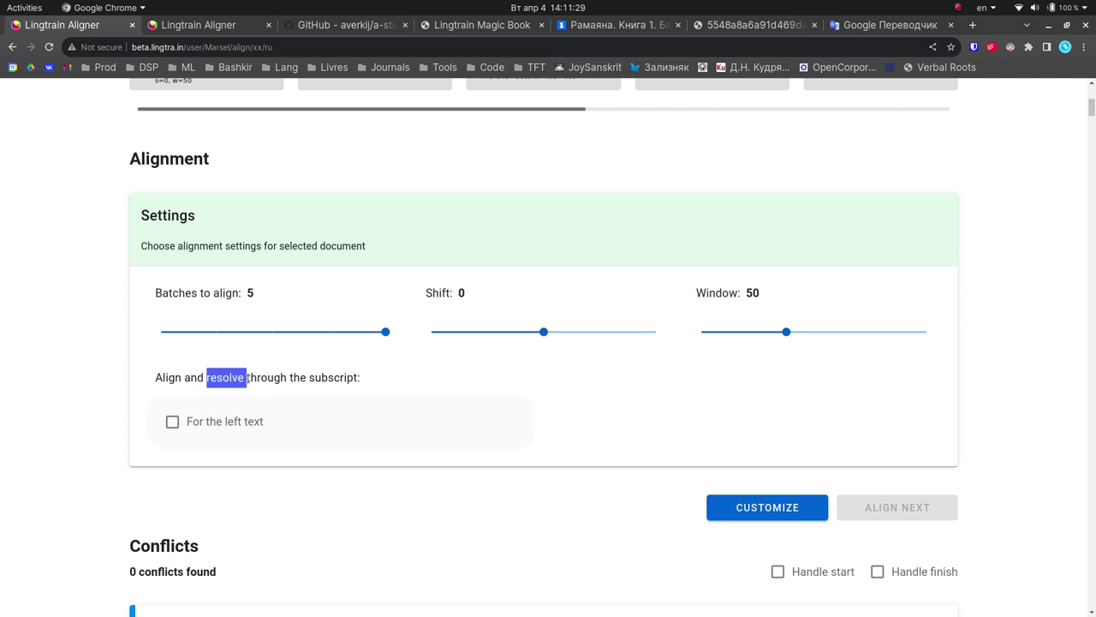
click(247, 378)
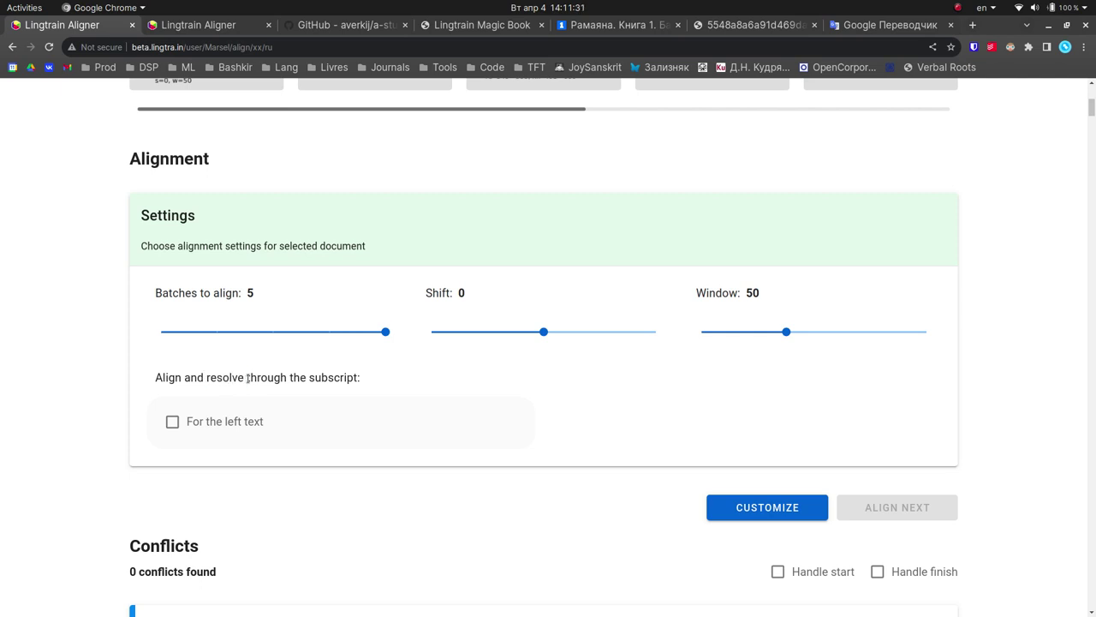
drag(360, 376, 301, 378)
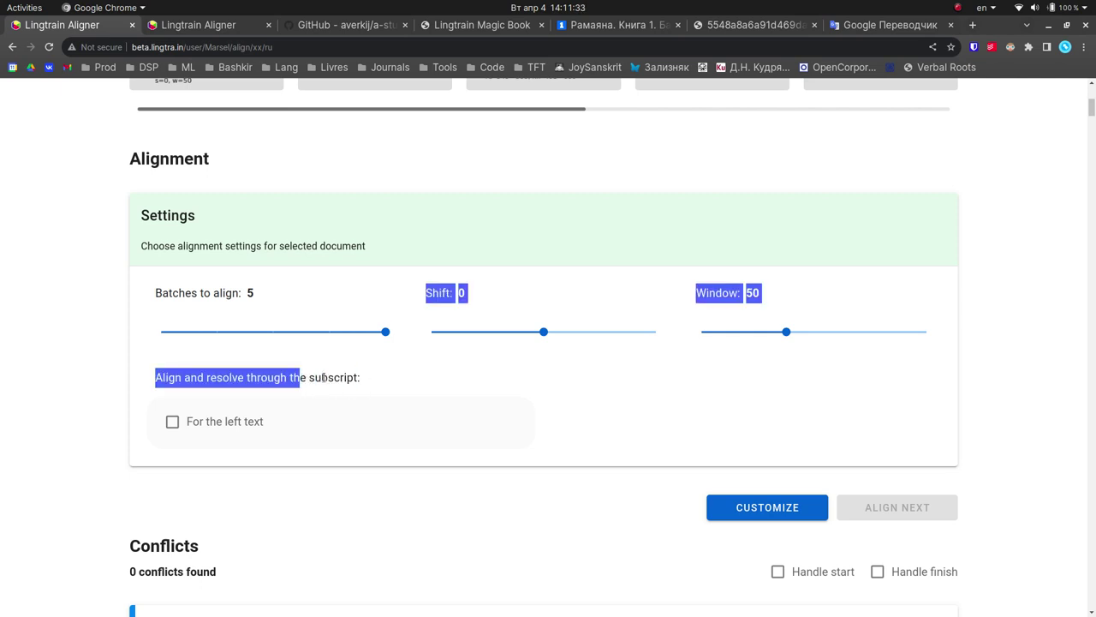
click(323, 378)
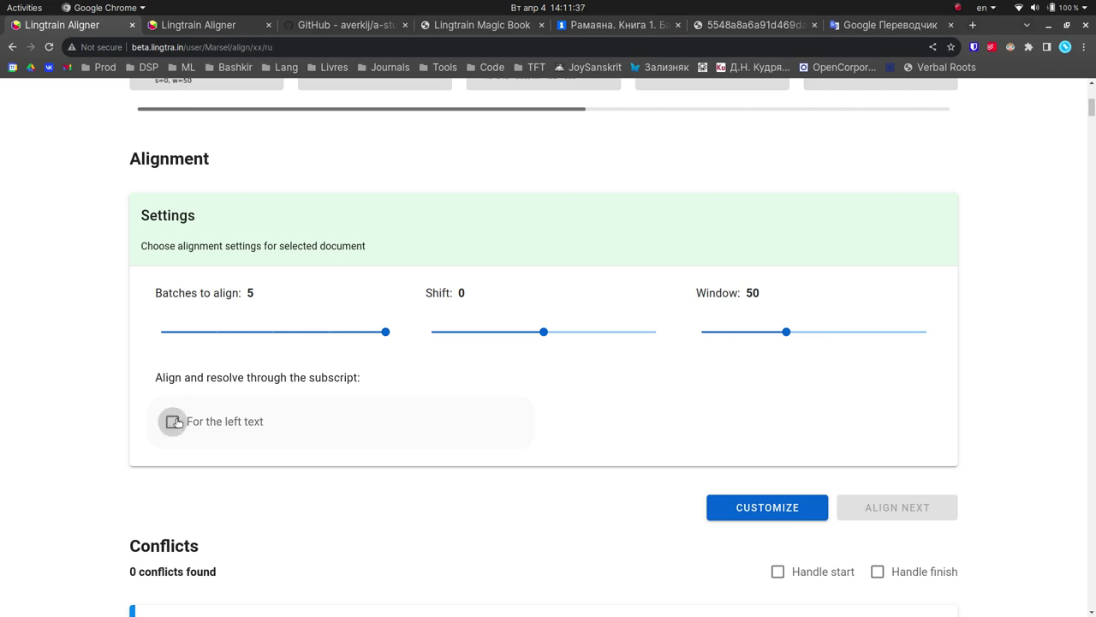
- Enable aligning and resolving through the subscript for the left text
scroll(262, 446, down, 6)
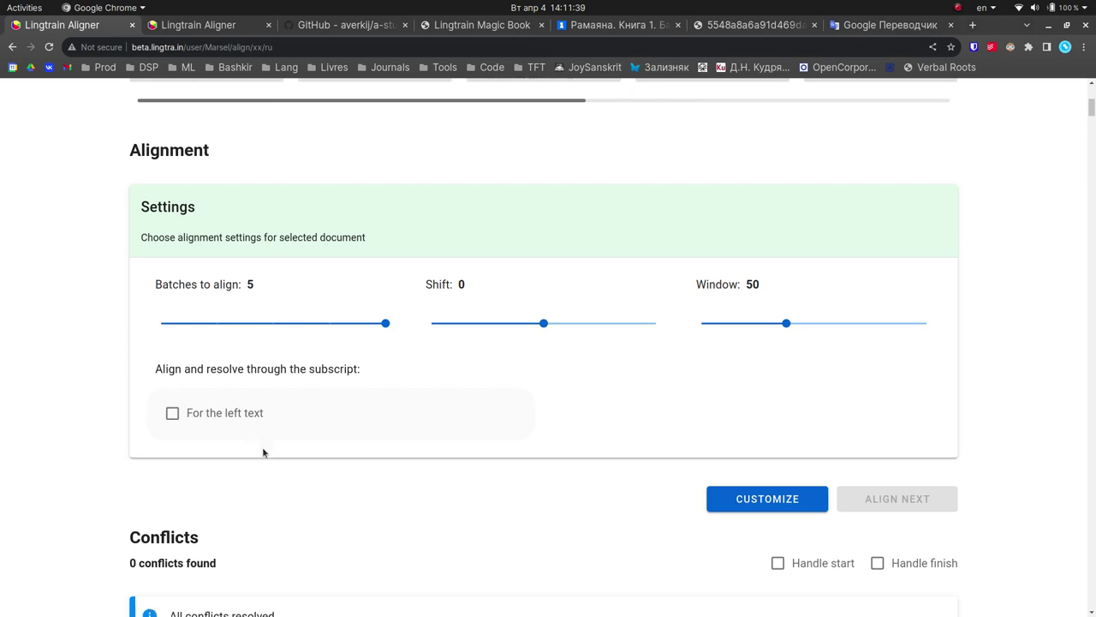
scroll(196, 343, up, 5)
click(173, 288)
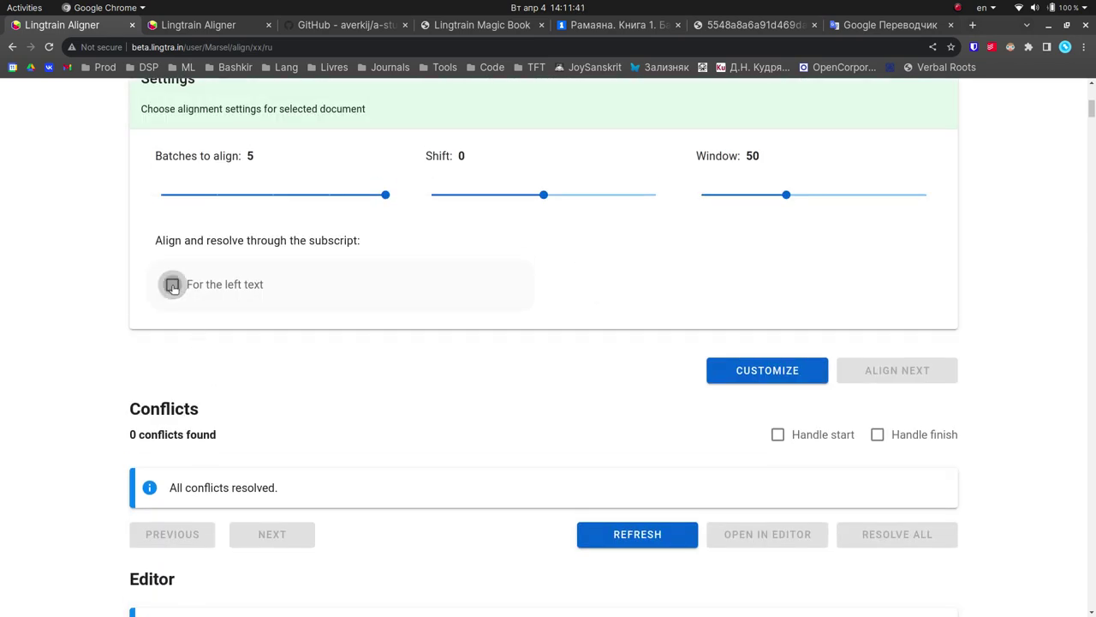
scroll(531, 359, up, 3)
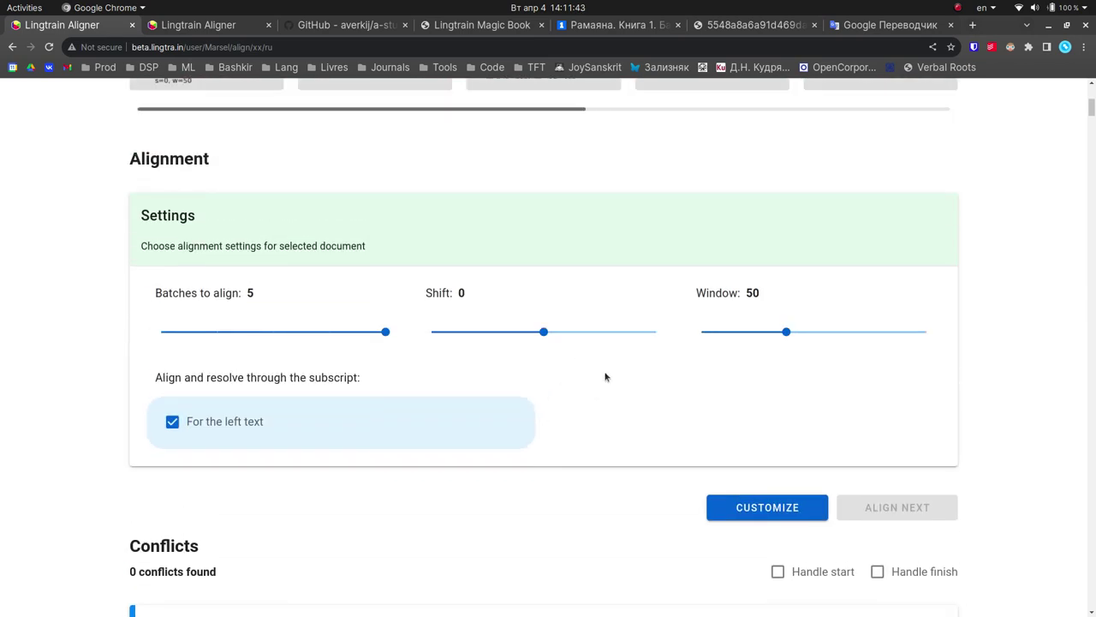
- Apply custom settings covering batches 1 to 9 and run the custom alignment
scroll(613, 383, down, 3)
click(772, 372)
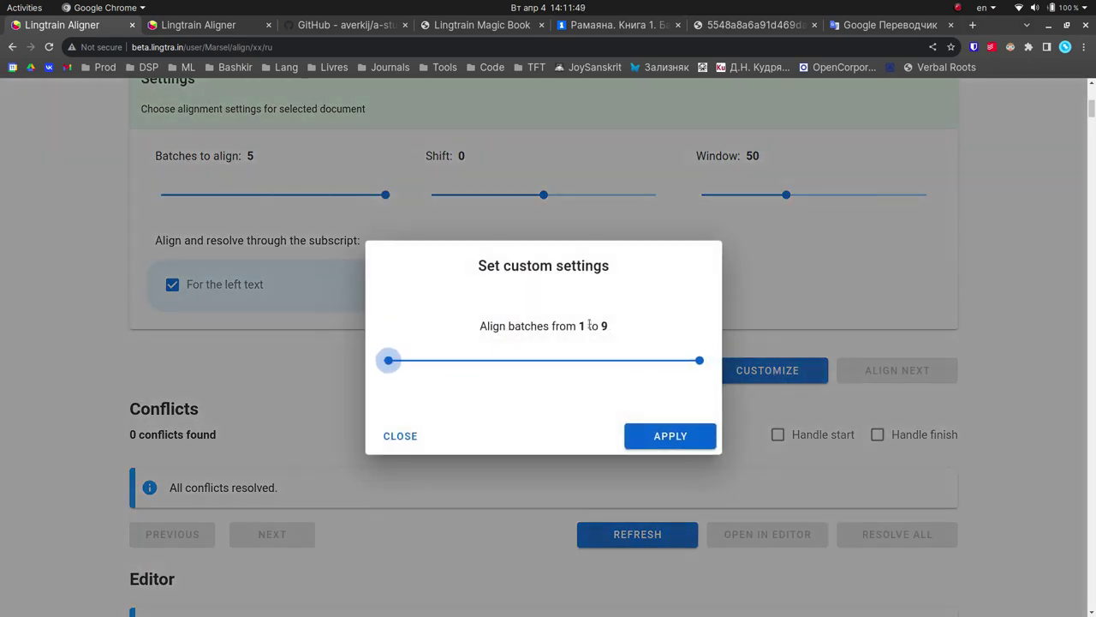
drag(579, 326, 609, 328)
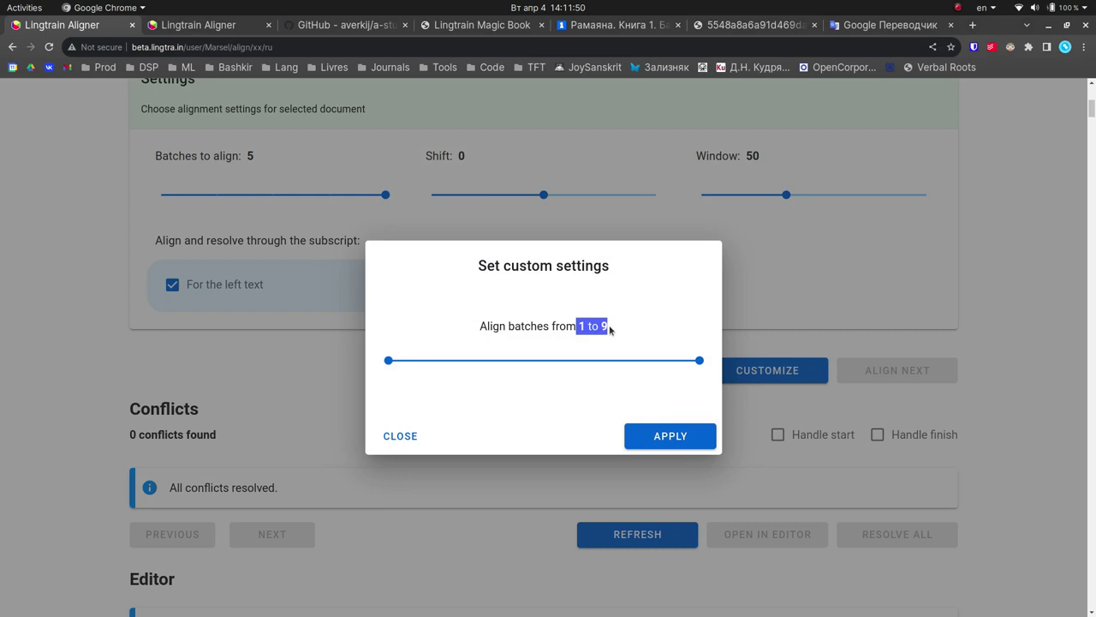
click(670, 436)
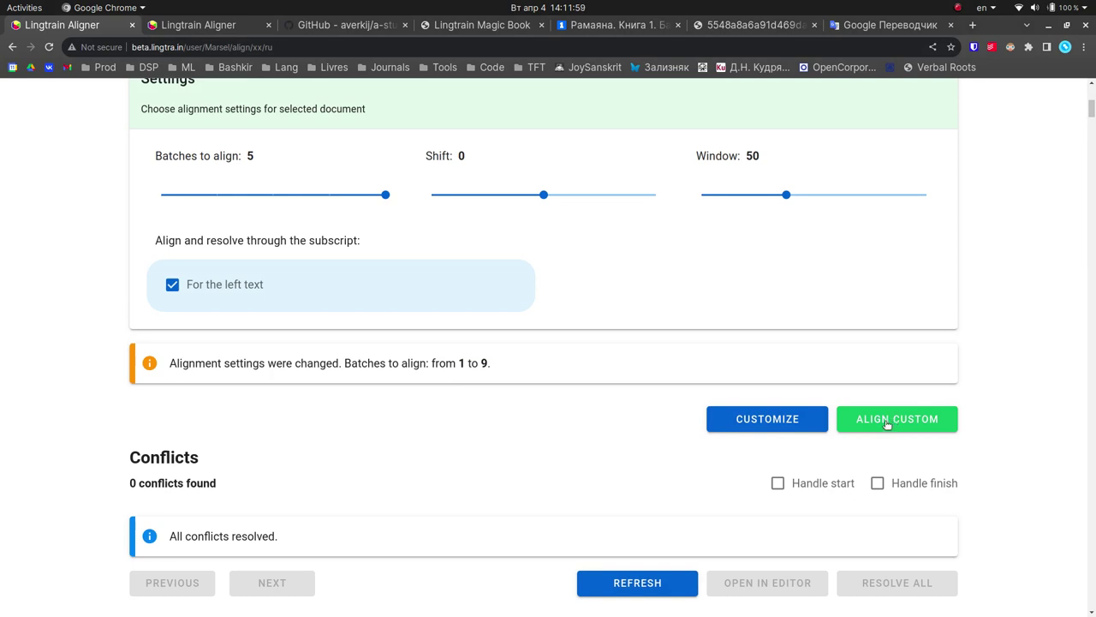
click(887, 419)
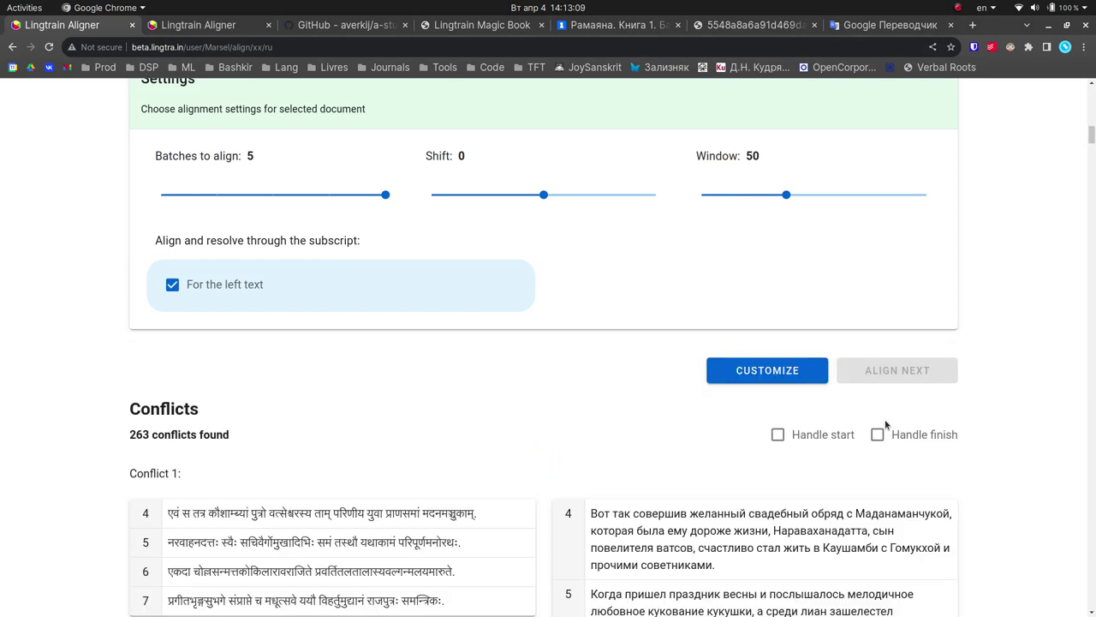
- Examine the batch visualizations of the new alignment and its settings
scroll(957, 365, up, 5)
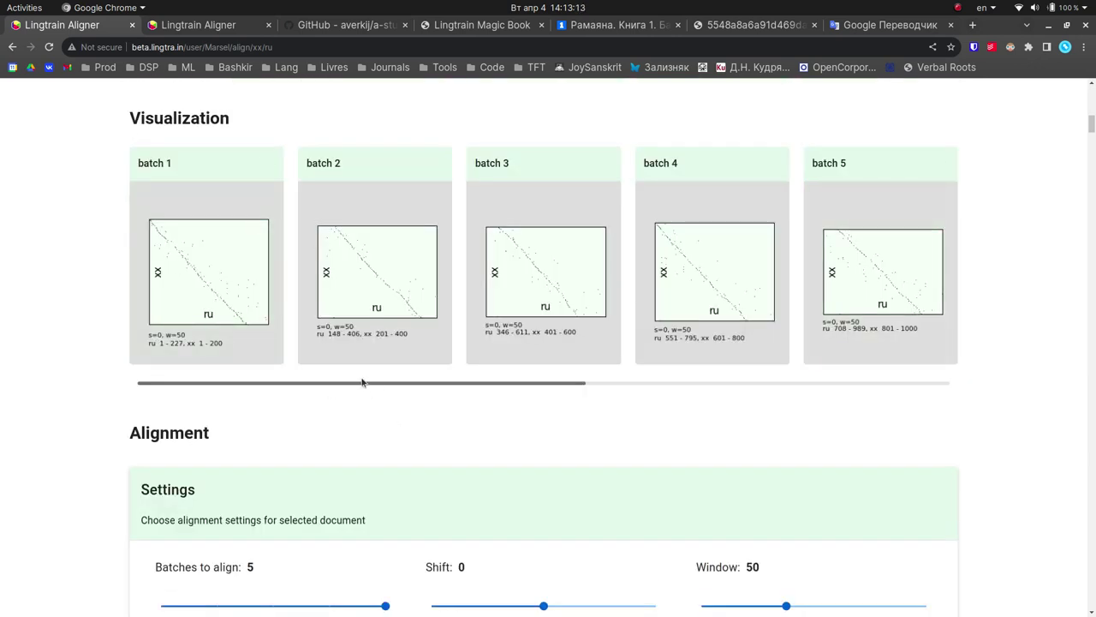
drag(374, 386, 239, 397)
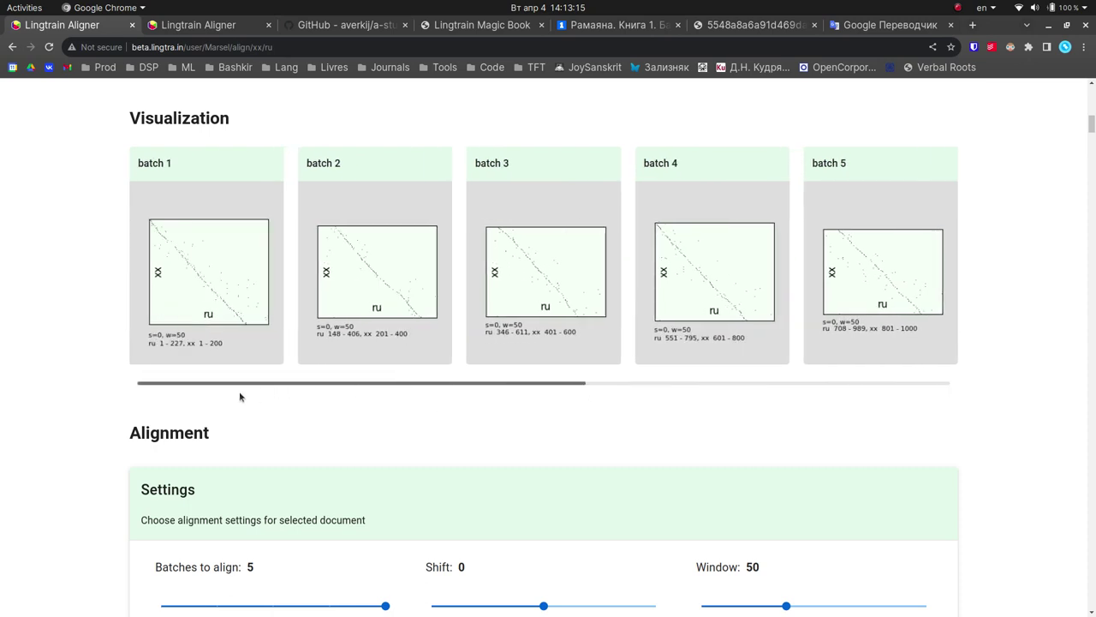
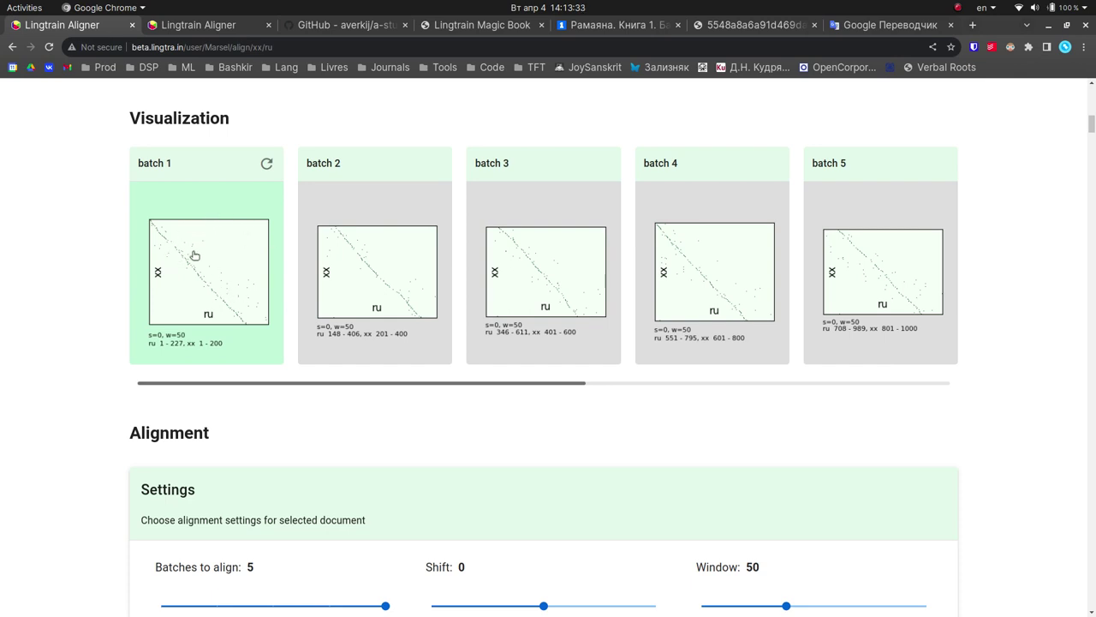
scroll(108, 283, down, 3)
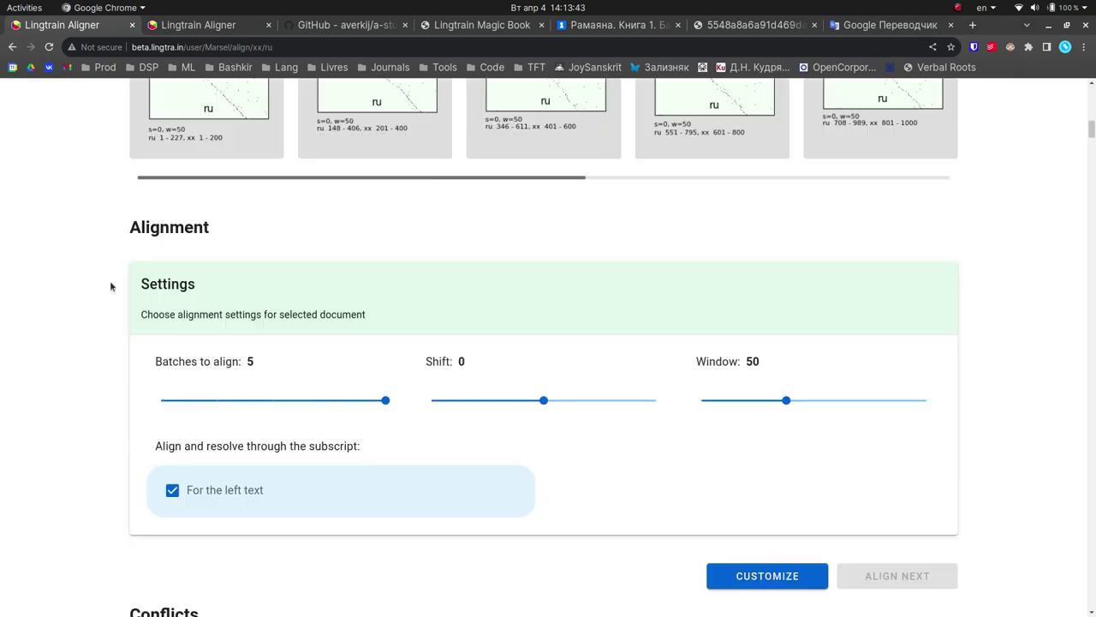
scroll(108, 286, up, 5)
- Compare the first aligned Sanskrit lines and their subscripts with the Russian lines in the Somadeva_07 editor
scroll(132, 340, down, 3)
scroll(129, 326, down, 3)
scroll(125, 311, down, 8)
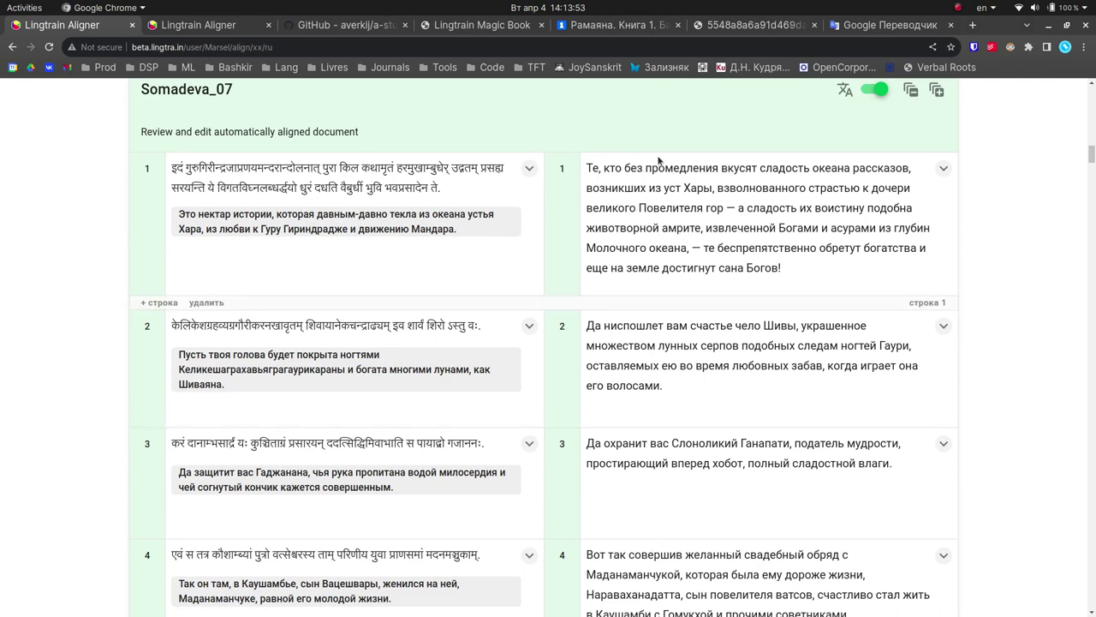
scroll(622, 299, down, 2)
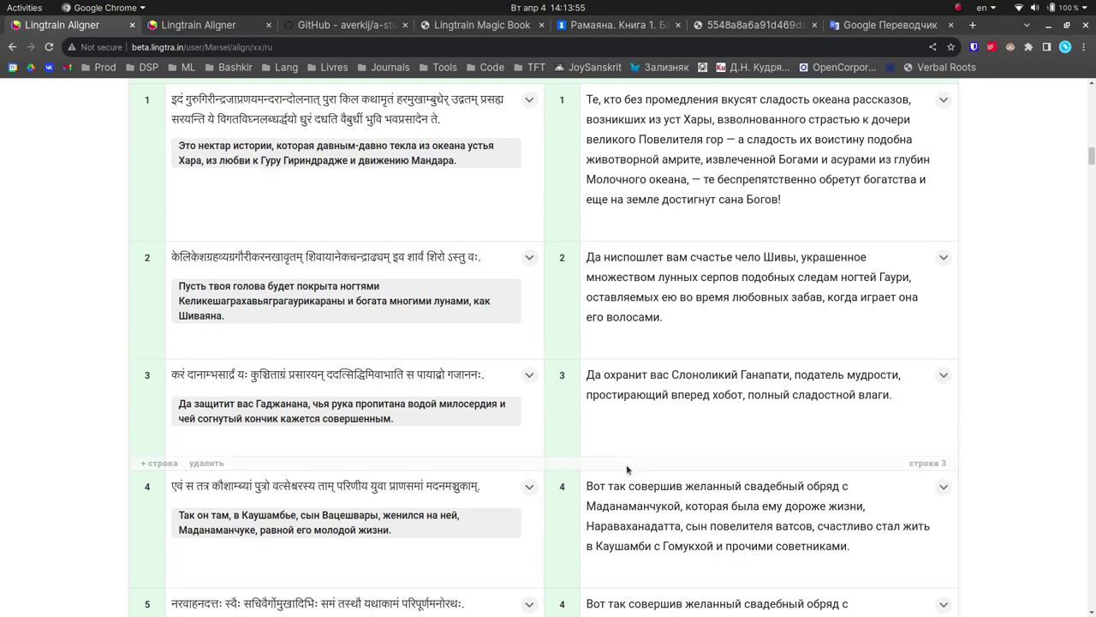
scroll(631, 533, down, 6)
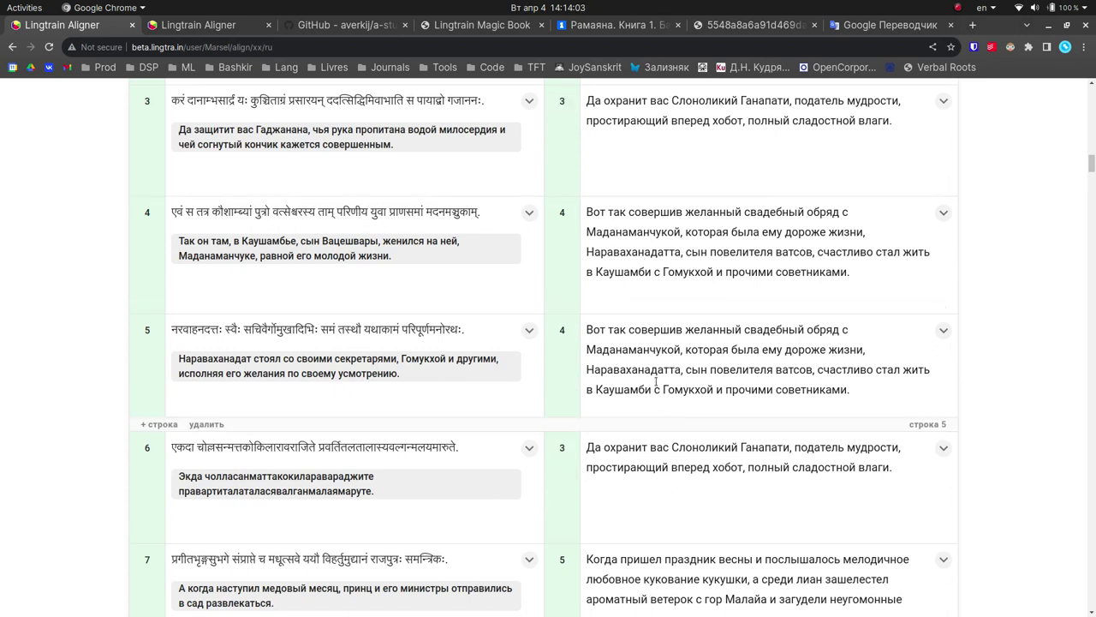
scroll(655, 381, up, 3)
scroll(653, 249, up, 3)
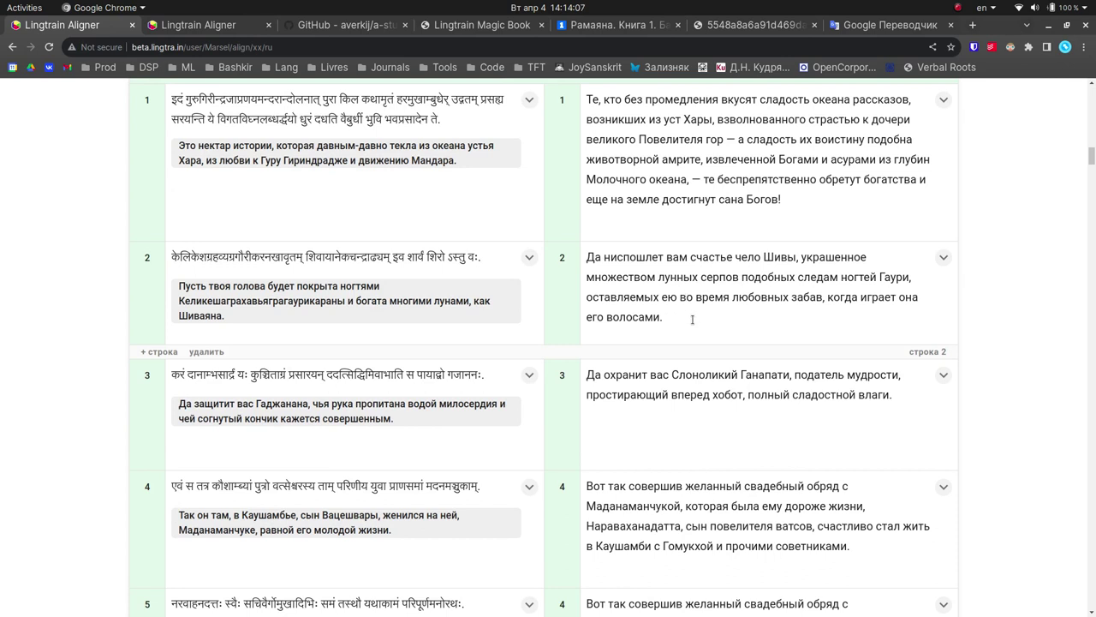
- Clear the repeated Russian lines 4 and 3 from the rows of Sanskrit lines 5 and 6
drag(692, 319, 588, 257)
click(588, 256)
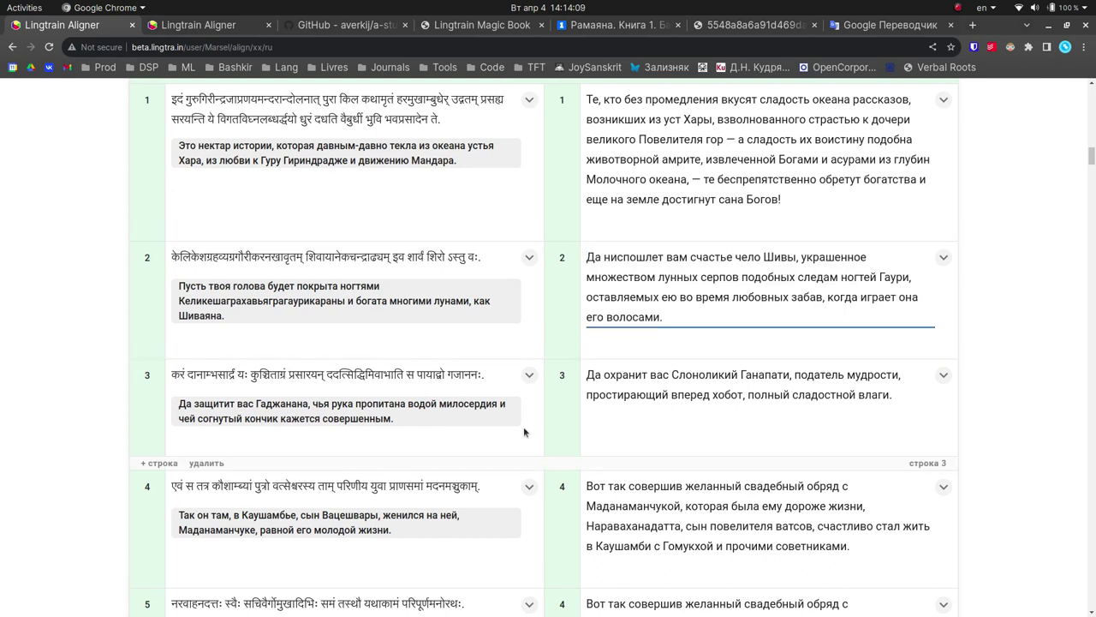
scroll(628, 298, down, 4)
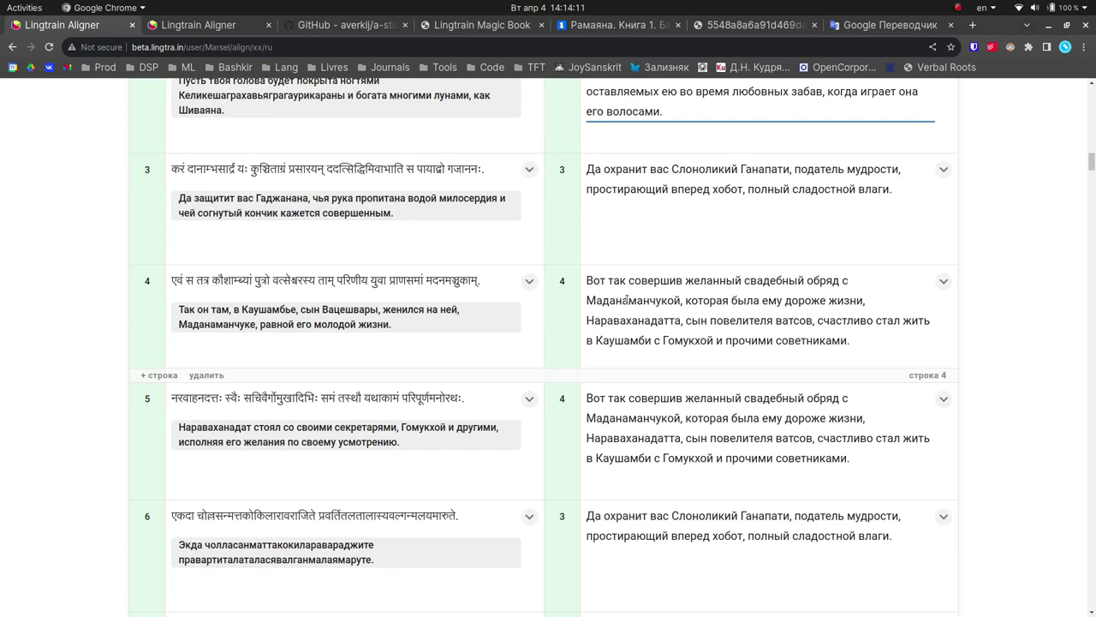
mouse_move(562, 426)
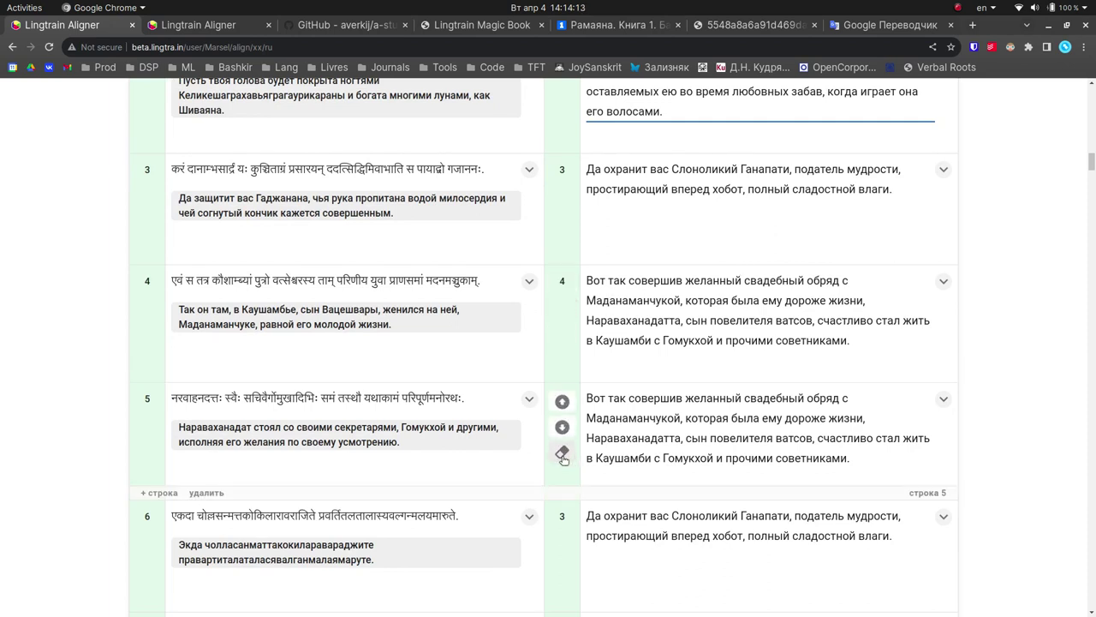
click(562, 454)
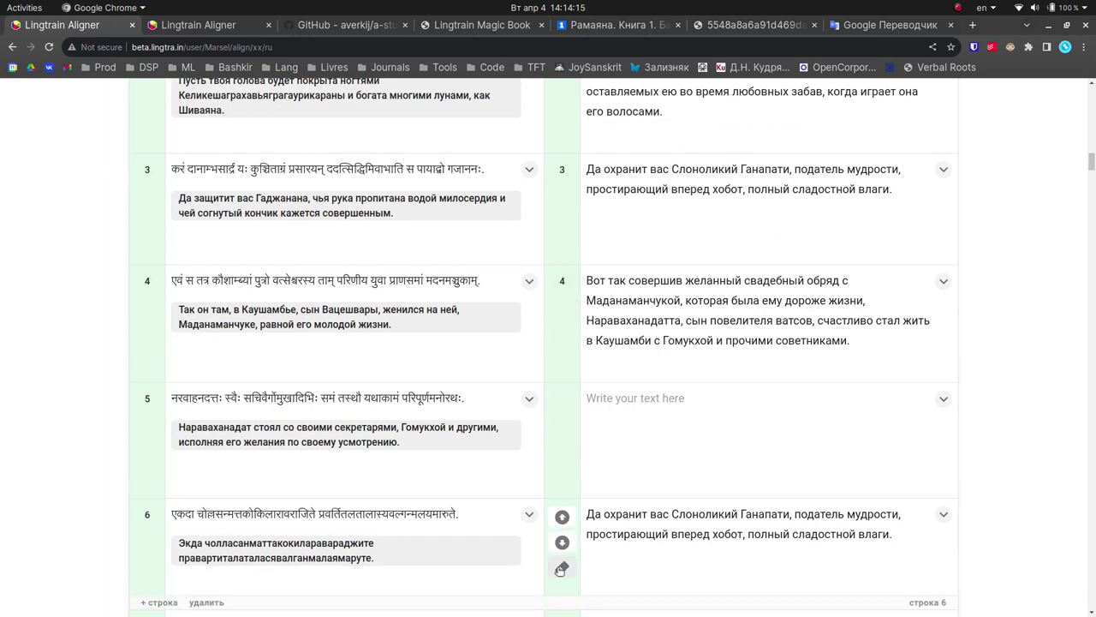
click(561, 569)
click(638, 399)
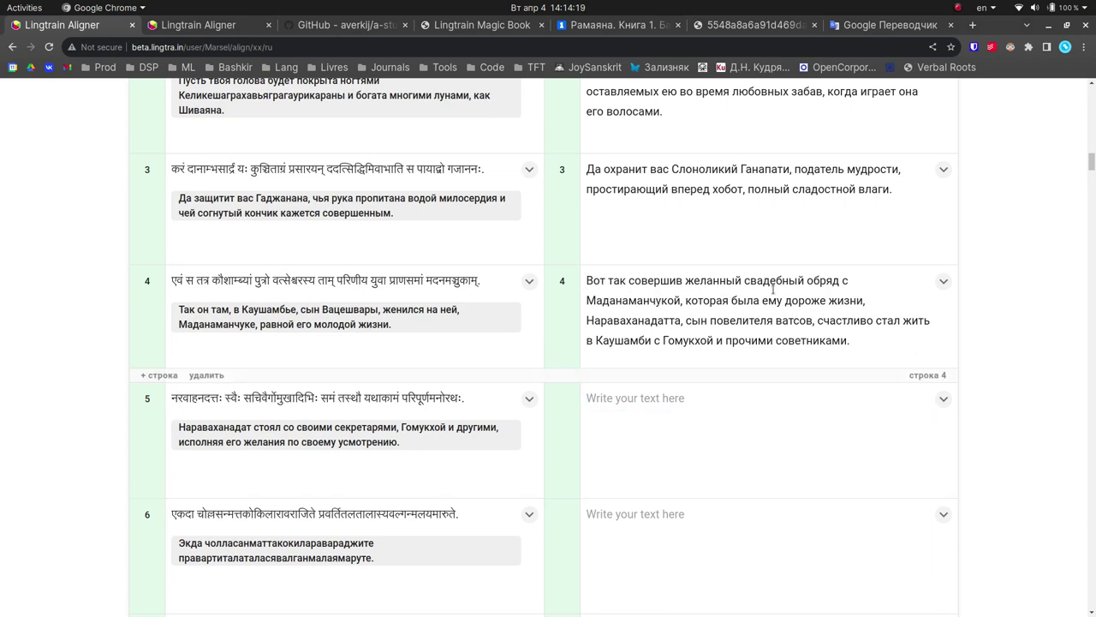
- Merge Sanskrit line 5 into the row of Sanskrit line 4, matching Russian line 4, and delete the leftover row 5
drag(705, 304, 891, 309)
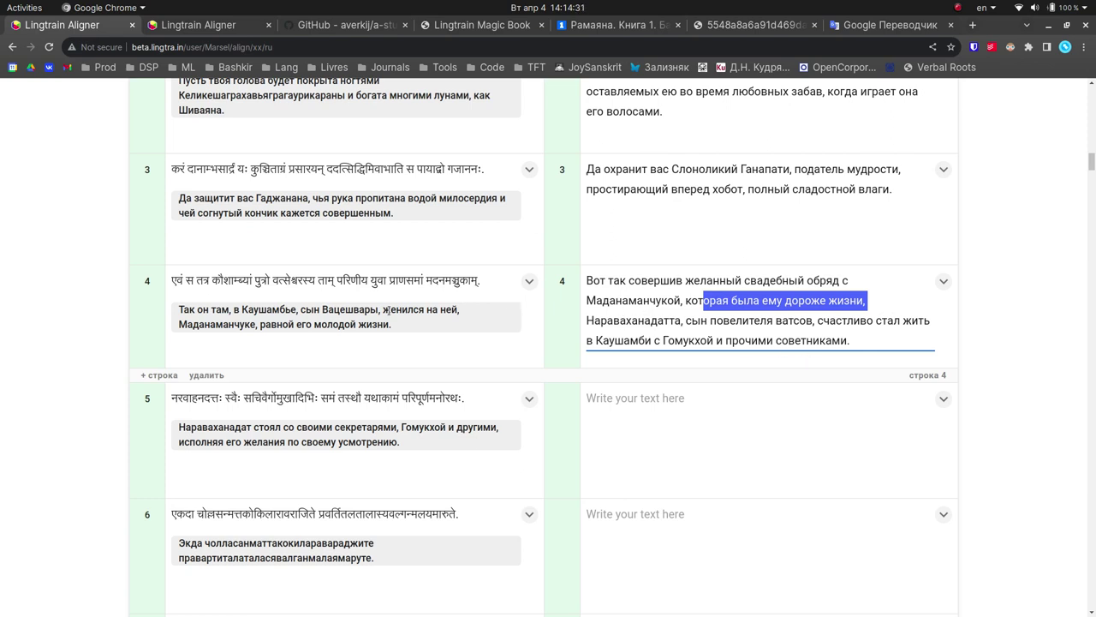
drag(194, 322, 395, 328)
click(393, 327)
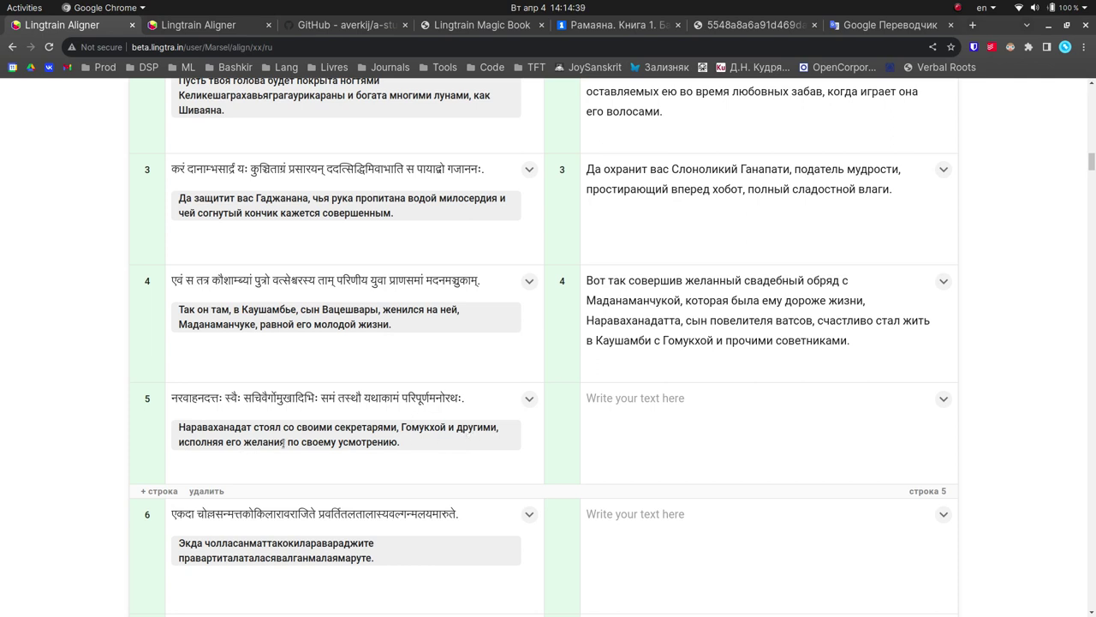
drag(392, 442, 425, 421)
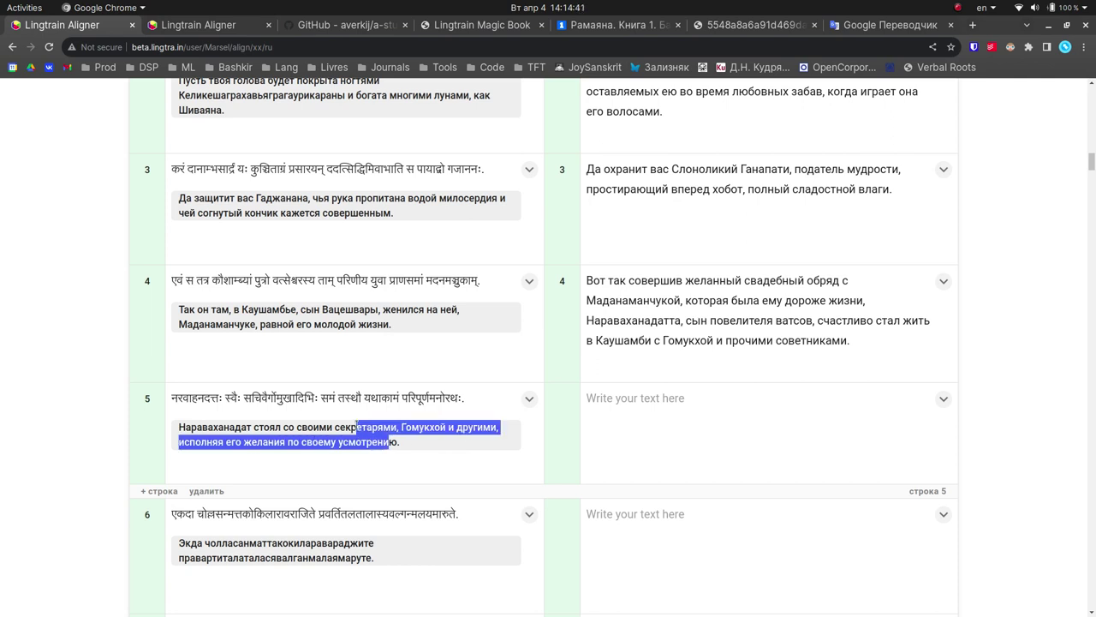
click(437, 391)
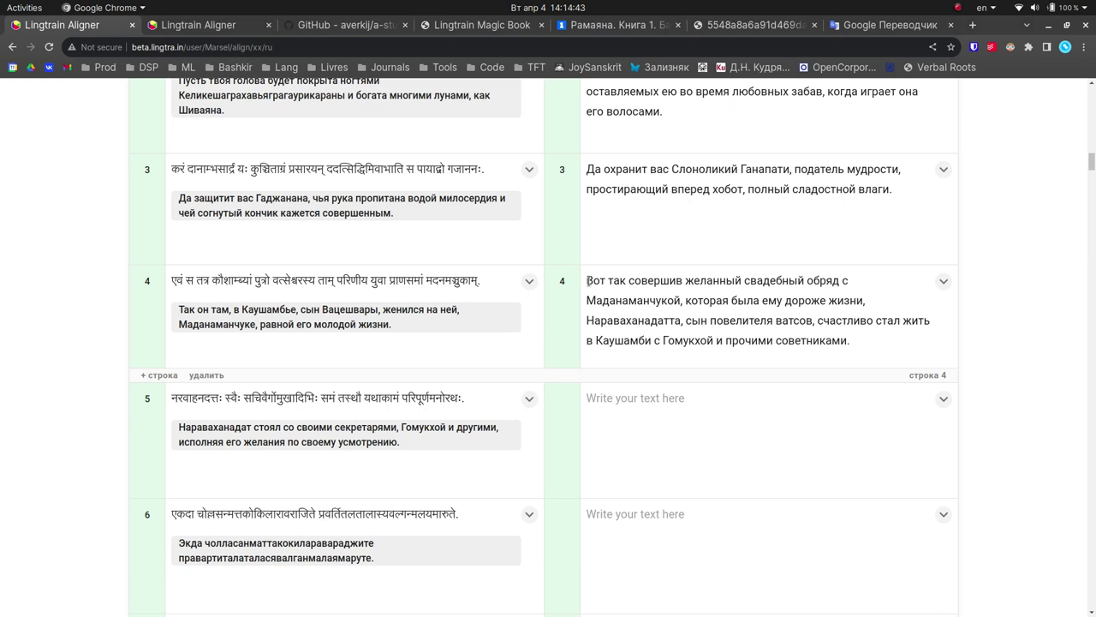
drag(588, 280, 832, 340)
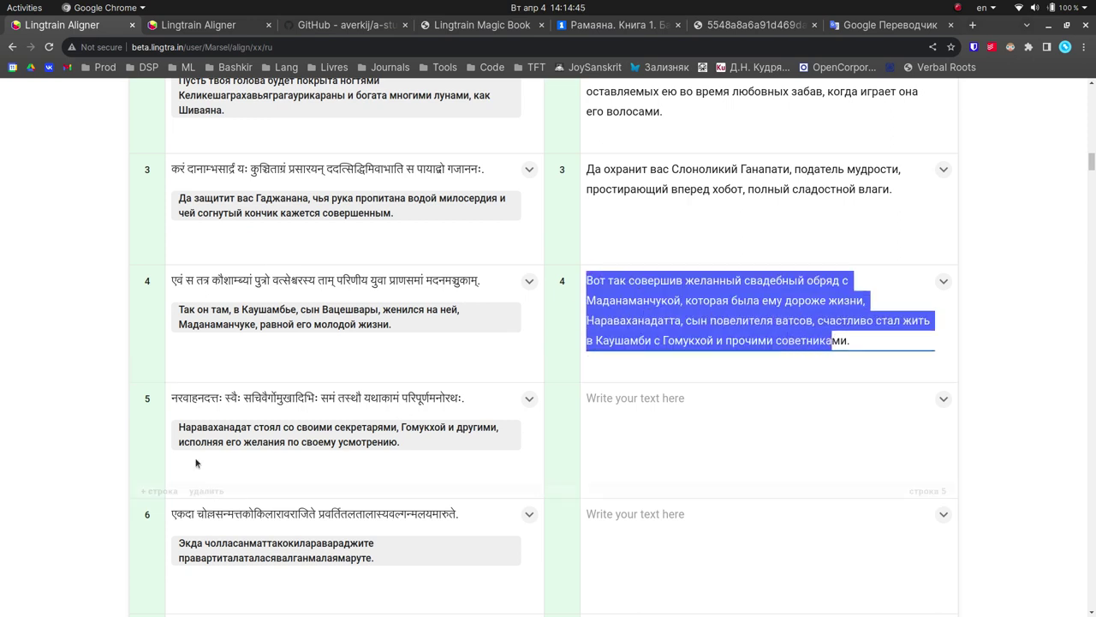
mouse_move(146, 403)
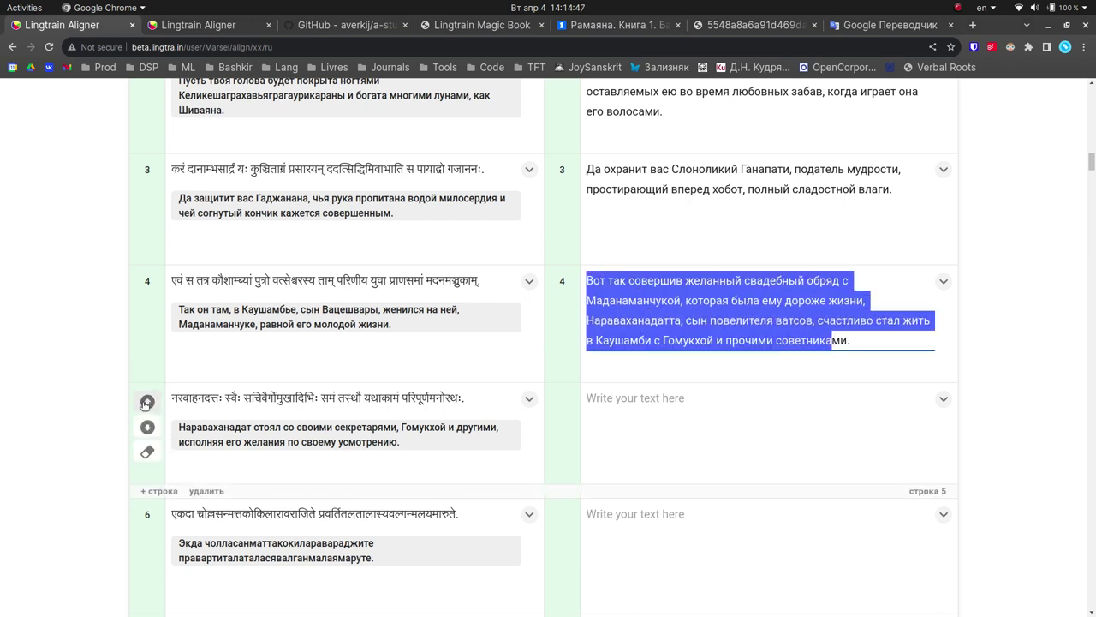
click(148, 402)
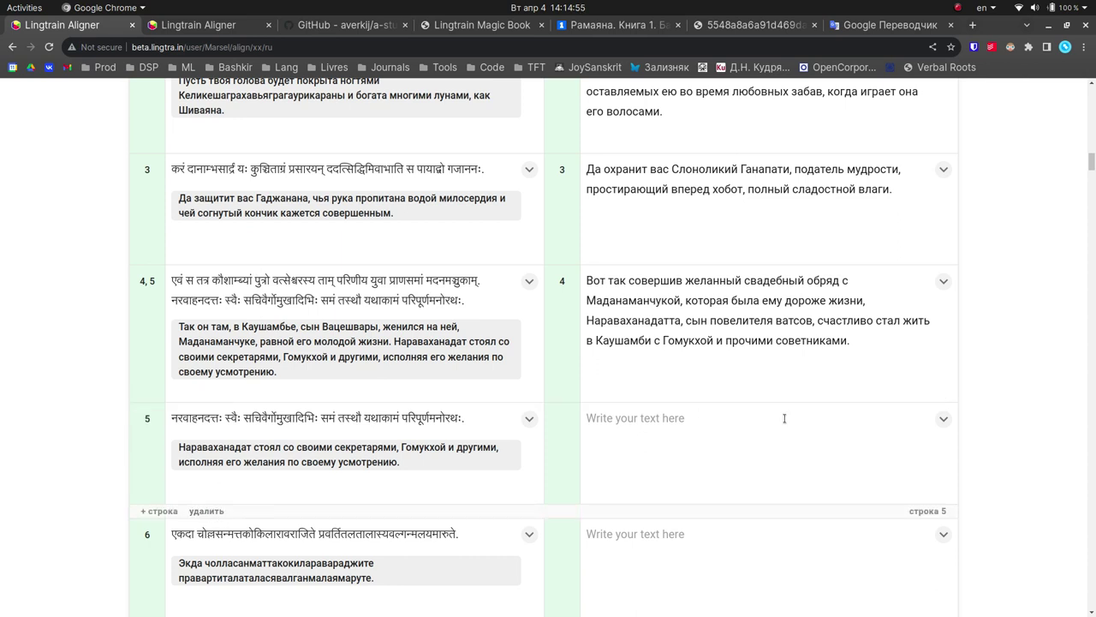
click(206, 511)
click(698, 322)
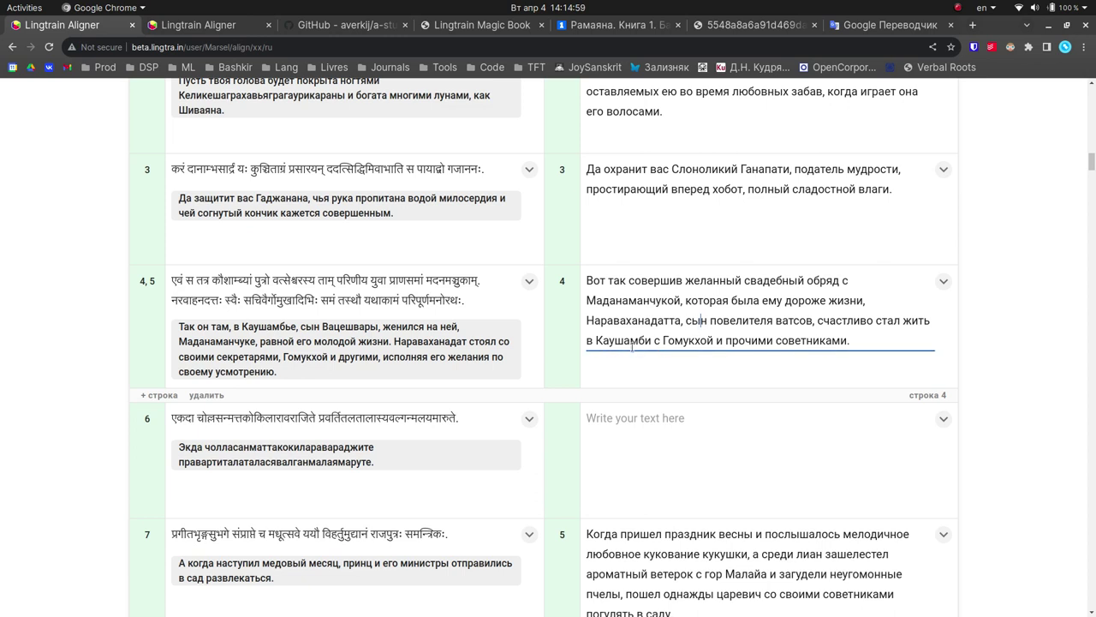
- Move Russian line 5 up to the row of Sanskrit line 6 and clear its copy beside Sanskrit line 7
scroll(616, 347, down, 2)
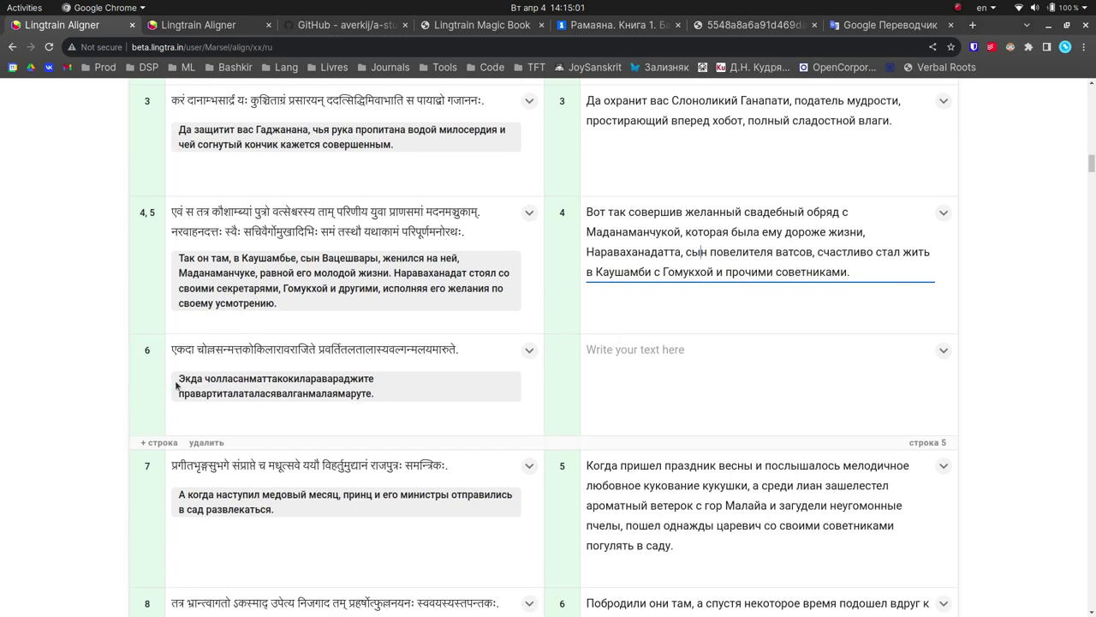
mouse_move(178, 377)
mouse_down()
mouse_move(380, 394)
mouse_move(178, 384)
mouse_up()
click(380, 395)
click(178, 385)
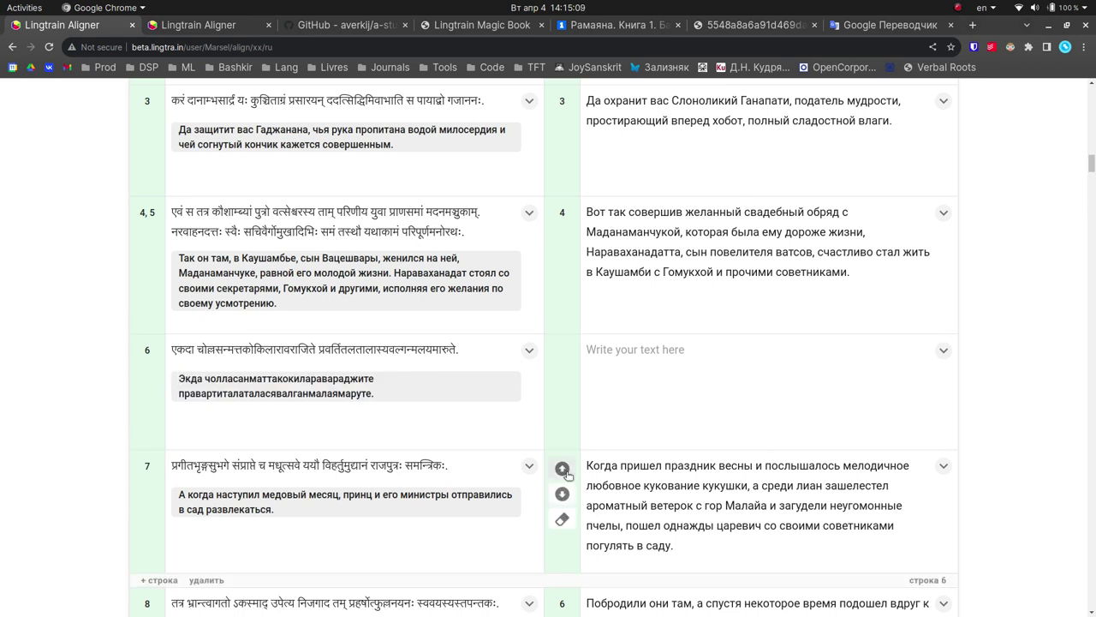
click(562, 468)
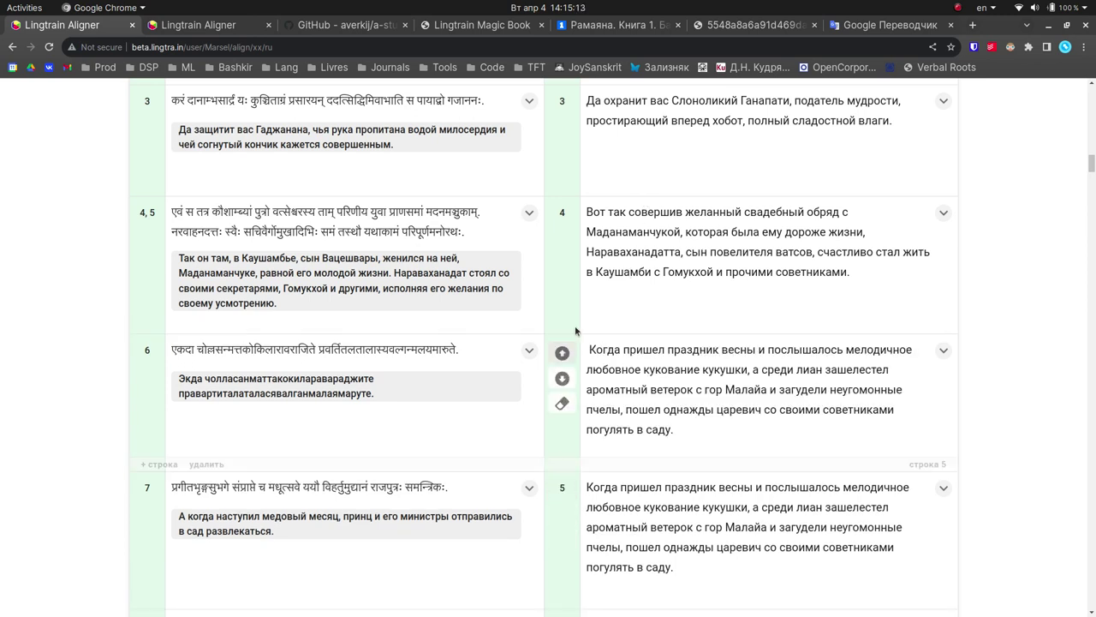
scroll(578, 372, down, 3)
mouse_move(566, 411)
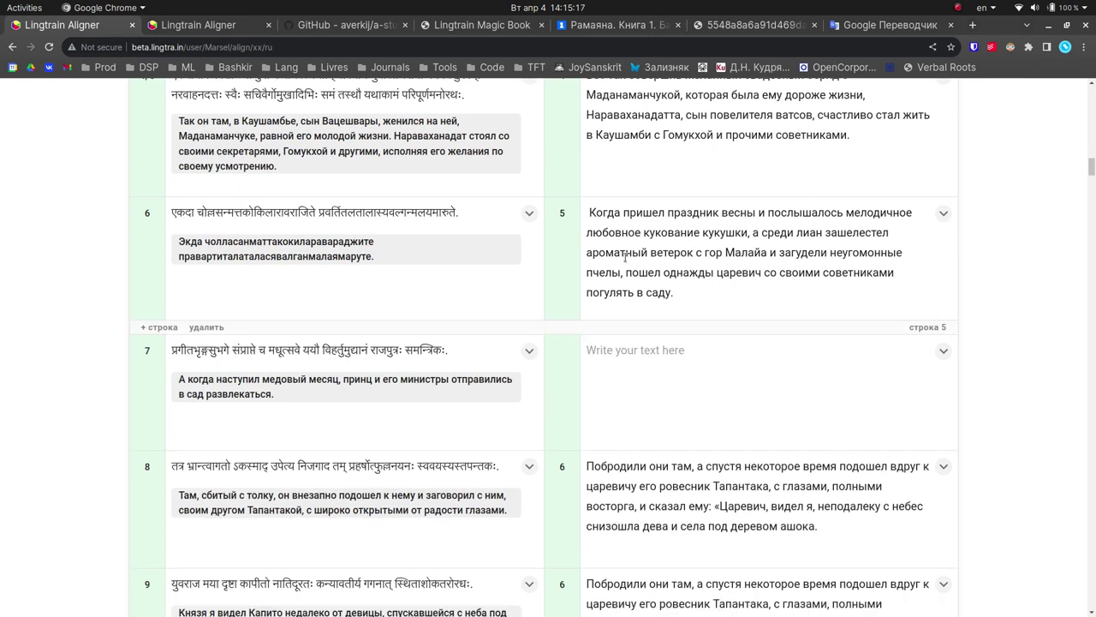
click(563, 405)
- Merge Sanskrit line 7 into the row of Sanskrit line 6 and delete the leftover row
drag(622, 273, 684, 289)
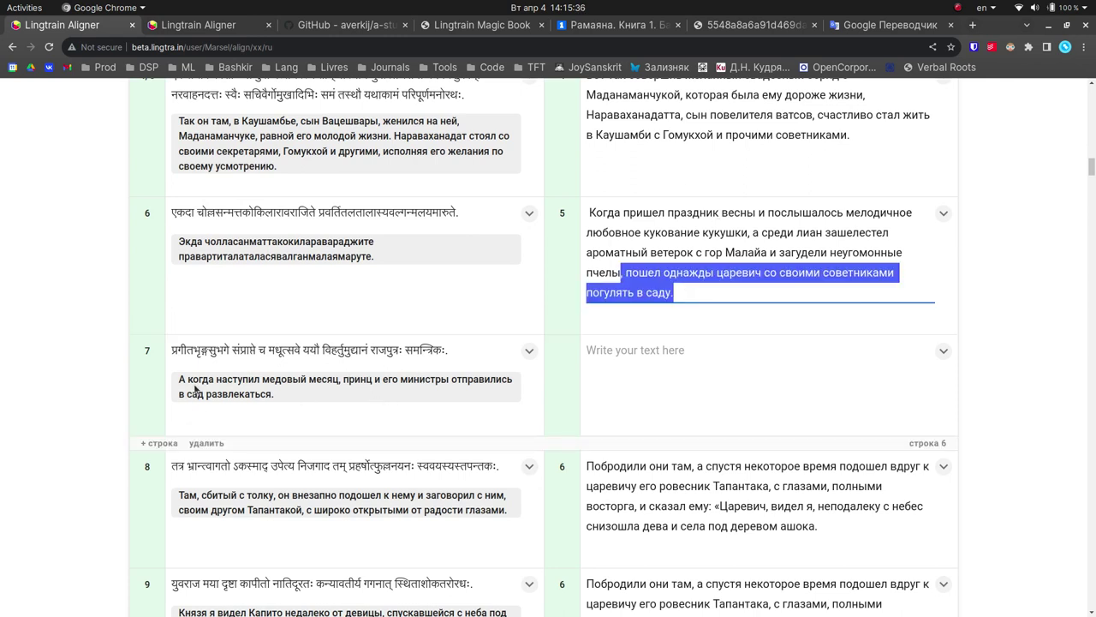
mouse_move(147, 353)
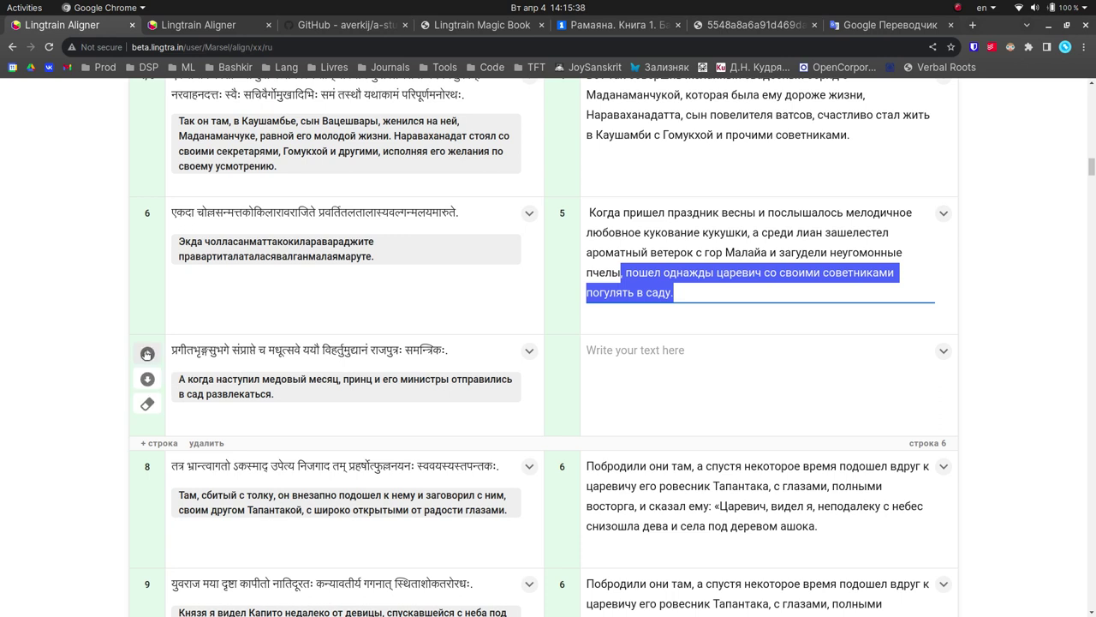
click(148, 356)
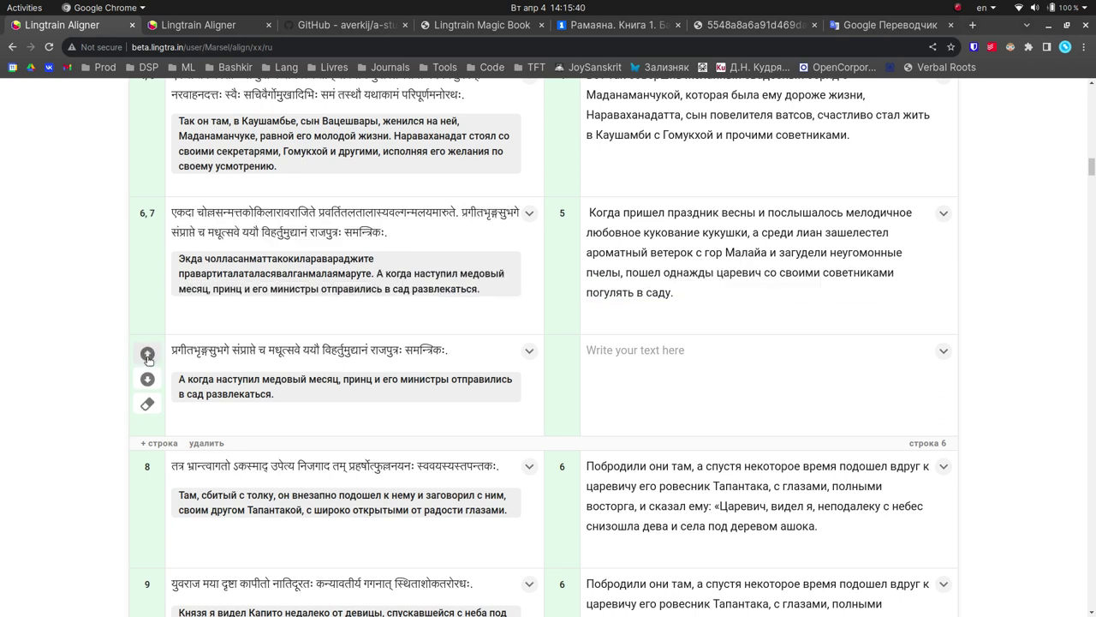
click(206, 443)
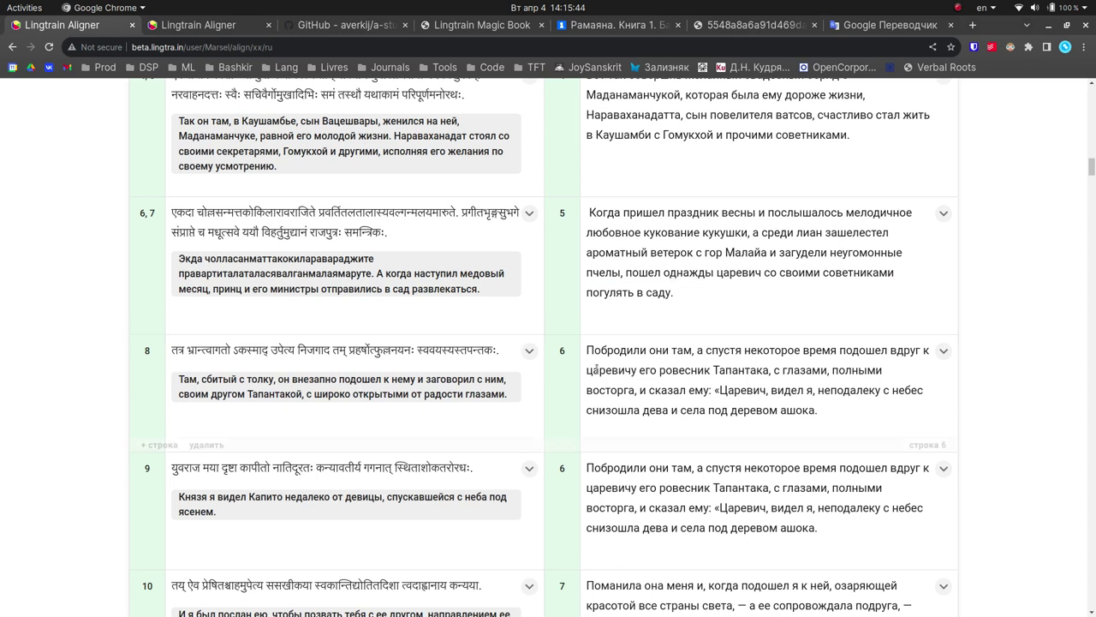
- Clear the duplicate Russian line 6 beside Sanskrit line 9 and compare the remaining copy with the subscript of Sanskrit line 8
scroll(576, 325, down, 3)
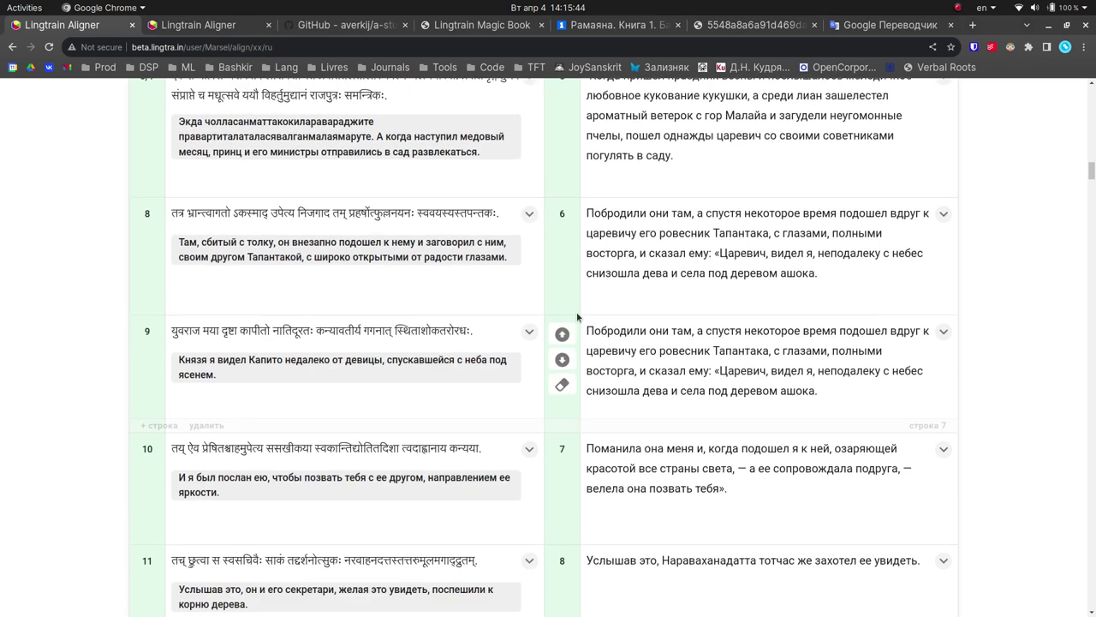
click(563, 387)
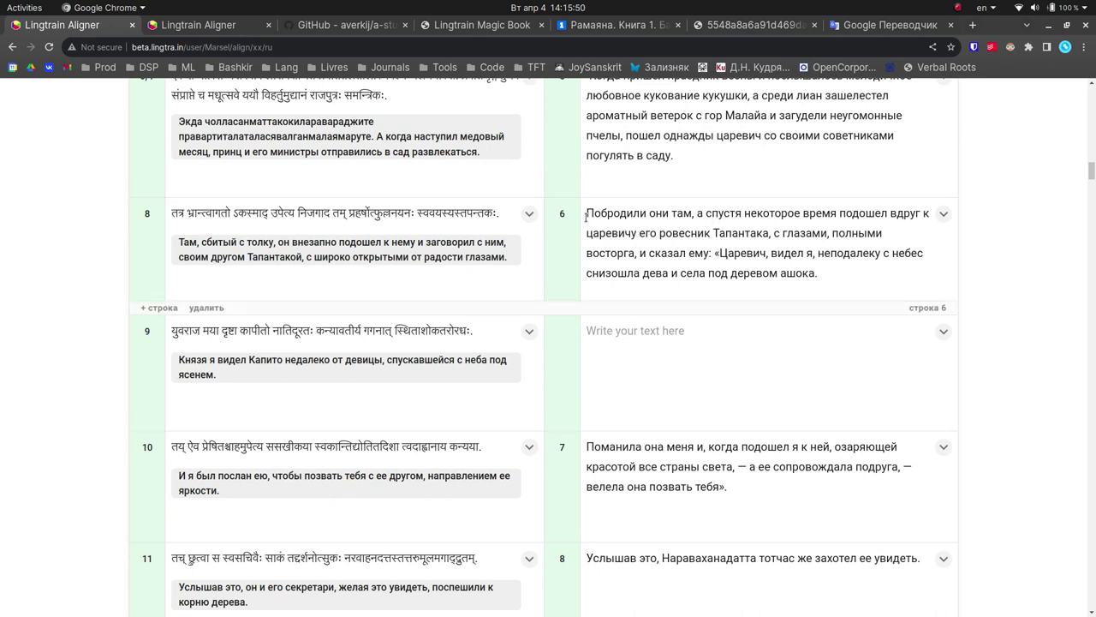
drag(586, 214, 757, 233)
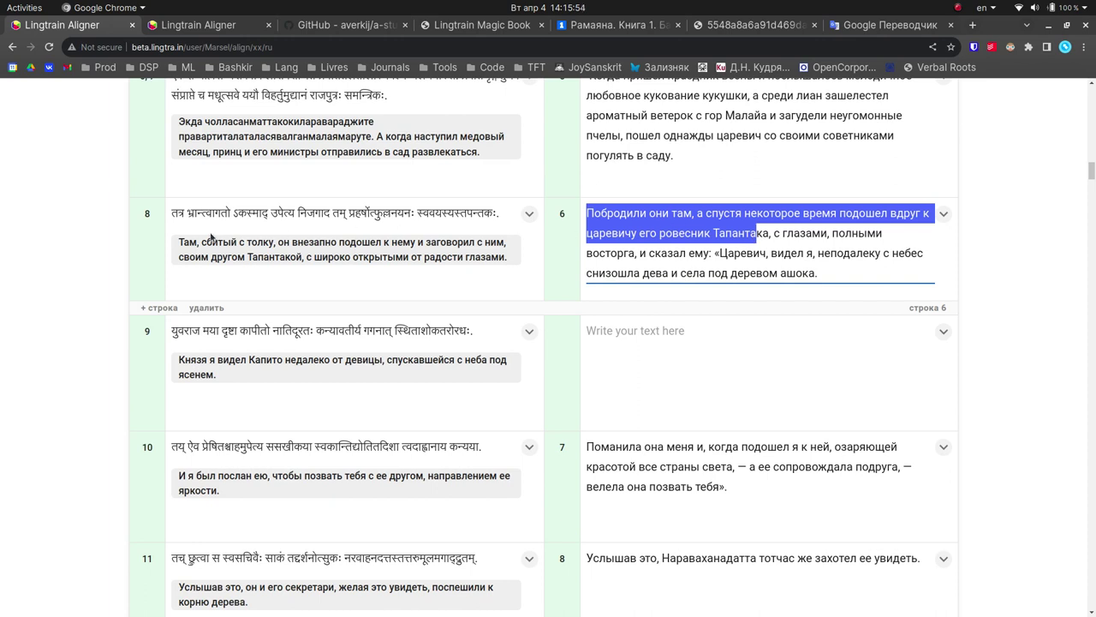
drag(180, 242, 304, 257)
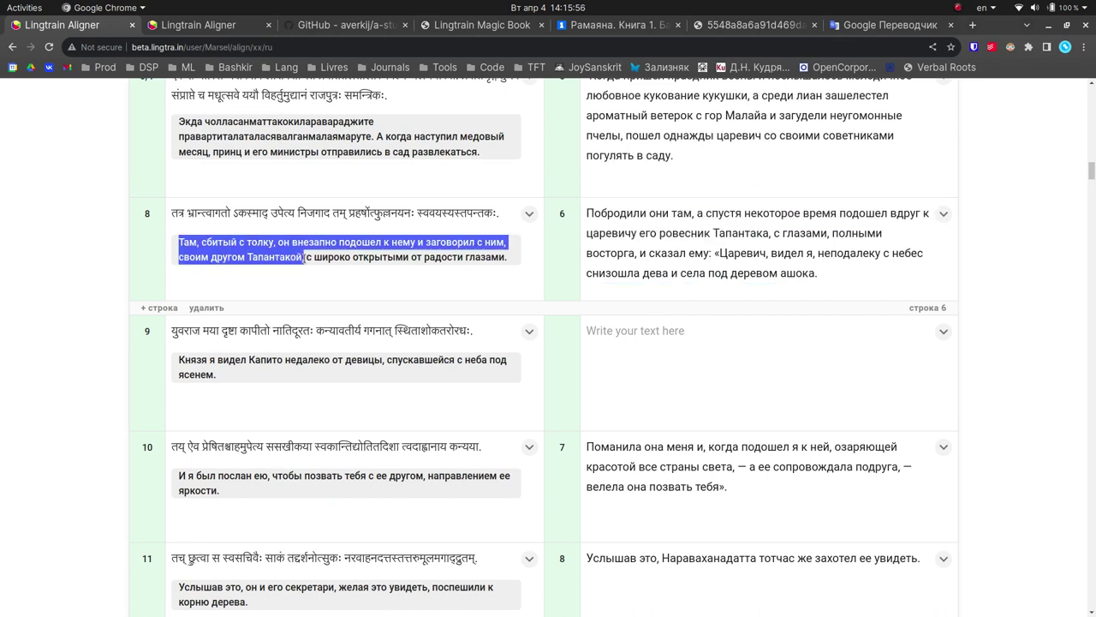
double_click(274, 257)
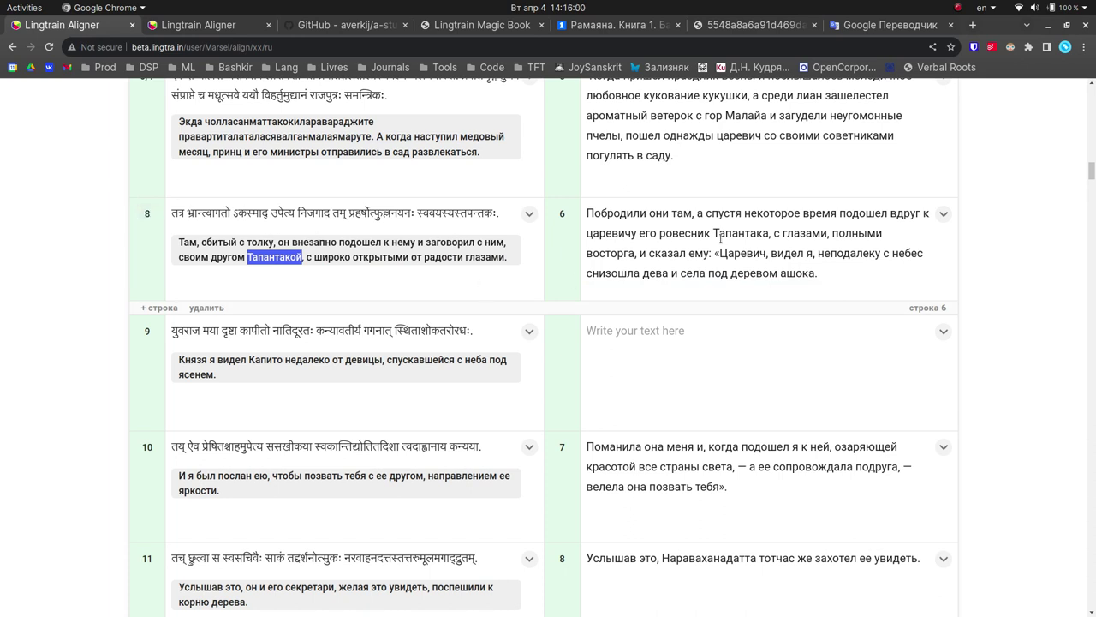
- Merge Sanskrit line 9 into the row of Sanskrit line 8, matching Russian line 6, and delete the leftover row
drag(721, 253, 813, 276)
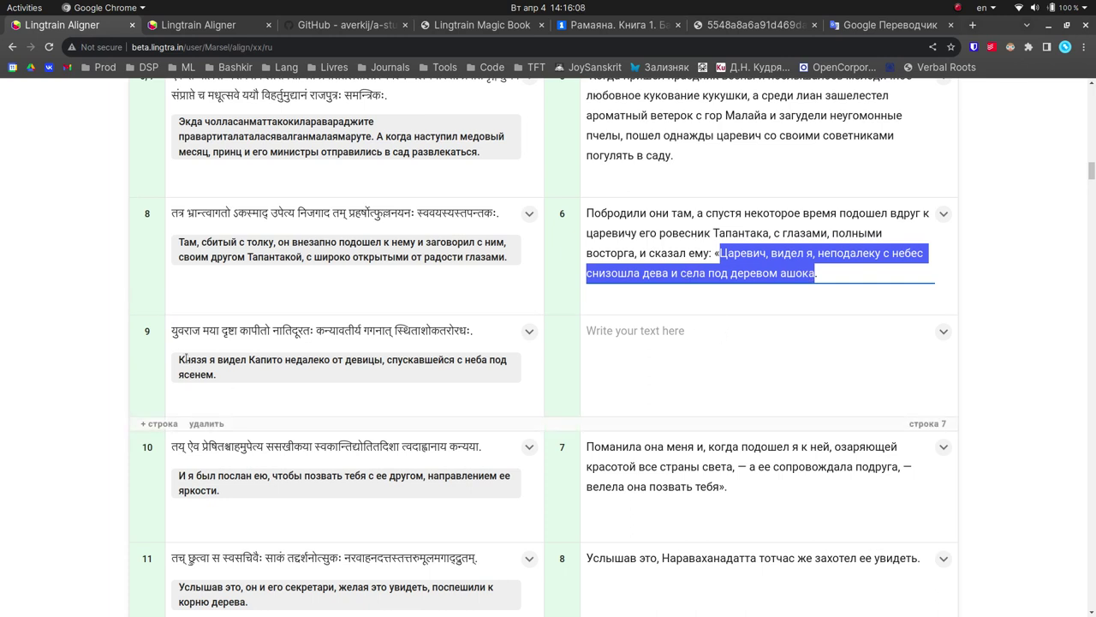
drag(186, 358, 215, 375)
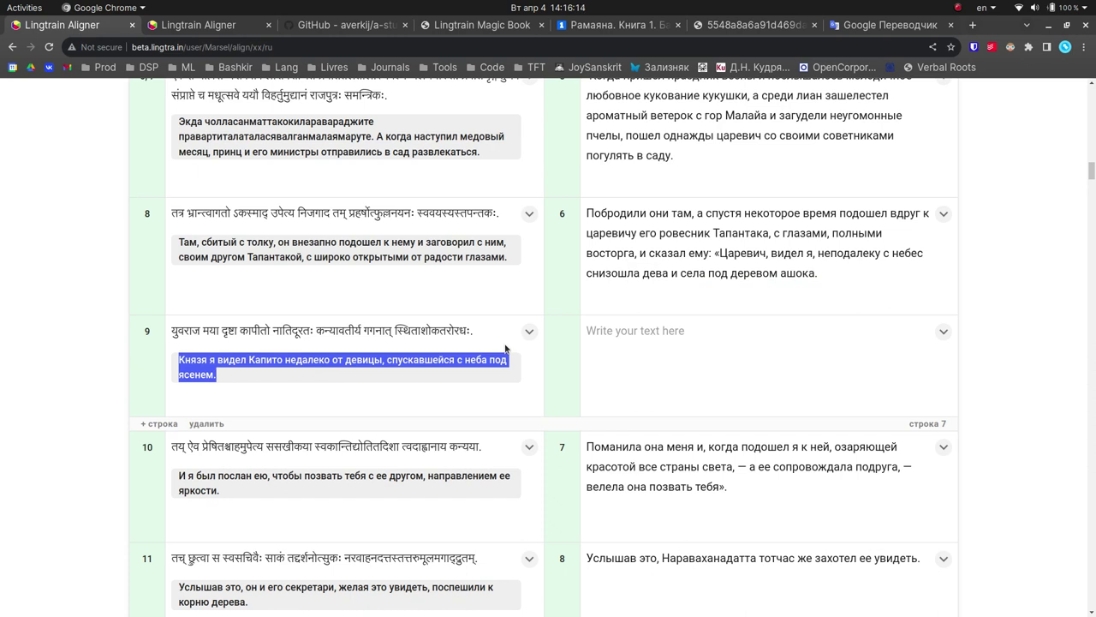
double_click(195, 374)
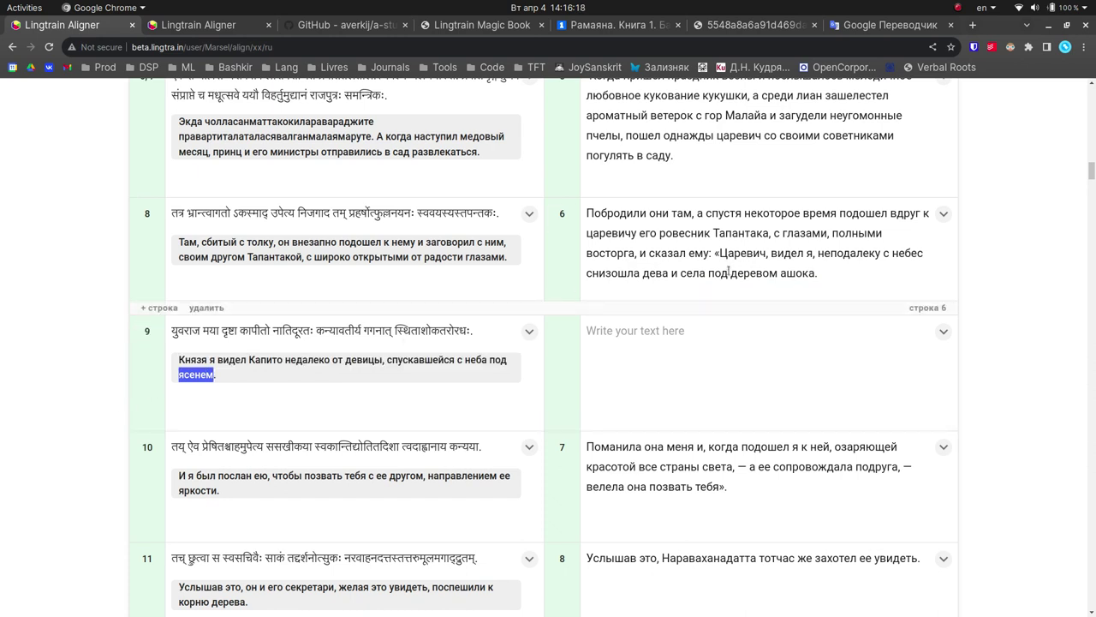
drag(729, 273, 818, 272)
click(823, 274)
mouse_move(148, 332)
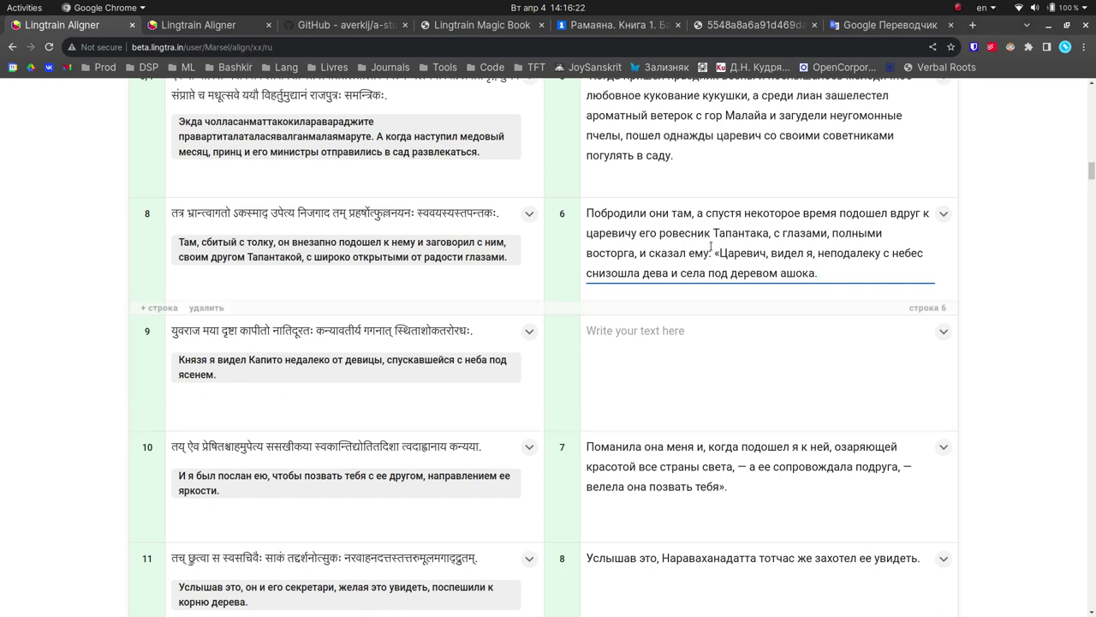
click(148, 332)
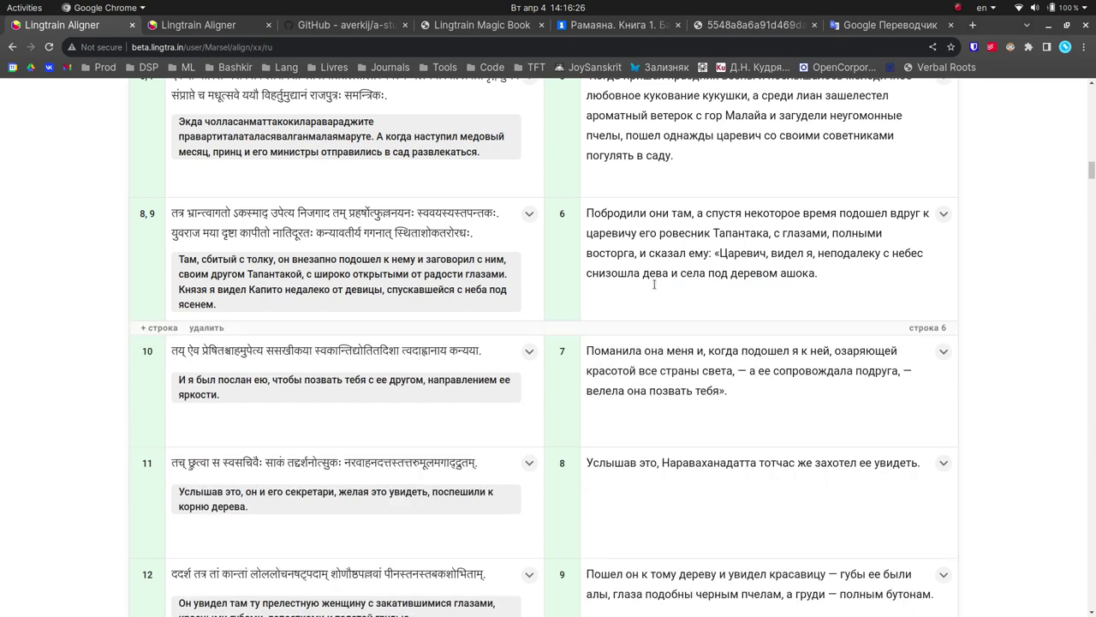
- Look over the remaining aligned rows on the first editor page and return to the Conflicts section
scroll(666, 274, down, 5)
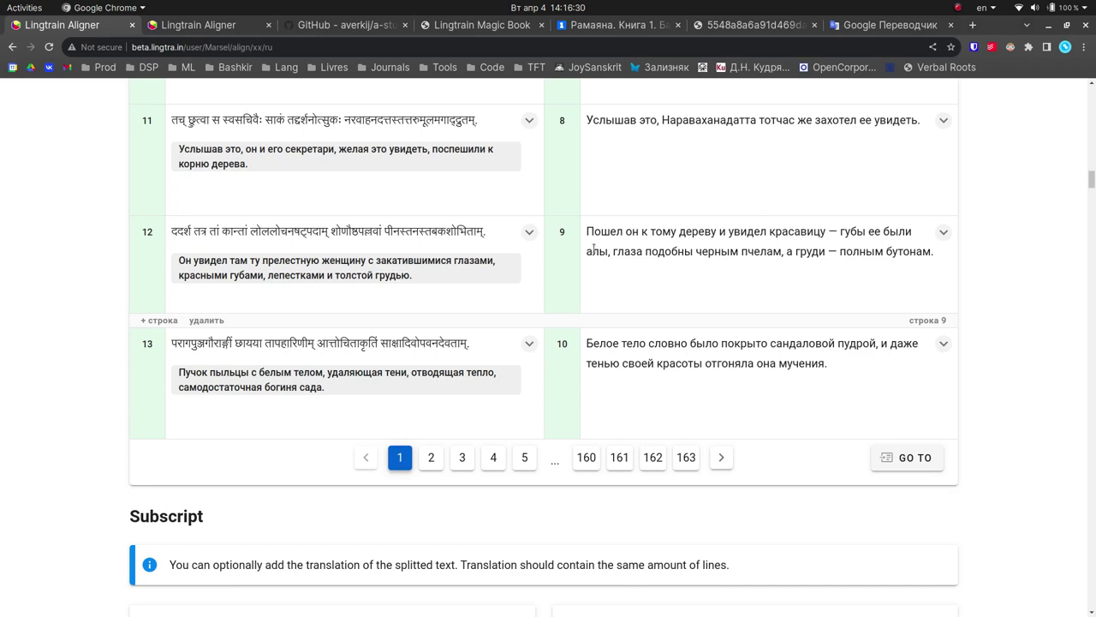
scroll(604, 221, down, 4)
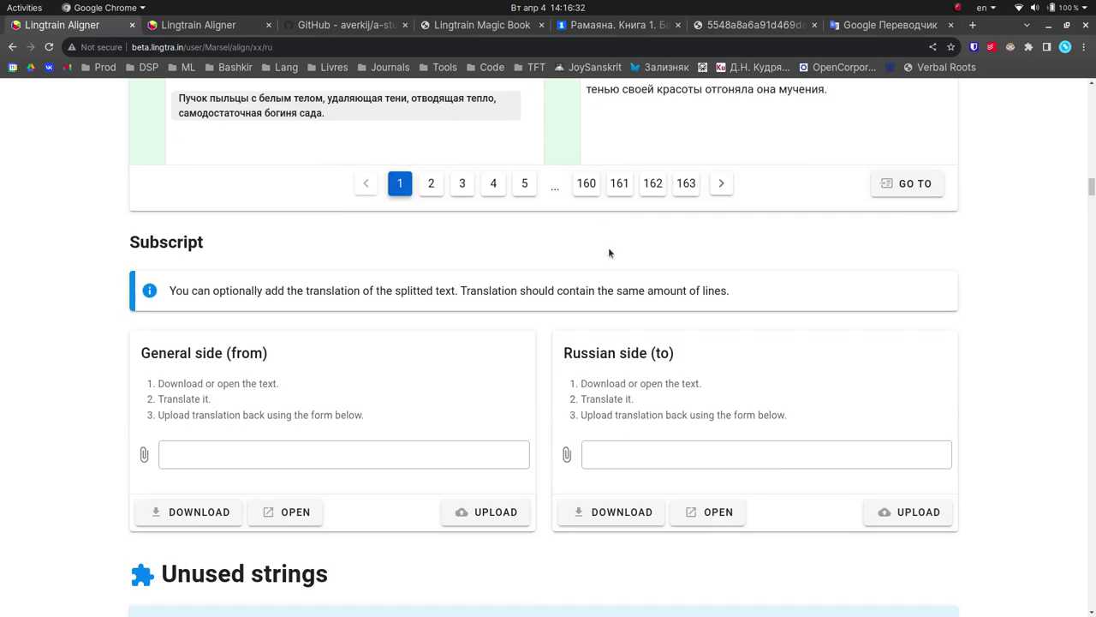
scroll(609, 247, up, 10)
scroll(613, 254, up, 8)
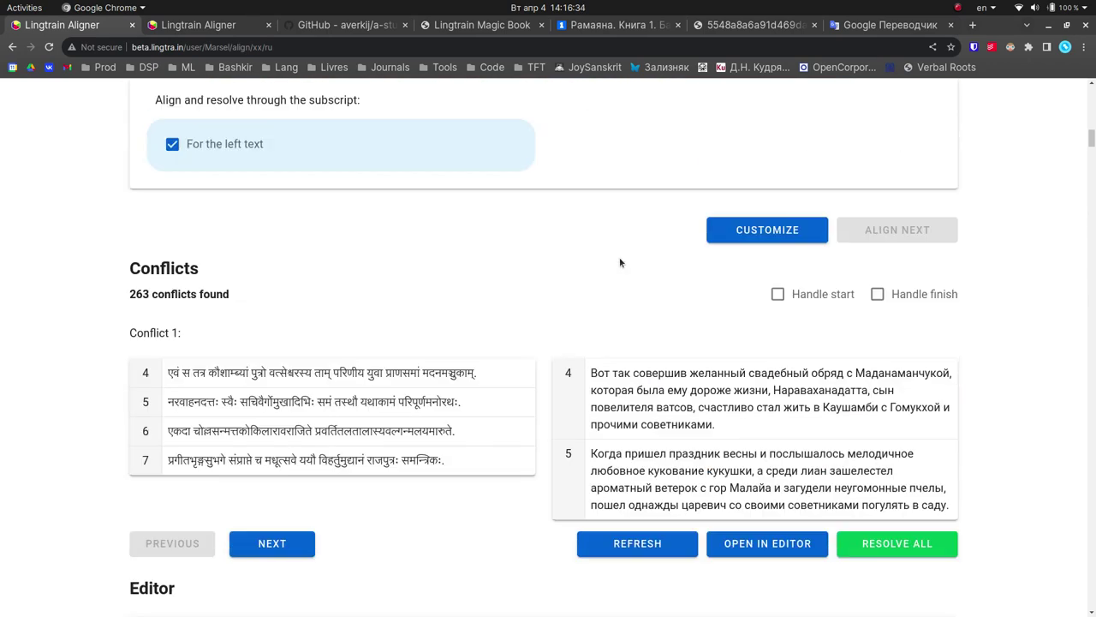
drag(122, 279, 204, 278)
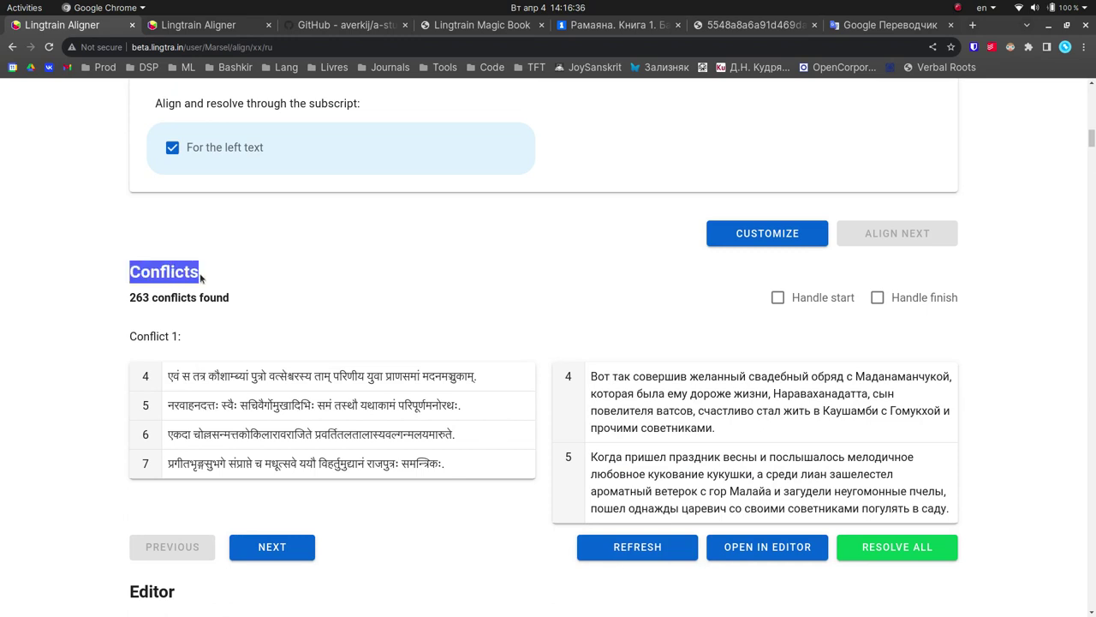
- Read through the first conflicts and advance to conflict 3, checking which Sanskrit and Russian lines each one covers
drag(129, 298, 146, 297)
click(147, 299)
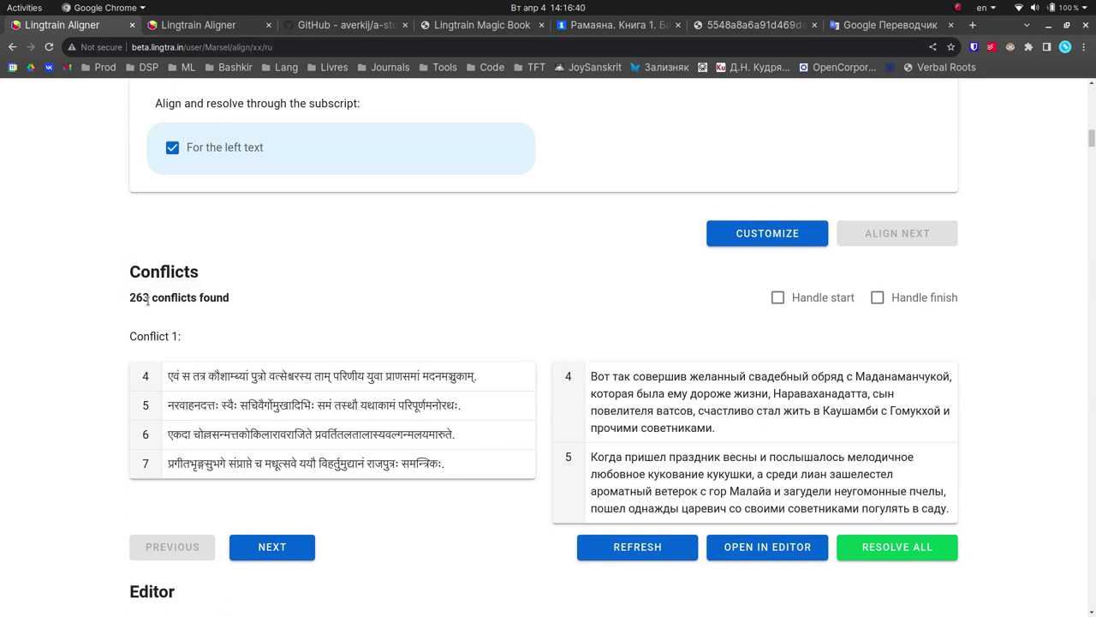
click(283, 546)
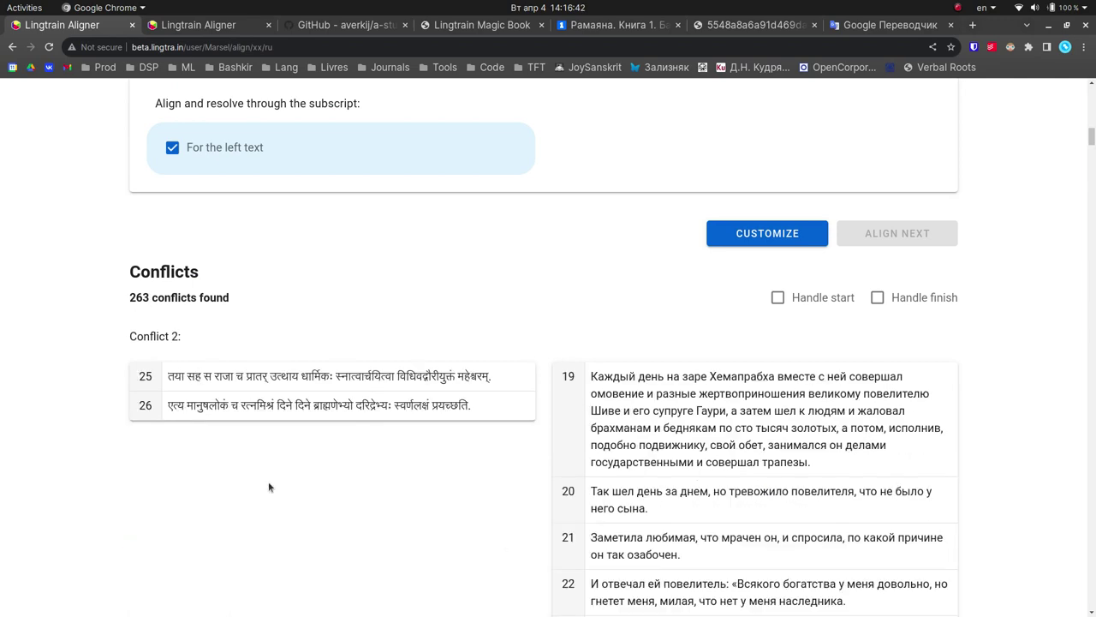
scroll(271, 440, down, 10)
scroll(268, 439, up, 15)
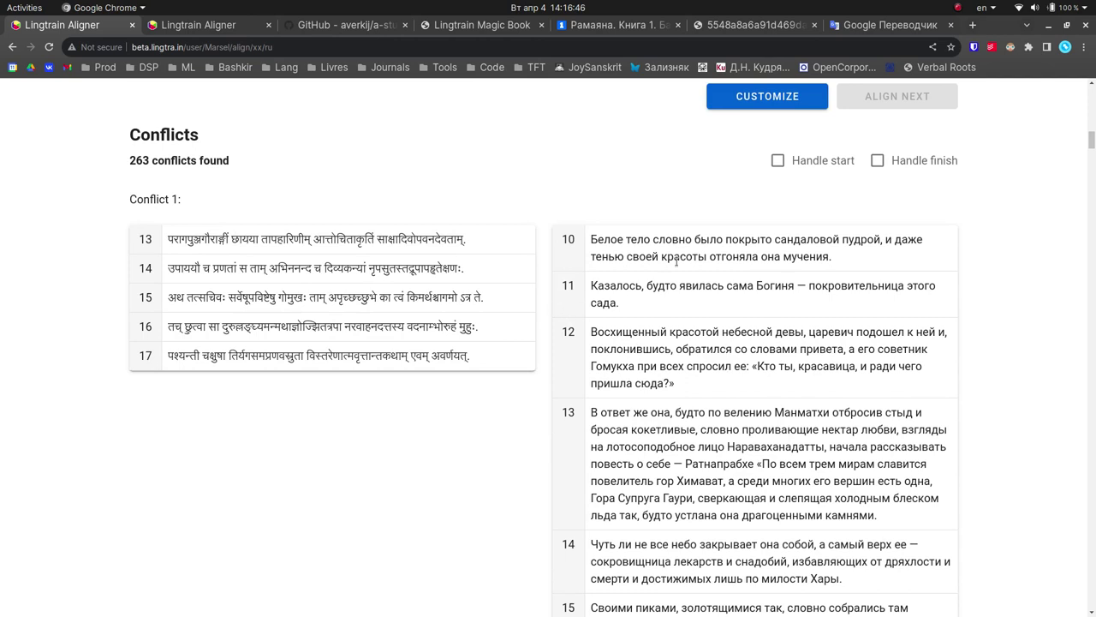
scroll(676, 262, down, 12)
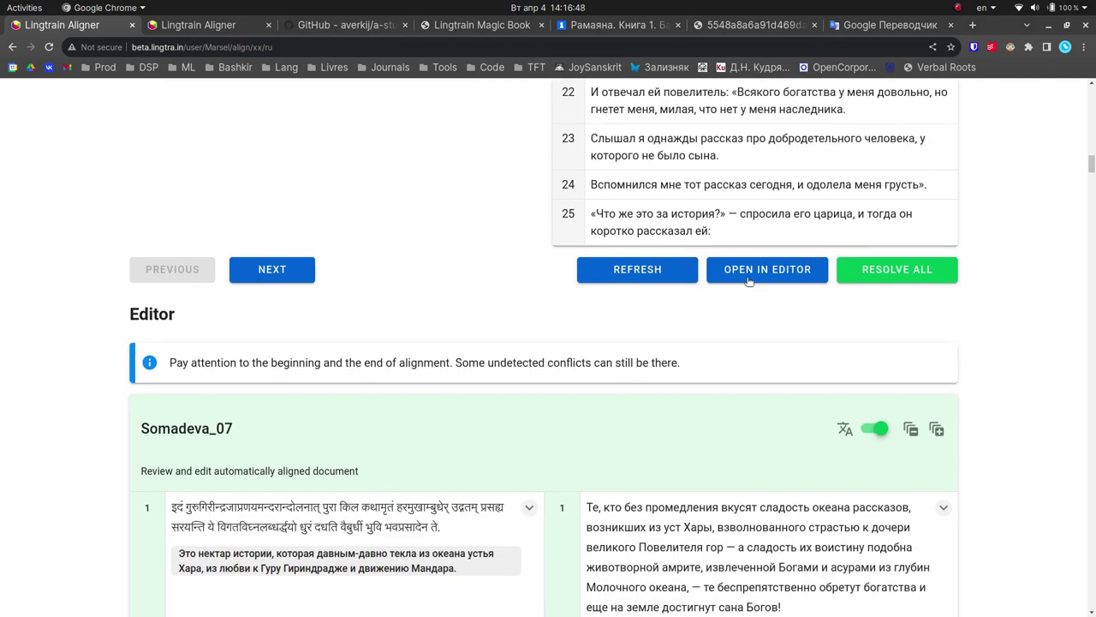
click(293, 268)
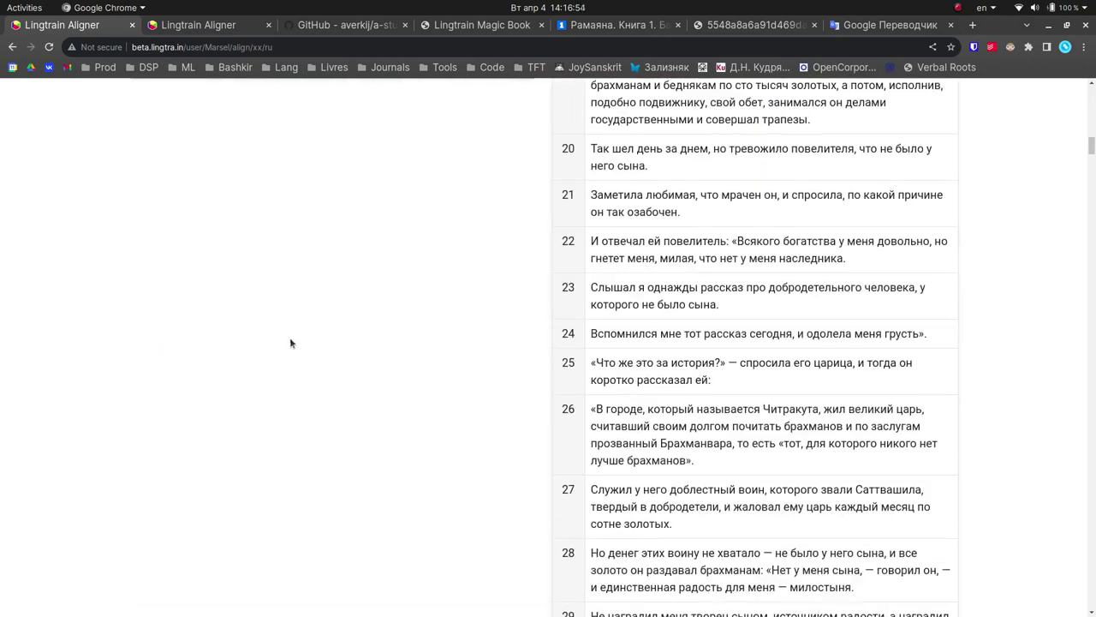
scroll(317, 292, down, 5)
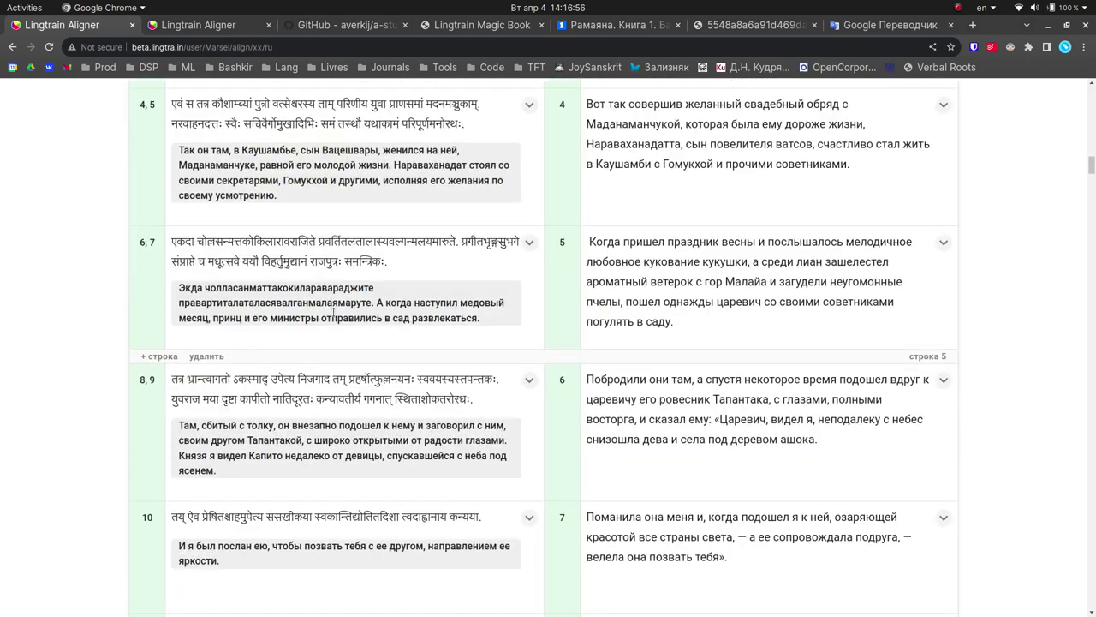
scroll(334, 314, up, 15)
scroll(417, 321, down, 3)
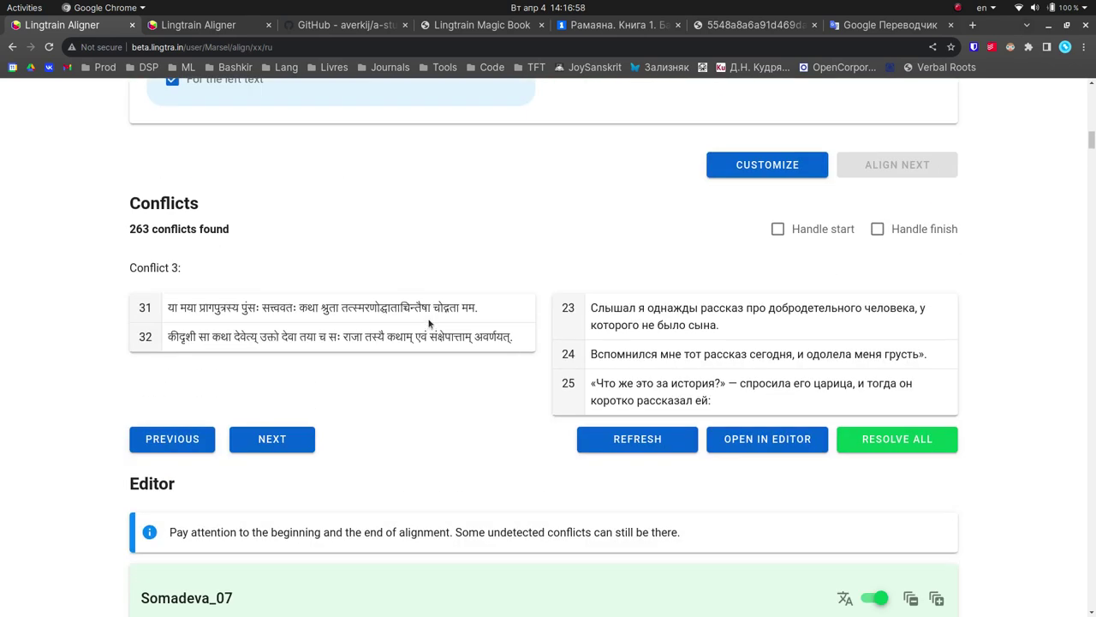
- Open conflict 3 in the editor and compare the subscripts of Sanskrit lines 30 to 33 with the Russian lines beside them
scroll(429, 323, down, 2)
click(790, 372)
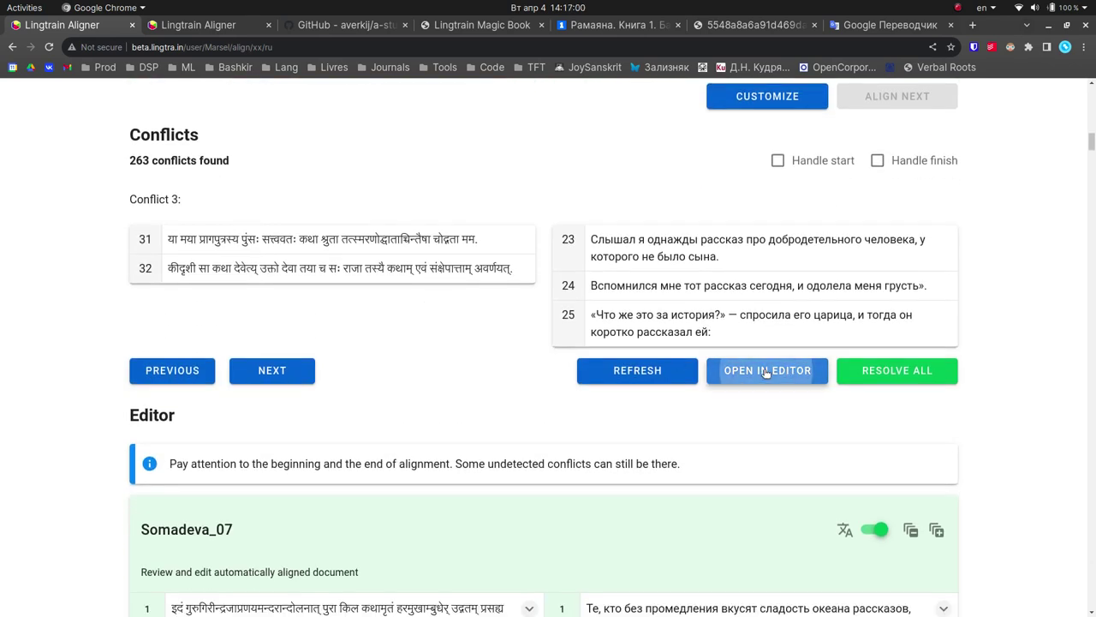
scroll(387, 302, down, 10)
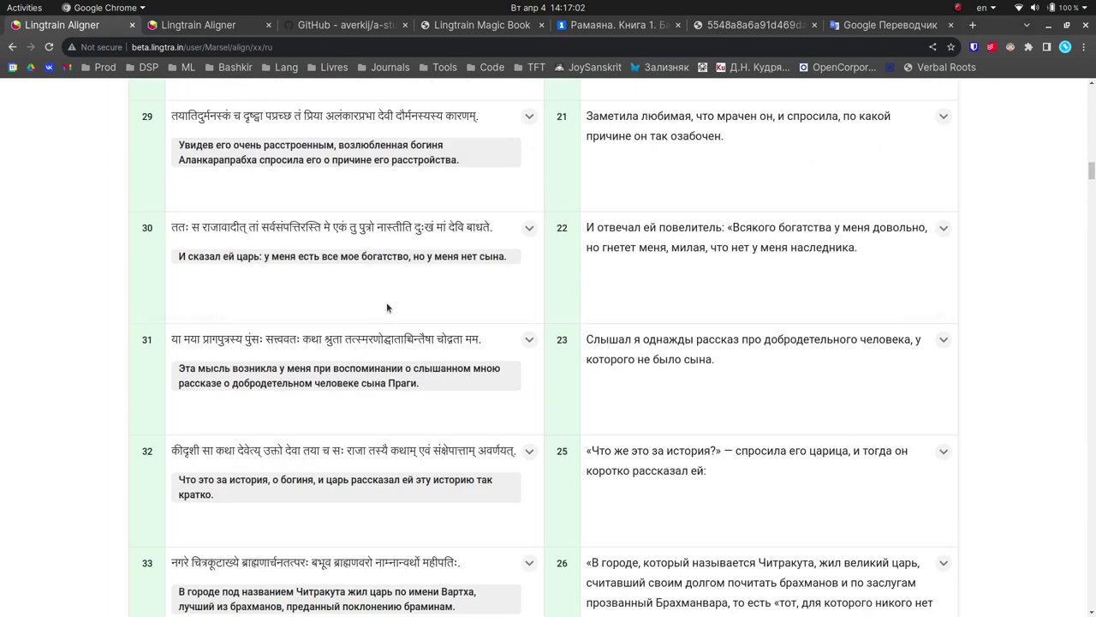
click(560, 231)
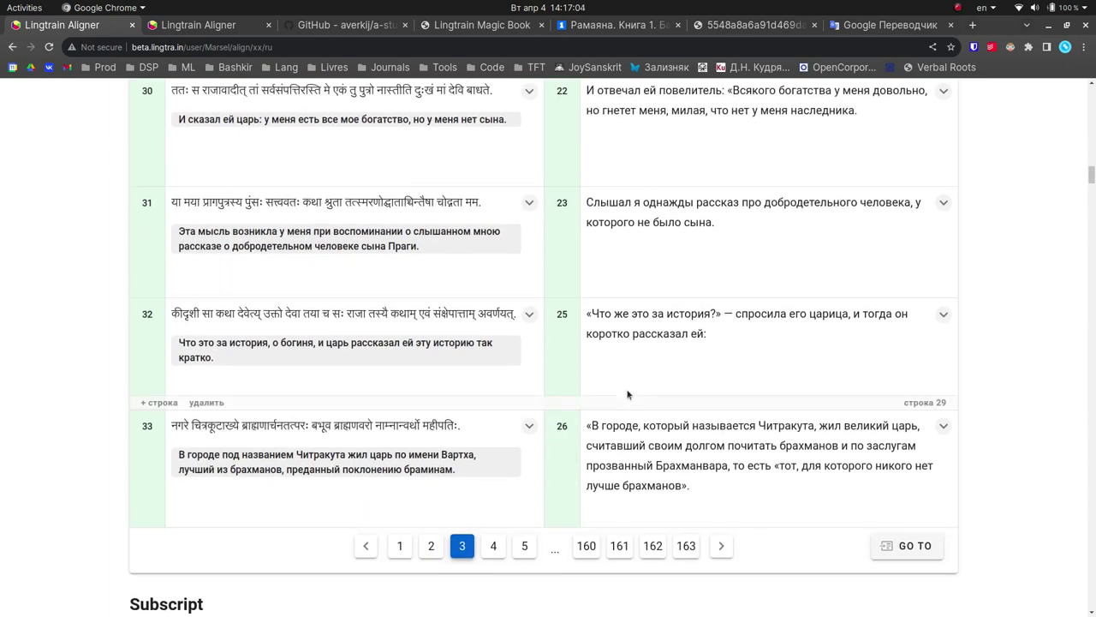
scroll(657, 341, up, 3)
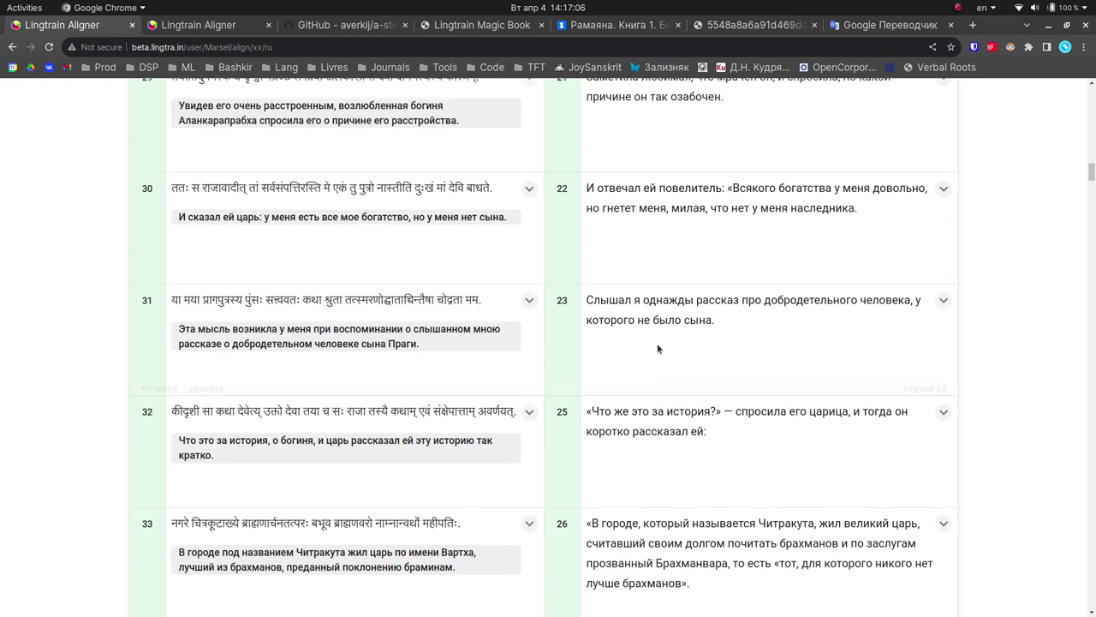
scroll(634, 351, down, 6)
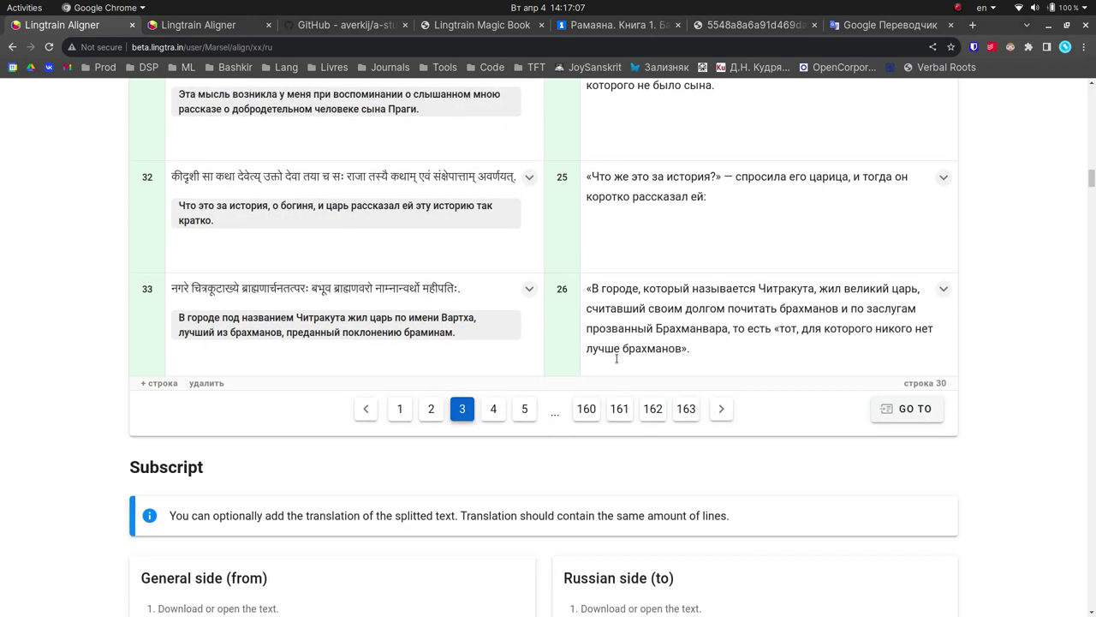
- Go back to the first editor page, review its merged rows, and return to the Conflicts section
click(399, 409)
drag(1091, 189, 1090, 145)
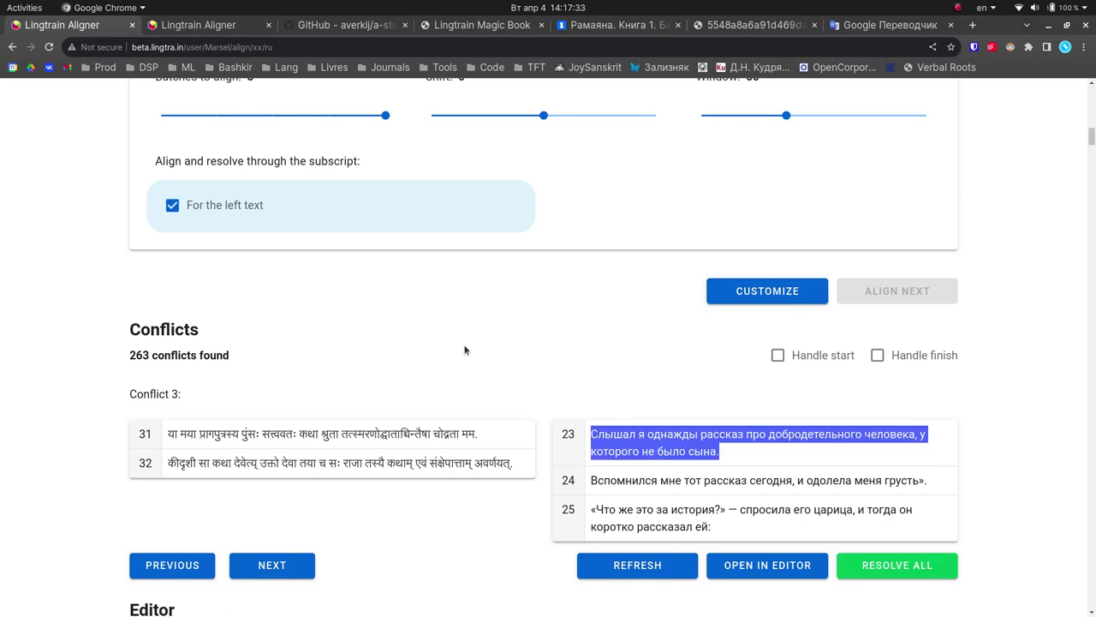
scroll(435, 355, down, 3)
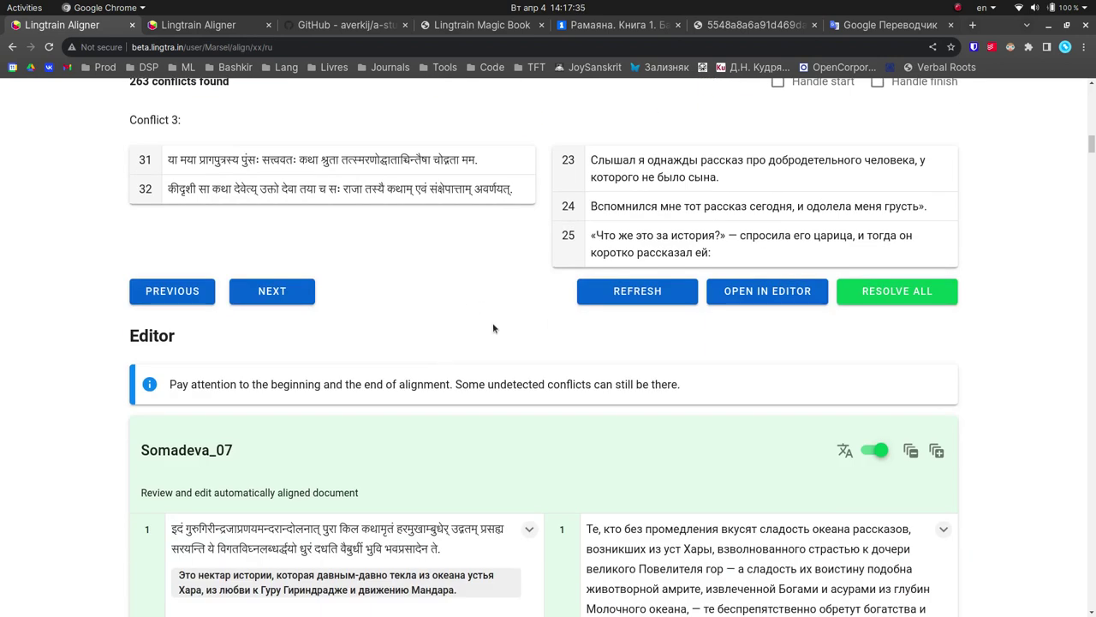
scroll(503, 323, down, 7)
scroll(524, 407, down, 2)
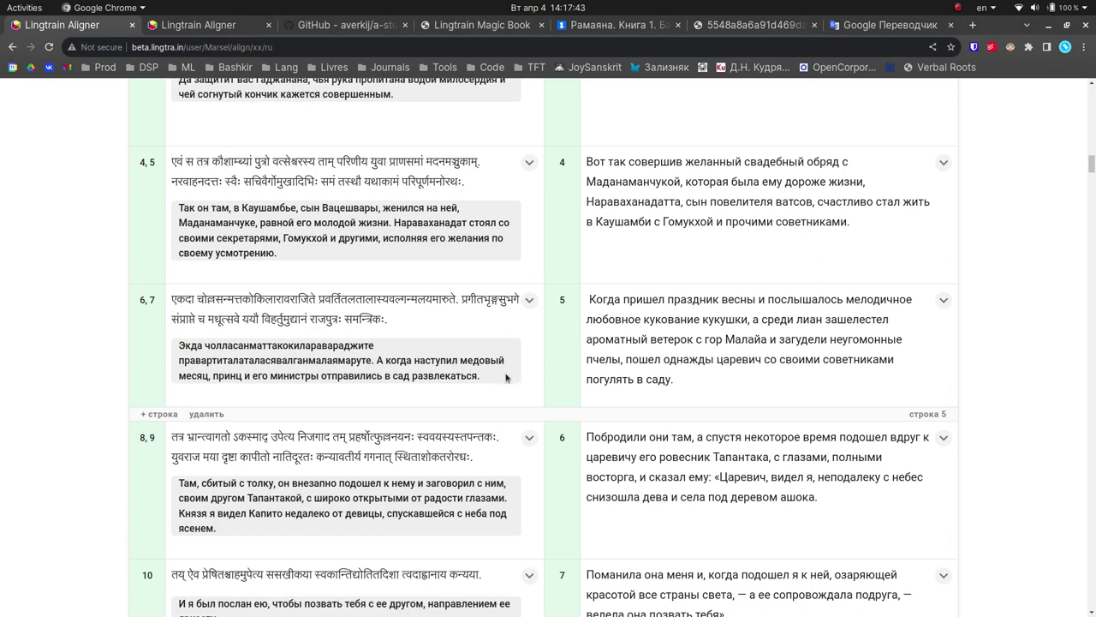
scroll(505, 377, up, 1)
scroll(514, 390, up, 5)
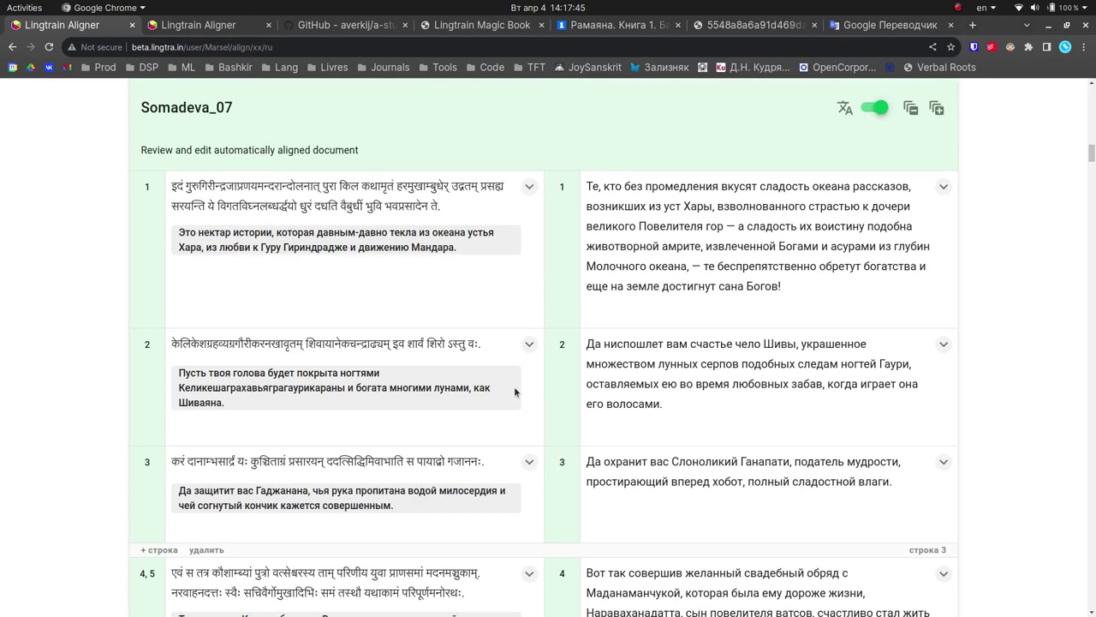
scroll(513, 386, up, 10)
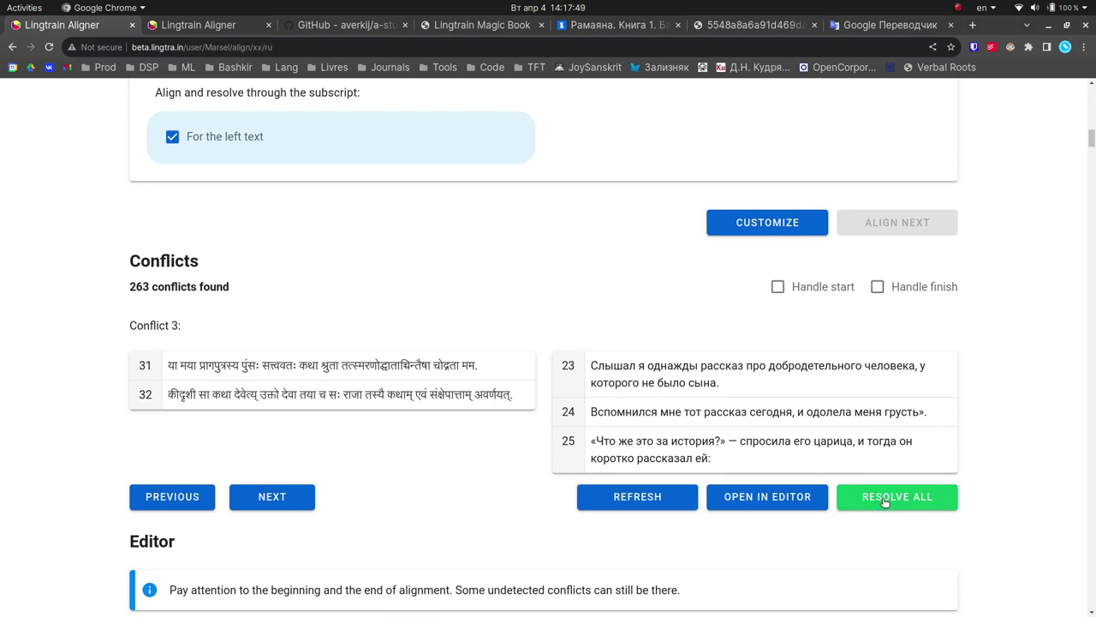
- Resolve all detected conflicts automatically and check the updated conflict count
click(885, 501)
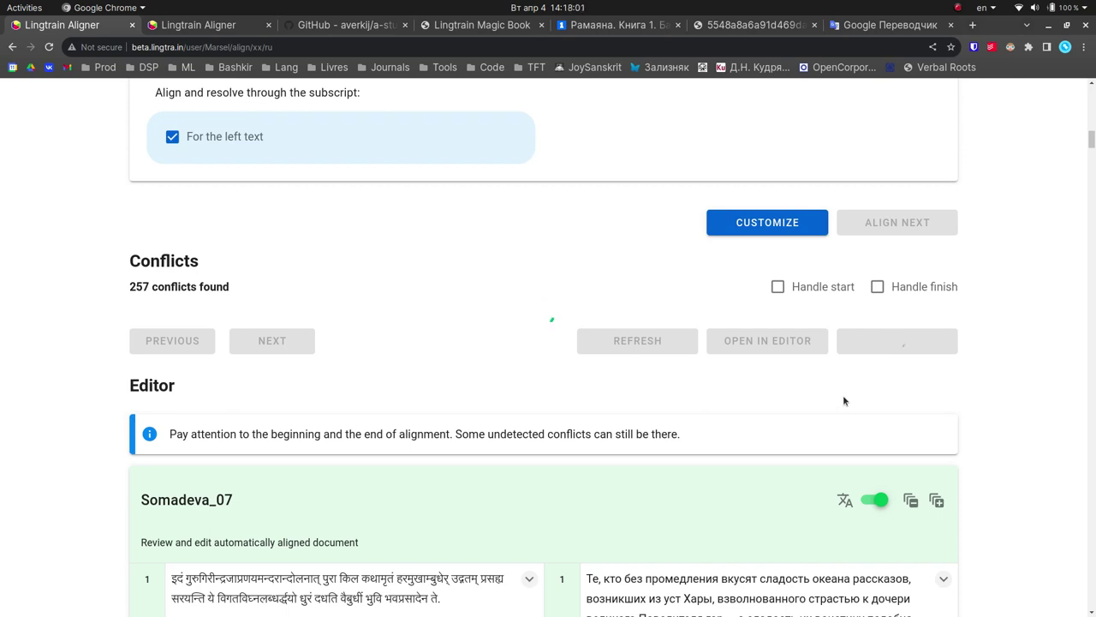
drag(129, 288, 152, 287)
click(151, 287)
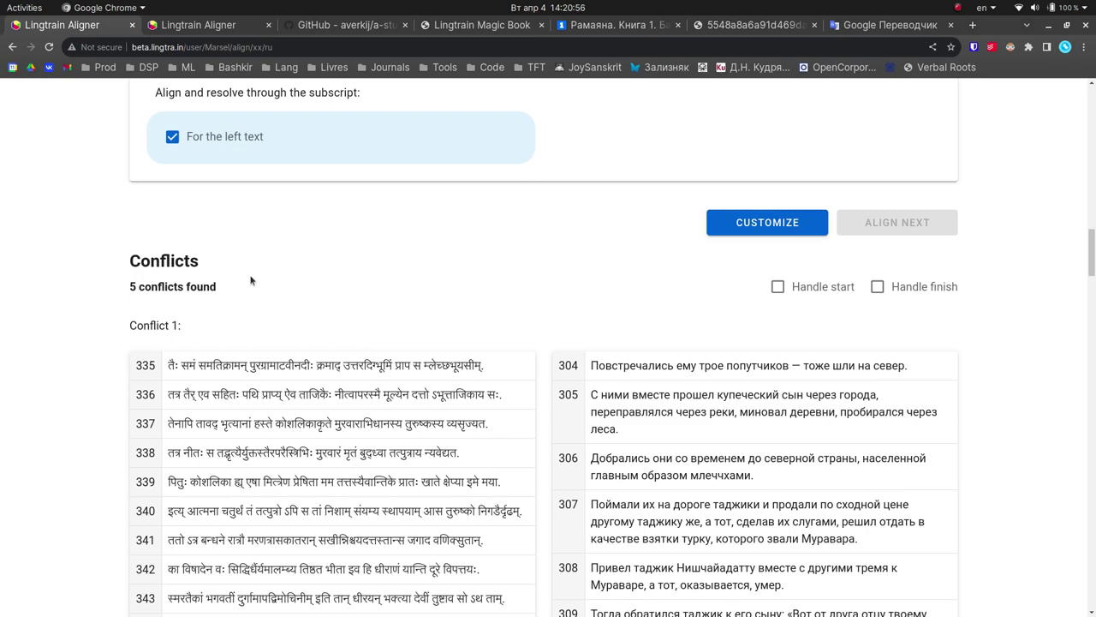
- Examine the lines of the first remaining conflict, starting at Sanskrit line 335, and advance to conflict 2
scroll(258, 278, down, 2)
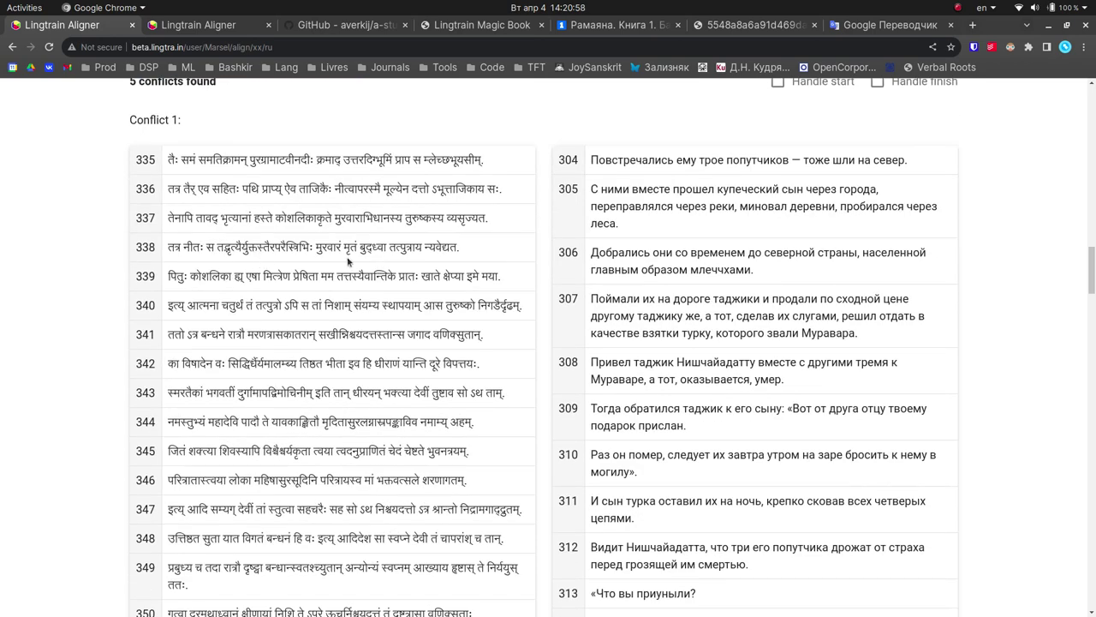
scroll(347, 256, down, 8)
scroll(498, 323, up, 4)
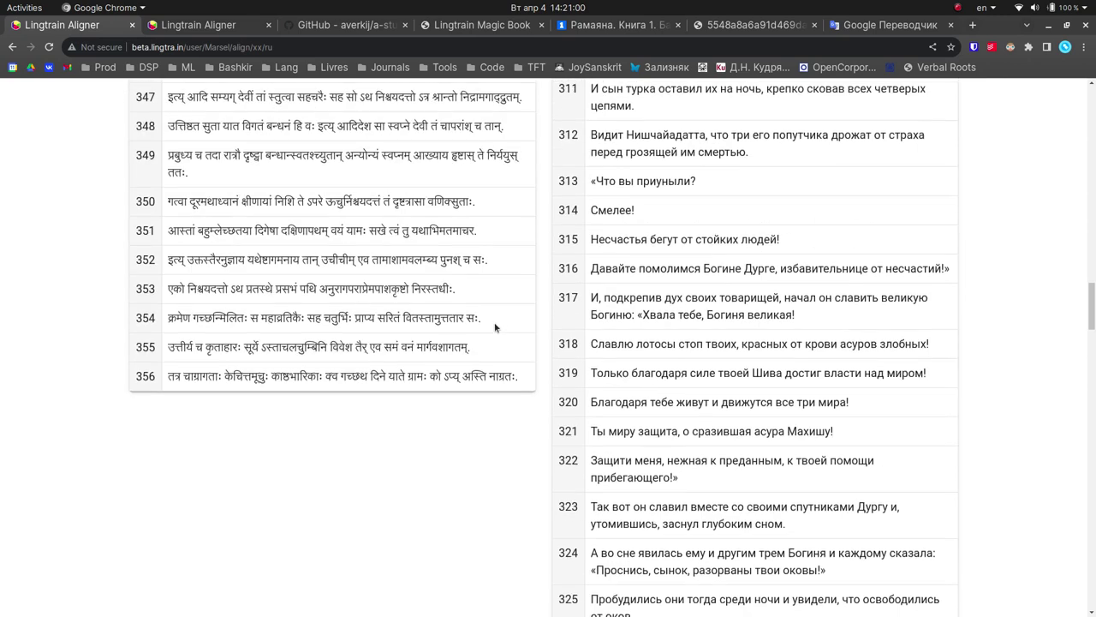
scroll(489, 318, up, 4)
scroll(479, 320, down, 4)
scroll(163, 462, down, 8)
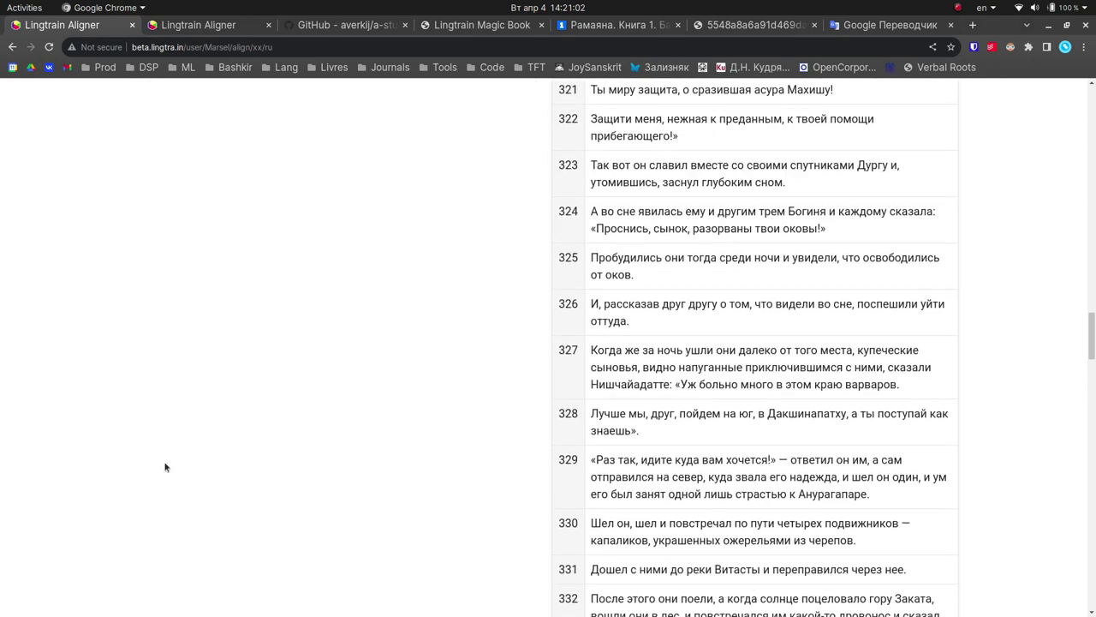
click(271, 259)
- Examine the alignment visualizations of batches 1 to 9 for breaks in the diagonal
drag(1092, 467, 1092, 242)
scroll(649, 302, down, 5)
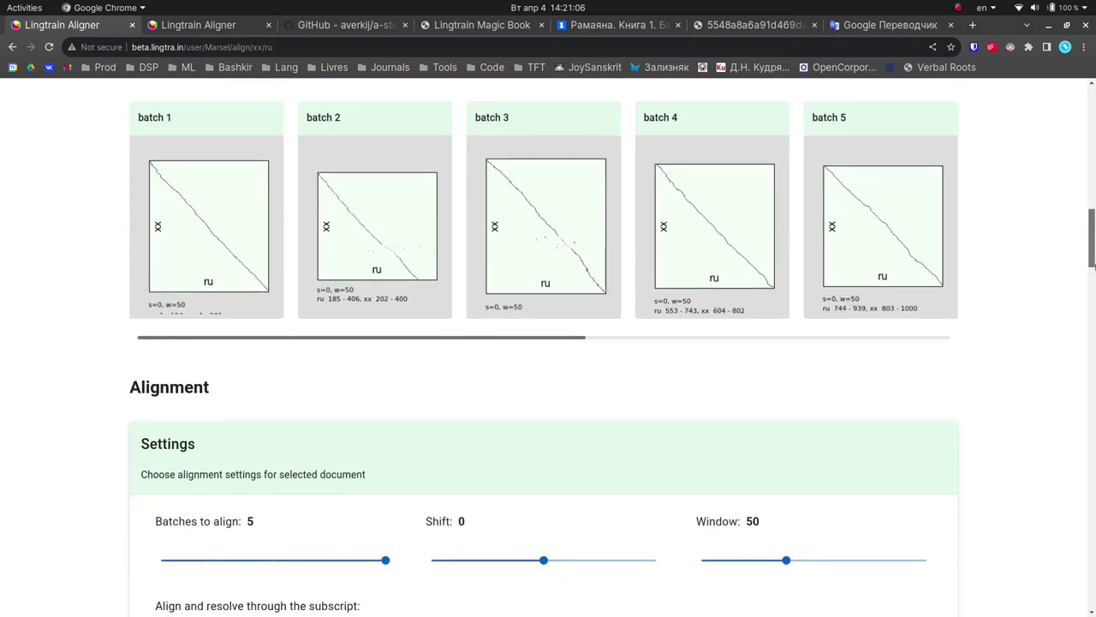
scroll(649, 301, up, 3)
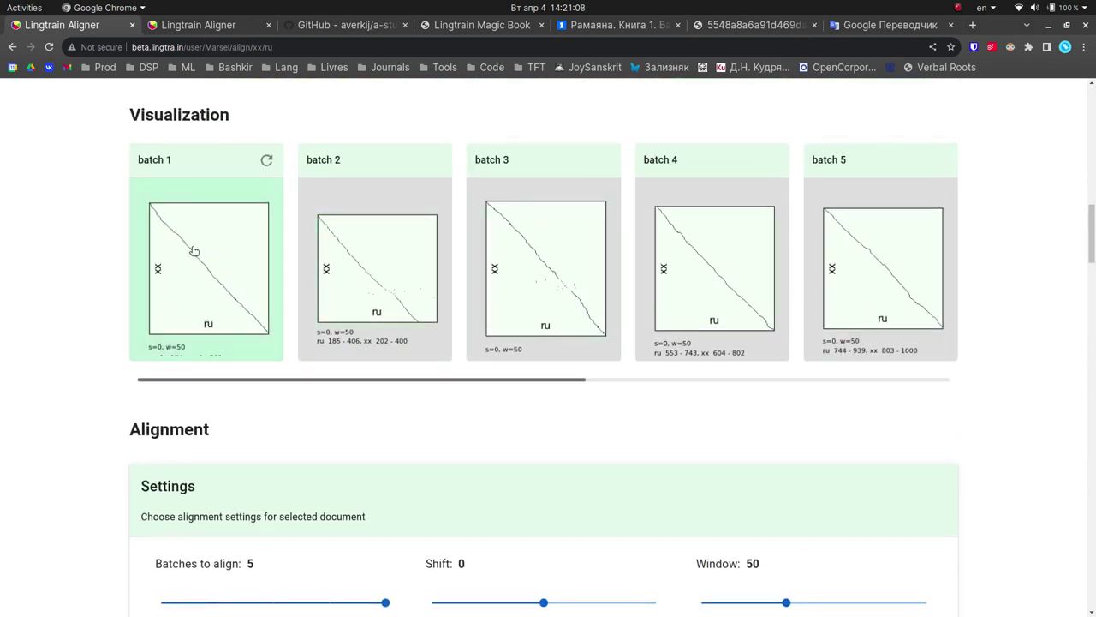
drag(245, 382, 619, 380)
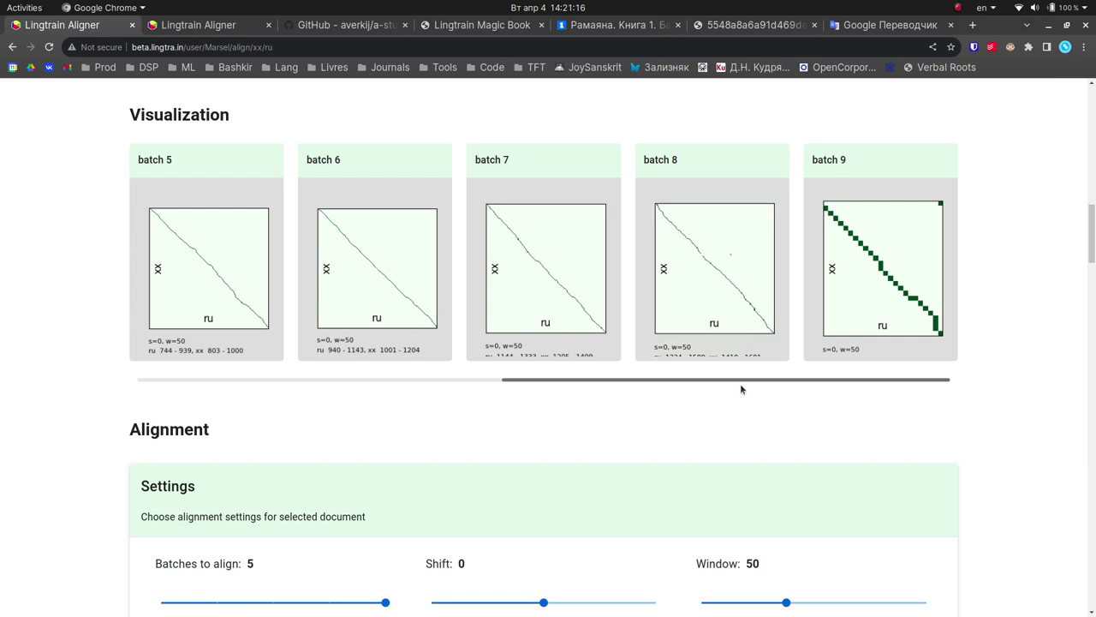
drag(636, 385, 232, 378)
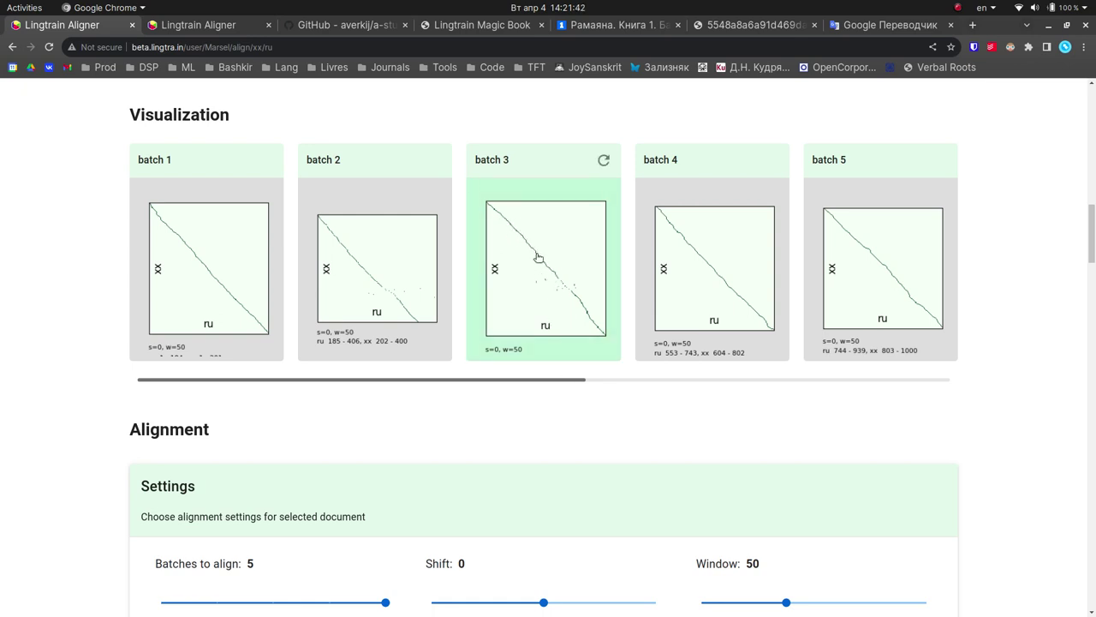
- Return to conflict 2 in the Conflicts section and inspect Sanskrit lines 518 and 519
scroll(515, 313, down, 4)
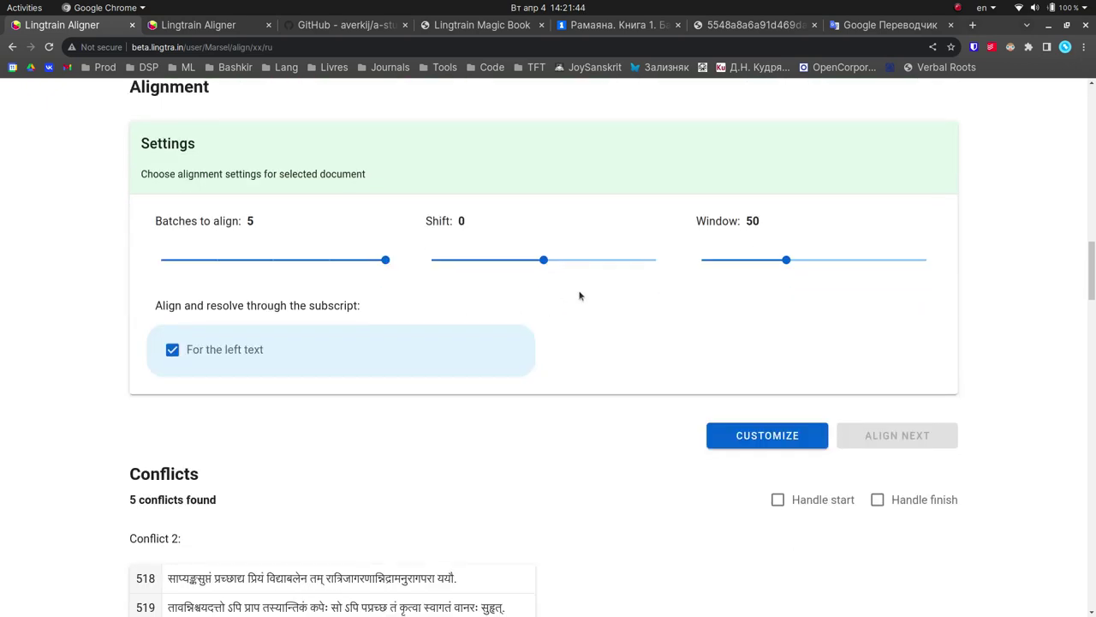
scroll(571, 308, down, 9)
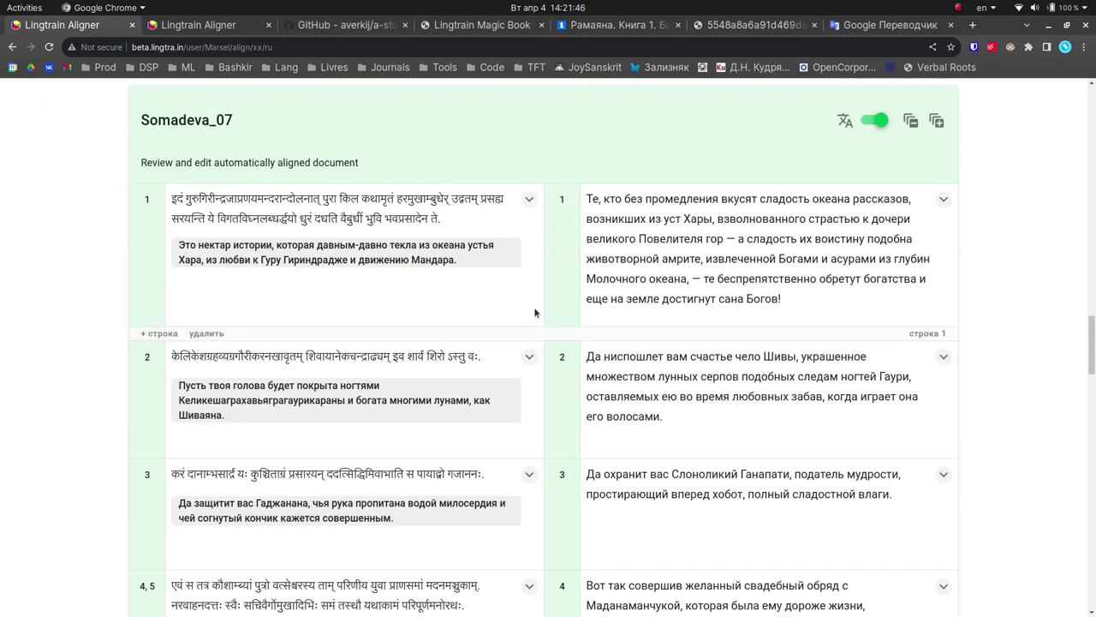
scroll(534, 313, down, 5)
scroll(536, 319, up, 9)
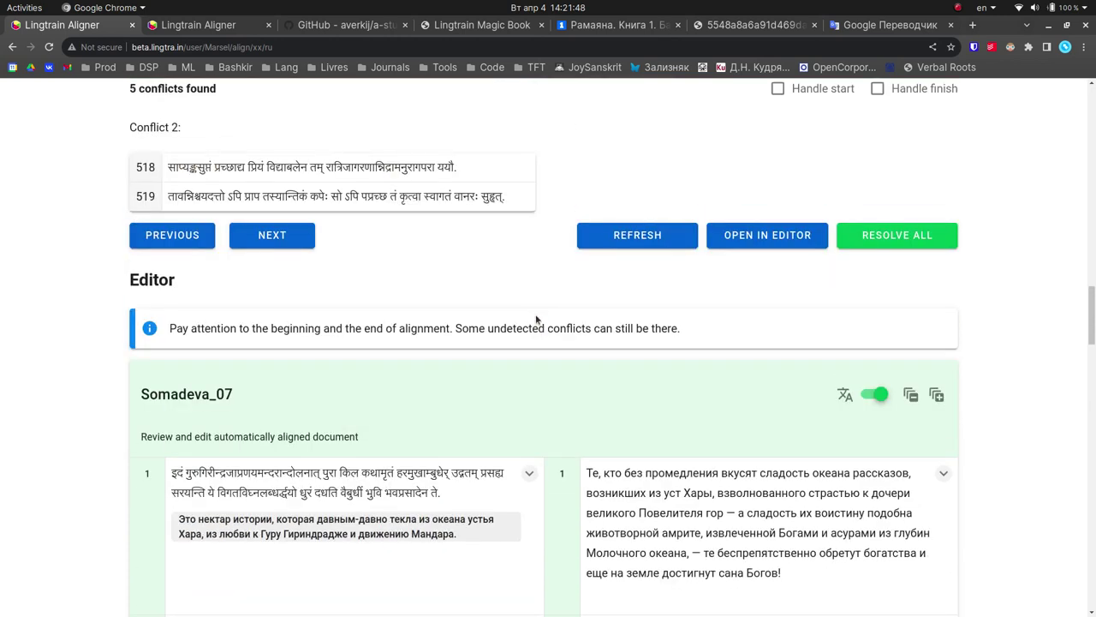
scroll(536, 320, up, 2)
scroll(535, 325, down, 5)
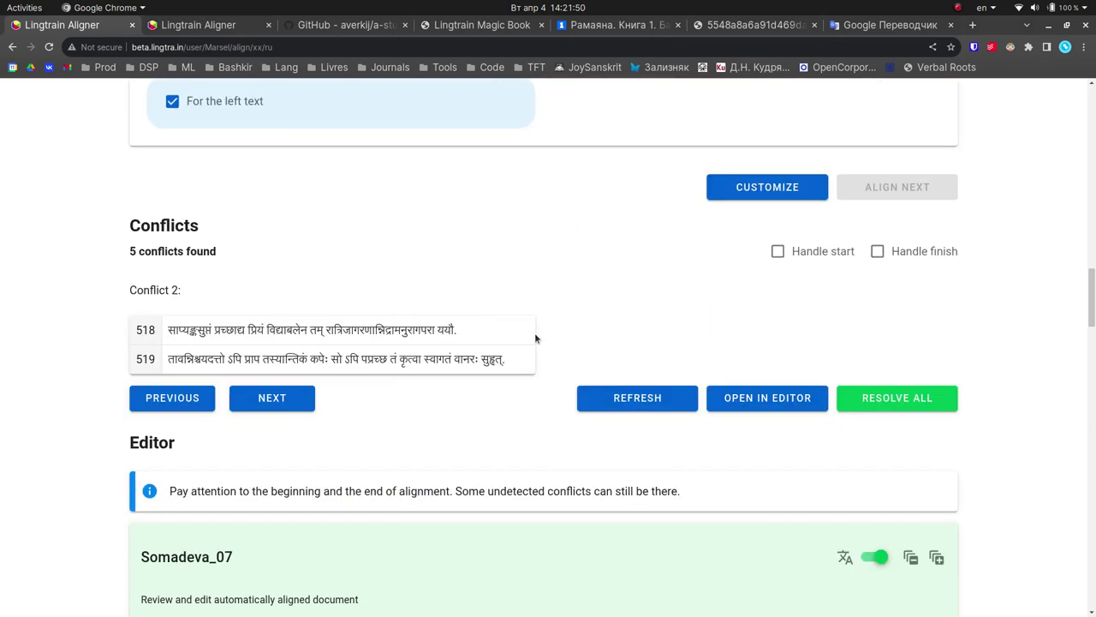
drag(1093, 330, 1093, 307)
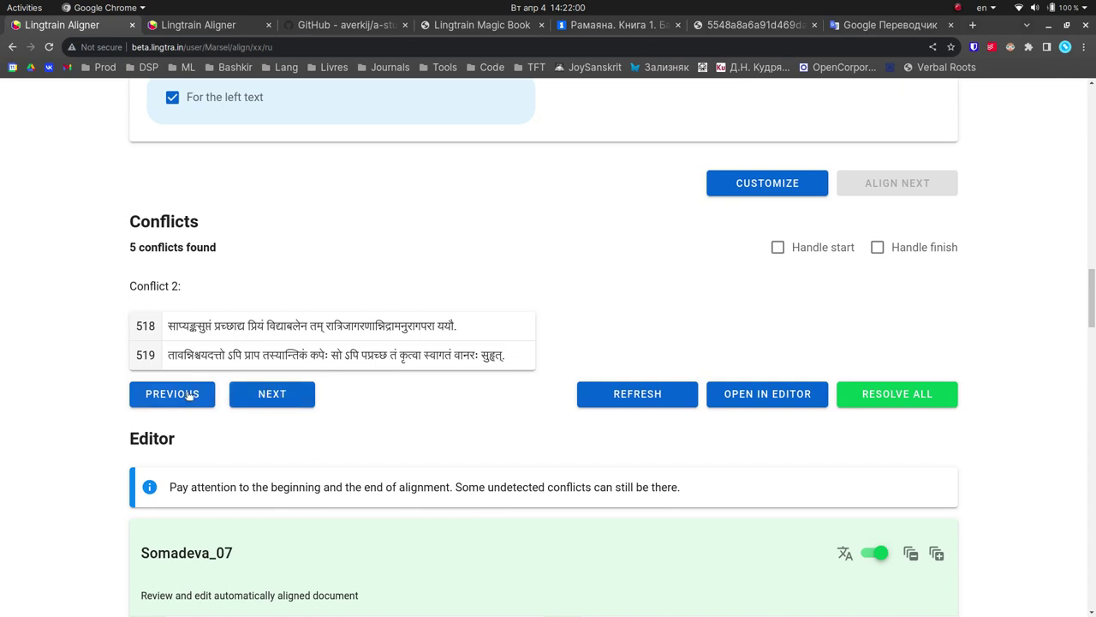
drag(168, 326, 461, 328)
click(468, 332)
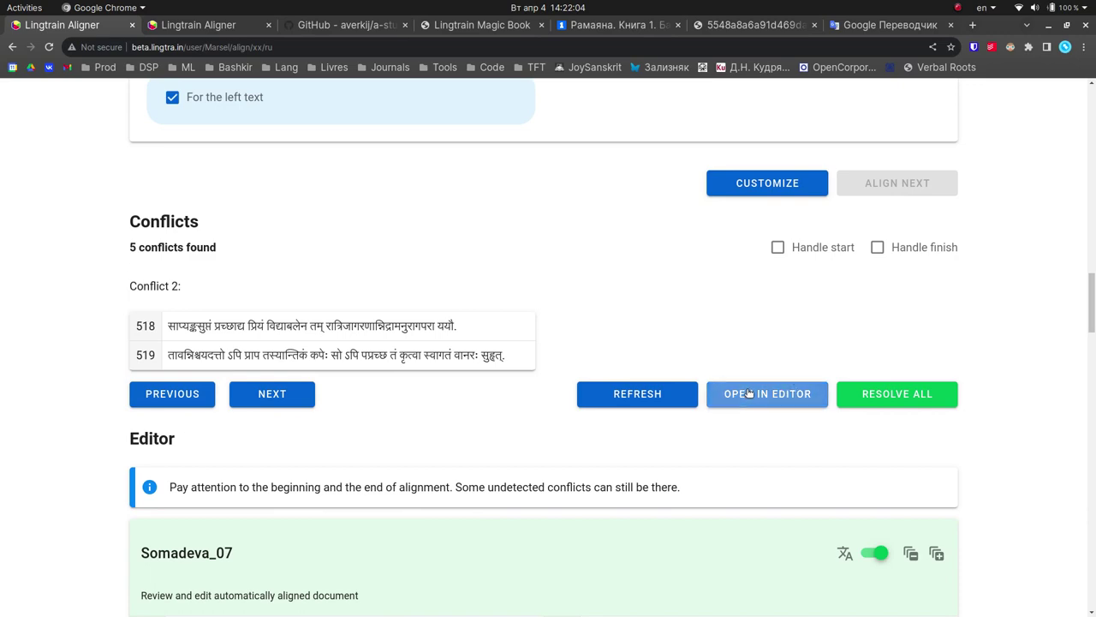
- Open conflict 2 in the editor and compare the rows around Sanskrit lines 516 to 520 with their Russian lines
scroll(750, 438, down, 1)
scroll(750, 437, down, 15)
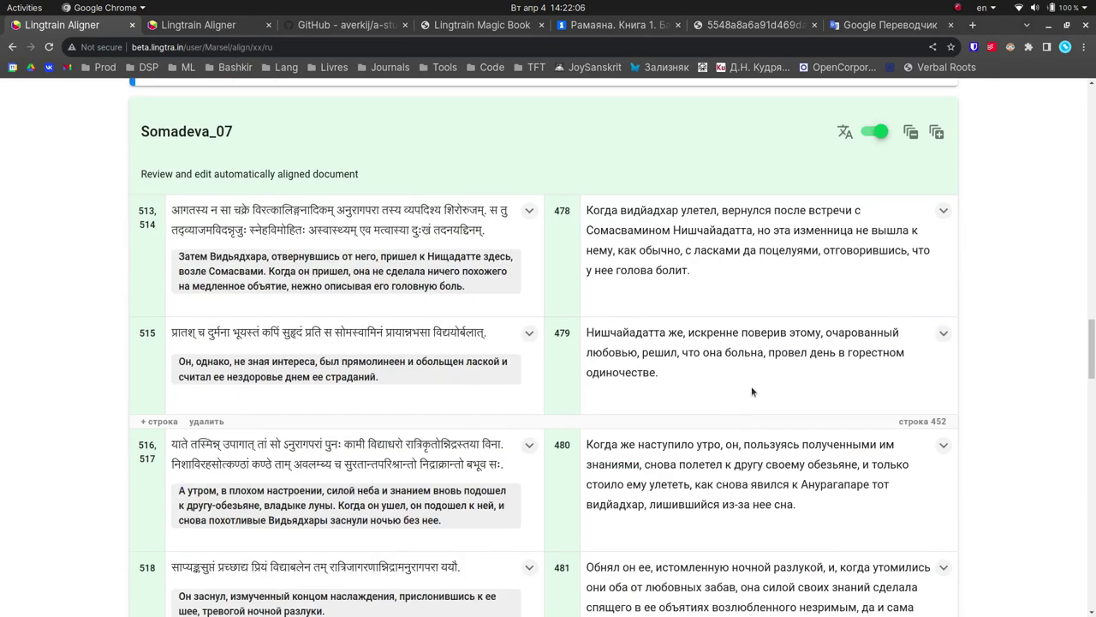
scroll(591, 293, up, 8)
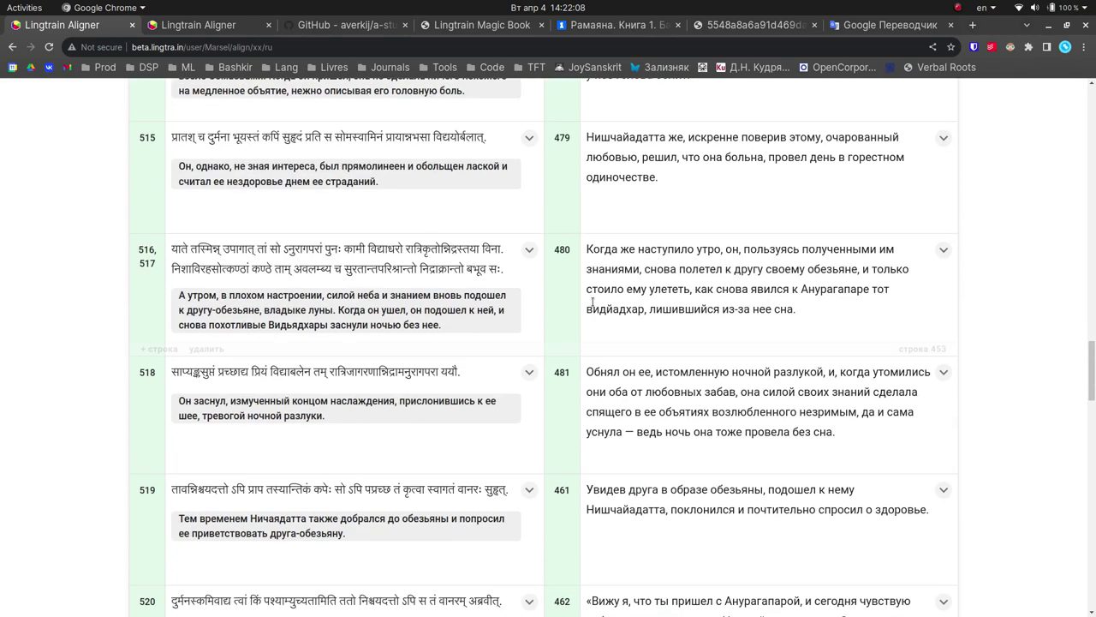
scroll(577, 292, down, 2)
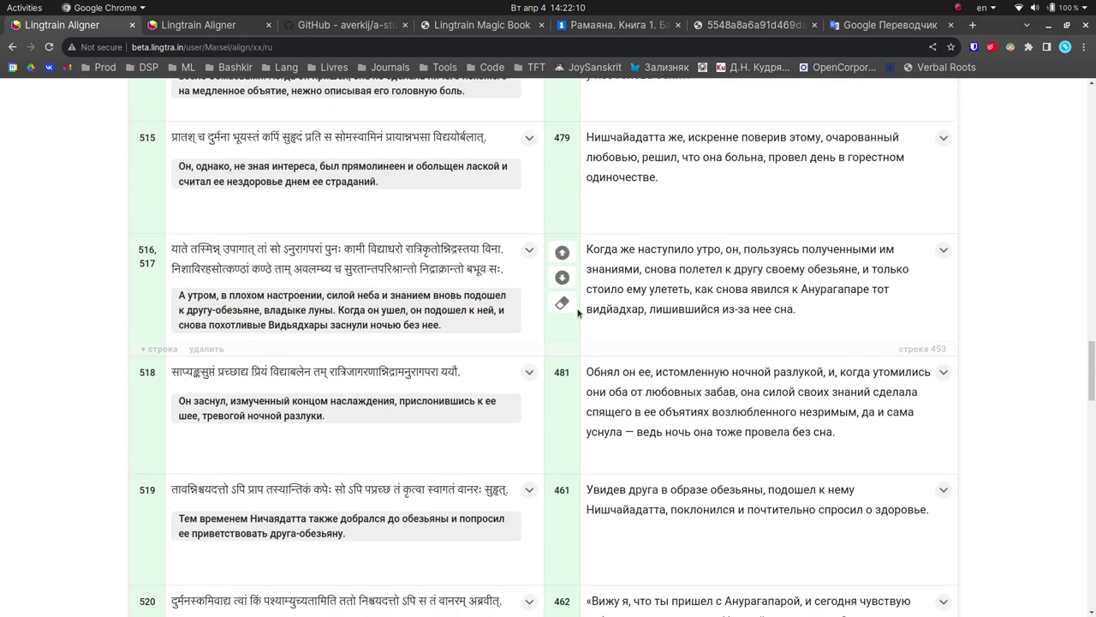
- Clear the mismatched Russian lines 461 and 462 from the rows of Sanskrit lines 519 and 520
scroll(590, 309, down, 2)
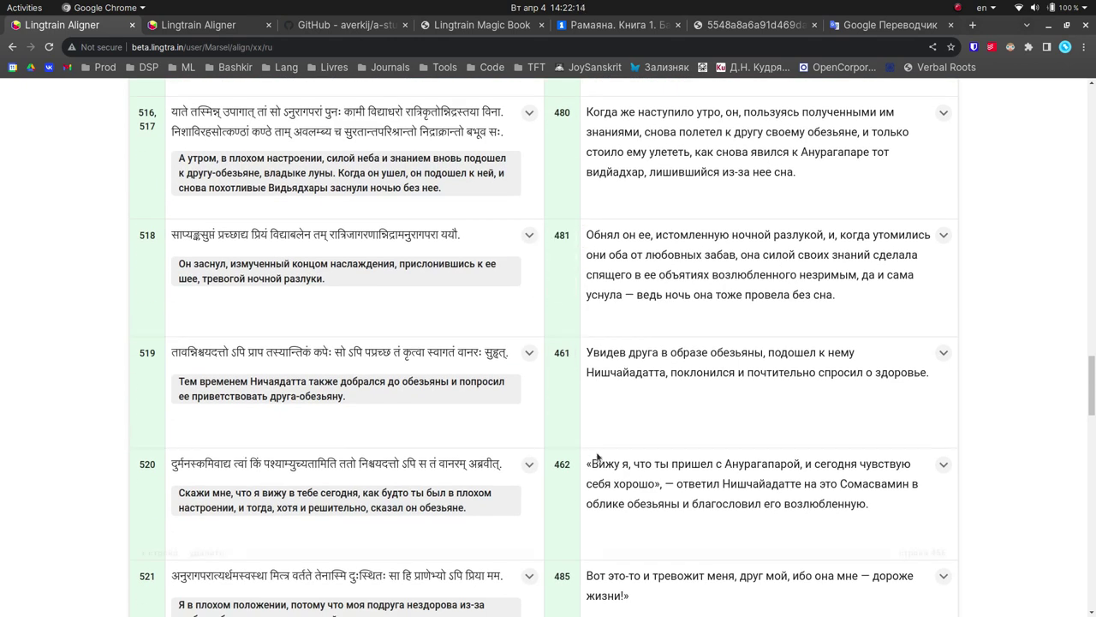
scroll(600, 429, down, 1)
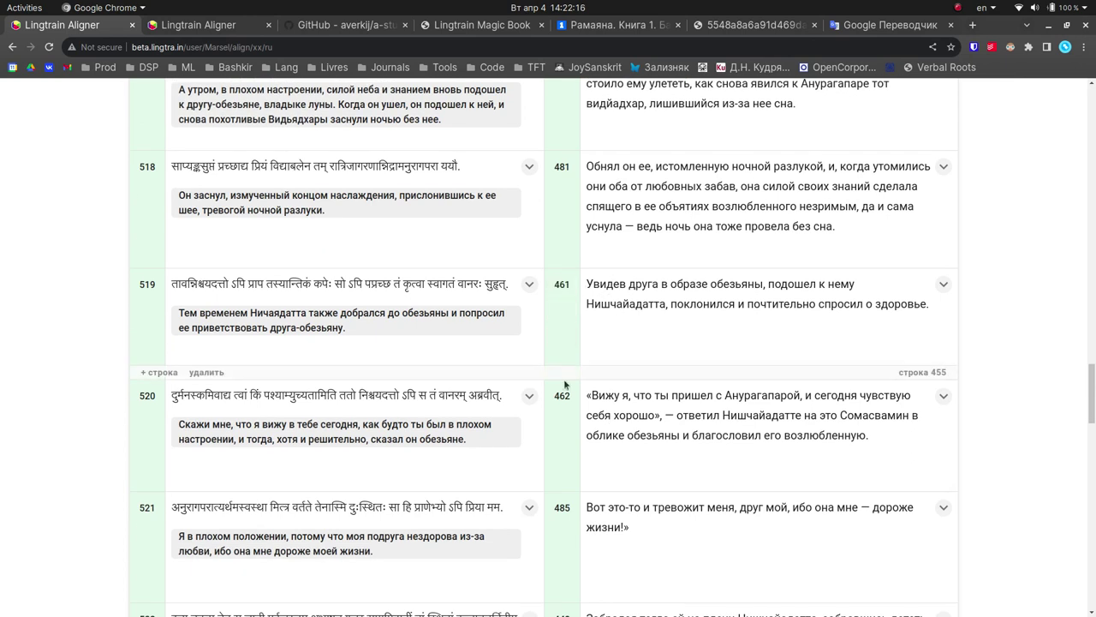
mouse_move(565, 345)
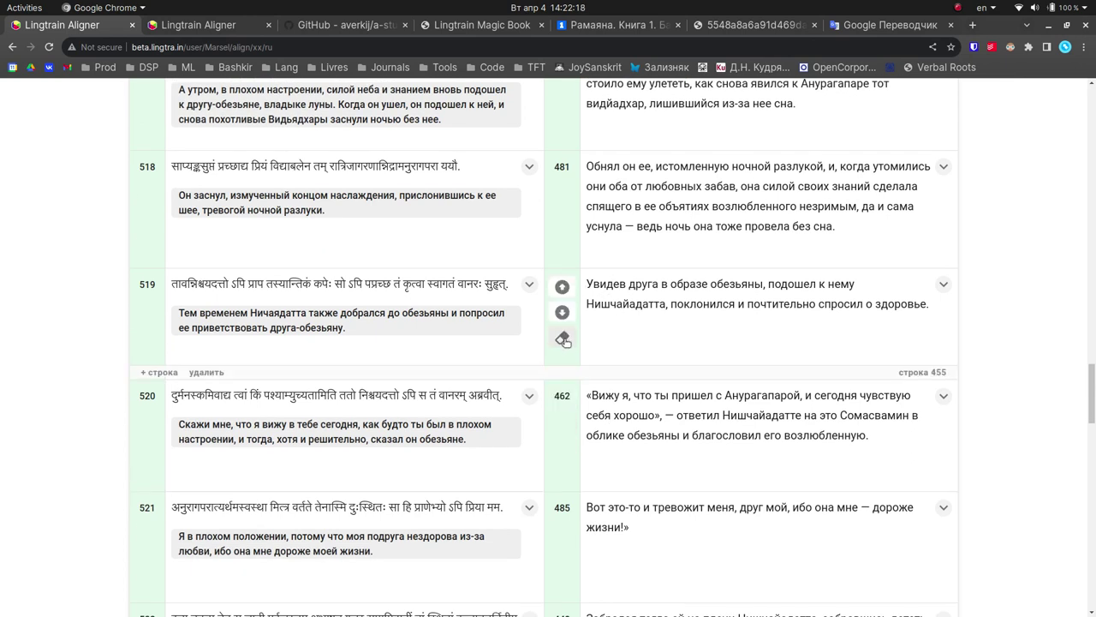
click(563, 340)
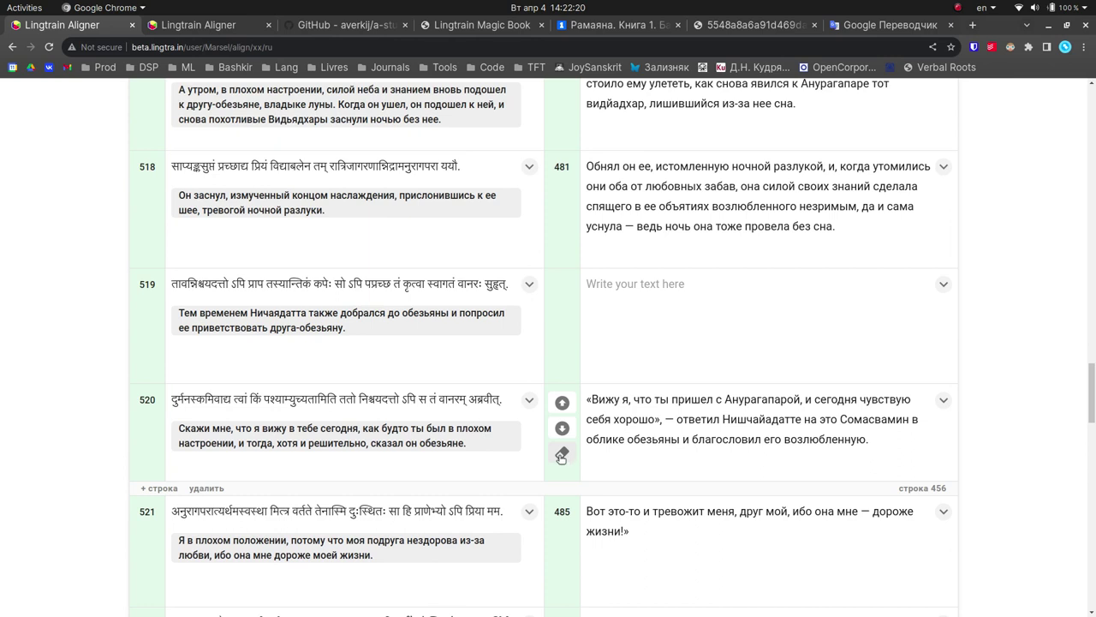
click(561, 456)
click(676, 289)
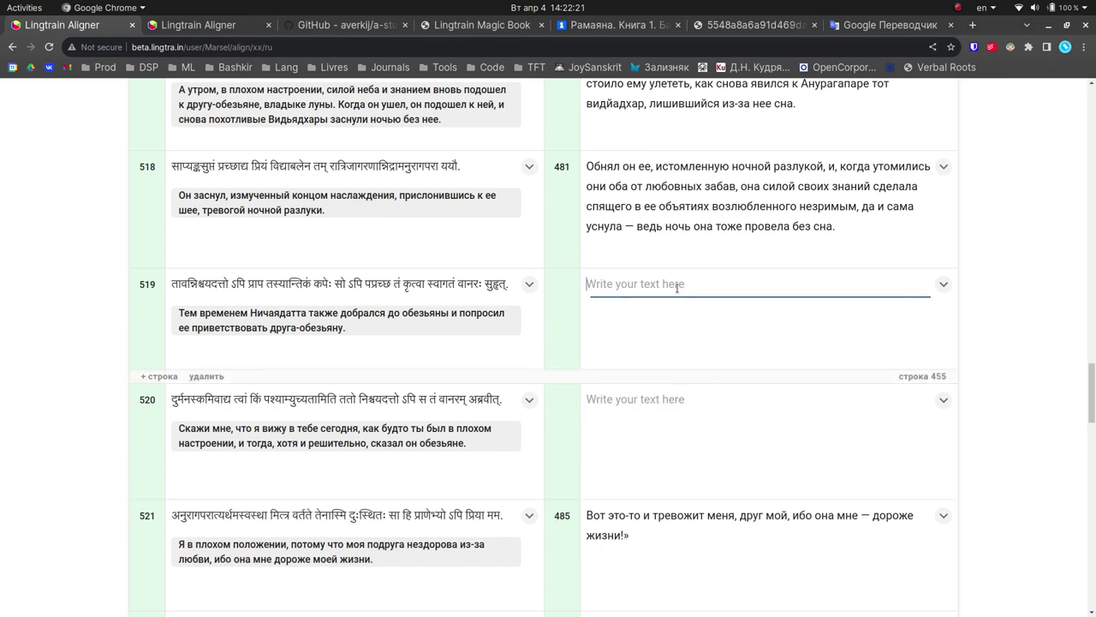
- Assign Russian line 482 from the candidate lines to Sanskrit line 519
click(944, 287)
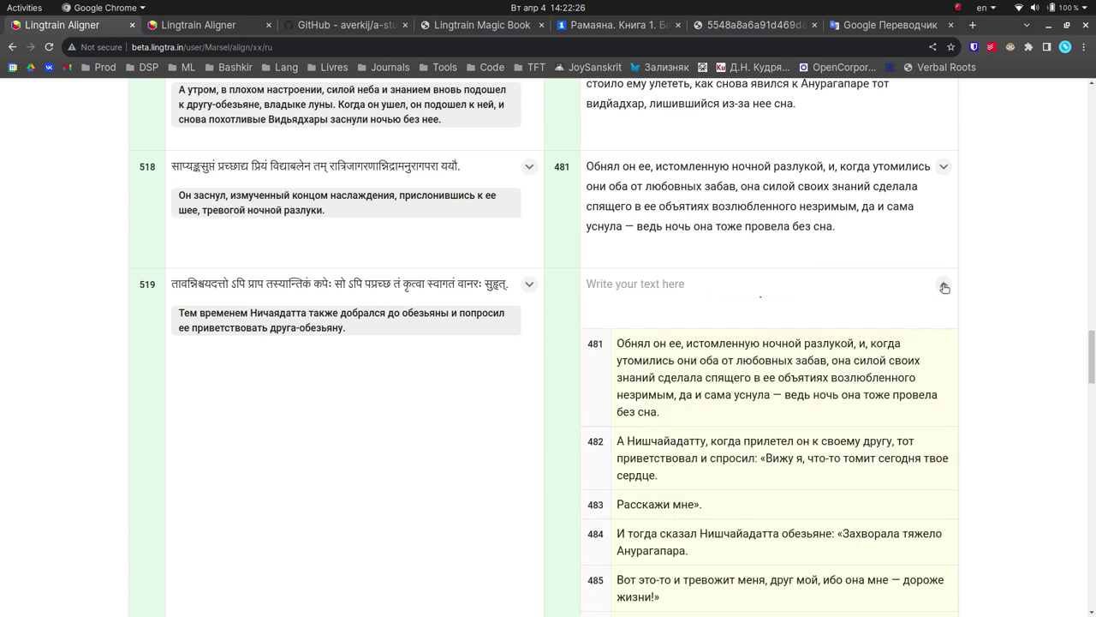
mouse_move(596, 445)
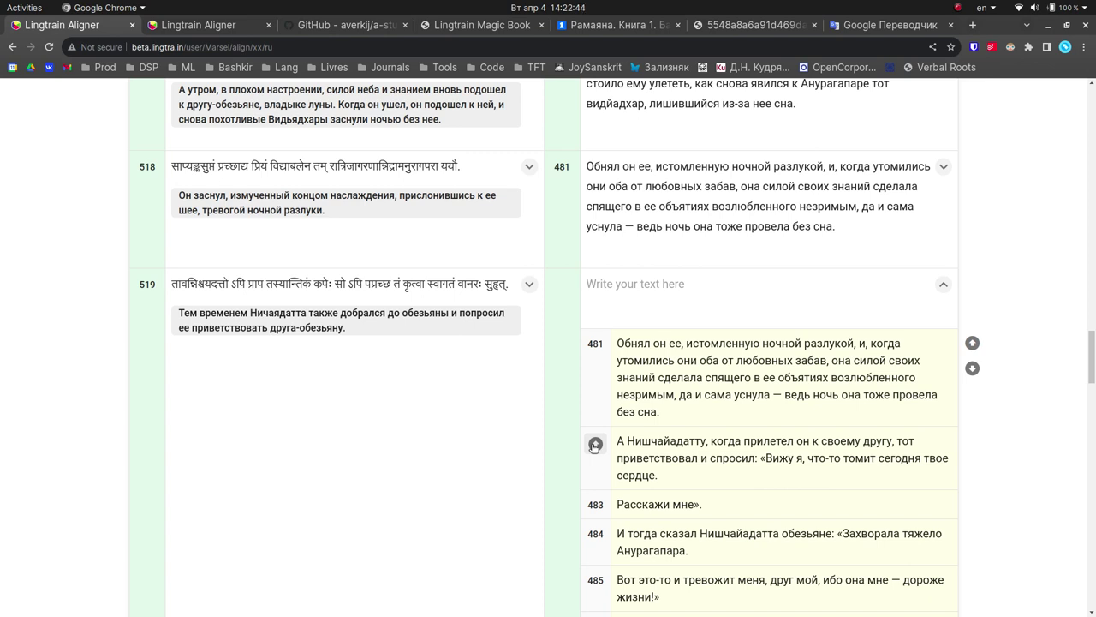
click(595, 445)
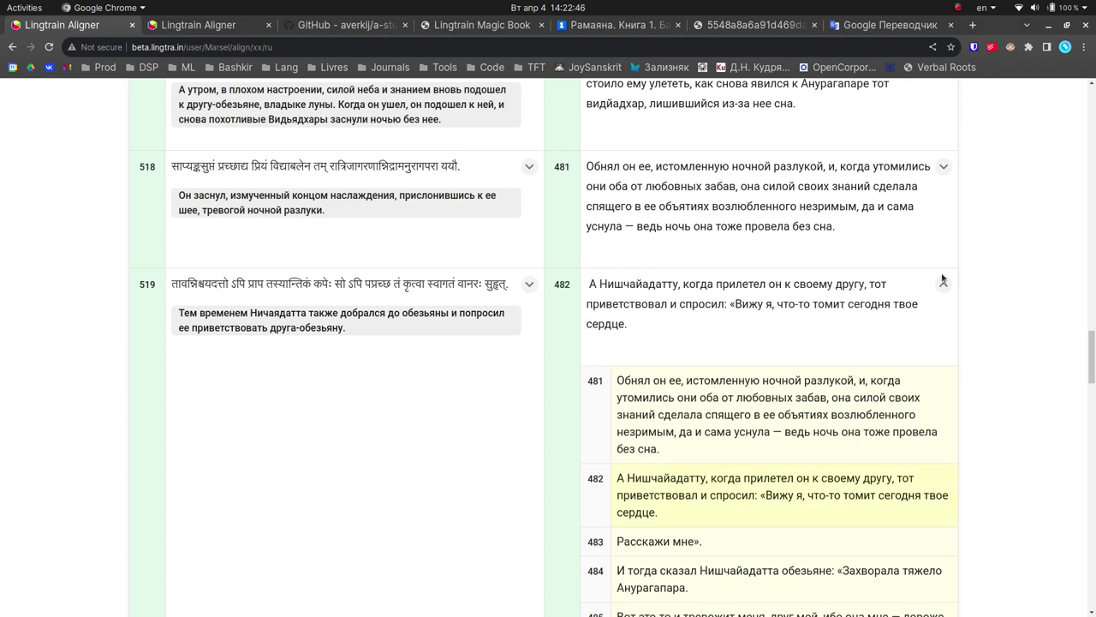
click(946, 286)
- Merge Sanskrit line 520 into the row of line 519 and delete the leftover row 520
scroll(603, 367, down, 2)
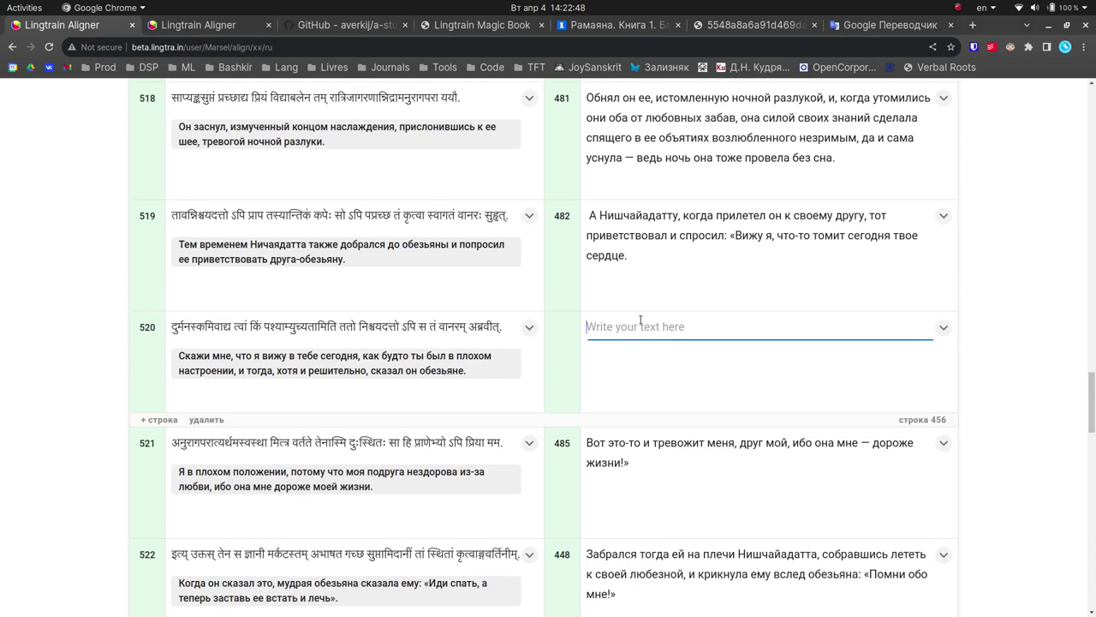
click(944, 217)
click(735, 228)
mouse_move(141, 322)
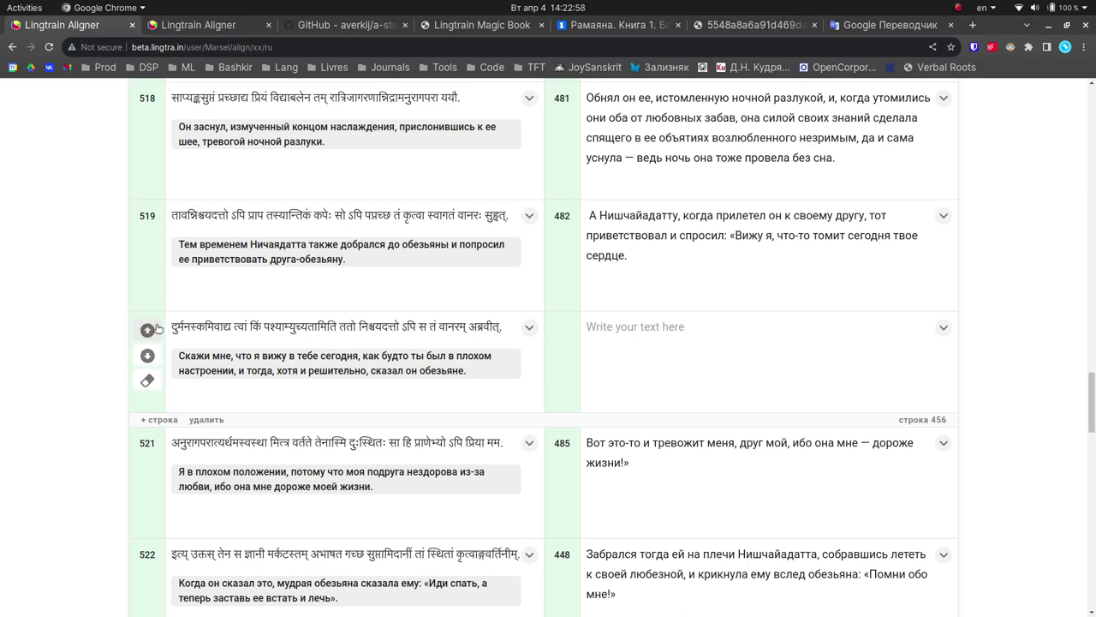
click(145, 328)
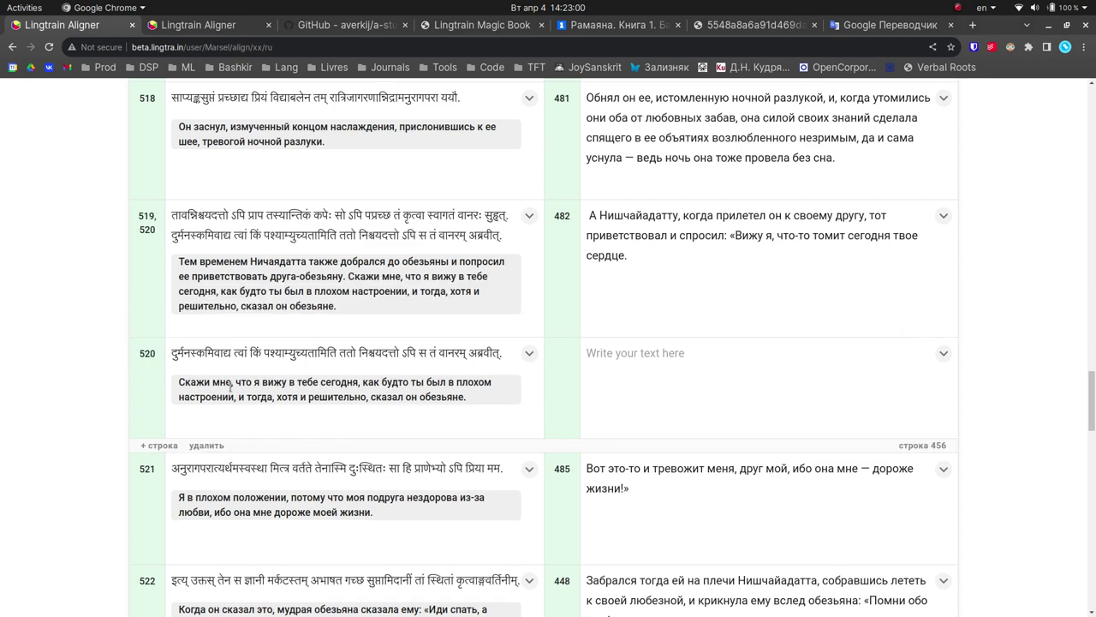
- Append Russian line 483, «Расскажи мне», to the merged row of Sanskrit lines 519 and 520
click(944, 216)
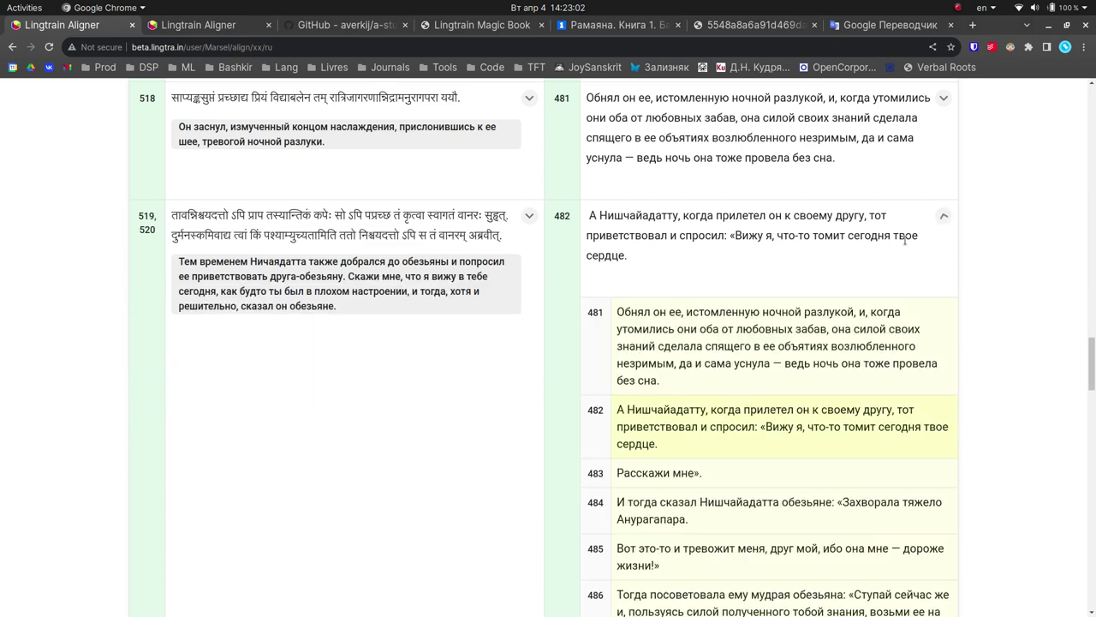
click(596, 476)
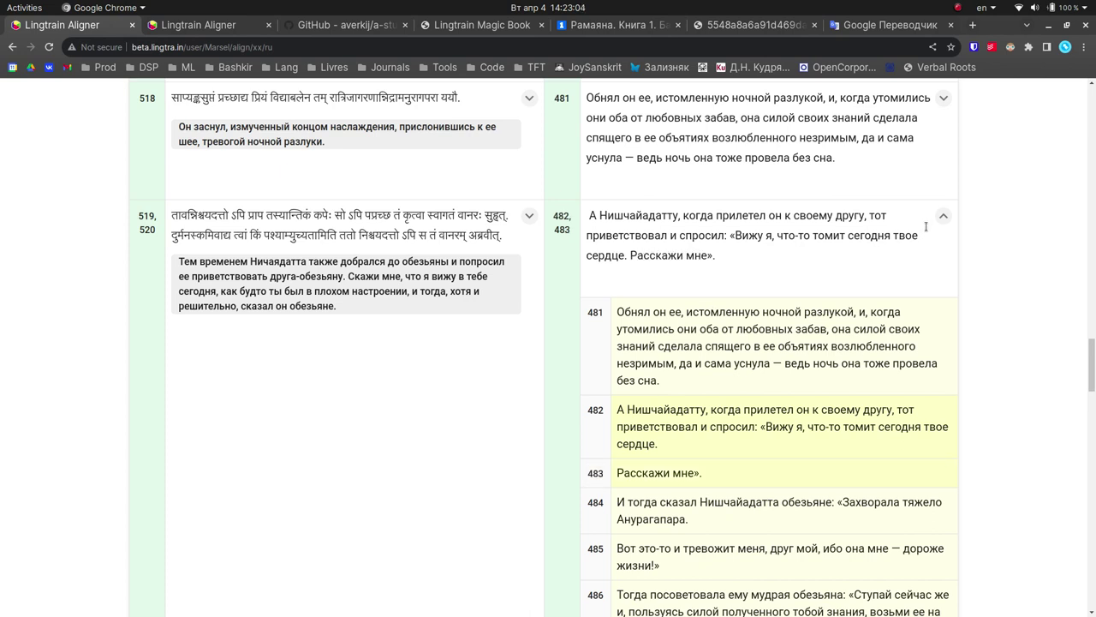
click(944, 216)
drag(629, 254, 713, 257)
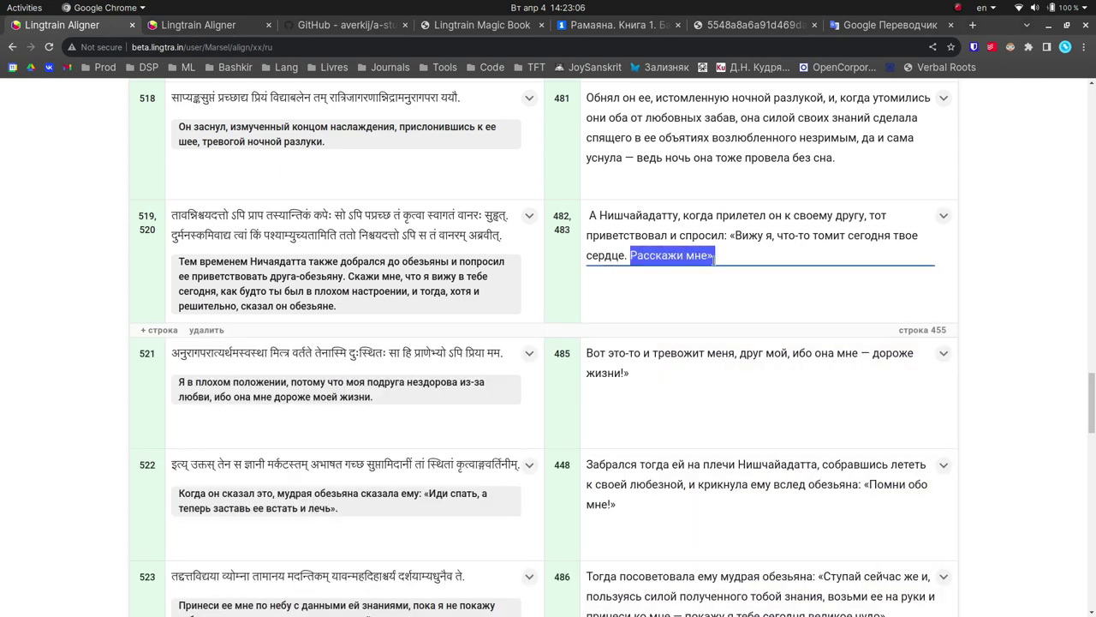
click(627, 254)
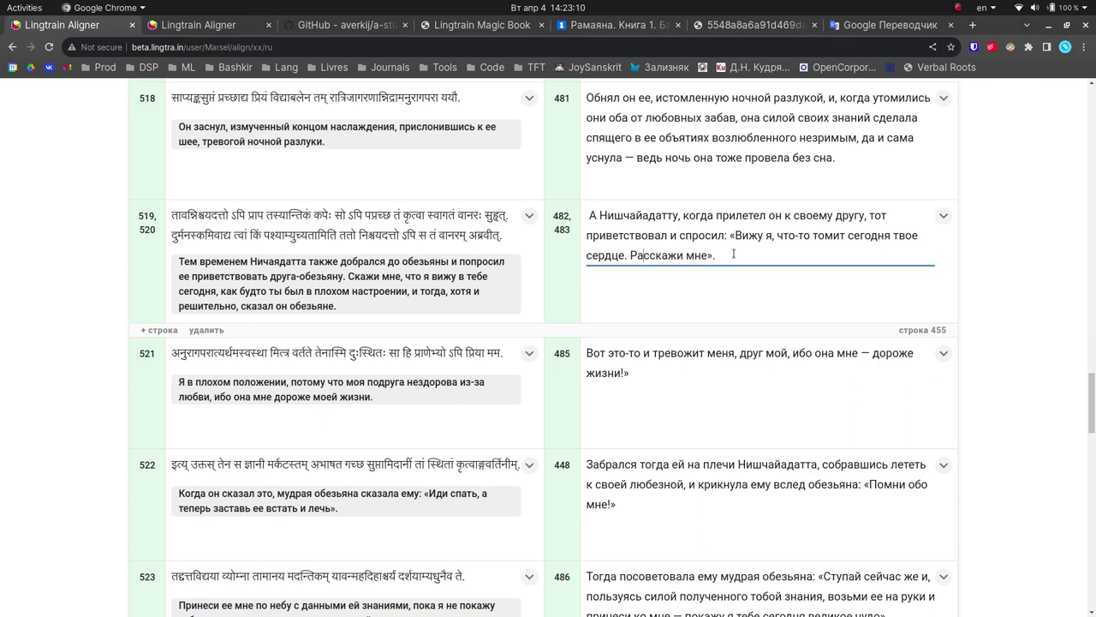
- Check the candidate lines for Sanskrit row 519–520, and compare Sanskrit line 521 with Russian line 485 and its neighbouring candidates
click(943, 217)
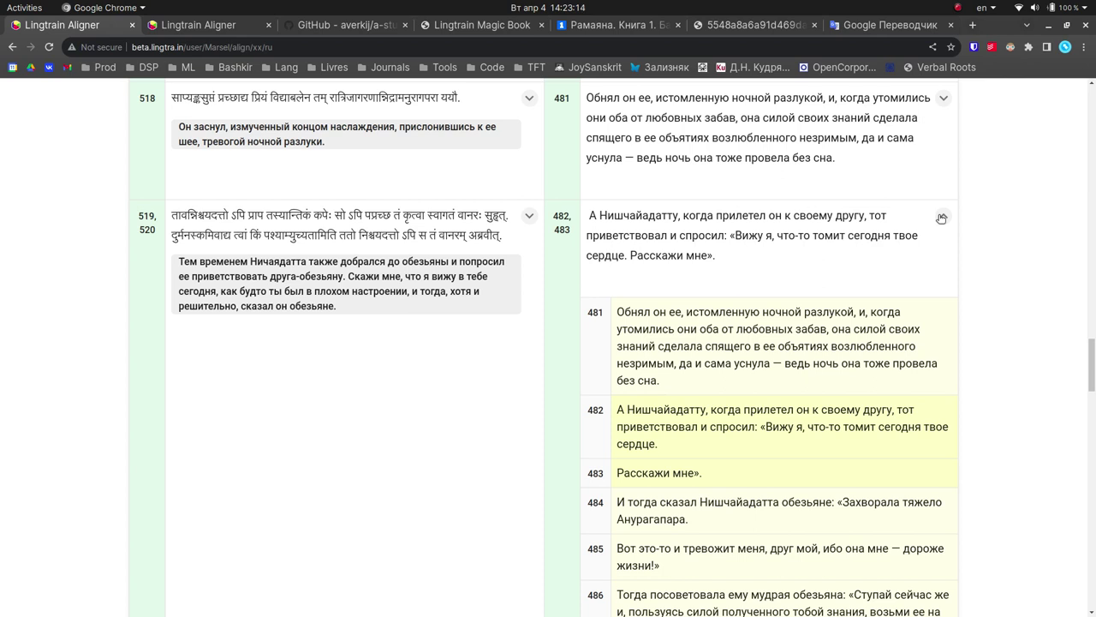
click(941, 218)
click(941, 217)
click(941, 218)
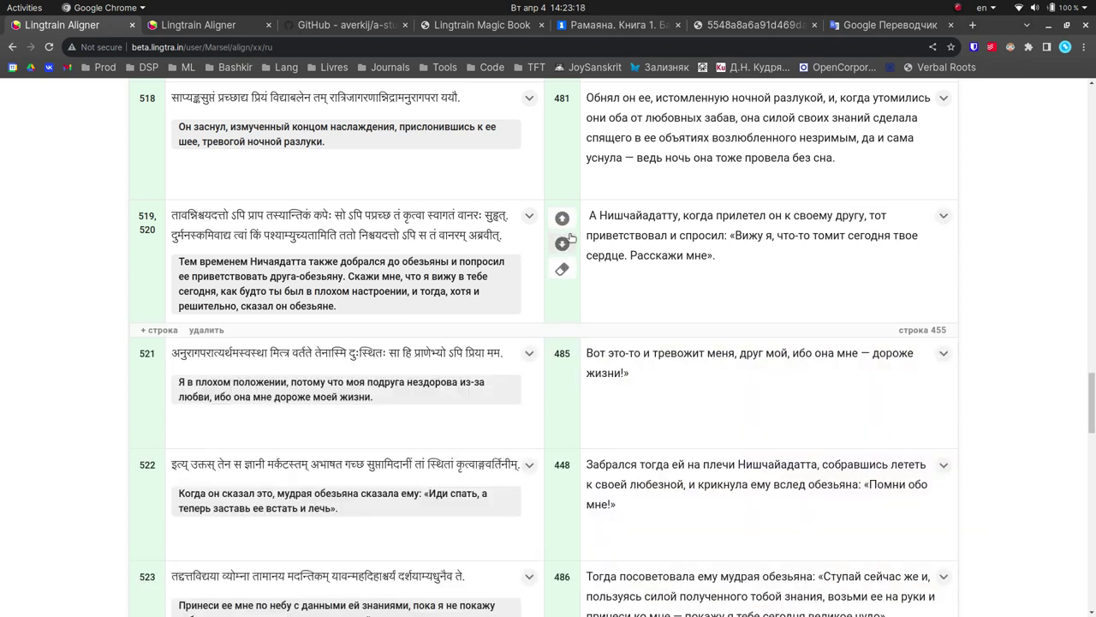
click(561, 244)
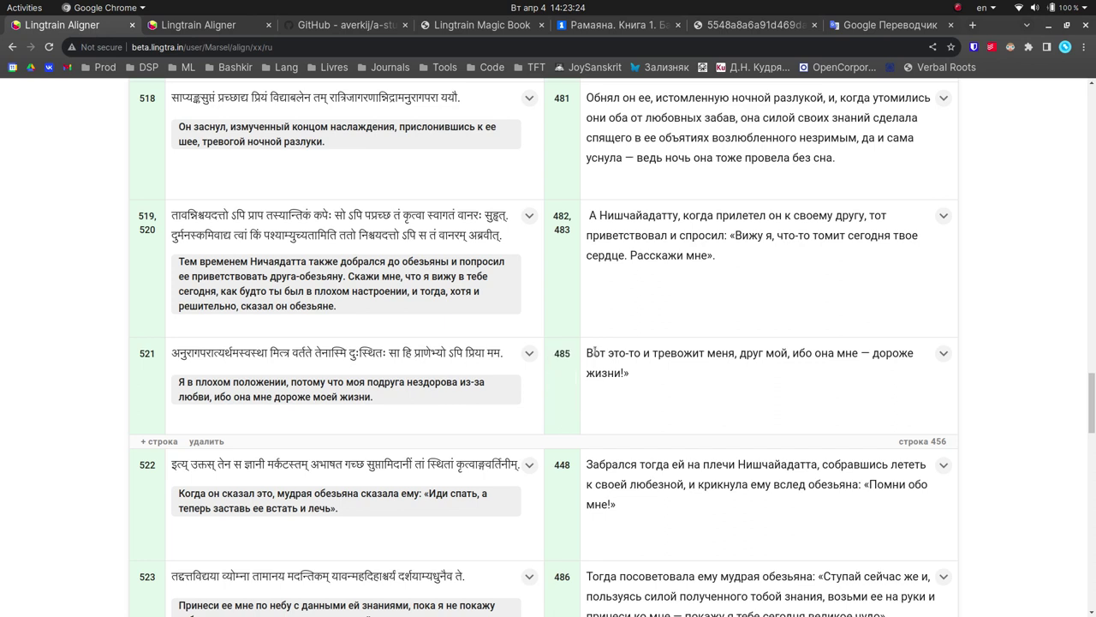
drag(593, 353, 827, 359)
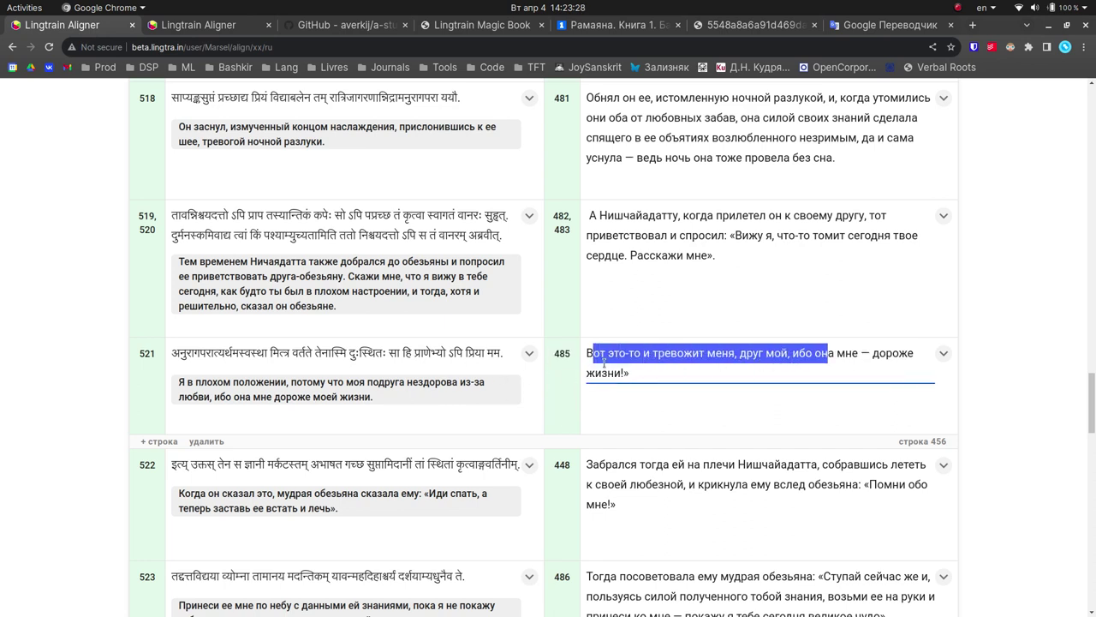
mouse_move(182, 382)
mouse_down()
mouse_move(382, 393)
mouse_move(182, 382)
mouse_up()
click(182, 382)
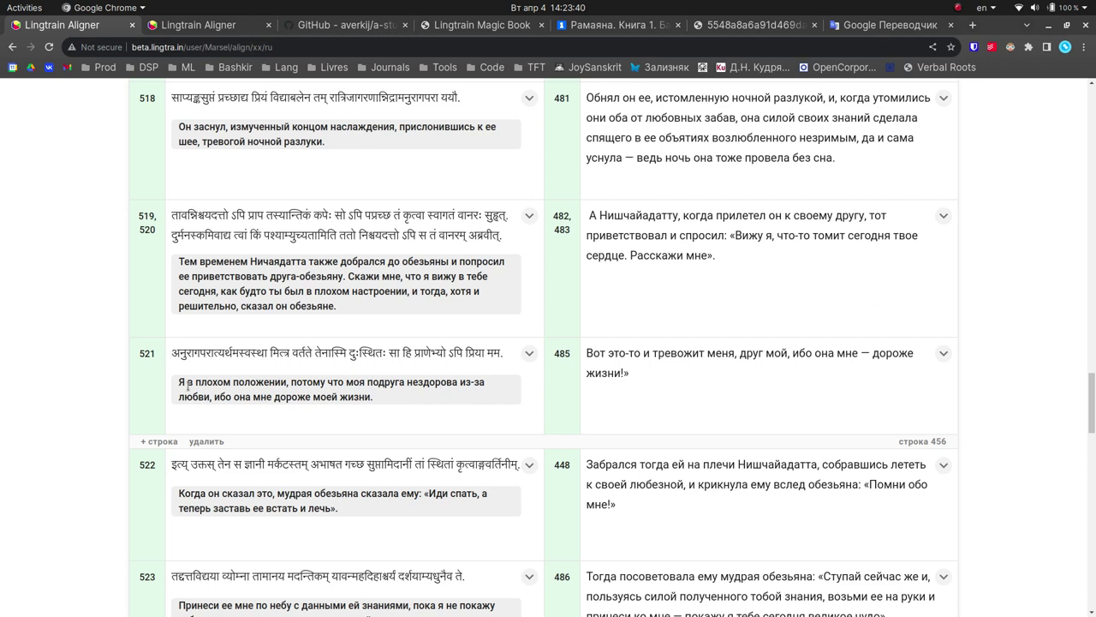
mouse_move(178, 388)
mouse_down()
mouse_move(306, 386)
mouse_move(179, 384)
mouse_up()
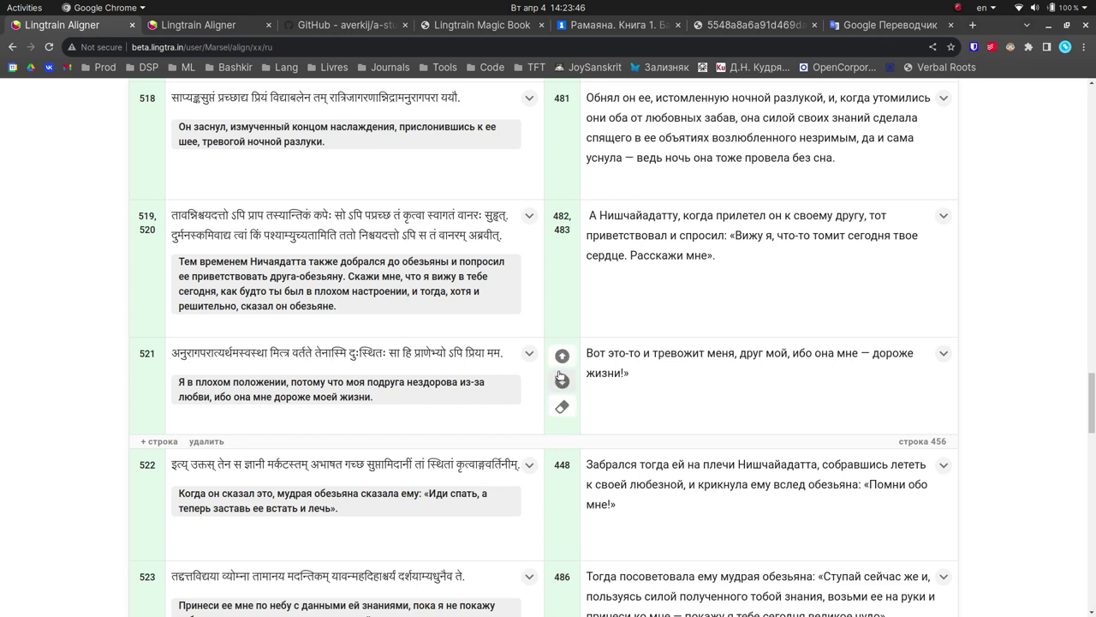
click(943, 357)
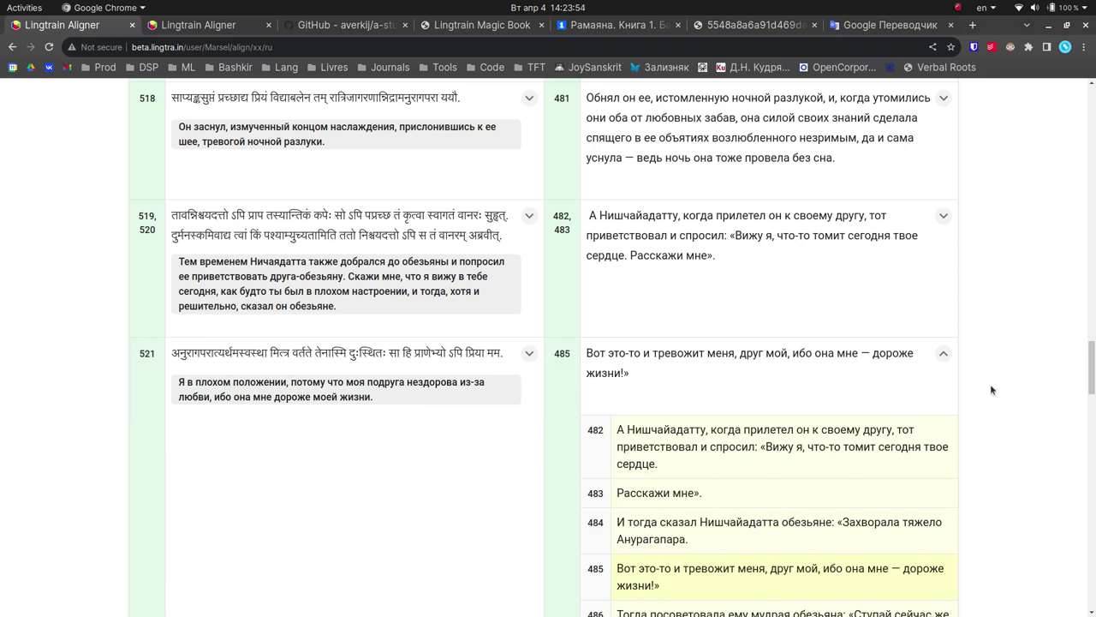
click(946, 354)
- Replace the Russian text of Sanskrit line 521 with candidate lines 484 and 485 combined
click(561, 412)
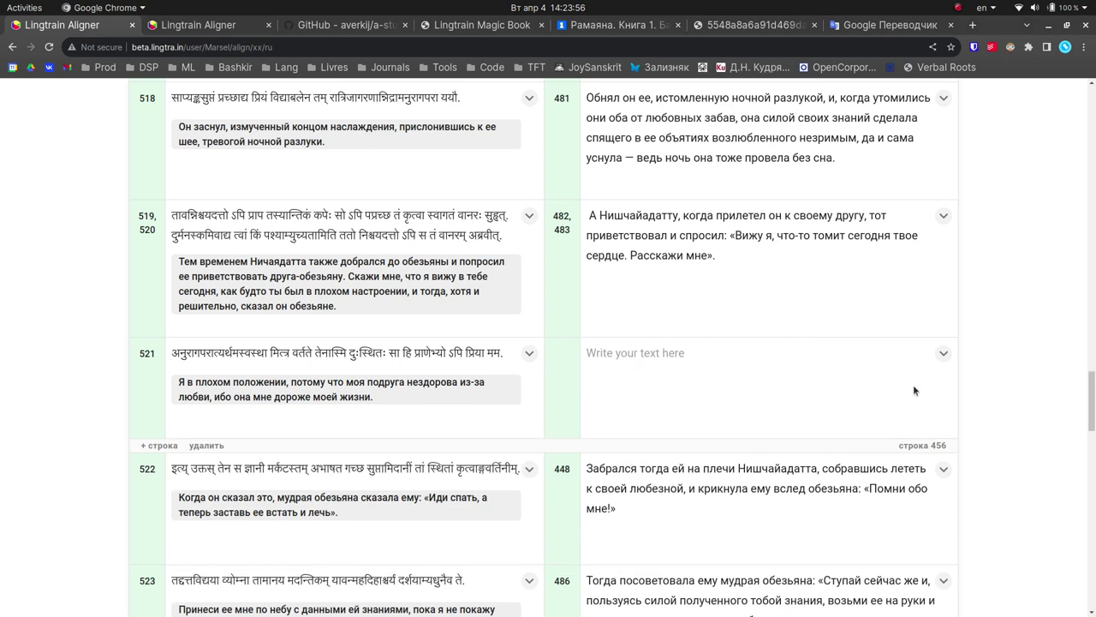
click(721, 358)
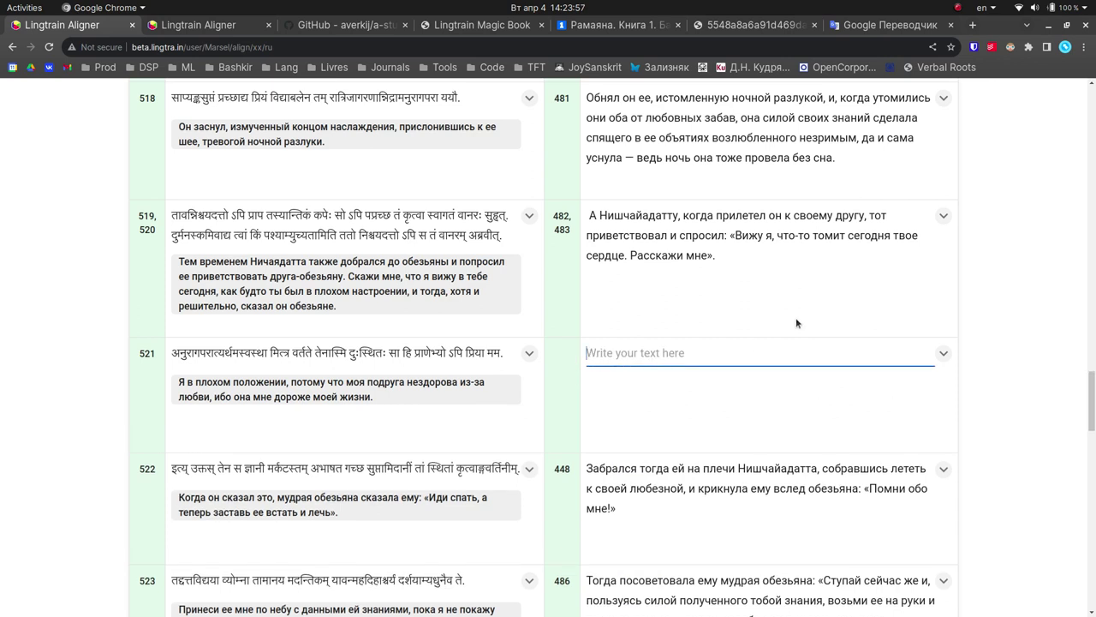
click(943, 354)
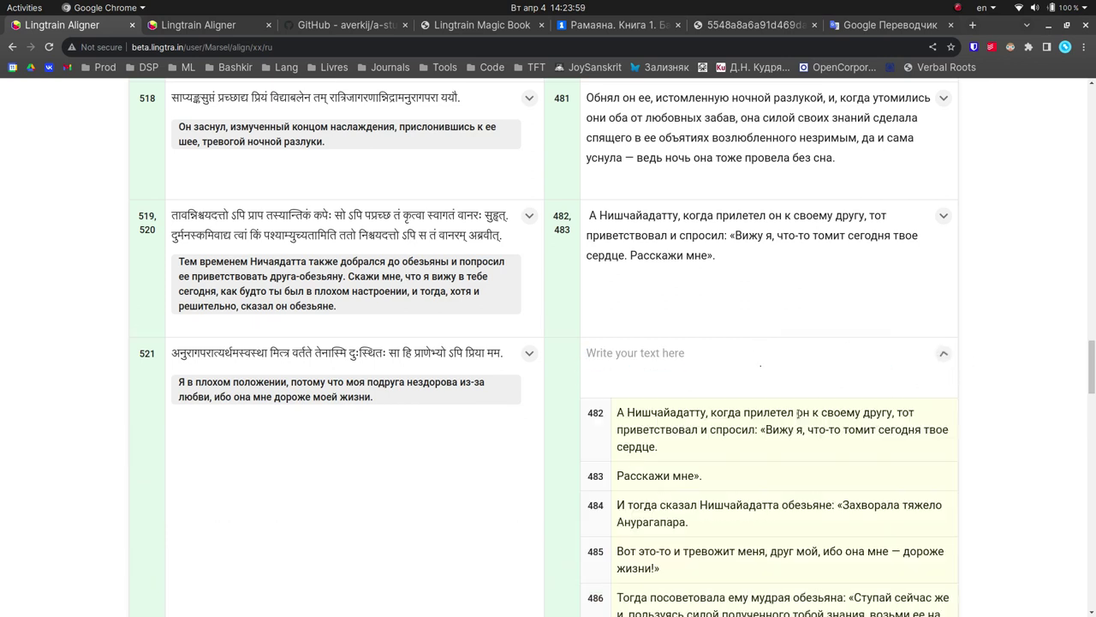
click(595, 509)
click(596, 579)
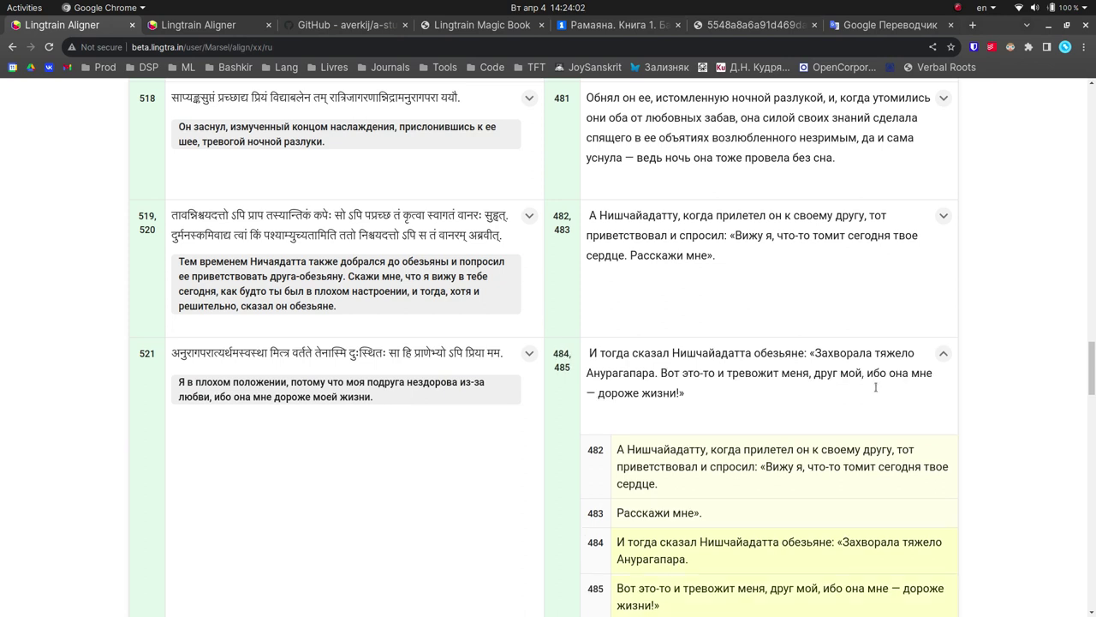
click(943, 353)
click(568, 402)
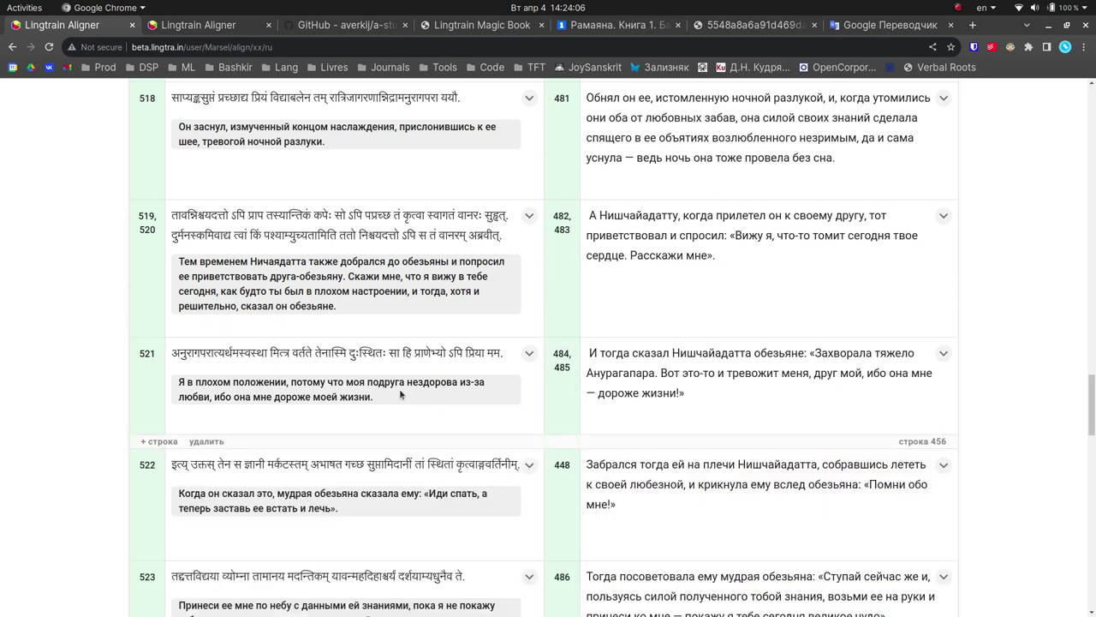
- Clear the mismatched Russian line 448 from the row of Sanskrit line 522
scroll(621, 372, down, 3)
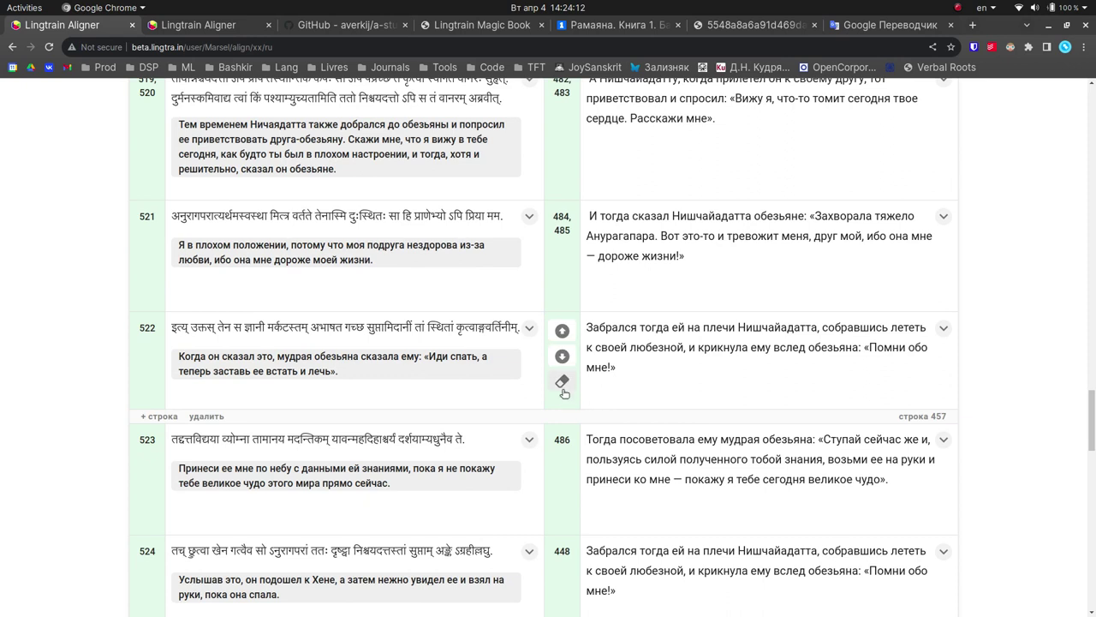
click(564, 384)
click(686, 328)
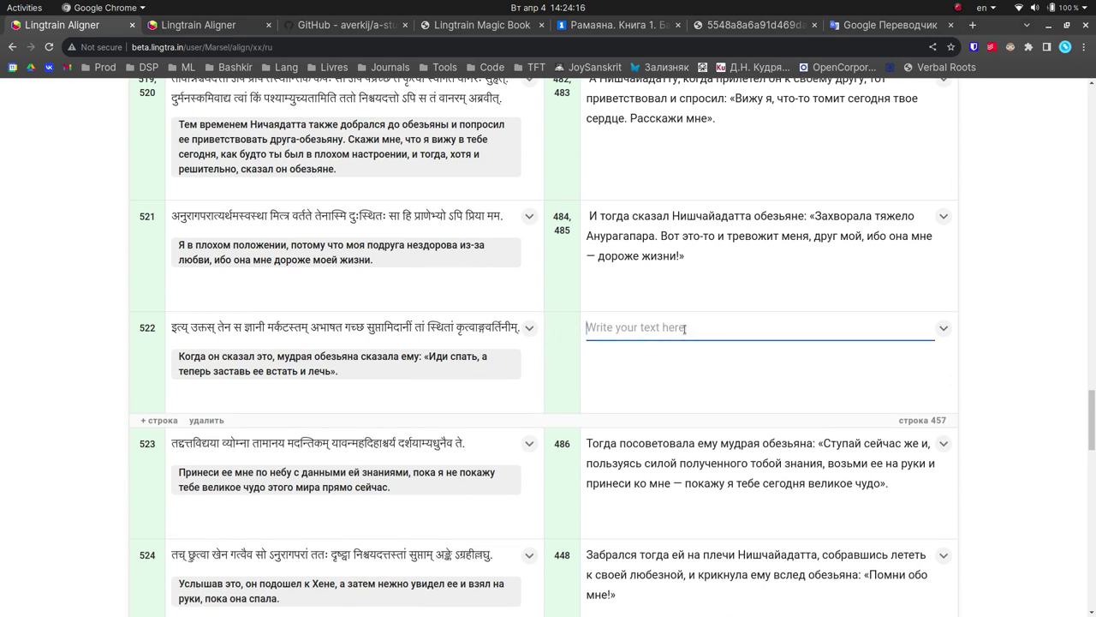
- Move Russian line 486 up from the row of Sanskrit line 523 to the empty row of line 522
scroll(685, 328, down, 3)
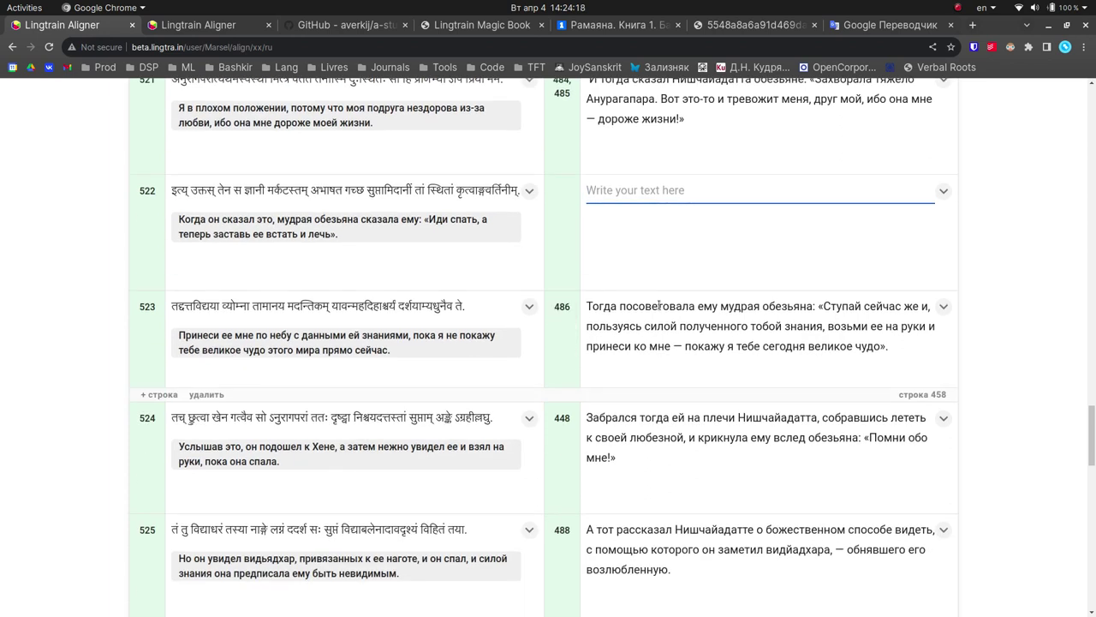
drag(619, 306, 818, 306)
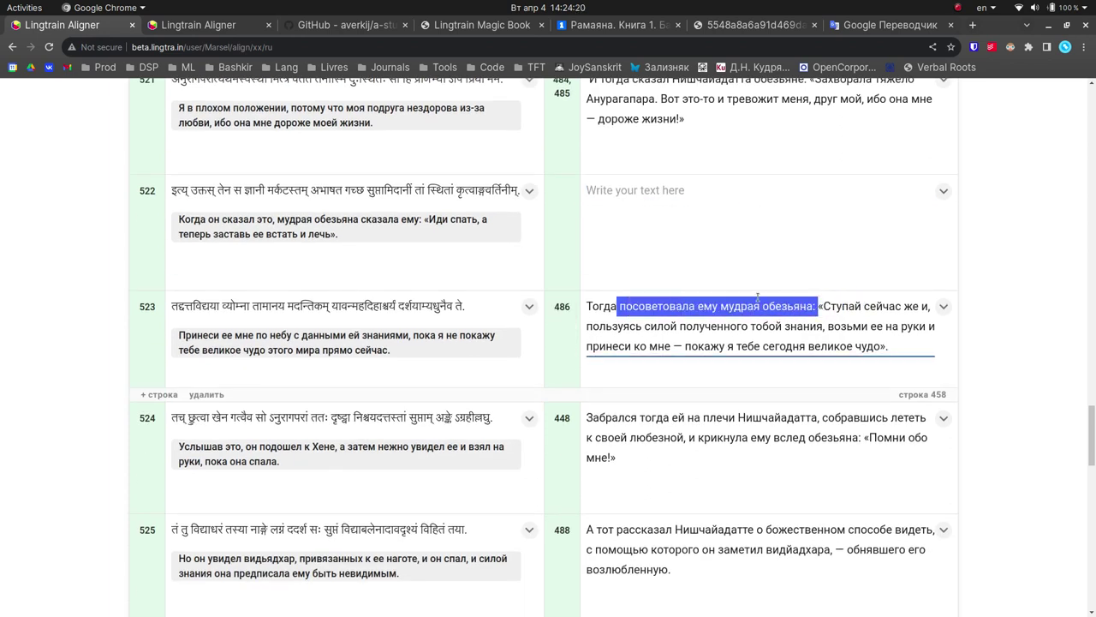
click(207, 215)
drag(206, 215, 420, 219)
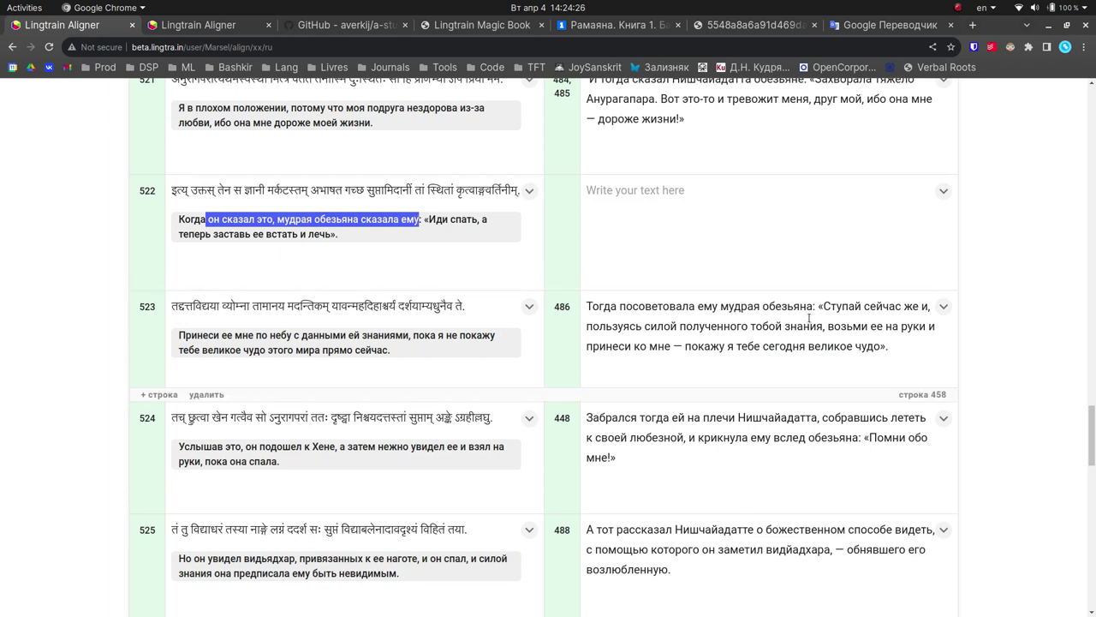
mouse_move(561, 310)
click(599, 274)
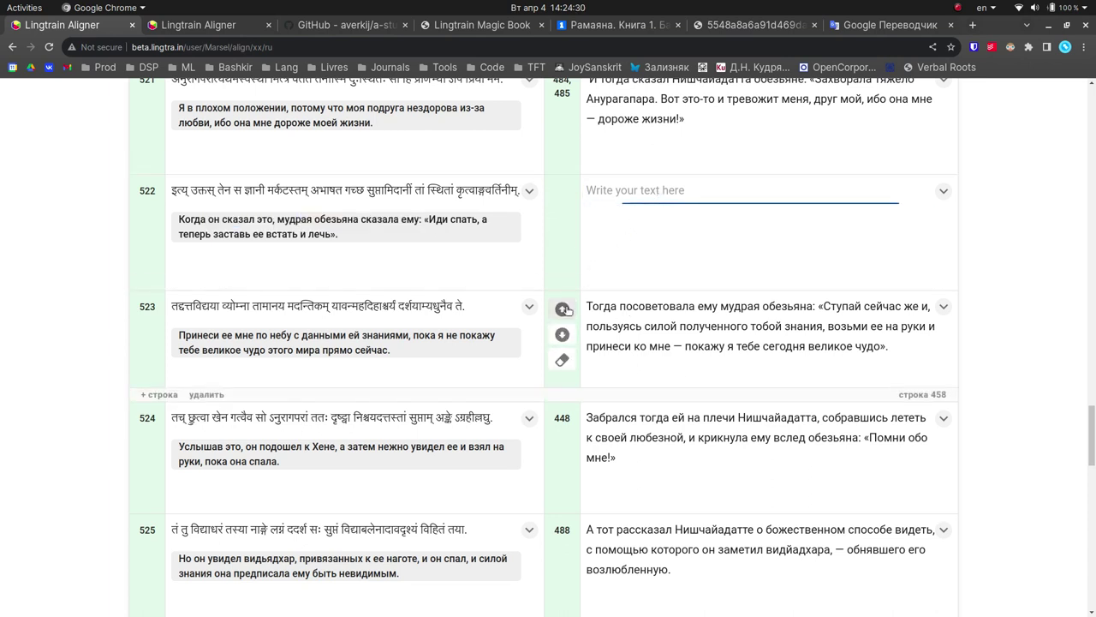
click(563, 312)
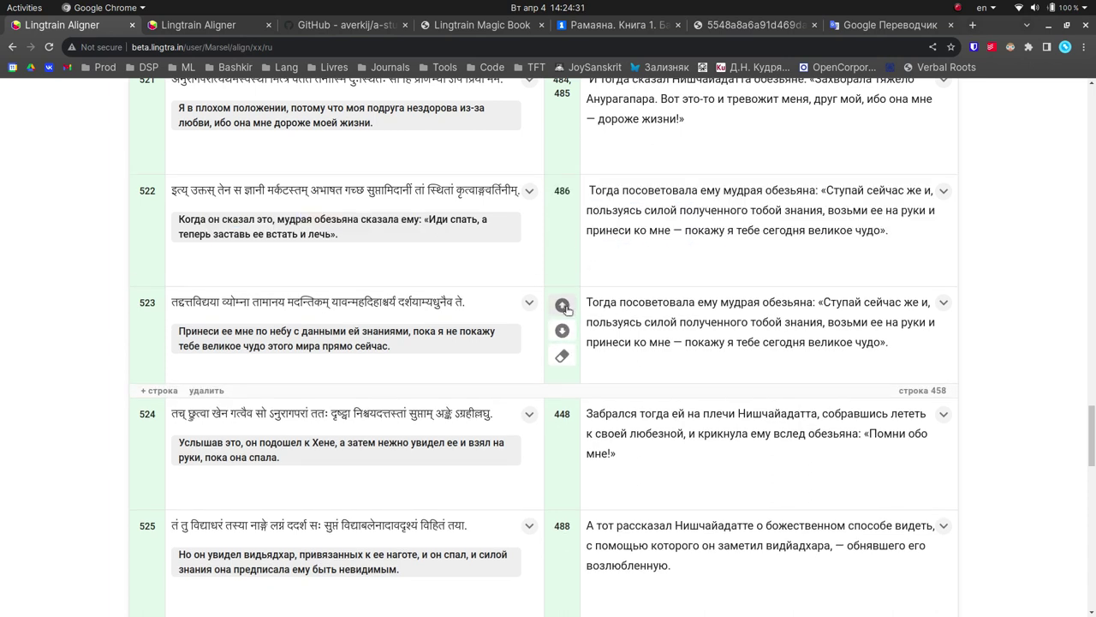
click(564, 358)
click(685, 300)
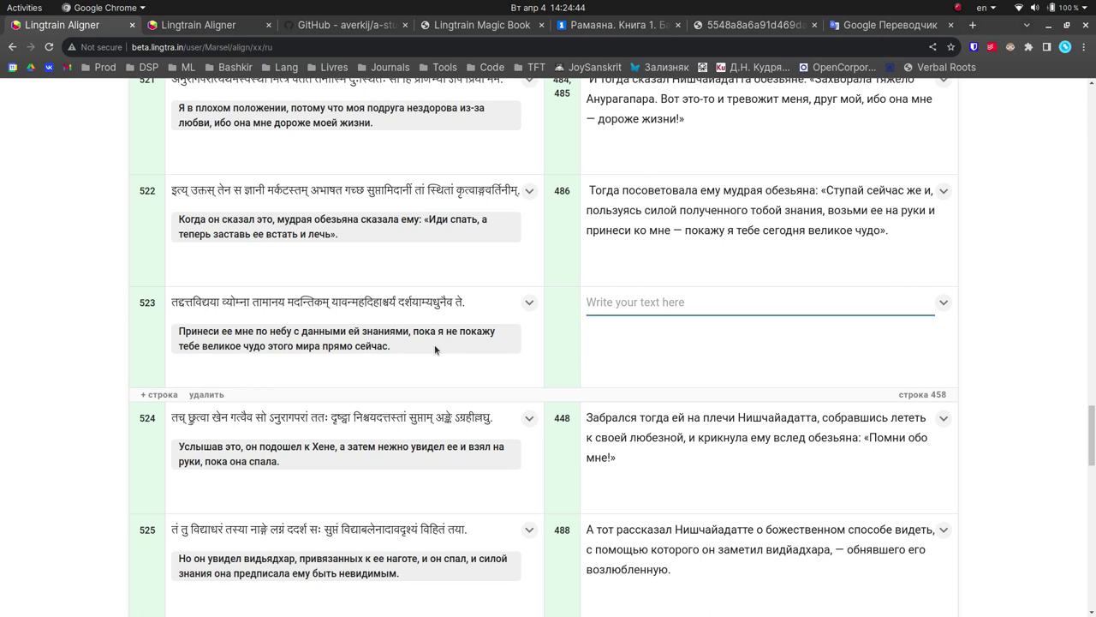
- Merge Sanskrit line 523 into the row of line 522 and remove the leftover row 523
drag(829, 210, 891, 231)
click(163, 314)
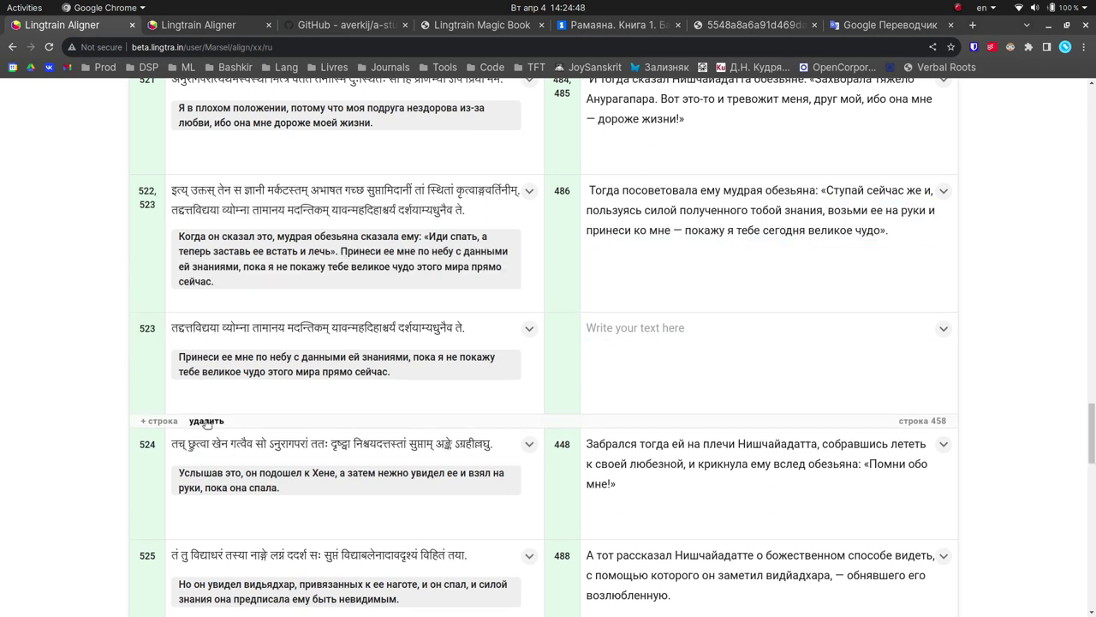
click(207, 423)
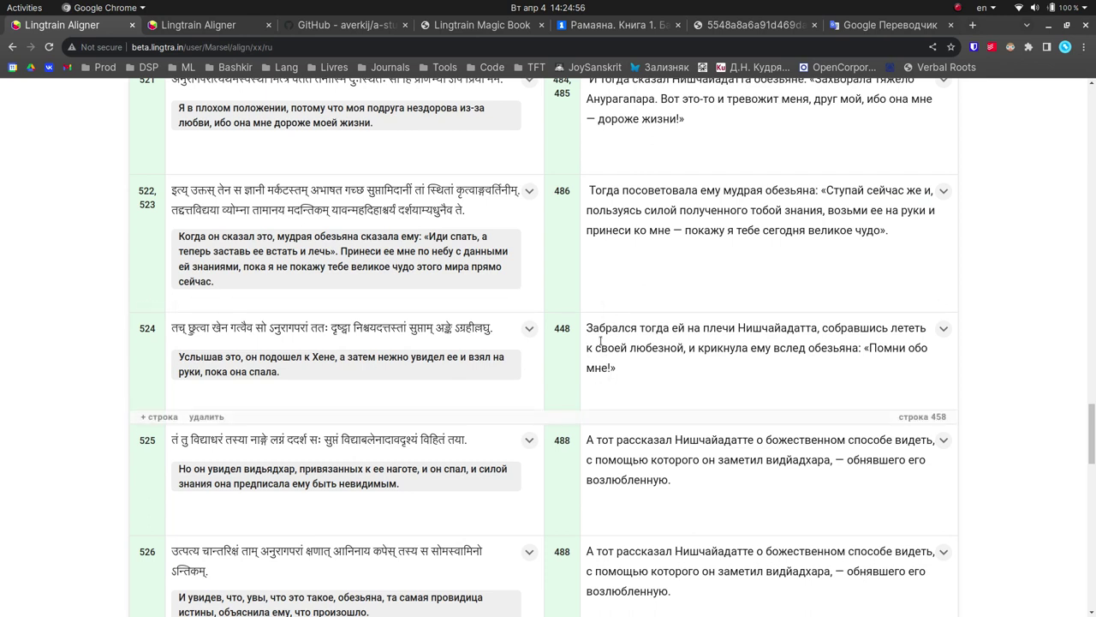
- Replace the mismatched Russian line 448 beside Sanskrit line 524 with candidate line 487
click(600, 389)
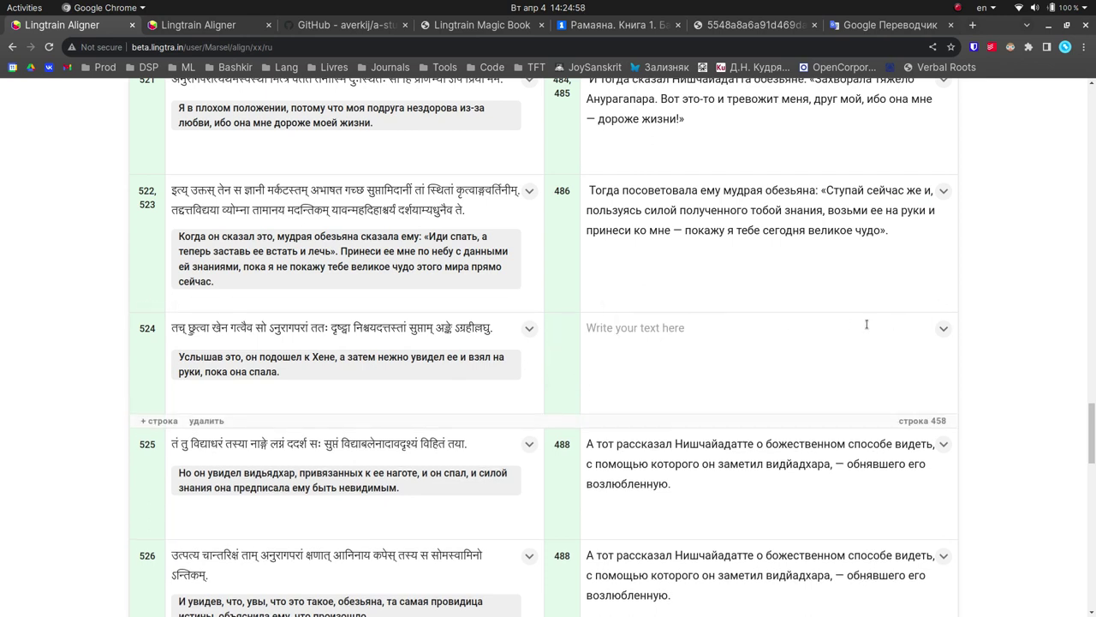
click(928, 333)
click(943, 329)
key(Down)
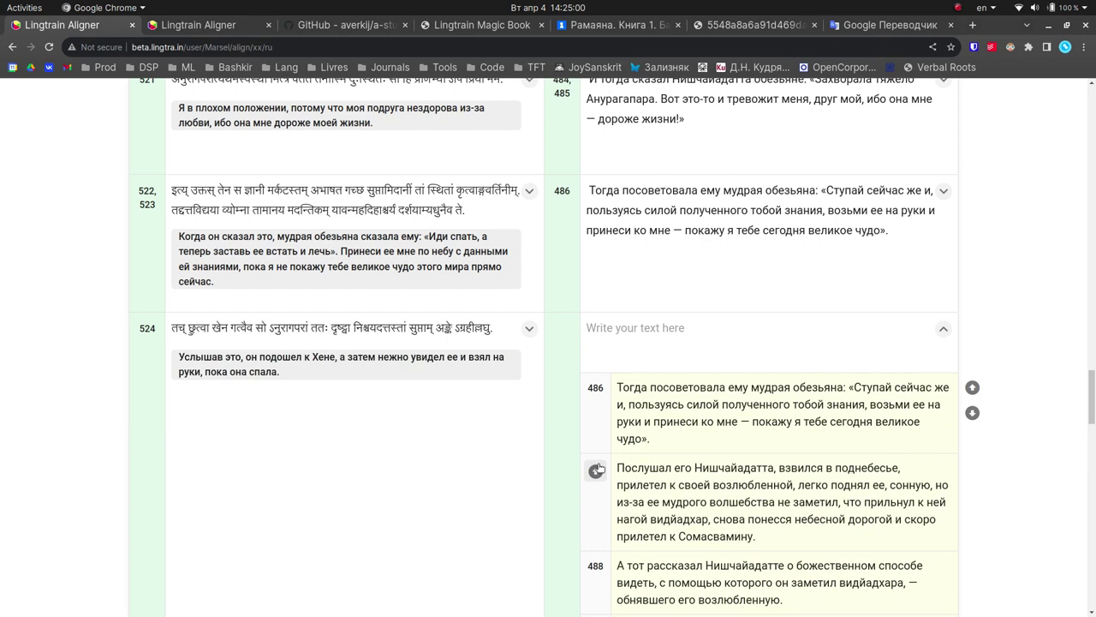
key(Return)
click(943, 331)
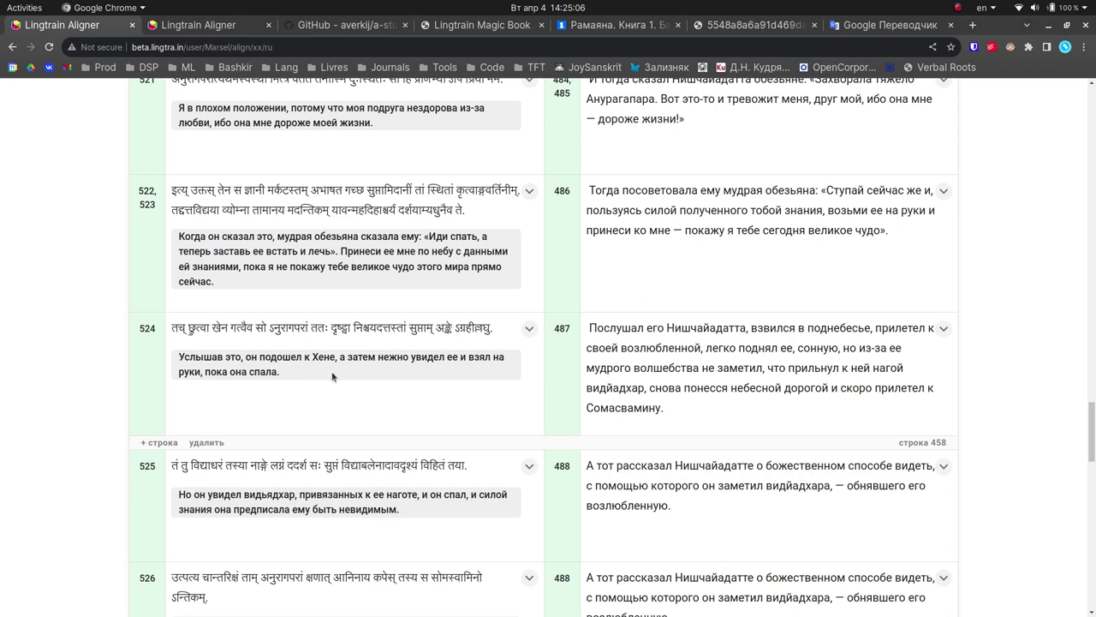
- Compare Sanskrit lines 524 and 525 with the Russian text of lines 487 and 488
drag(347, 356, 280, 372)
click(704, 370)
drag(652, 383, 749, 406)
click(854, 404)
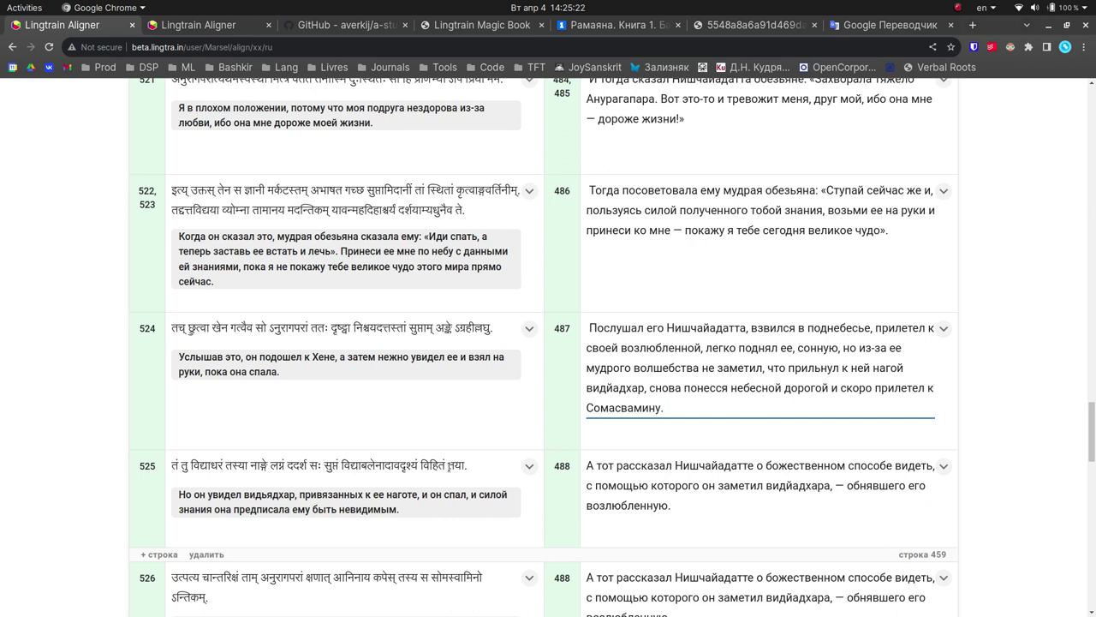
scroll(622, 336, down, 3)
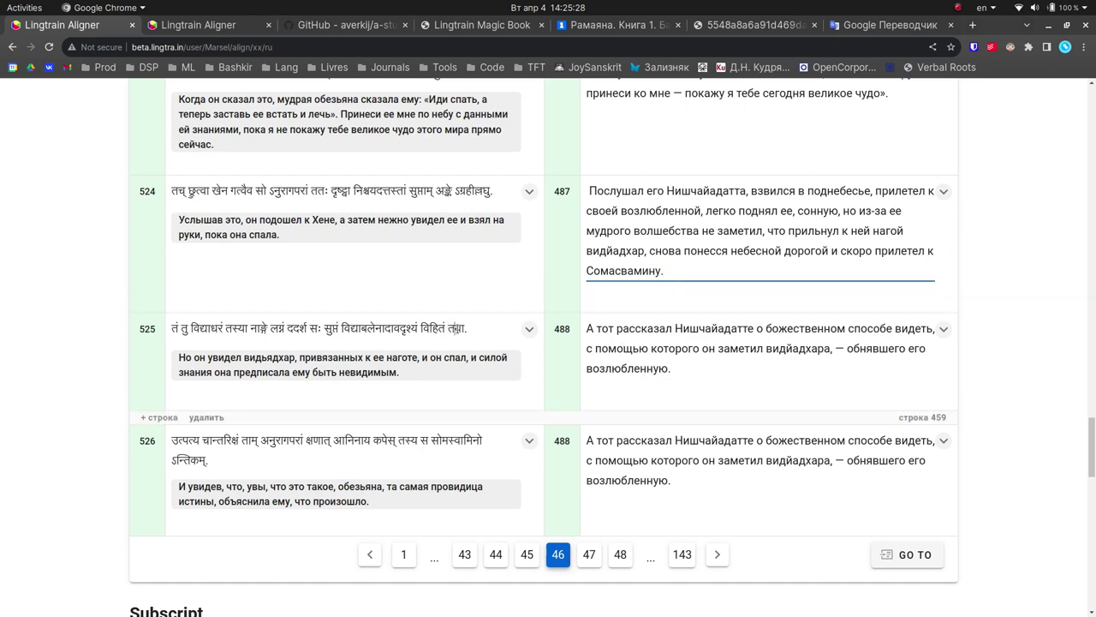
drag(459, 328, 340, 329)
click(339, 328)
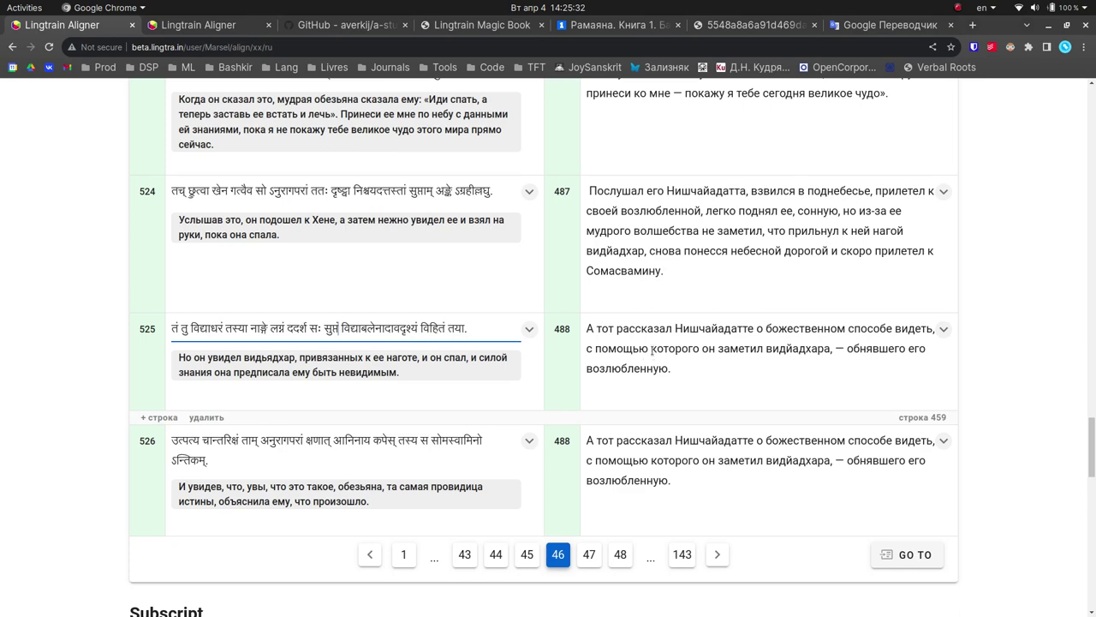
- Review the list of unused Russian strings for lines left out of the alignment
scroll(652, 349, down, 9)
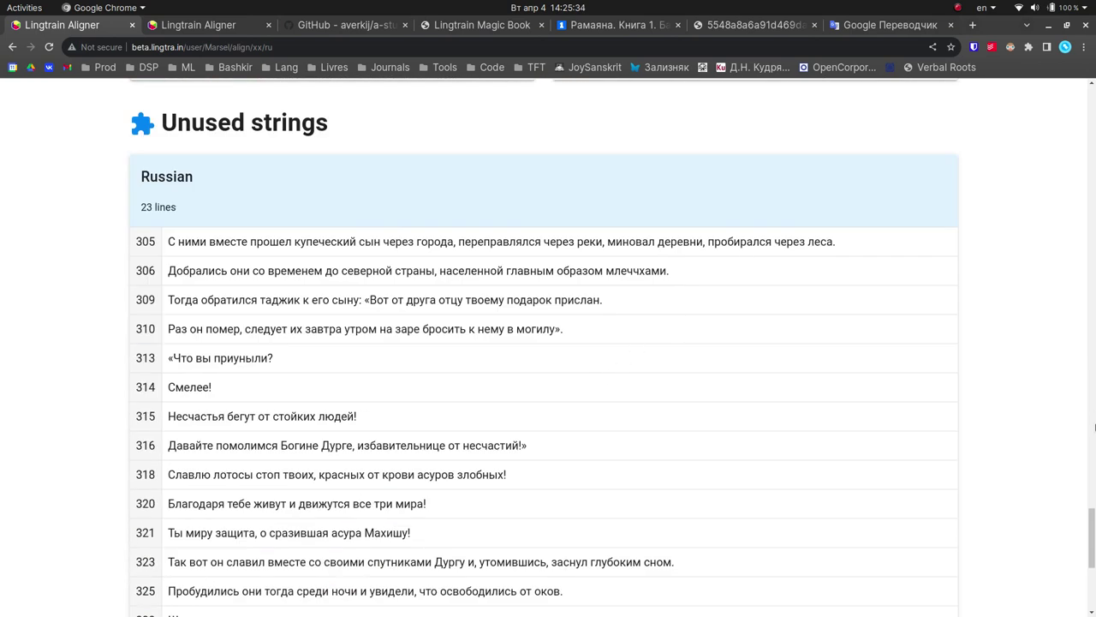
scroll(627, 331, up, 10)
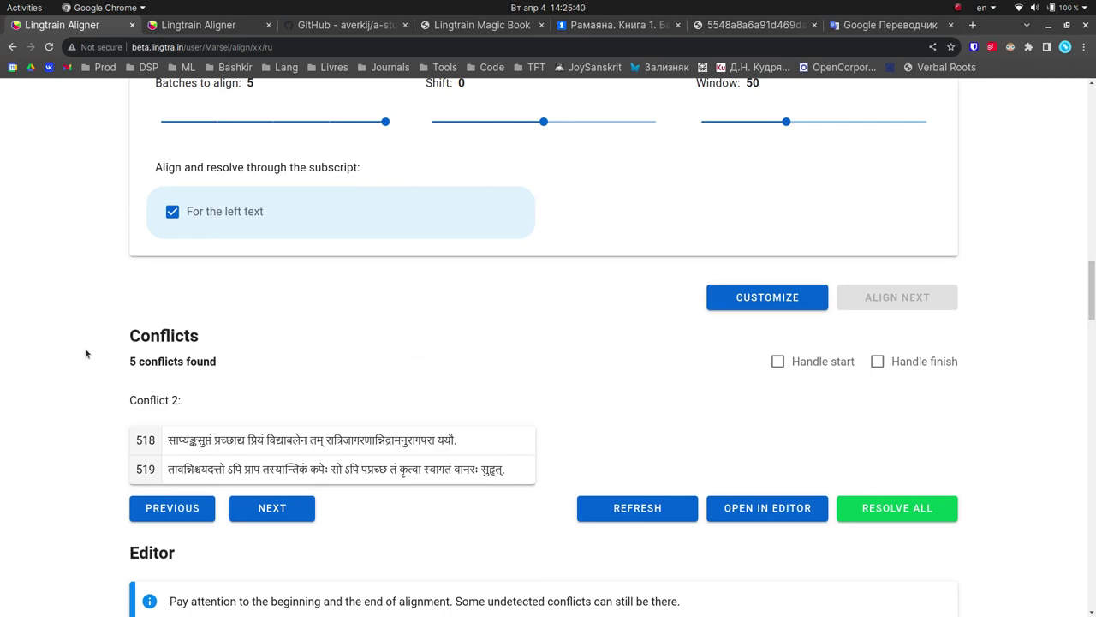
scroll(85, 353, down, 10)
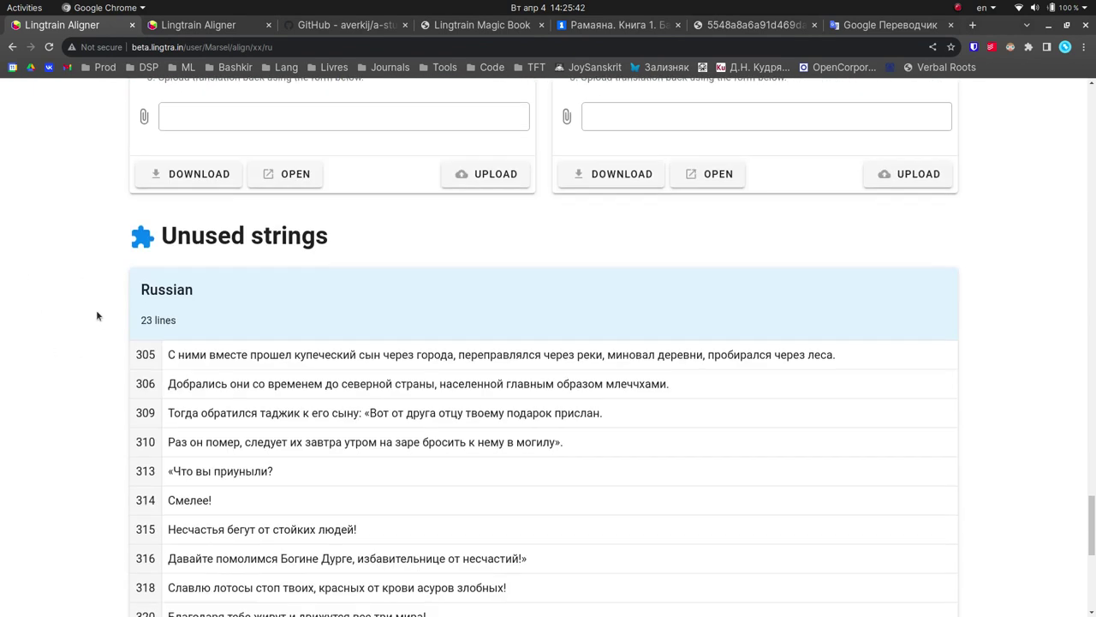
scroll(129, 312, down, 4)
scroll(171, 305, up, 3)
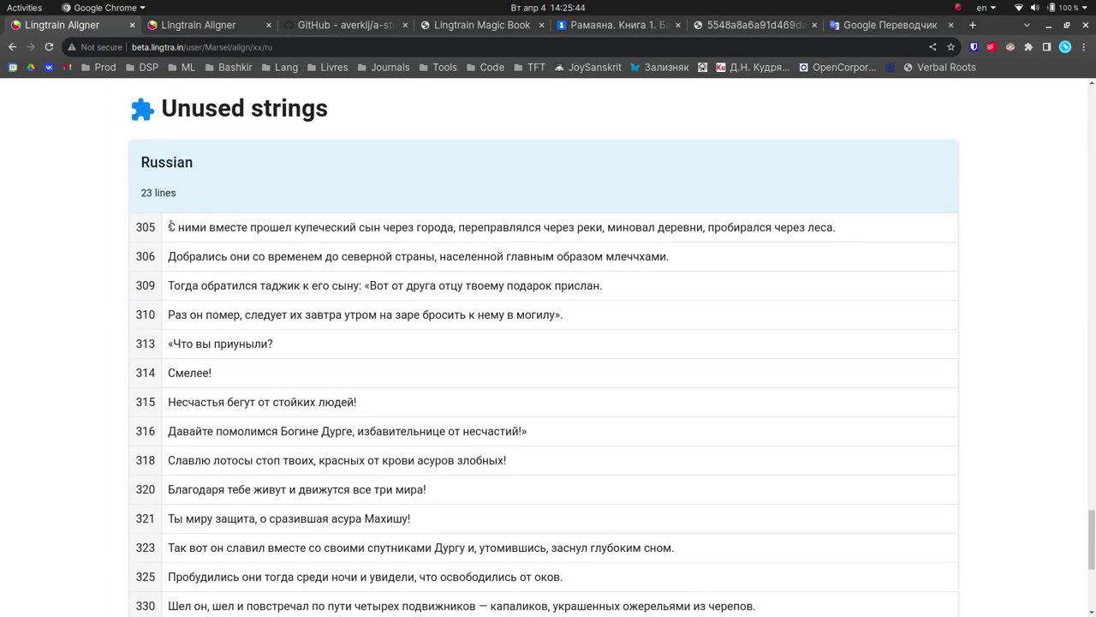
scroll(172, 223, up, 3)
drag(162, 224, 136, 223)
click(152, 234)
scroll(172, 356, down, 11)
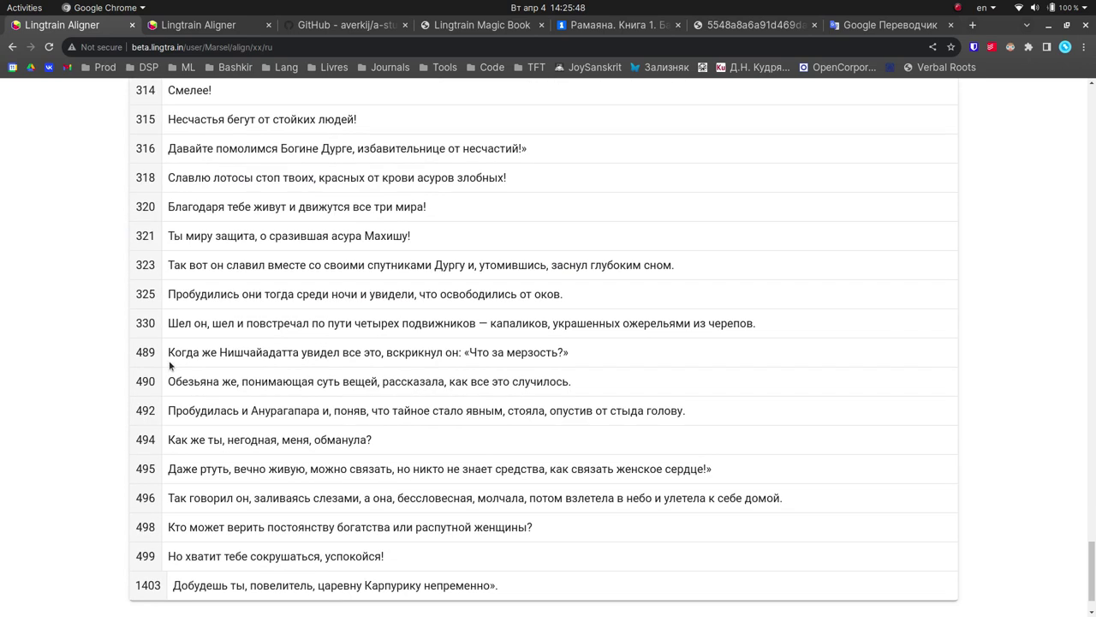
scroll(170, 392, up, 7)
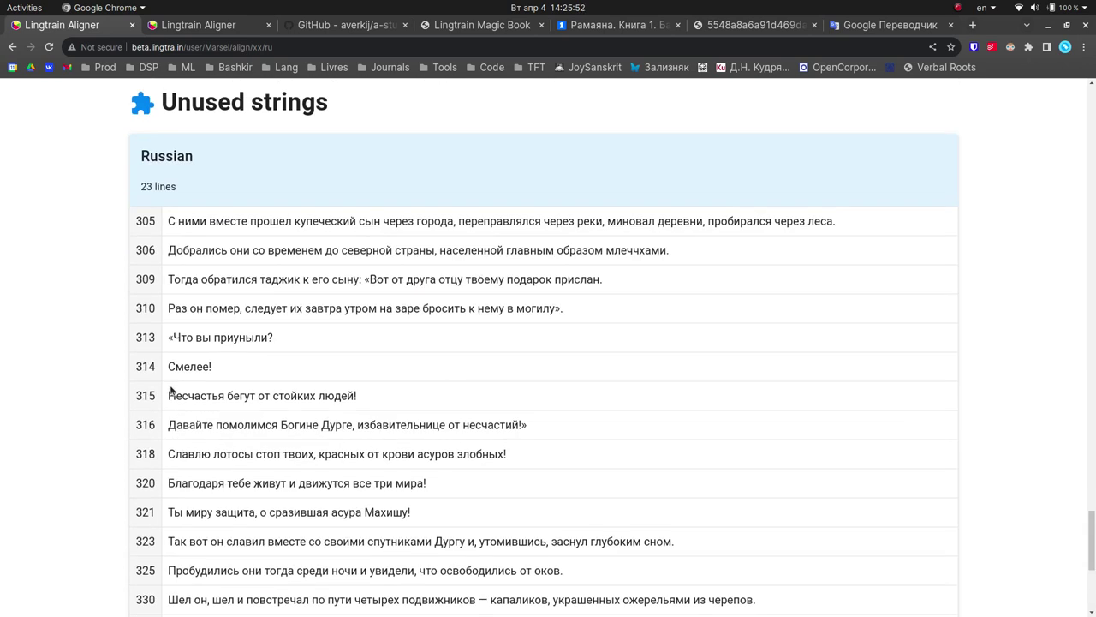
drag(143, 186, 181, 190)
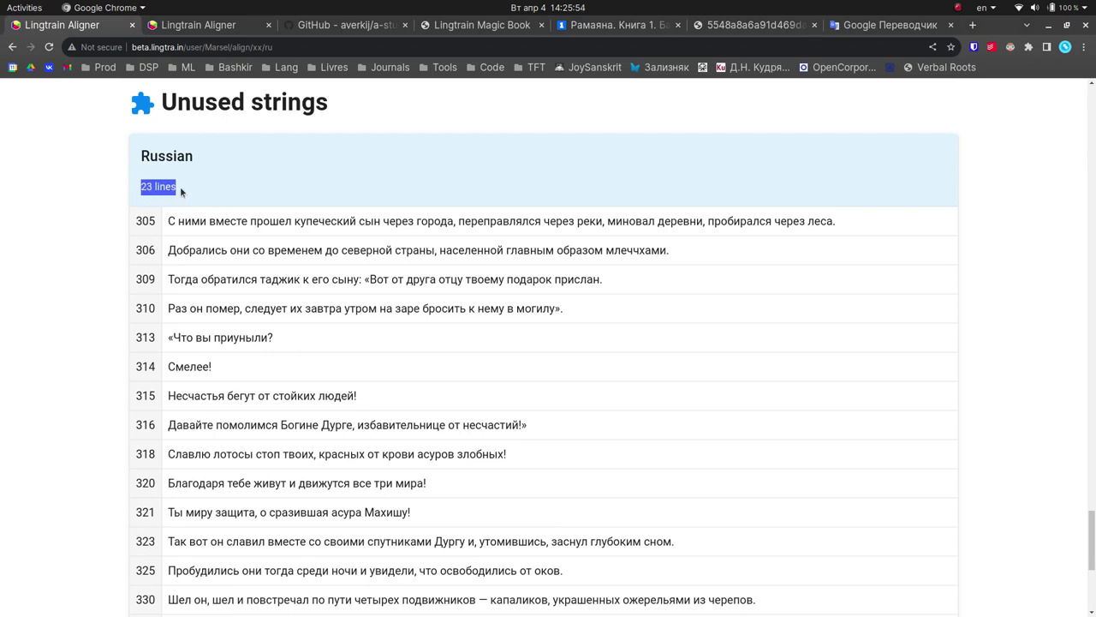
scroll(249, 225, down, 5)
scroll(949, 511, up, 20)
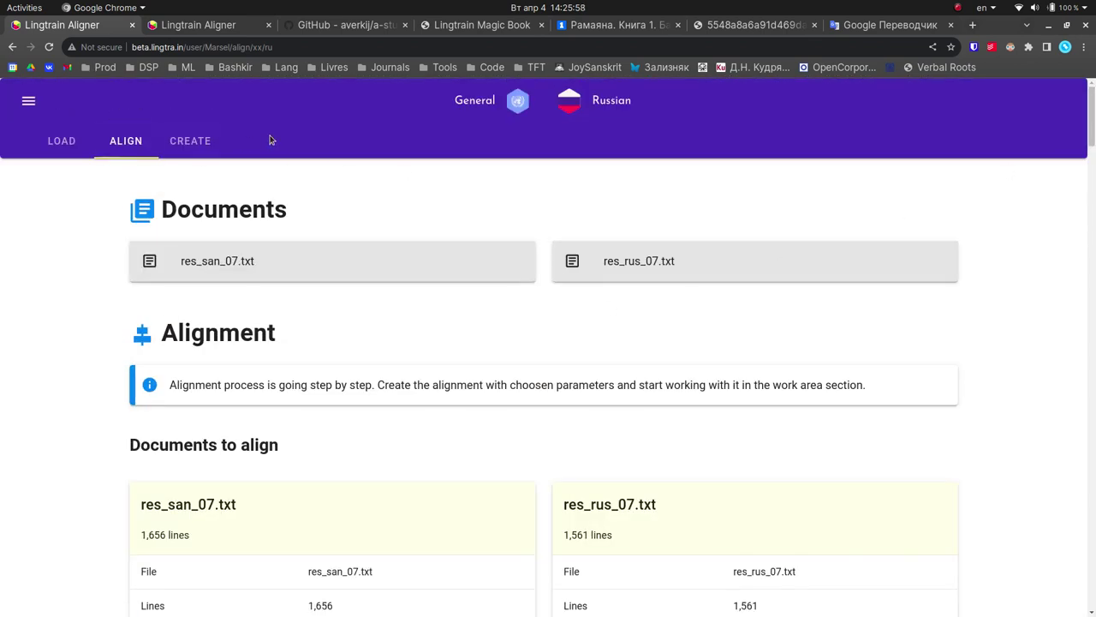
- Select the Somadeva_07 alignment for book creation and generate its preview in the pastel_fill style
click(190, 143)
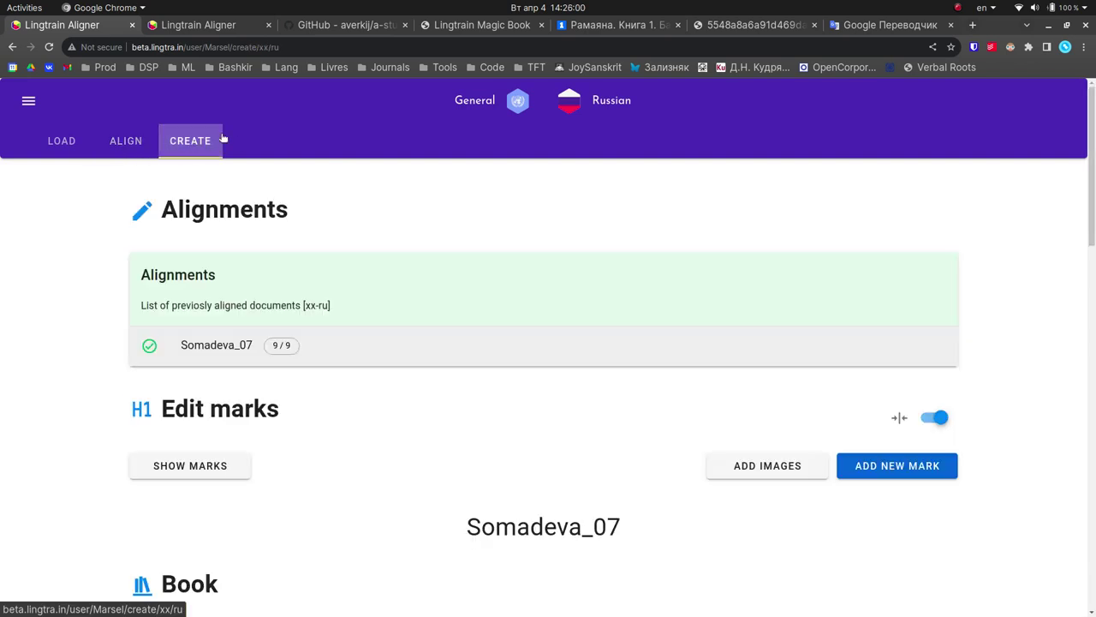
click(214, 346)
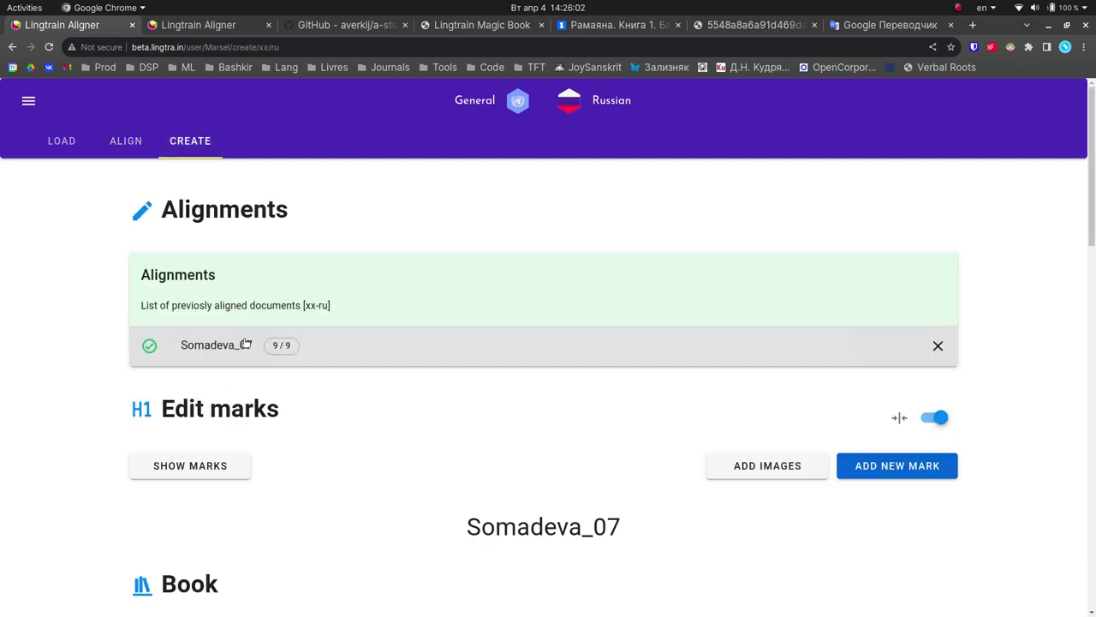
scroll(34, 385, down, 5)
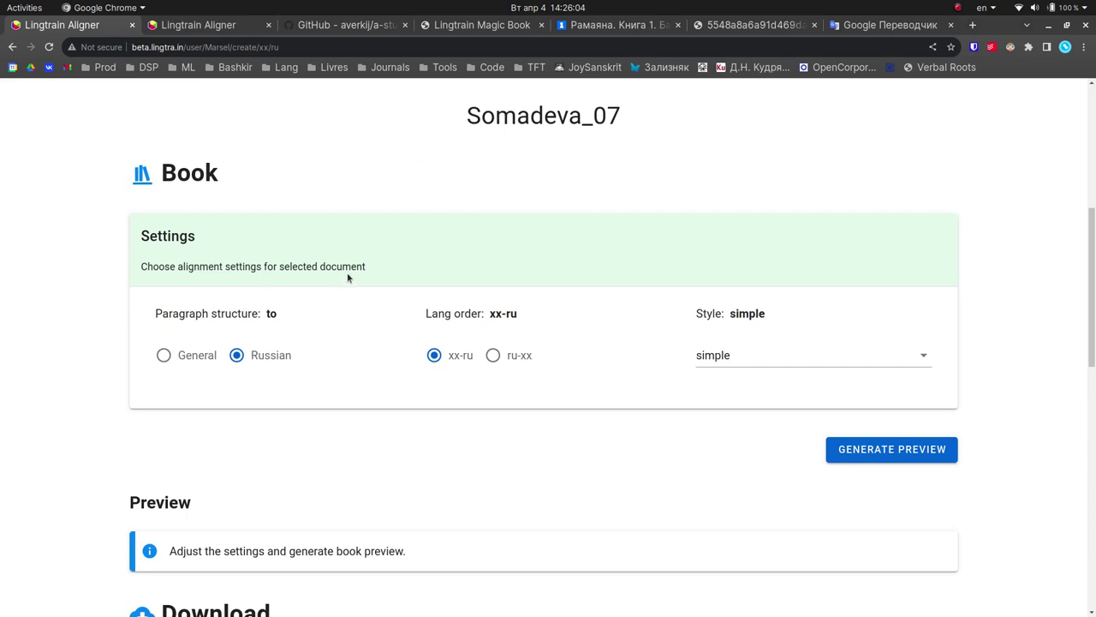
scroll(394, 301, up, 2)
click(730, 490)
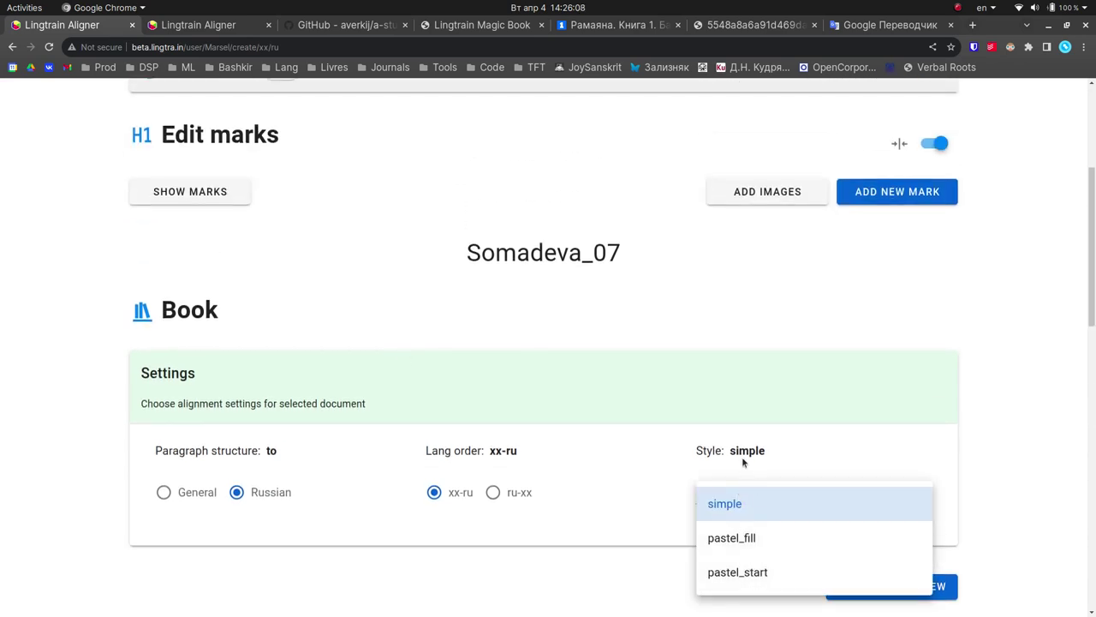
click(755, 539)
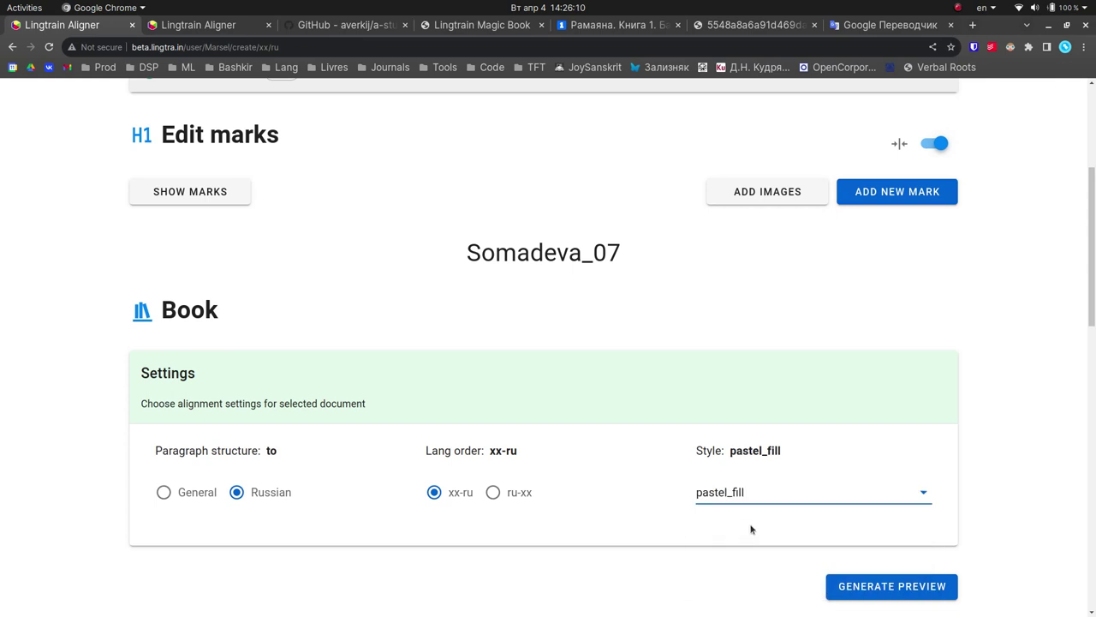
scroll(751, 530, down, 2)
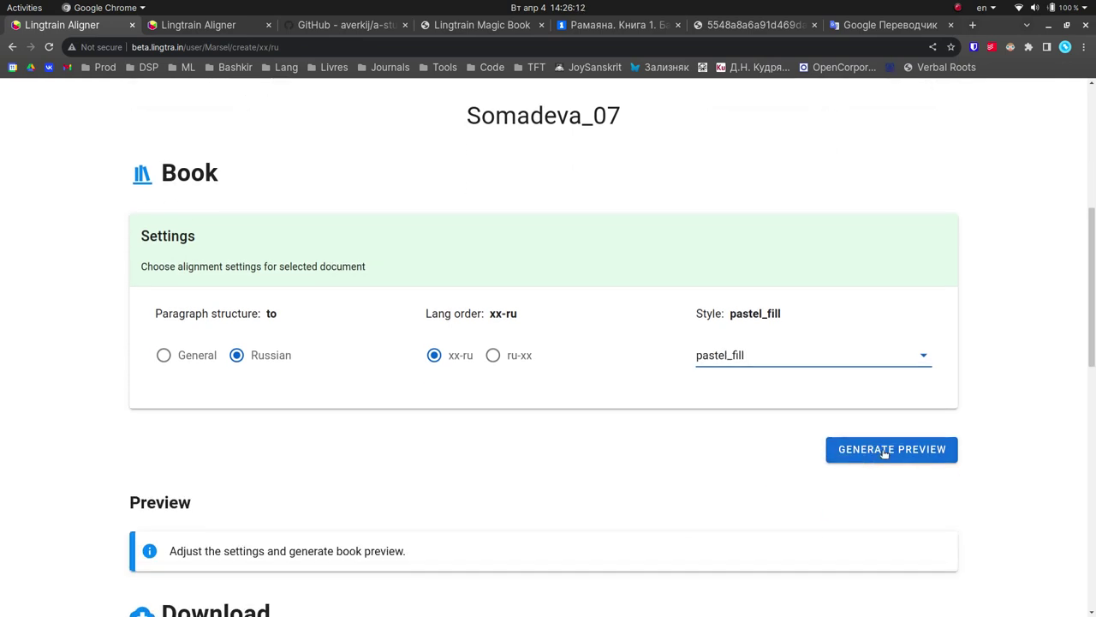
click(885, 454)
- Examine how the matching Sanskrit and Russian passages are coloured and paired throughout the book preview
scroll(526, 445, down, 5)
scroll(531, 345, down, 2)
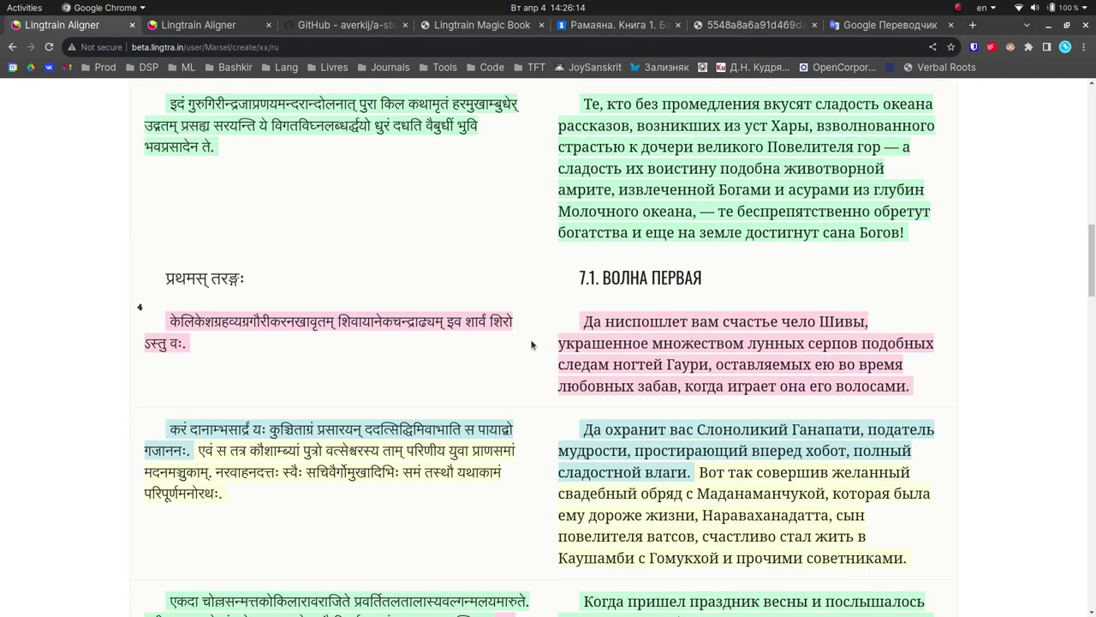
scroll(531, 346, down, 5)
scroll(548, 350, up, 4)
scroll(541, 307, down, 7)
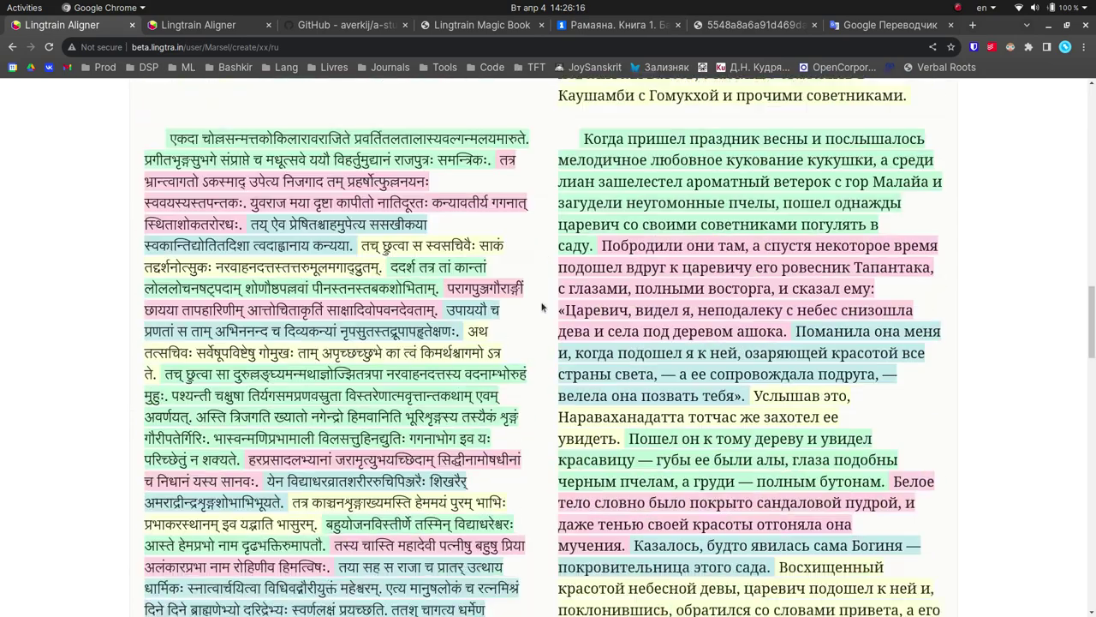
scroll(543, 308, up, 6)
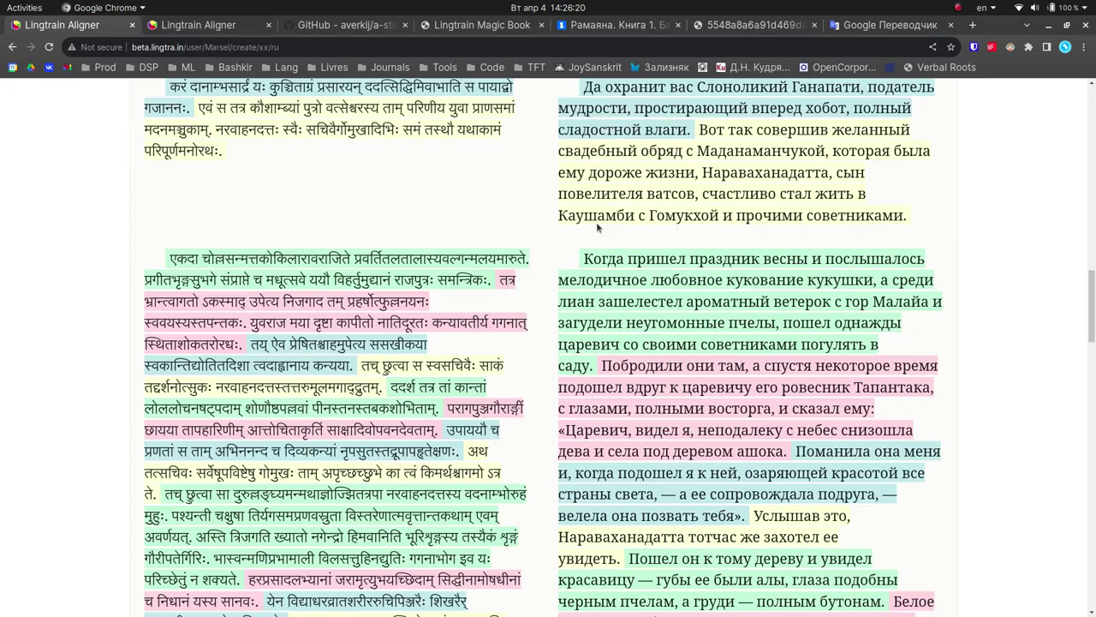
scroll(597, 227, down, 20)
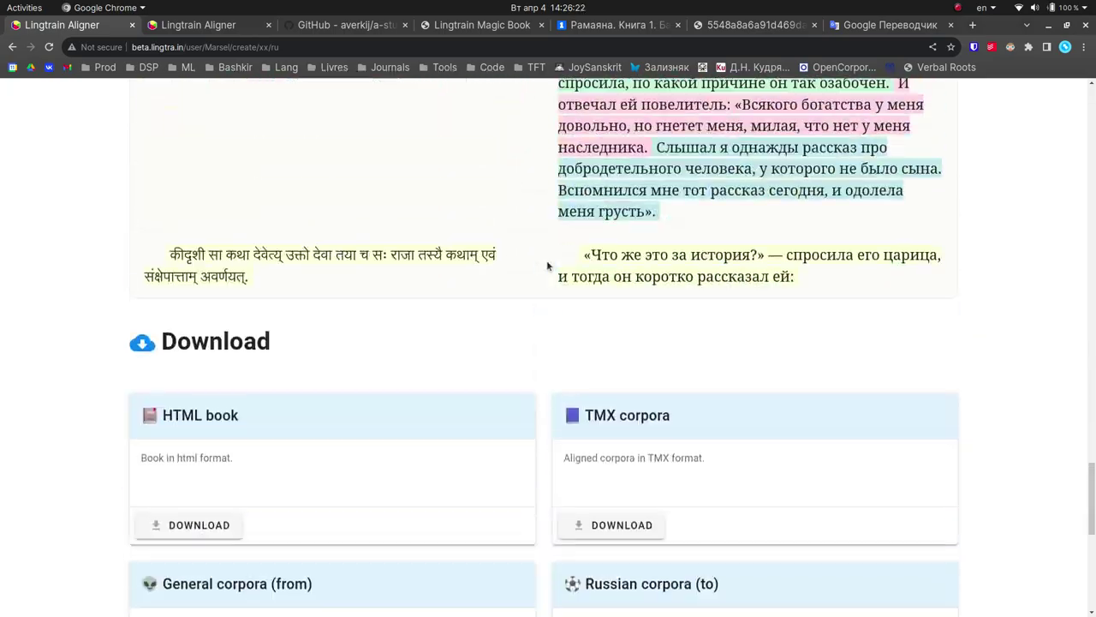
scroll(392, 392, up, 20)
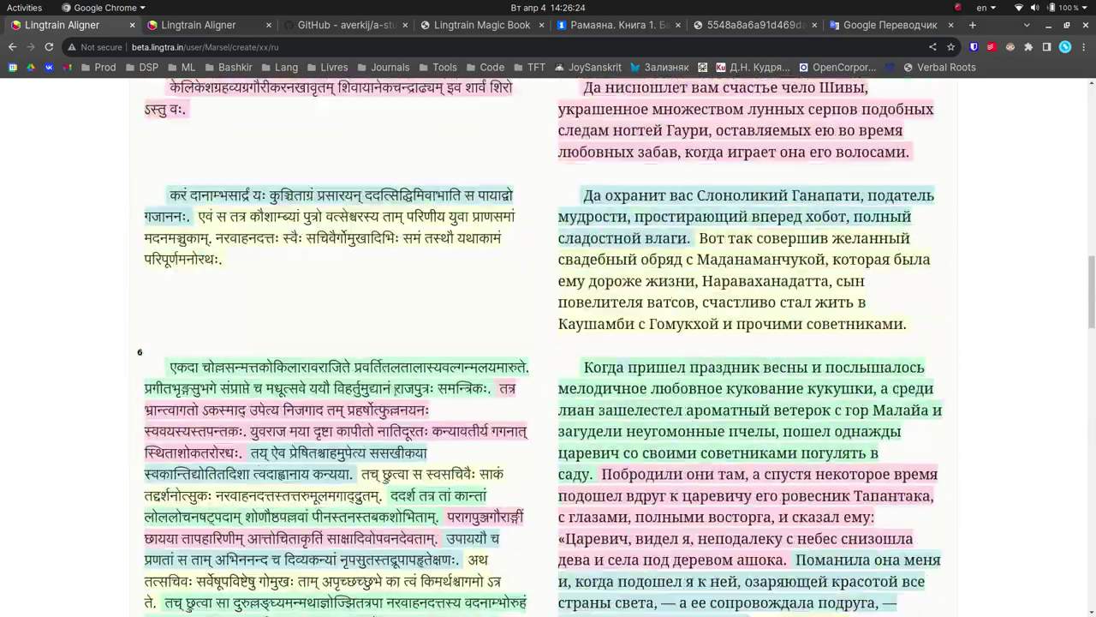
scroll(405, 392, up, 5)
scroll(558, 399, down, 20)
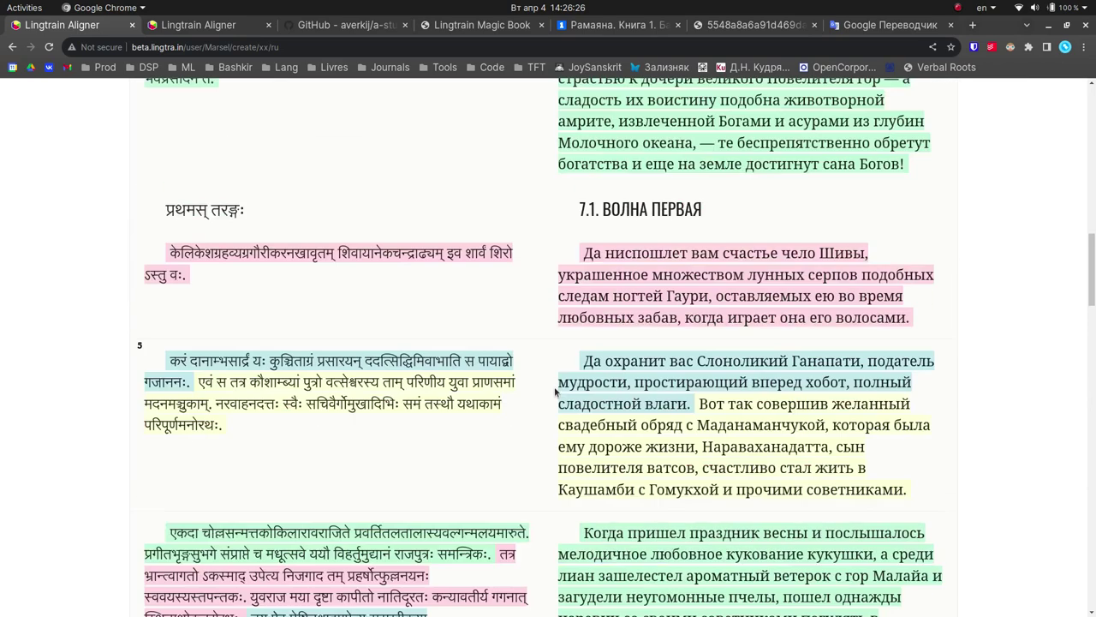
scroll(538, 362, up, 4)
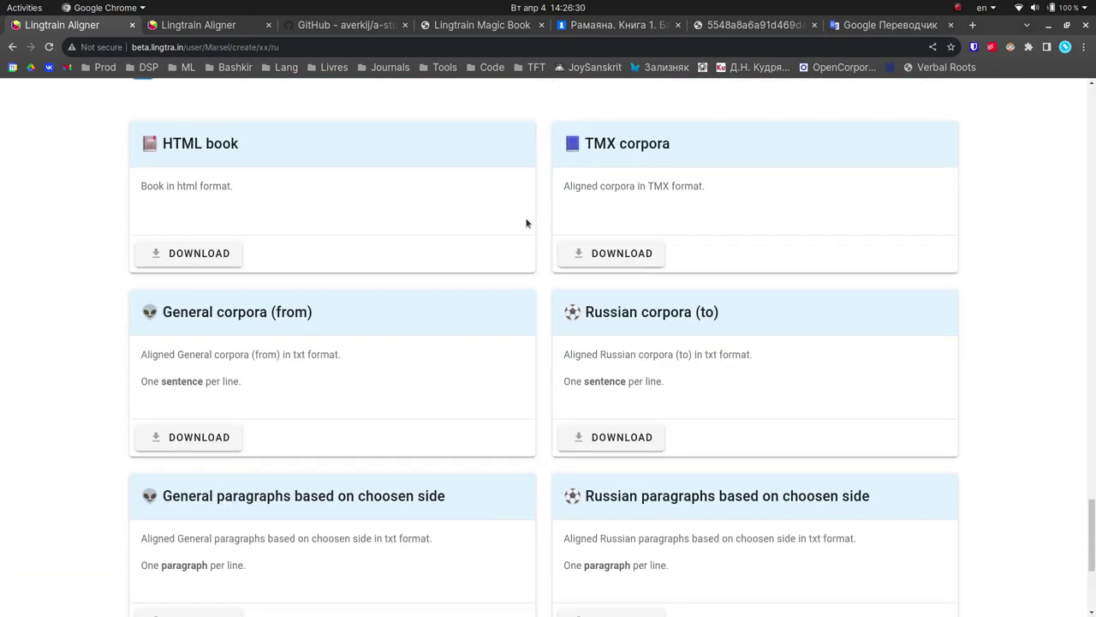
- Download the alignment database of Somadeva_07 from the export options
scroll(541, 298, down, 3)
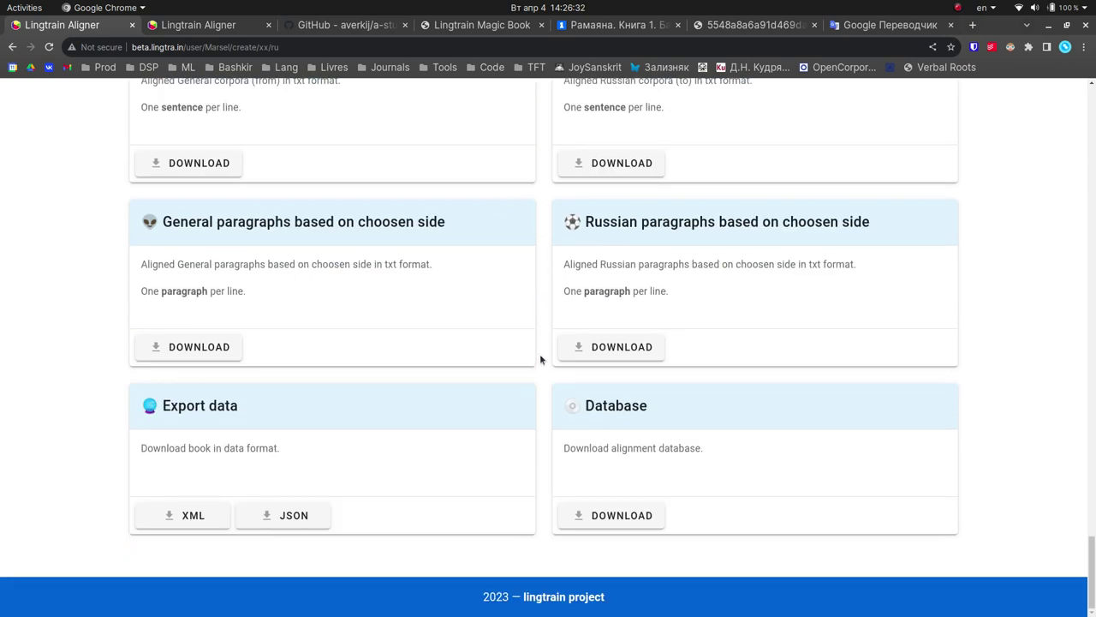
drag(609, 410, 663, 411)
click(627, 515)
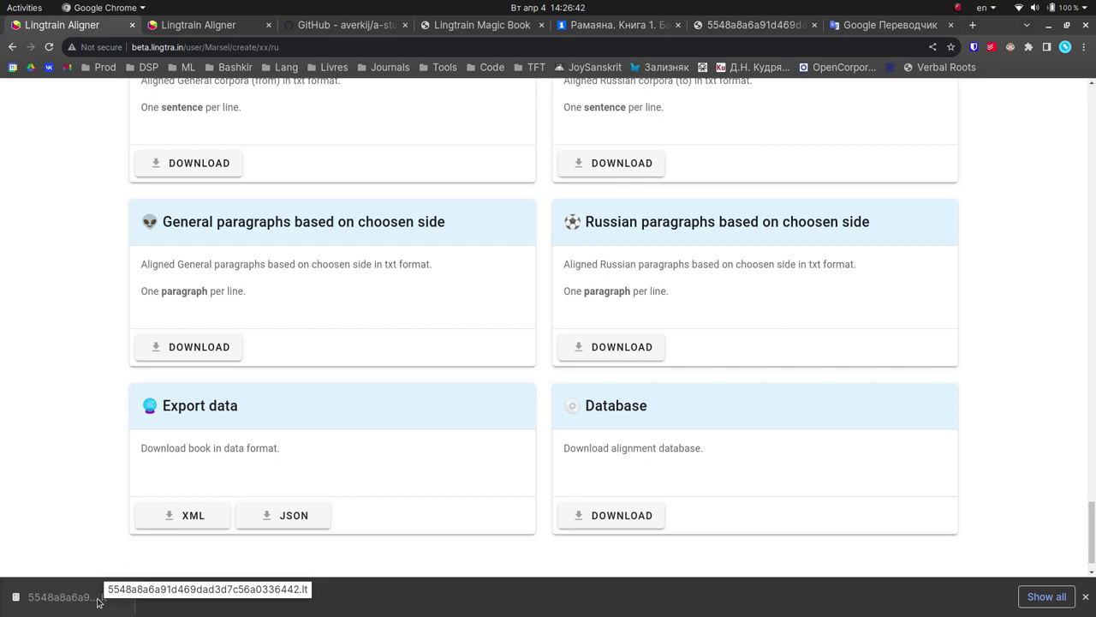
- Switch to the local Lingtrain Aligner instance and log in with the account username
click(198, 25)
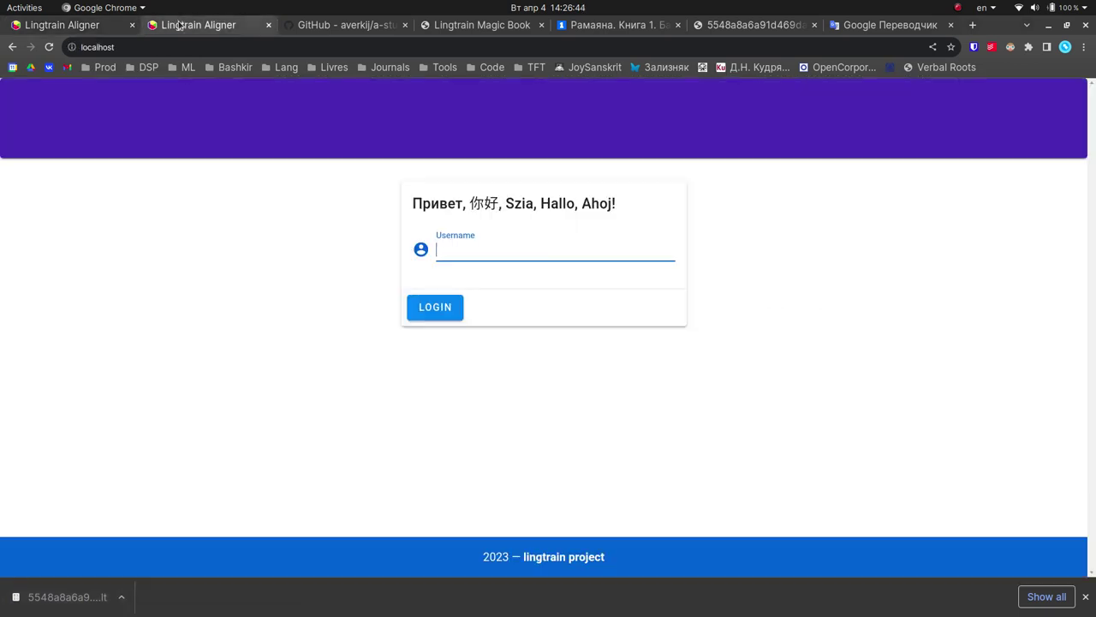
click(515, 250)
text(Marsel)
key(Return)
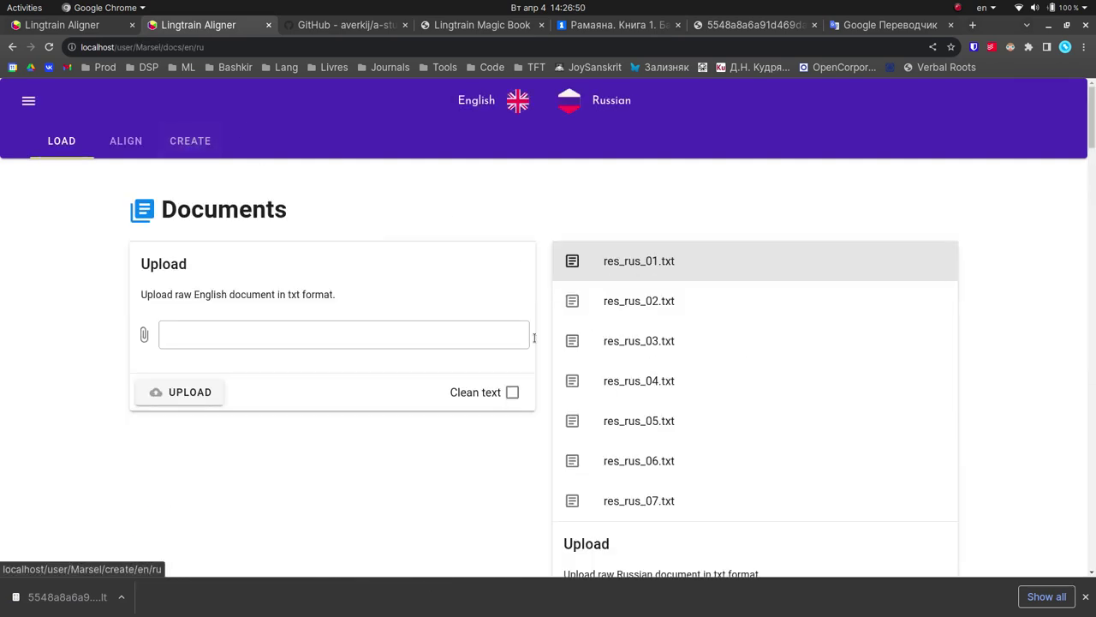
- Open the alignment page of the local instance and switch the source language from English to General
click(140, 145)
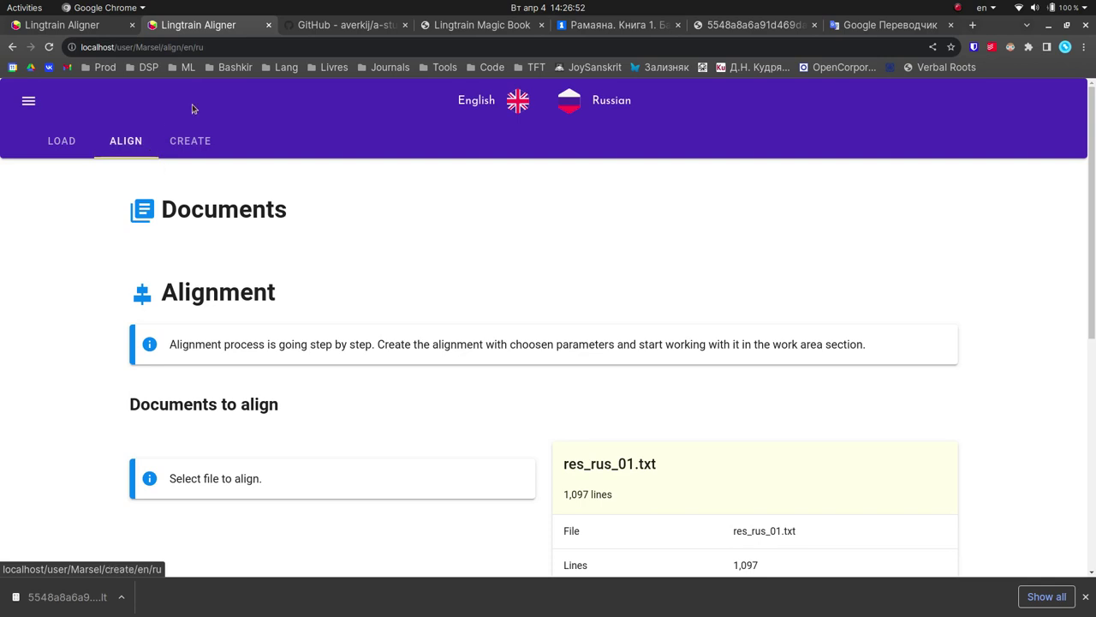
scroll(222, 334, down, 5)
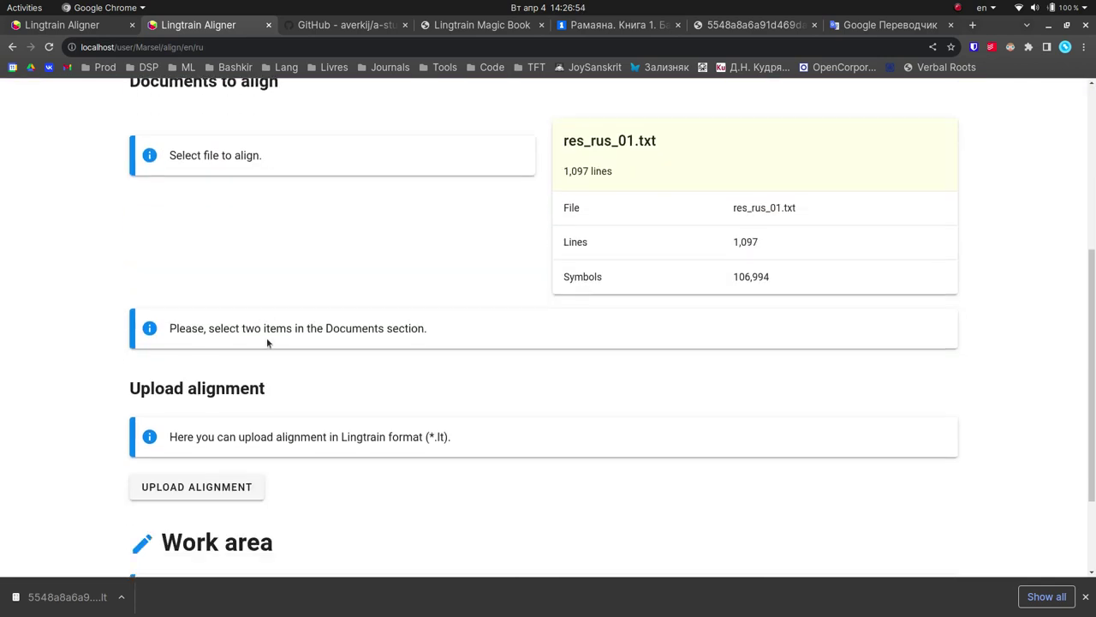
scroll(253, 360, up, 4)
scroll(254, 359, up, 2)
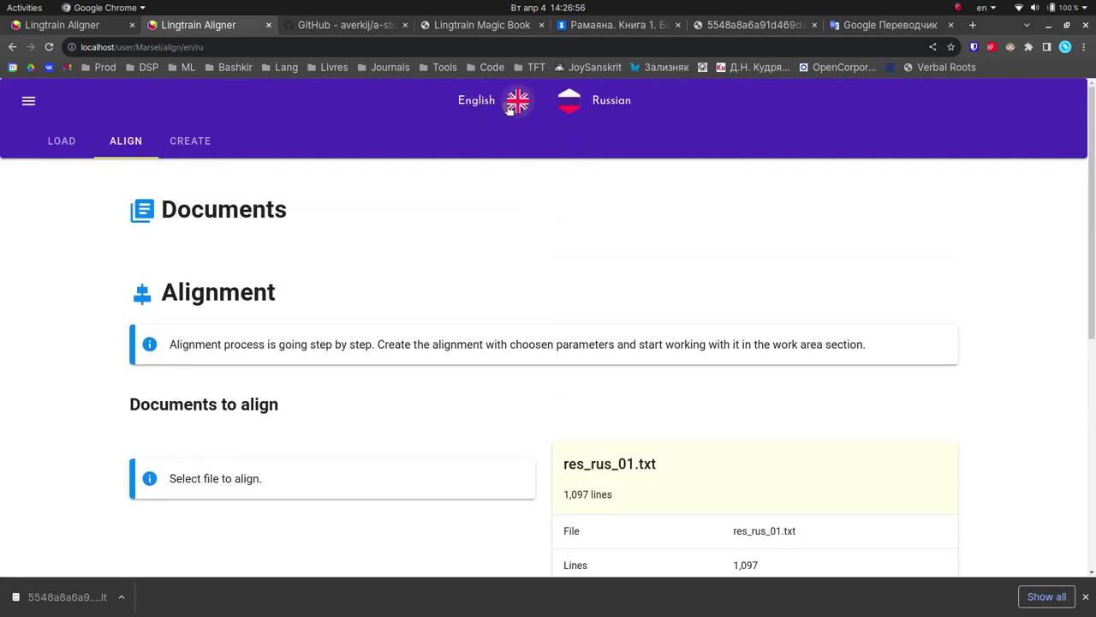
click(517, 101)
scroll(560, 347, down, 5)
click(559, 343)
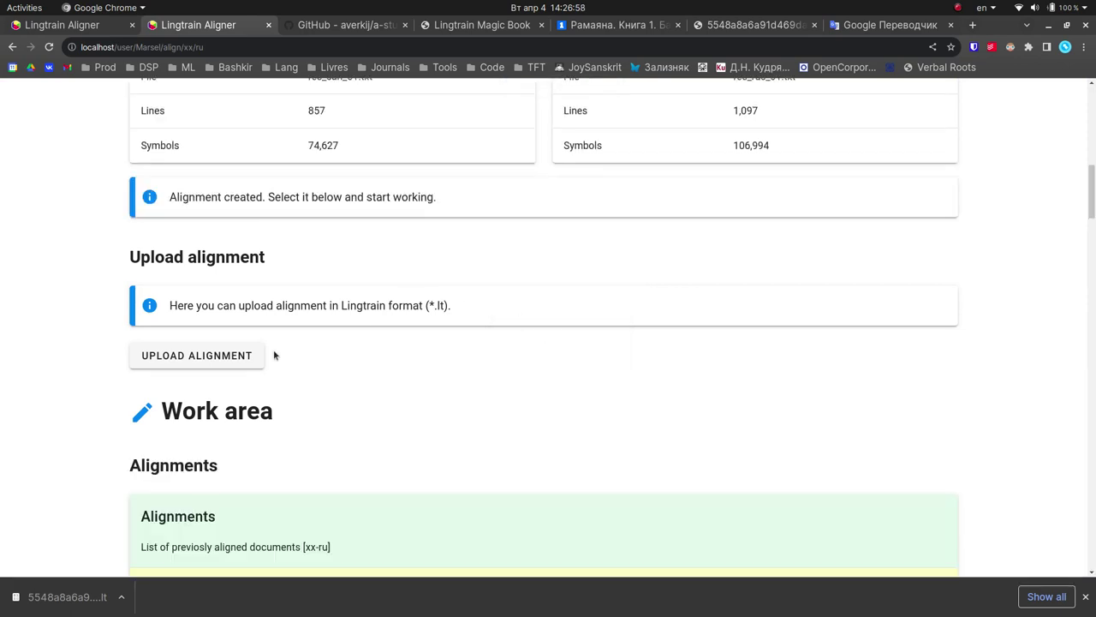
scroll(248, 380, up, 3)
scroll(158, 360, down, 2)
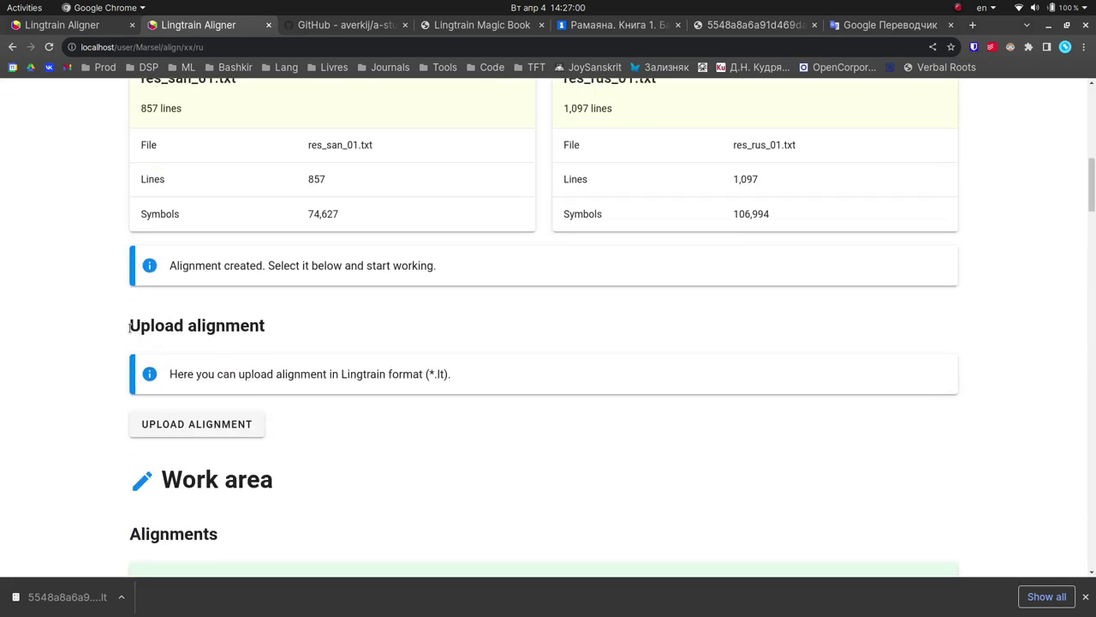
- Try to upload the downloaded alignment database 5548a8a6a91d469dad3d7c56a0336442.lt with res_san_01.txt and res_rus_01.txt as the selected documents
drag(129, 326, 274, 345)
click(196, 423)
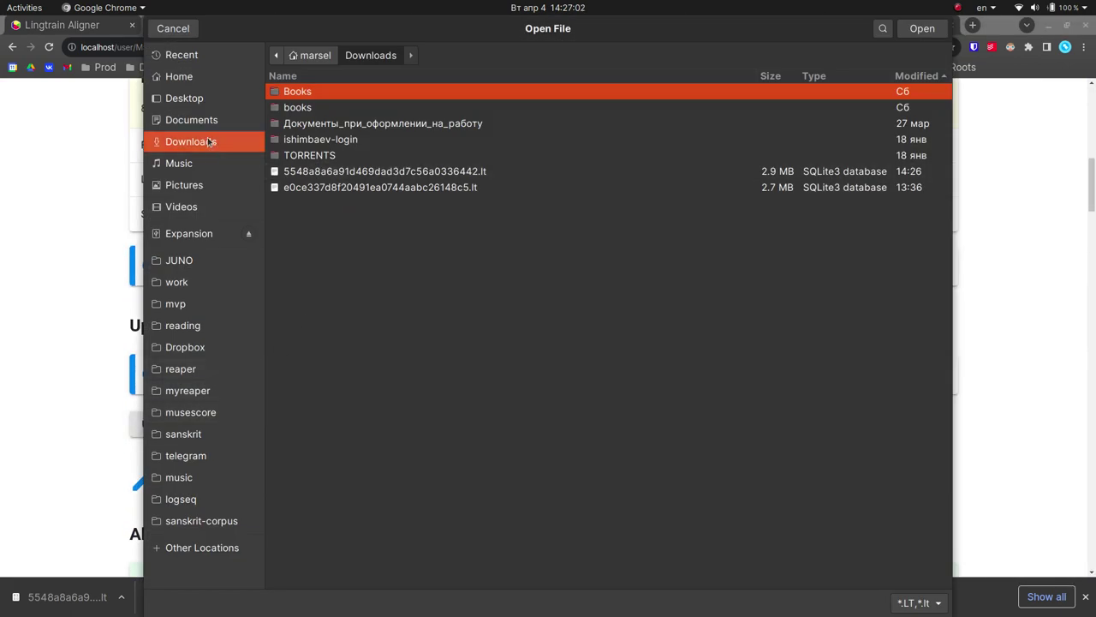
click(385, 171)
click(922, 29)
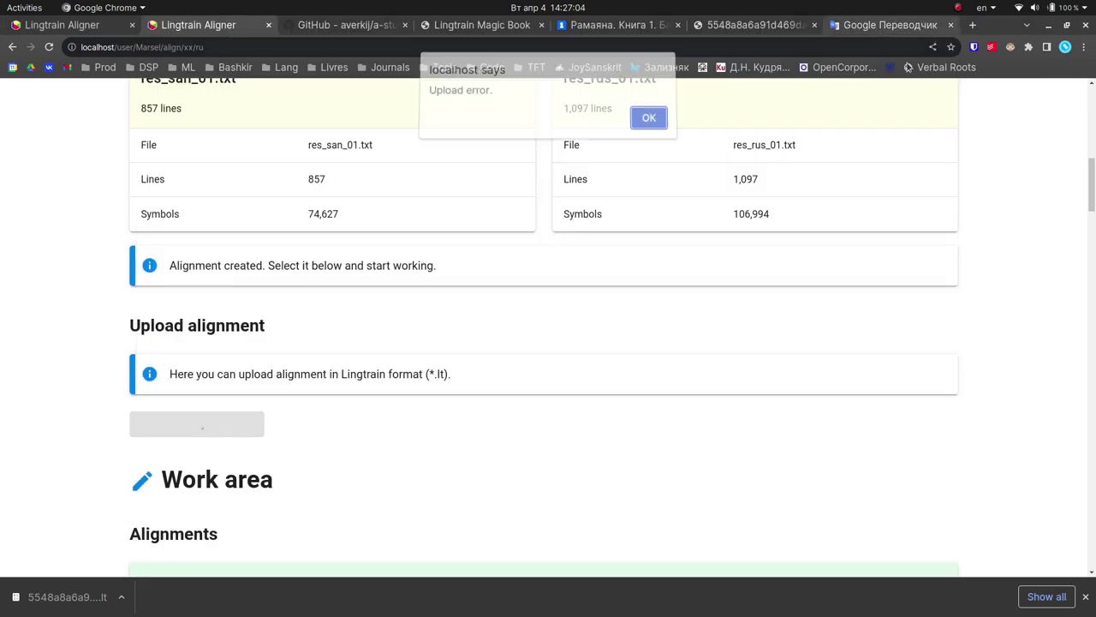
click(646, 121)
scroll(349, 390, up, 1)
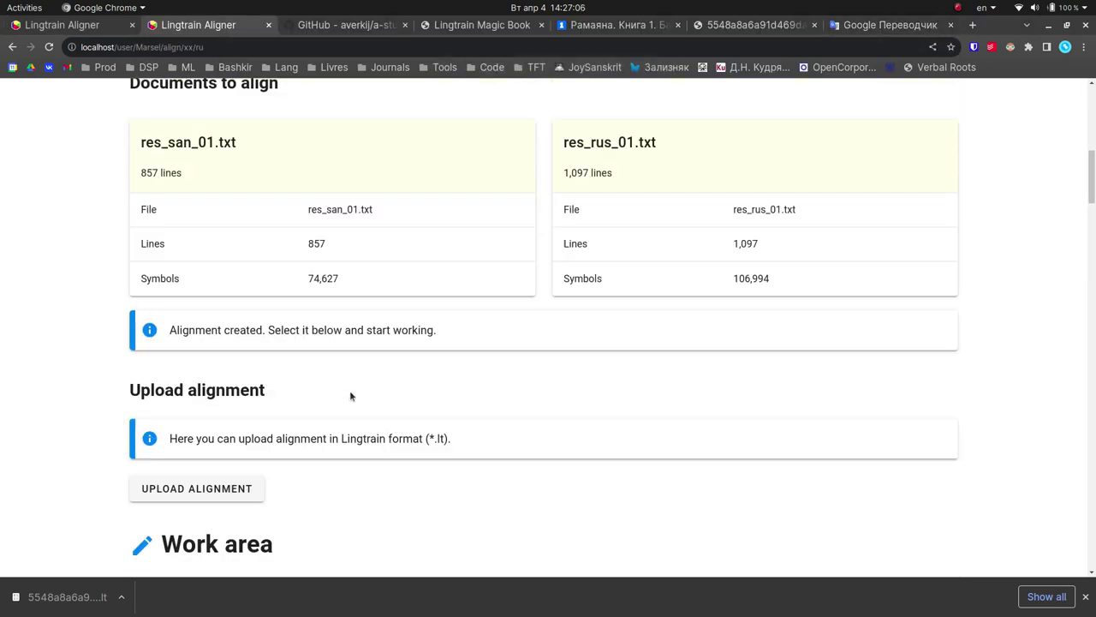
- Select res_san_07.txt and try again to upload the downloaded alignment database, checking the list of existing alignments
scroll(349, 389, up, 10)
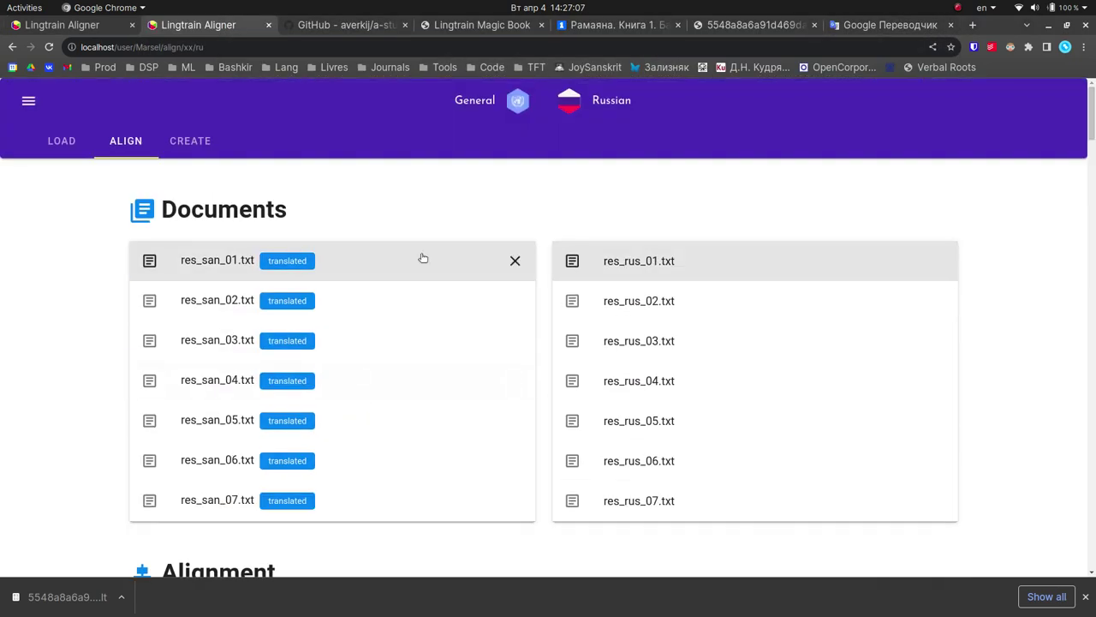
click(367, 502)
scroll(367, 382, down, 9)
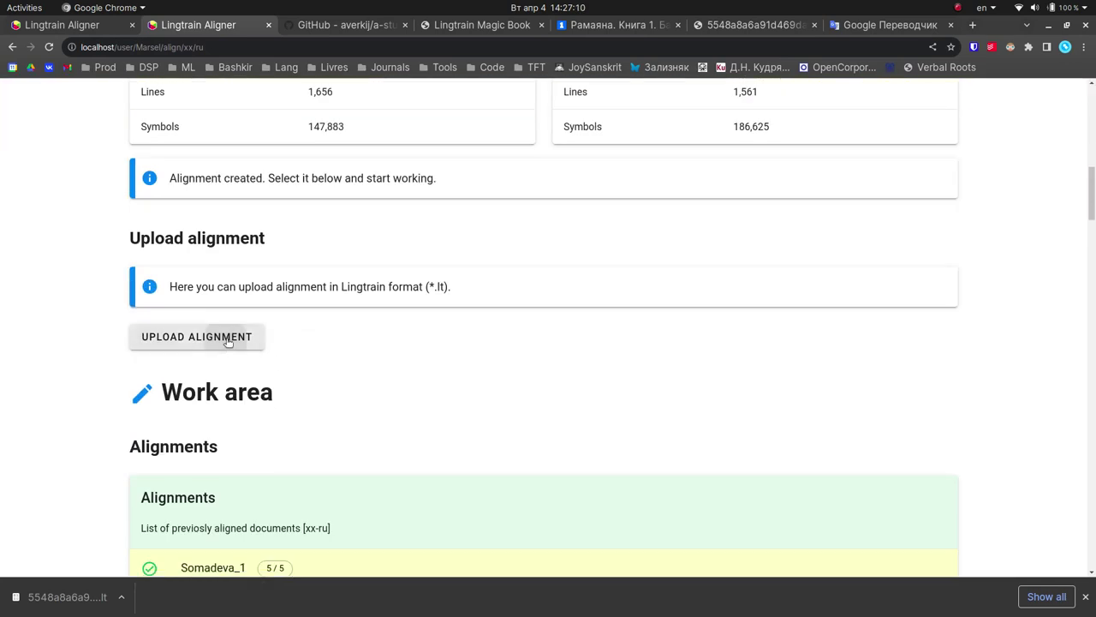
click(228, 341)
click(442, 174)
click(920, 95)
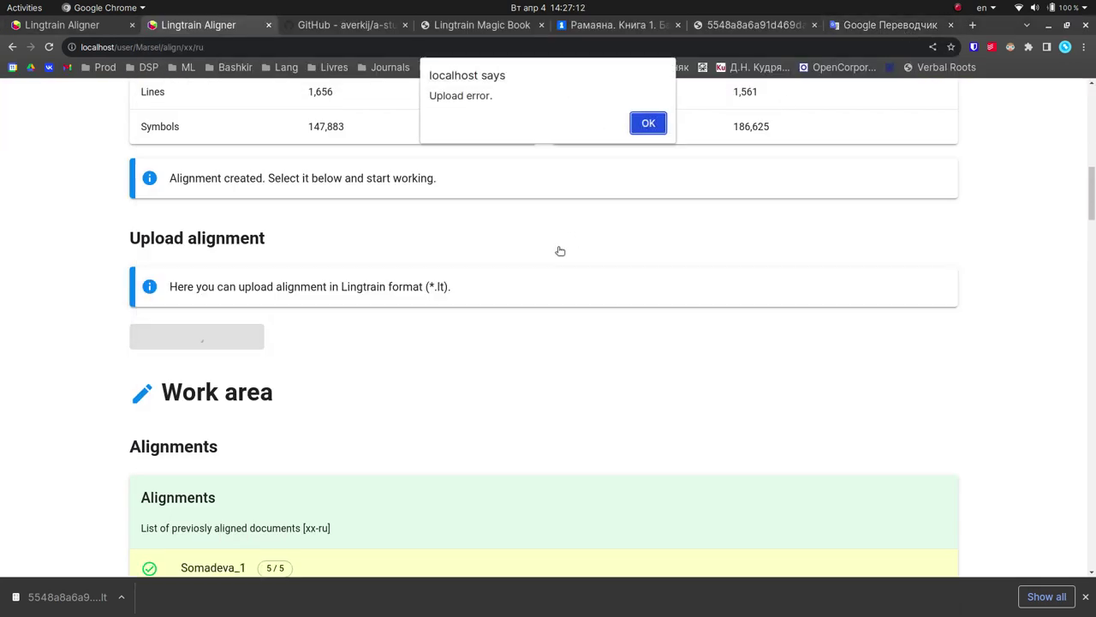
click(638, 123)
scroll(450, 322, down, 3)
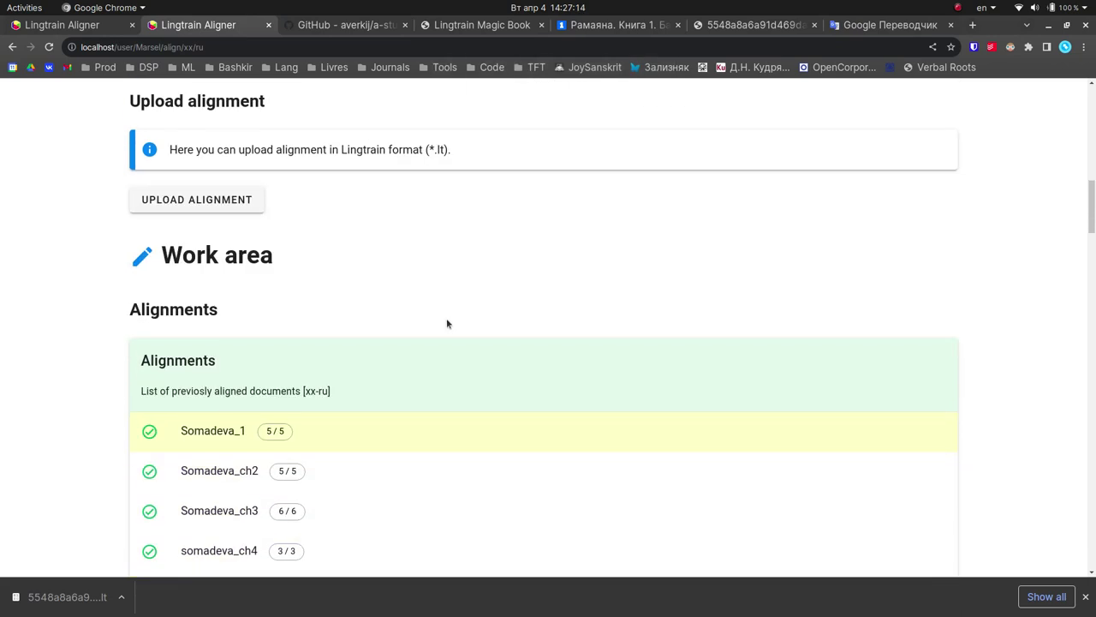
scroll(446, 324, down, 9)
scroll(451, 321, up, 20)
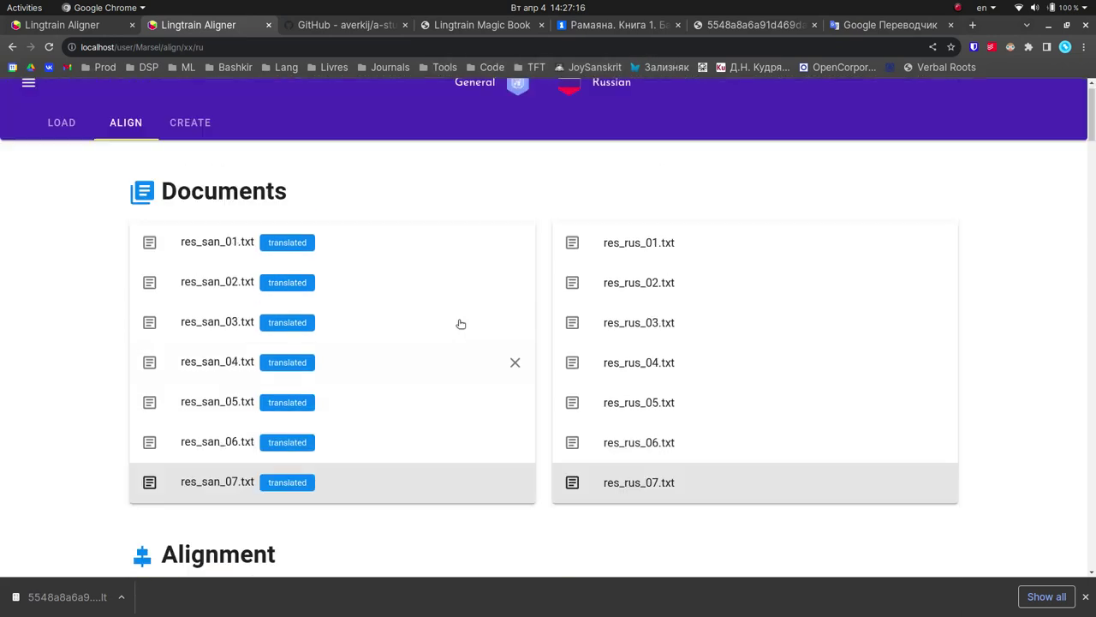
- Return to the beta.lingtra.in instance and review the batch visualizations of the Somadeva_07 alignment
click(98, 29)
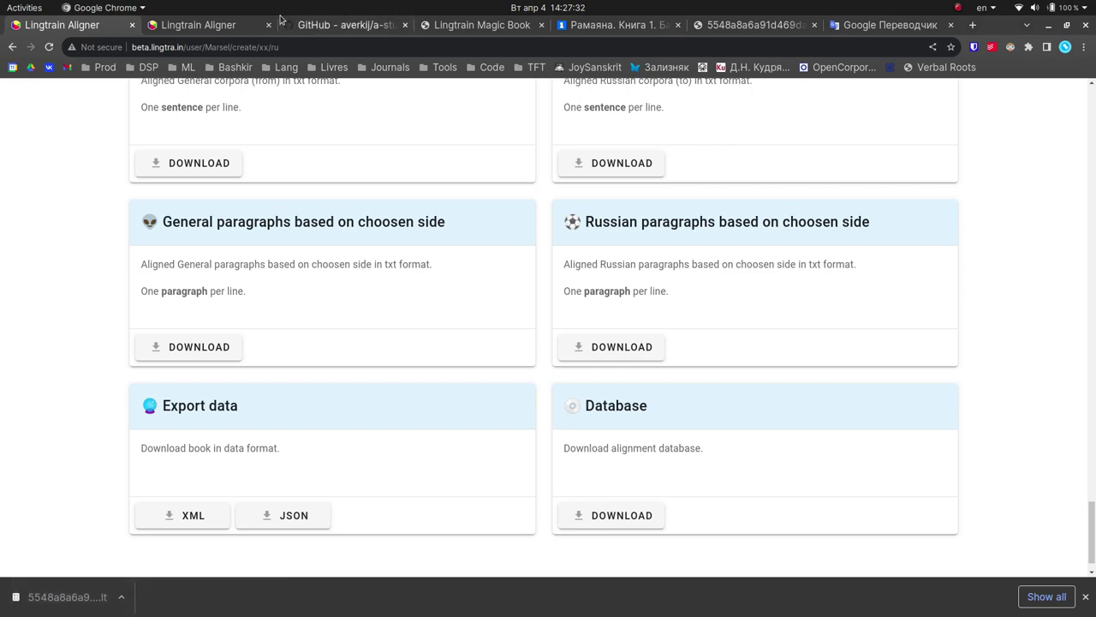
scroll(458, 237, up, 15)
scroll(447, 370, up, 15)
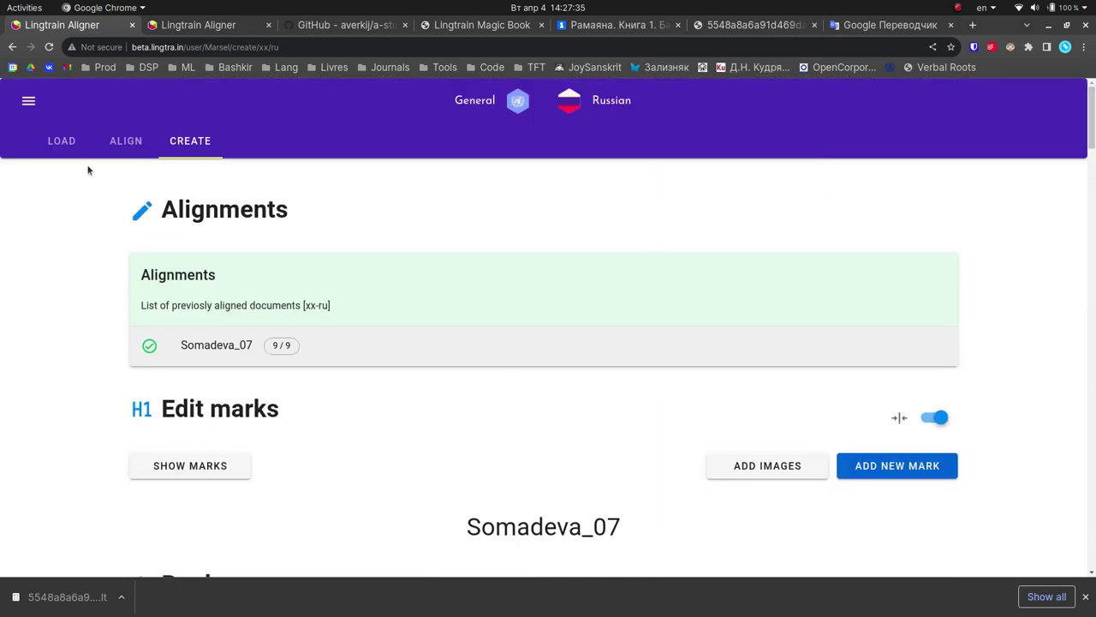
click(126, 140)
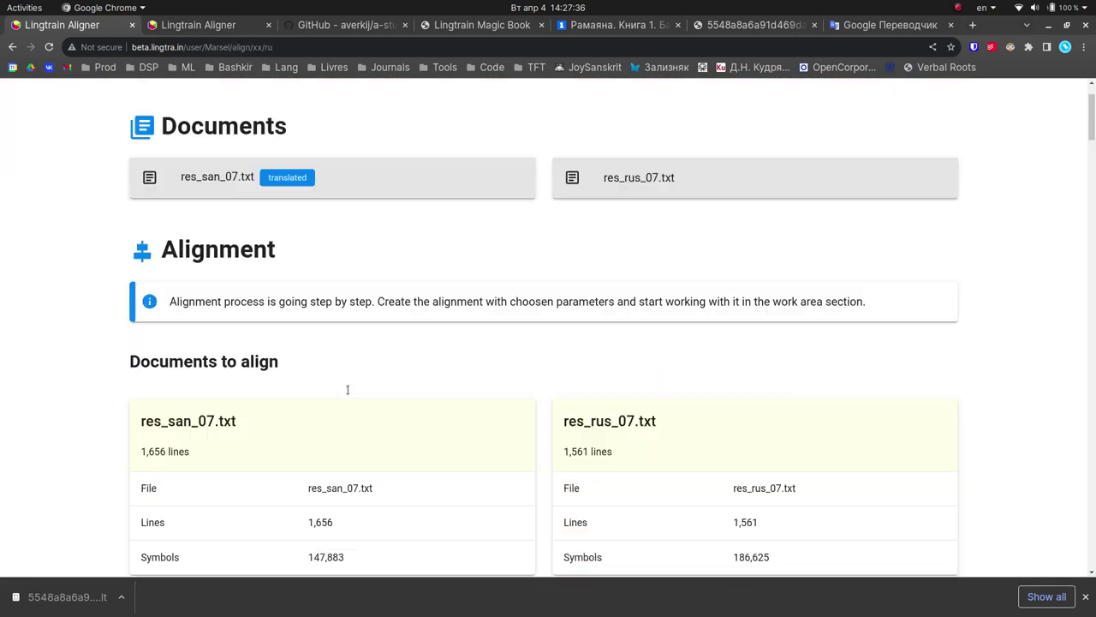
scroll(450, 372, down, 15)
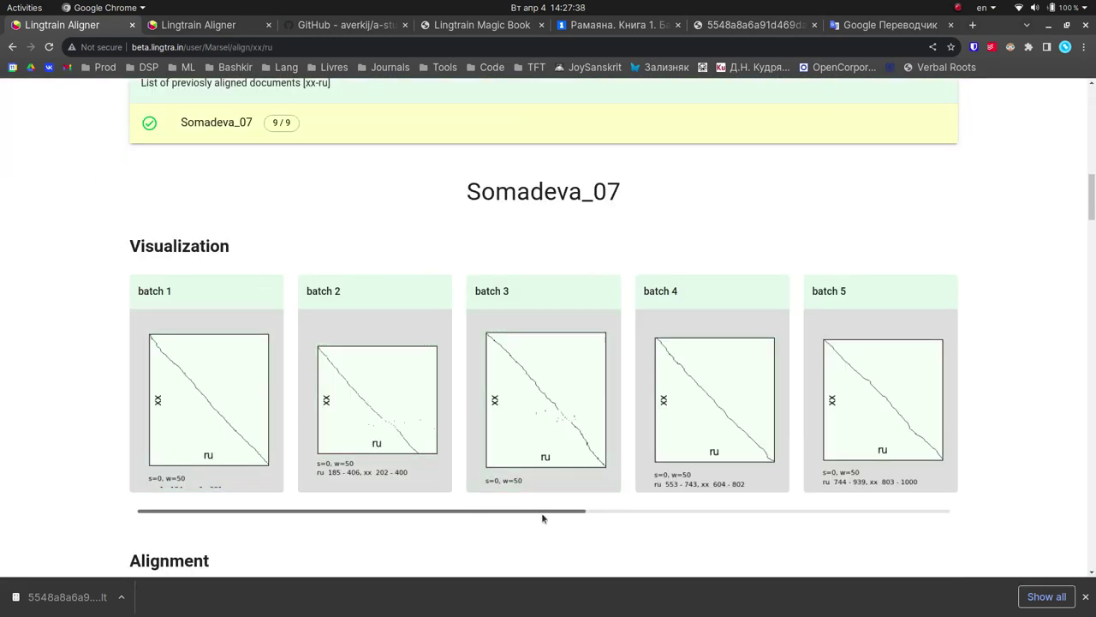
drag(543, 512, 357, 489)
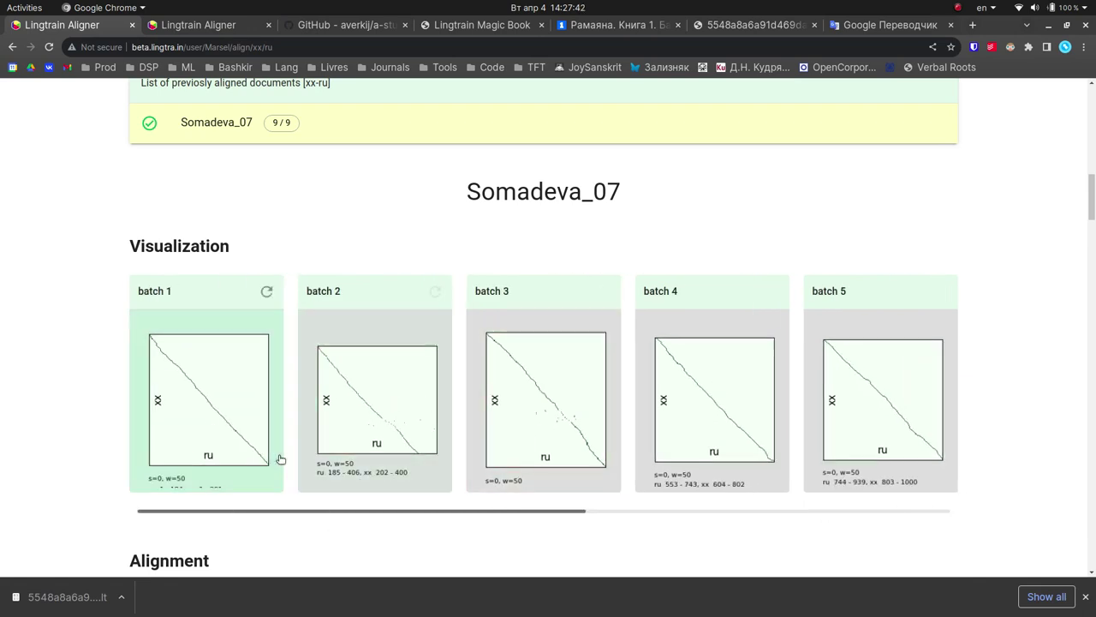
scroll(399, 416, down, 10)
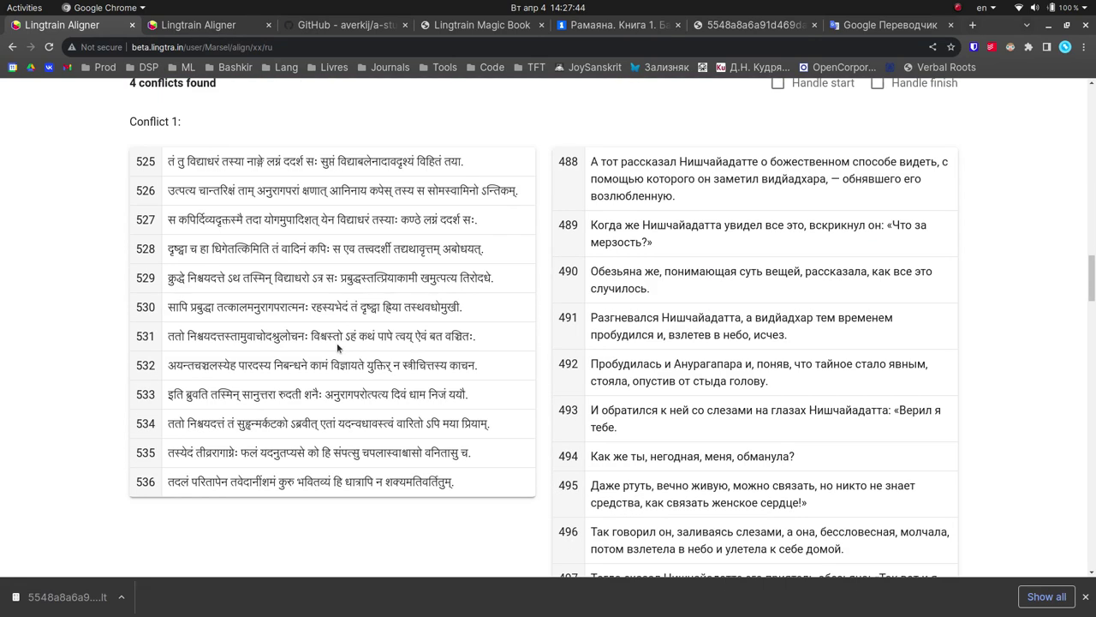
- Examine the Sanskrit and Russian lines at the boundaries of Conflict 1 and the aligned passages in the Somadeva_07 editor
drag(170, 161, 486, 161)
click(486, 161)
scroll(430, 371, down, 5)
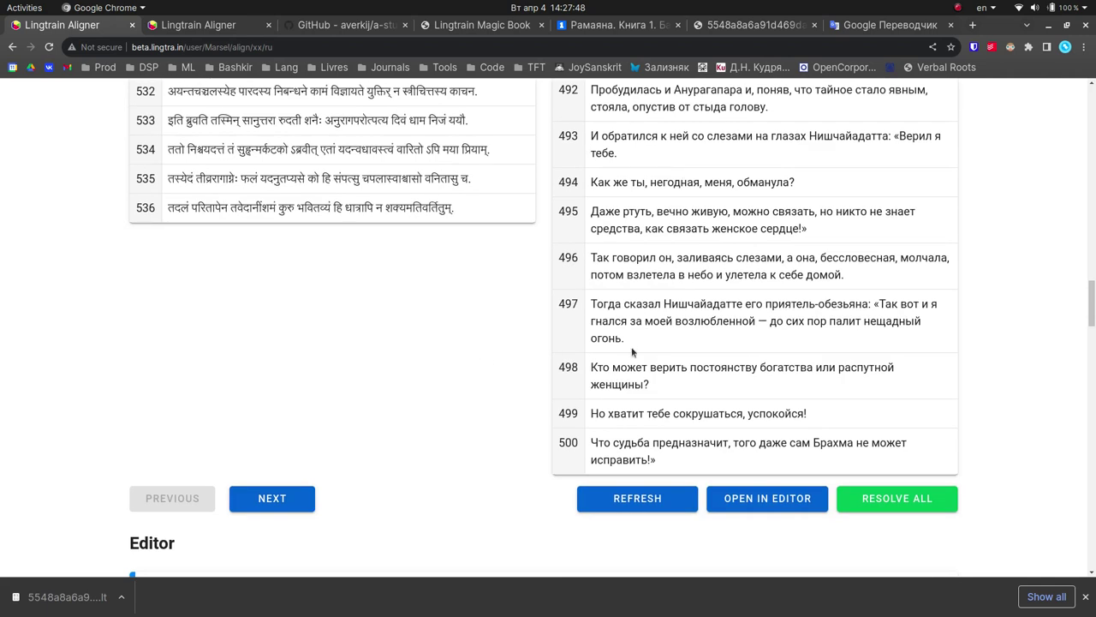
drag(600, 409, 842, 411)
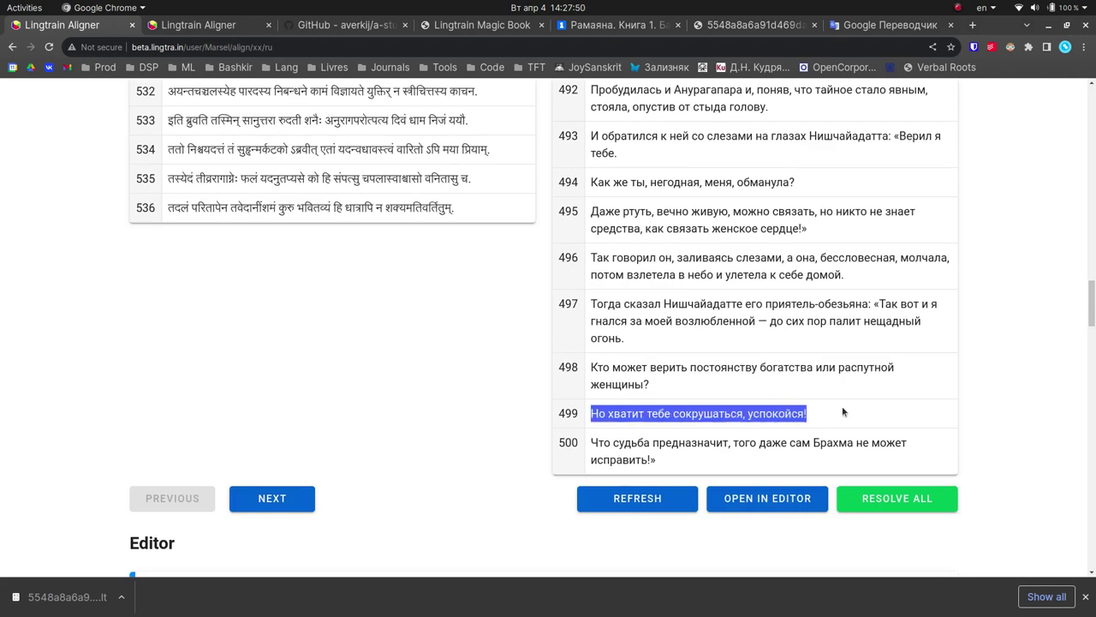
click(842, 411)
drag(684, 461, 585, 440)
click(585, 440)
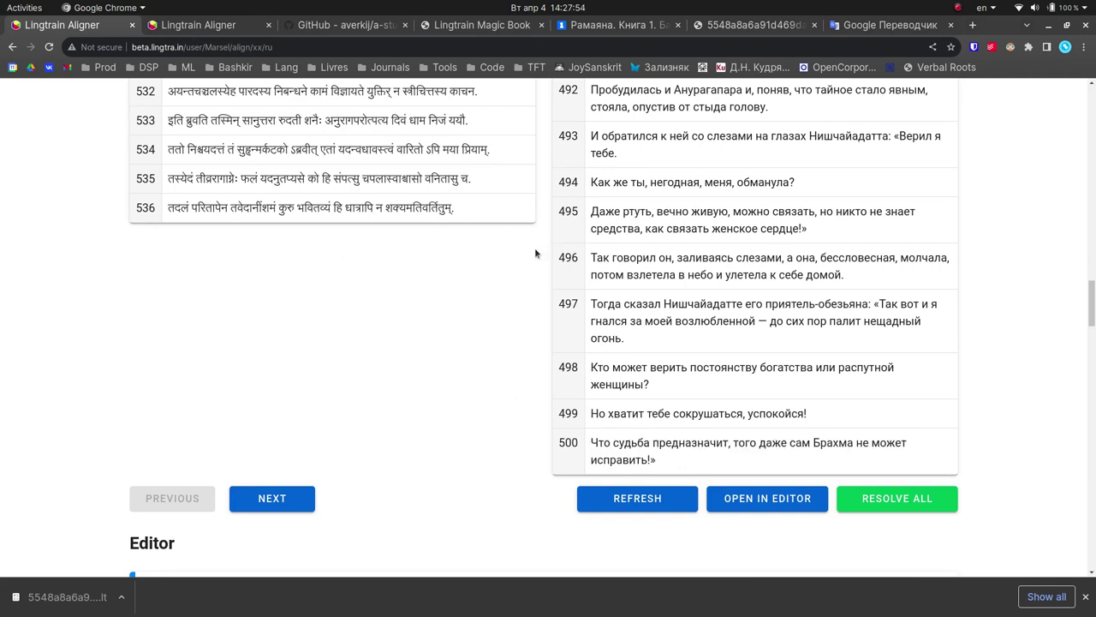
scroll(535, 253, down, 10)
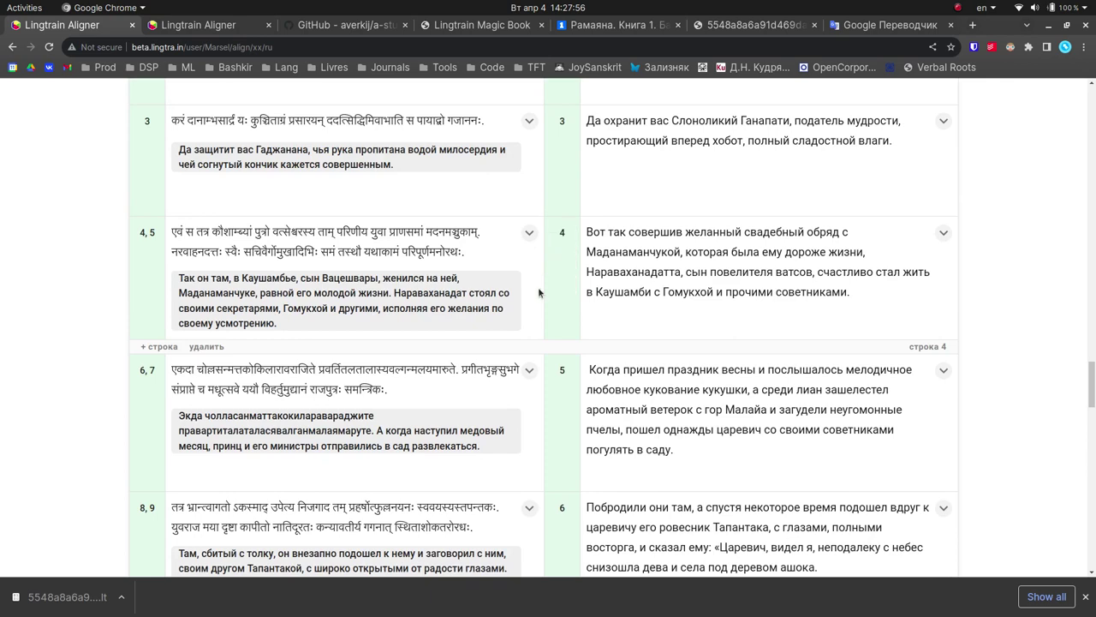
scroll(537, 291, up, 15)
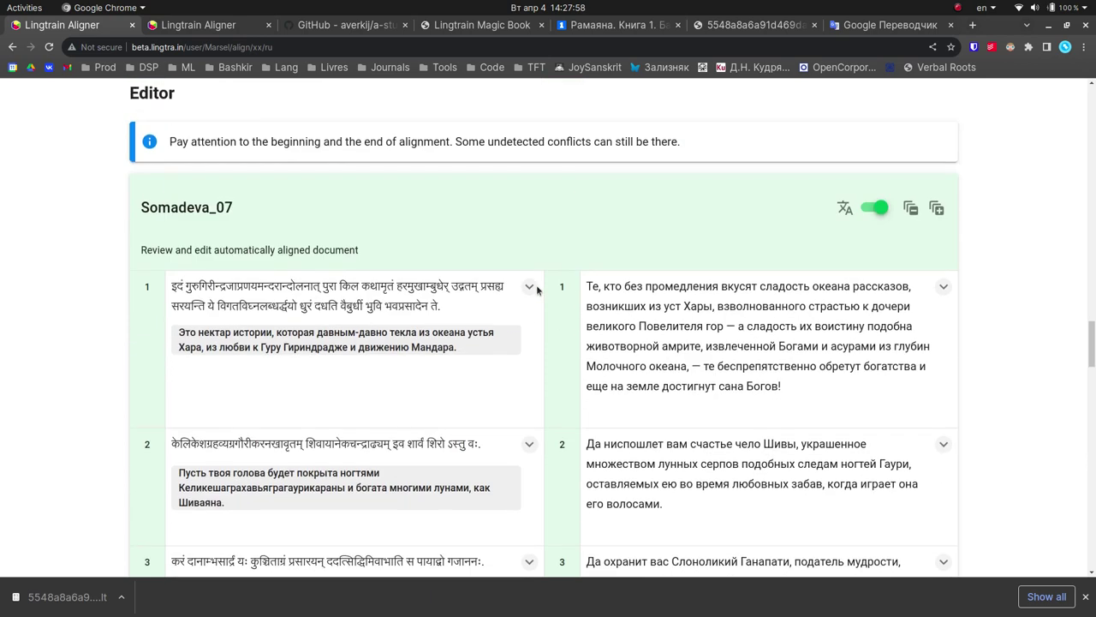
scroll(1095, 300, up, 10)
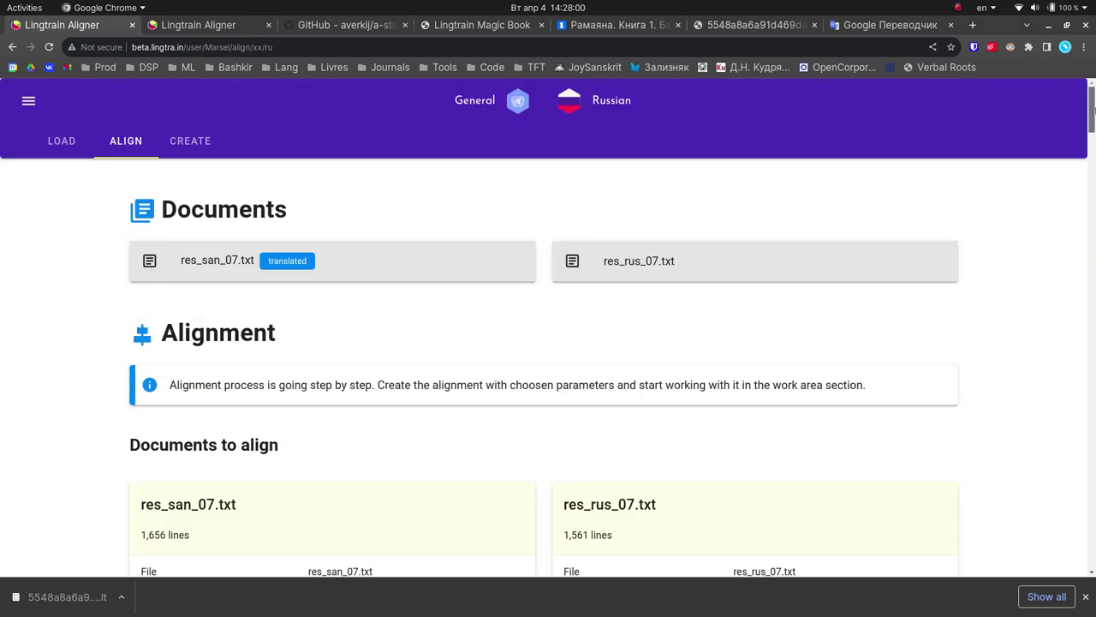
- Review the download options for Somadeva_07 and the opening passages of the earlier downloaded parallel book
click(181, 144)
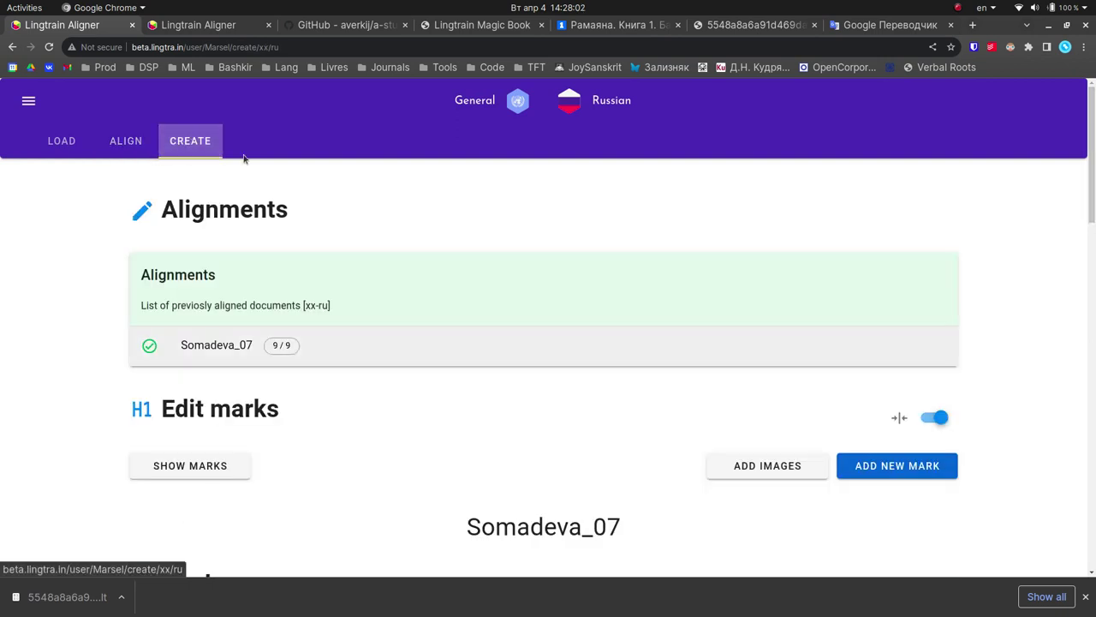
scroll(489, 343, down, 14)
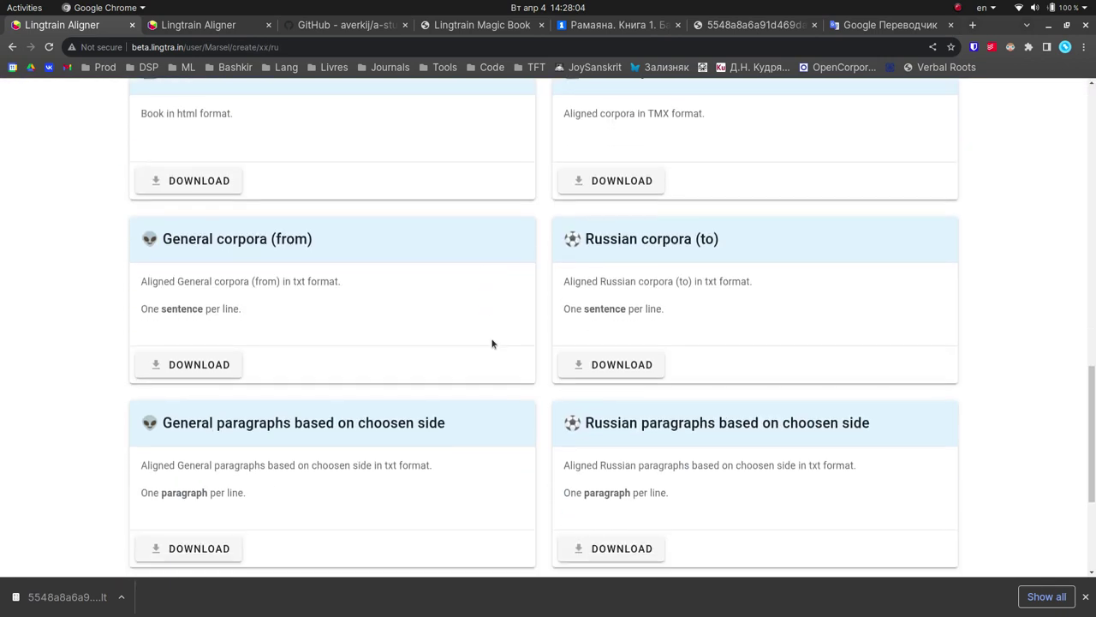
scroll(493, 344, up, 3)
click(482, 25)
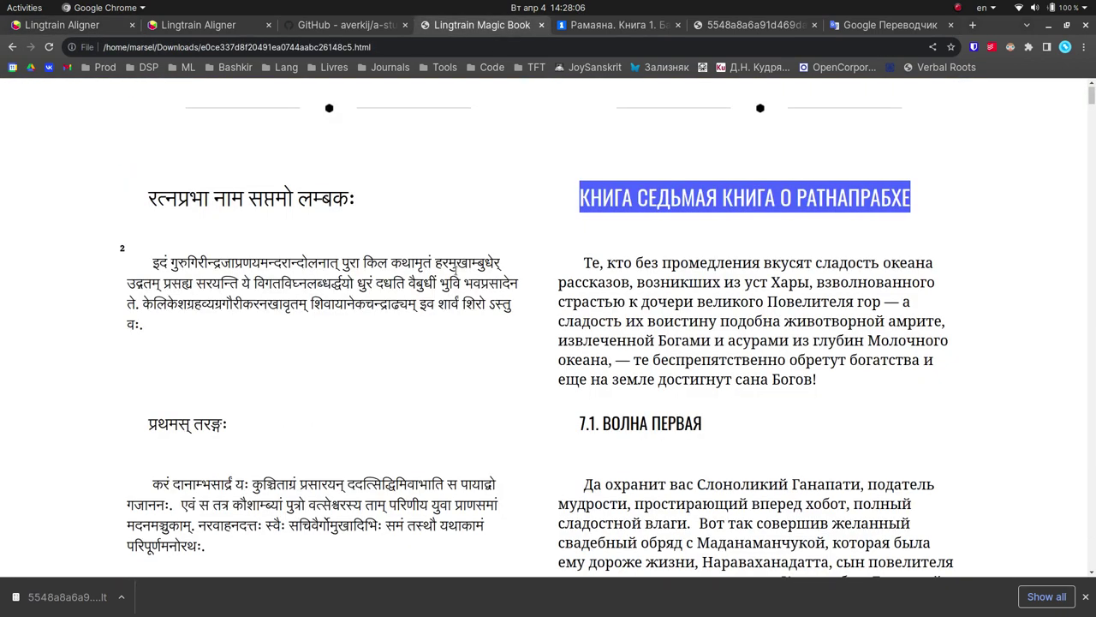
drag(581, 234, 844, 388)
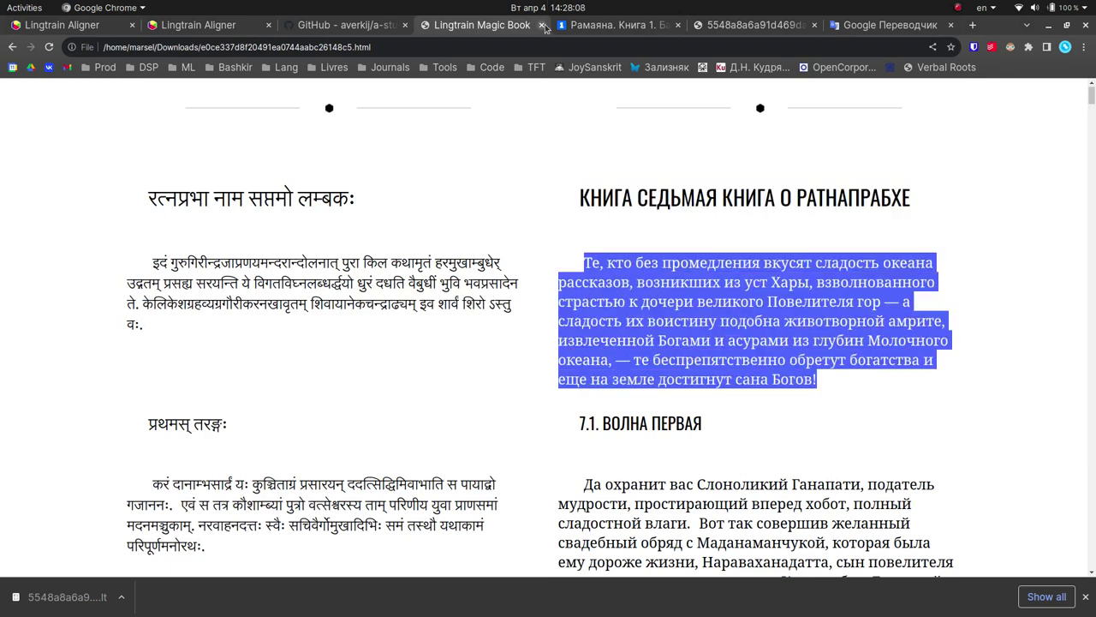
click(209, 25)
click(128, 28)
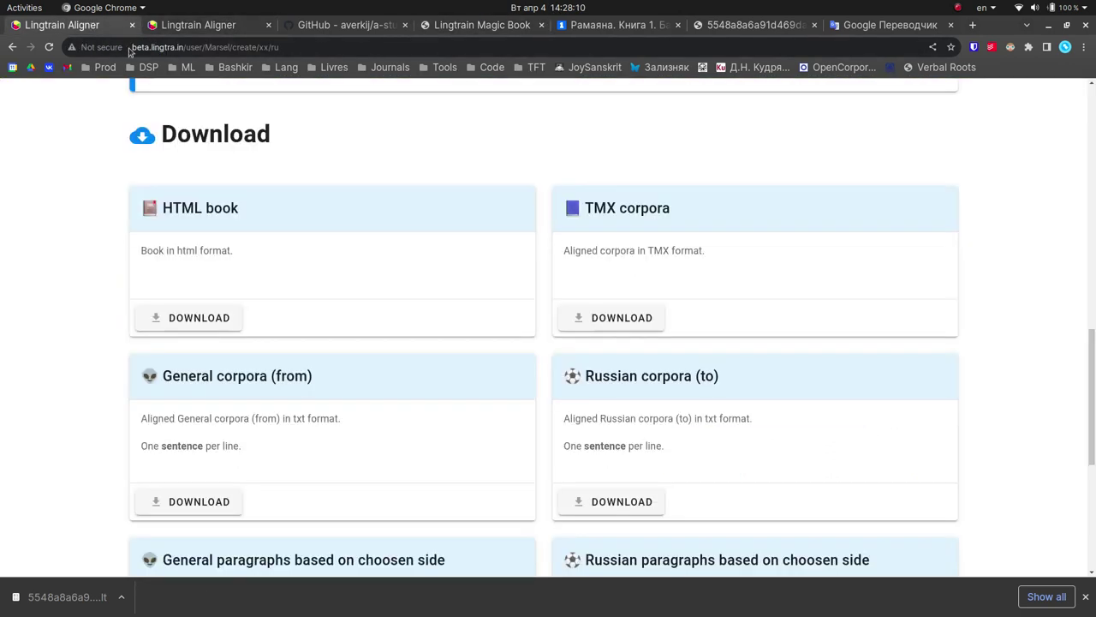
- Download the Somadeva_07 parallel book in HTML format and open the downloaded file
scroll(282, 206, up, 15)
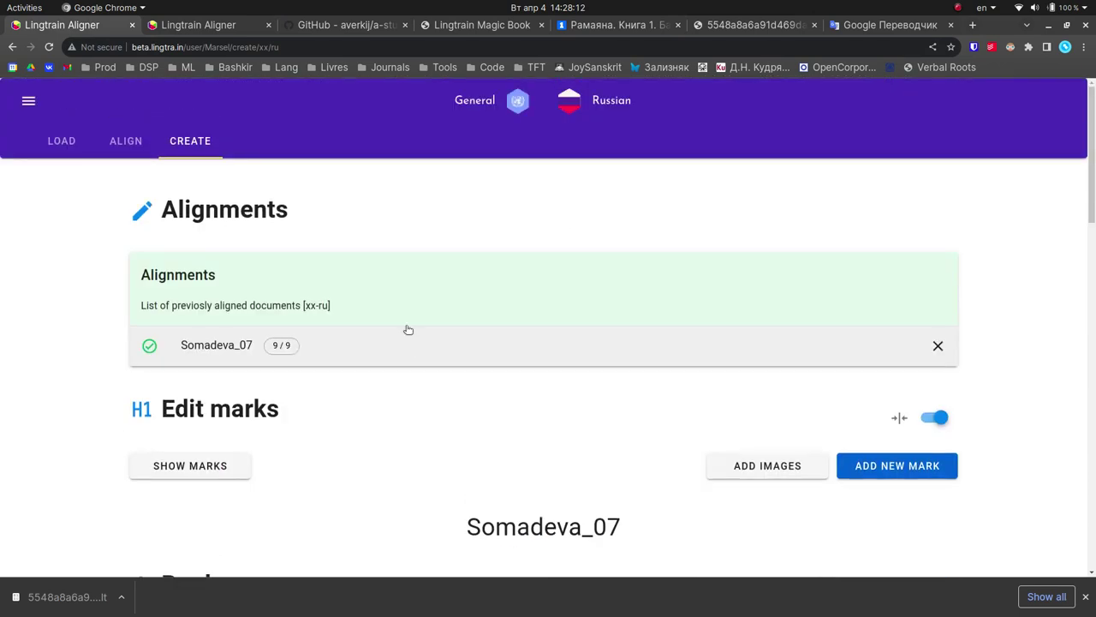
scroll(270, 268, down, 15)
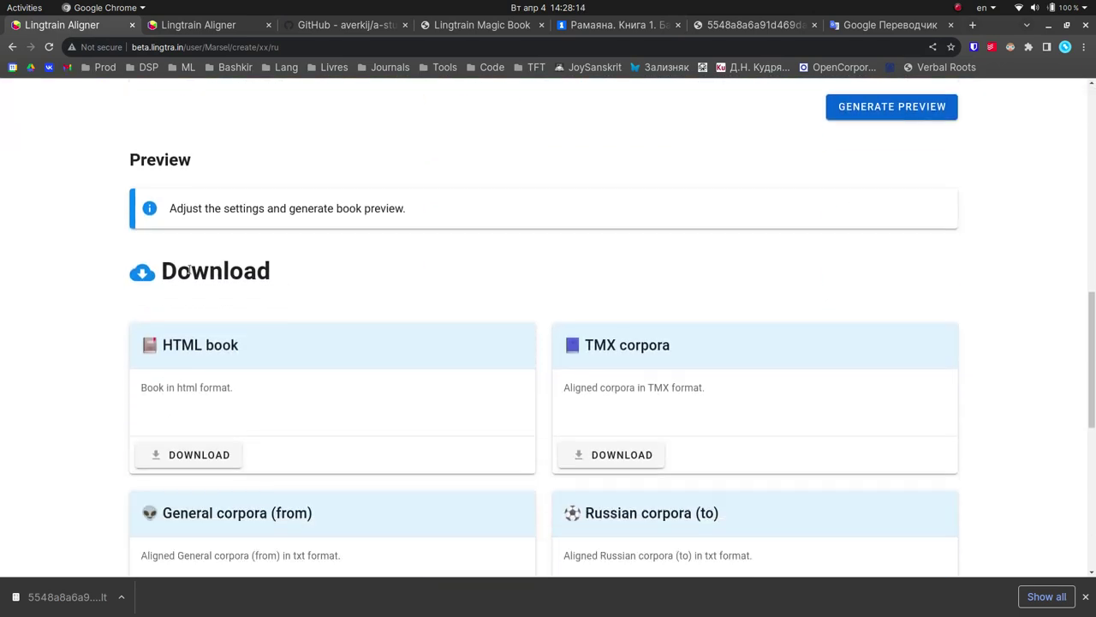
drag(167, 268, 301, 279)
click(301, 280)
scroll(300, 274, down, 5)
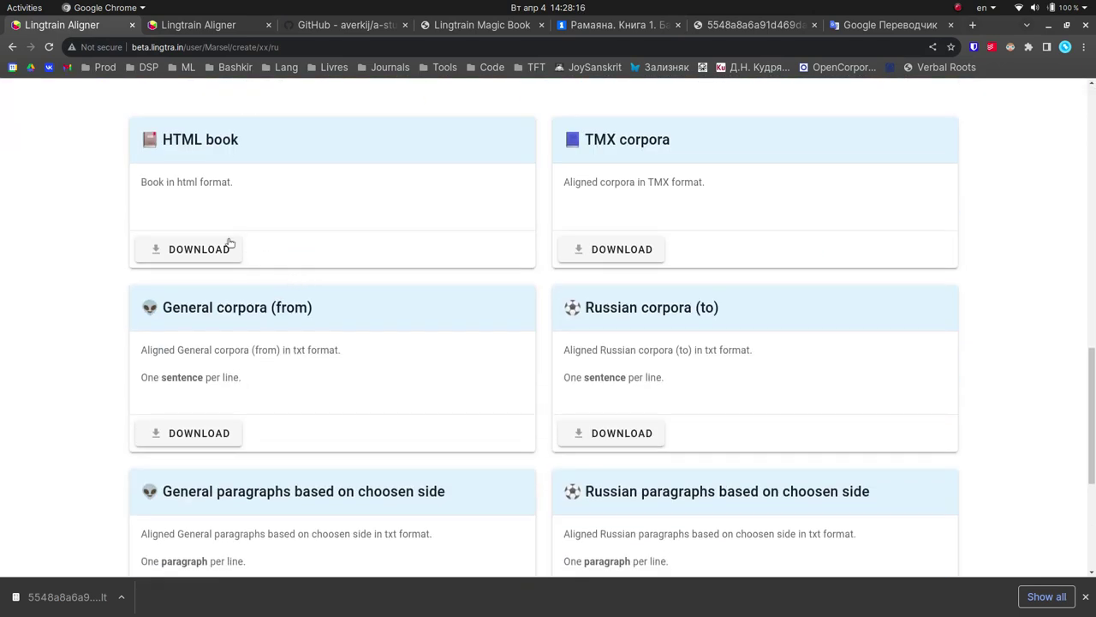
drag(166, 130, 247, 147)
click(197, 249)
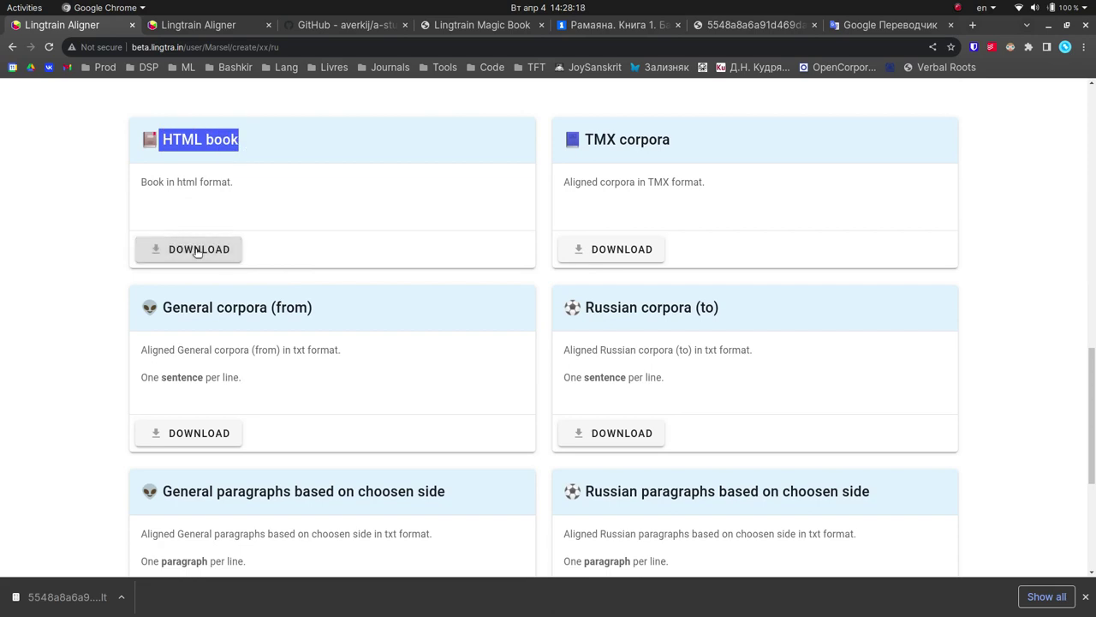
click(60, 597)
scroll(531, 375, down, 5)
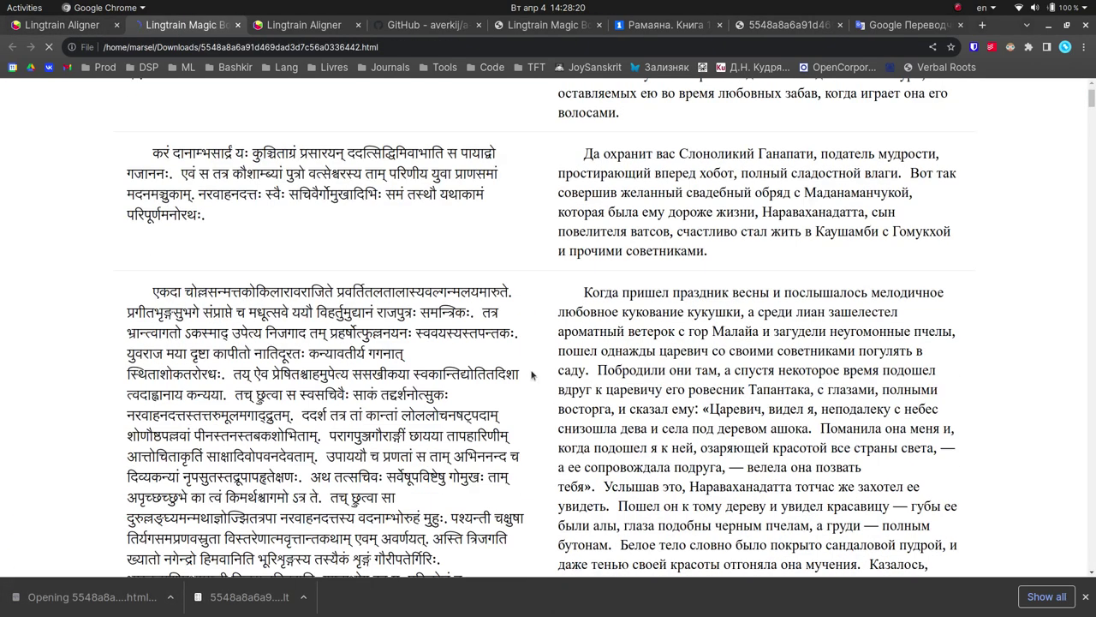
- Review the Sanskrit and Russian passages of the downloaded parallel book from its title through the stories following section 7.1.1
scroll(553, 346, down, 15)
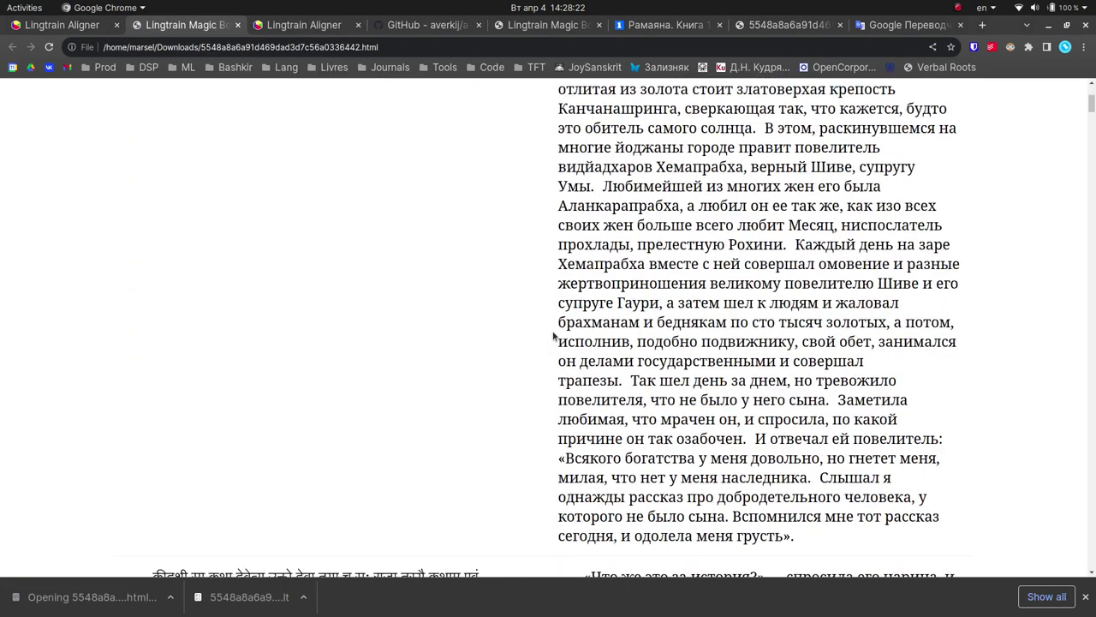
mouse_move(1094, 112)
mouse_down()
mouse_move(1094, 560)
mouse_move(1093, 93)
mouse_up()
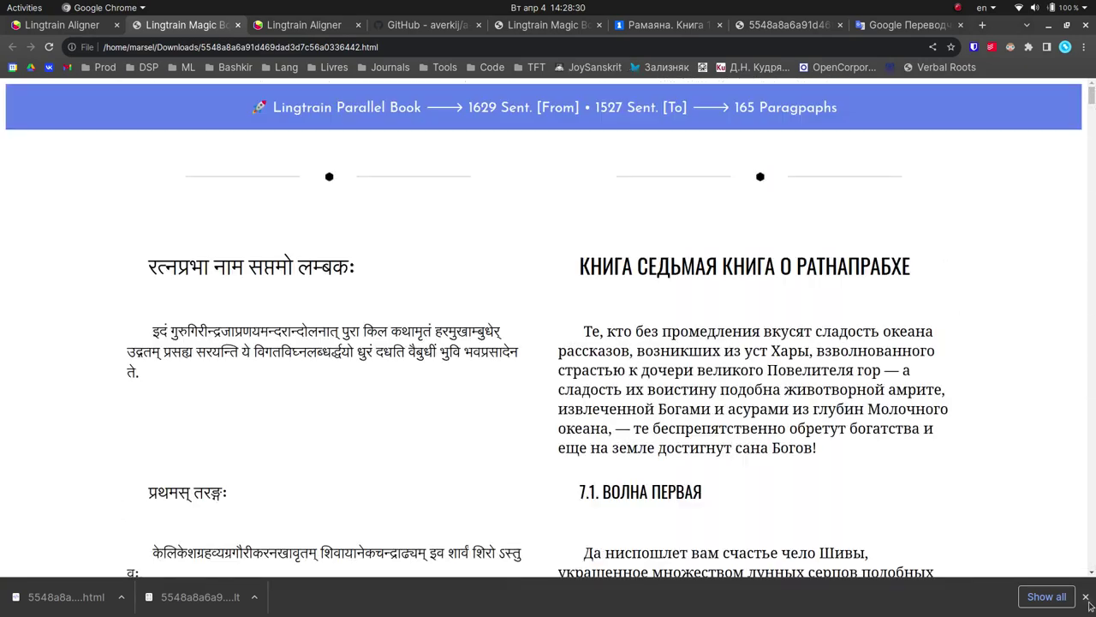
click(1086, 597)
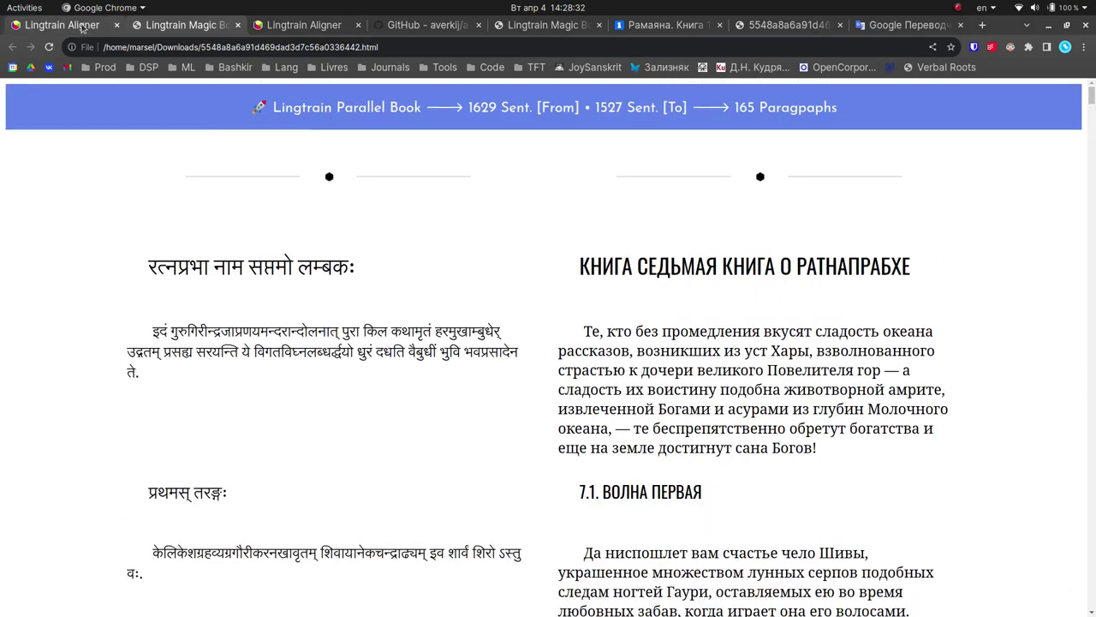
click(92, 28)
key(Home)
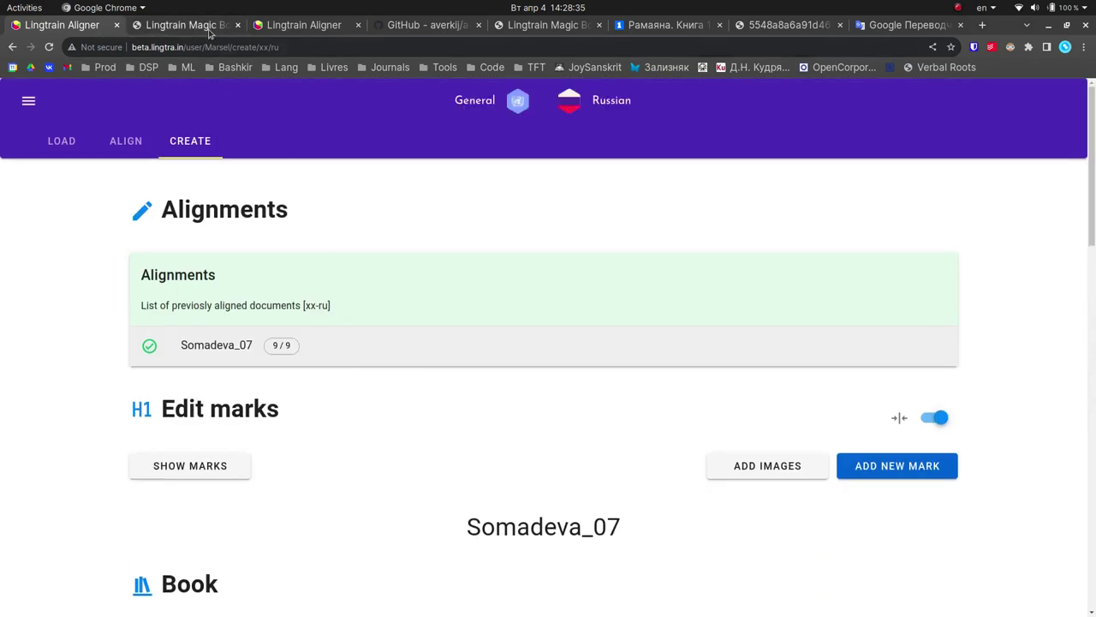
click(210, 33)
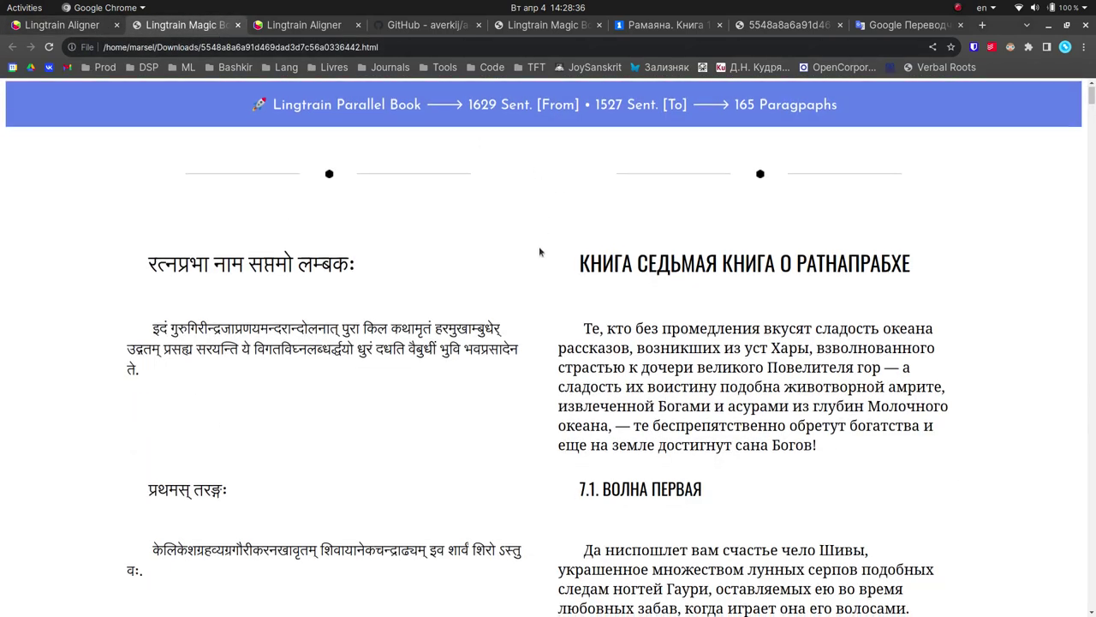
scroll(540, 250, down, 10)
scroll(540, 250, down, 15)
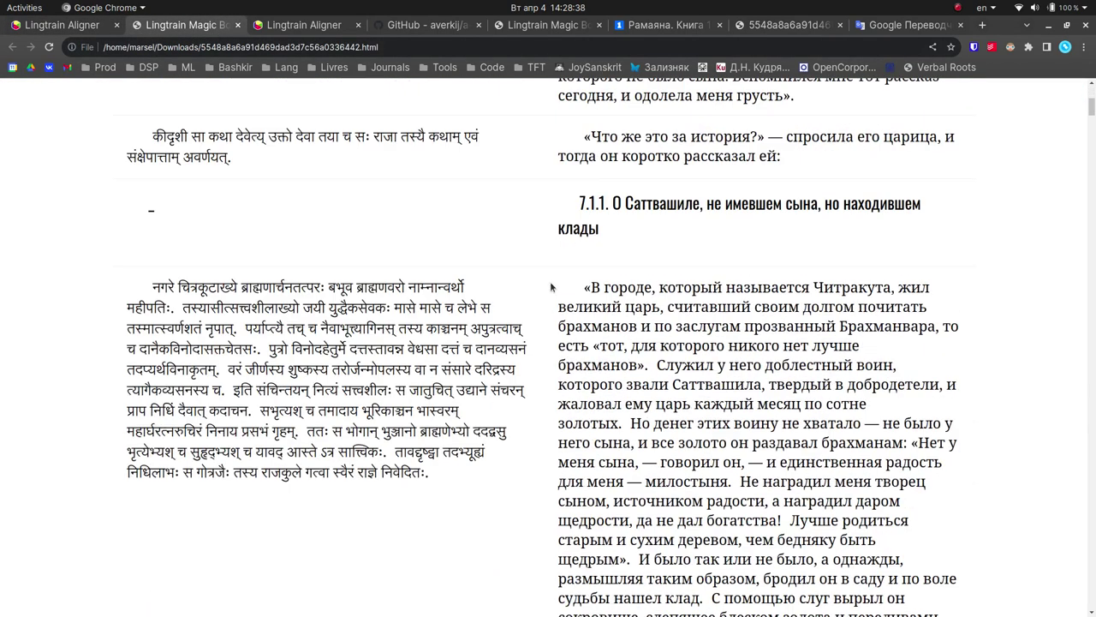
scroll(549, 283, down, 6)
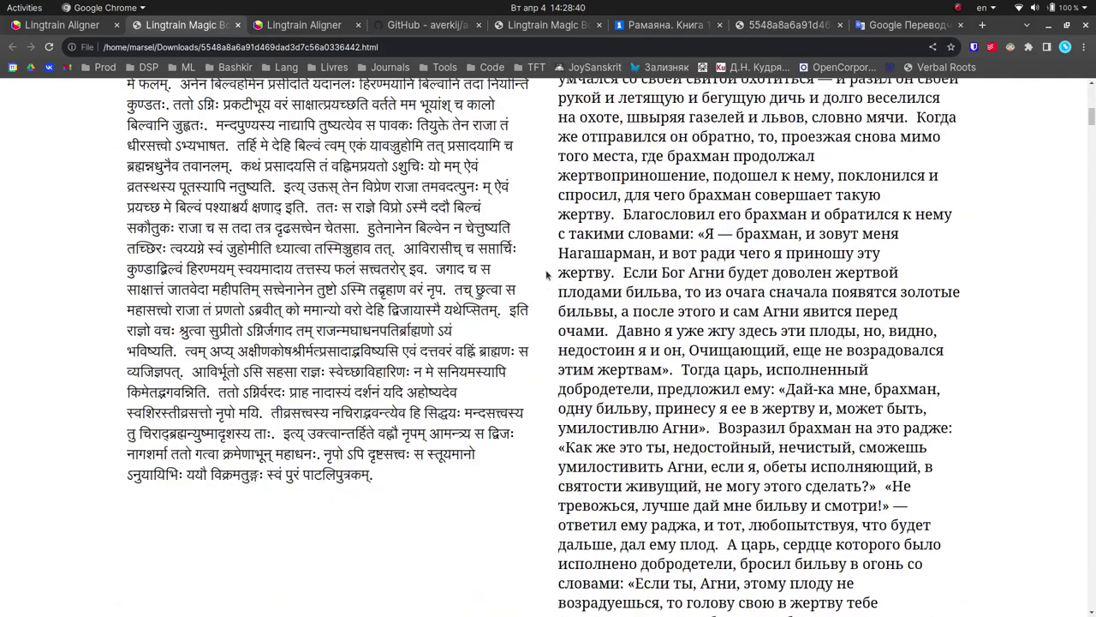
scroll(548, 270, down, 15)
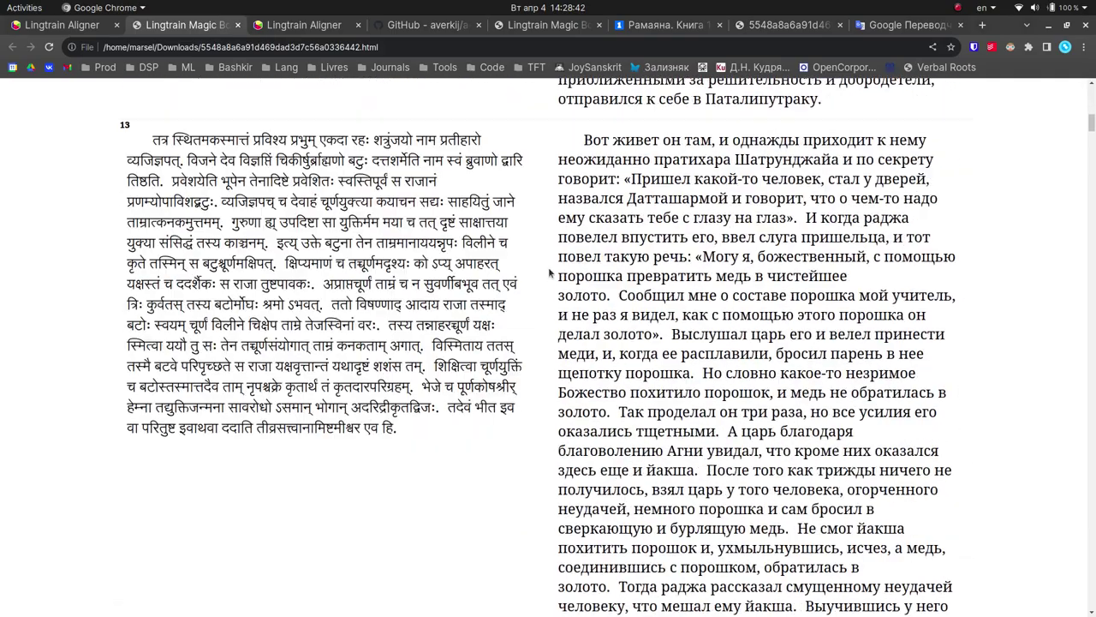
- Print all pages of the parallel book in portrait layout to a PDF saved as Lingtrain Magic Book.pdf in Downloads
right_click(549, 272)
key(Escape)
right_click(548, 214)
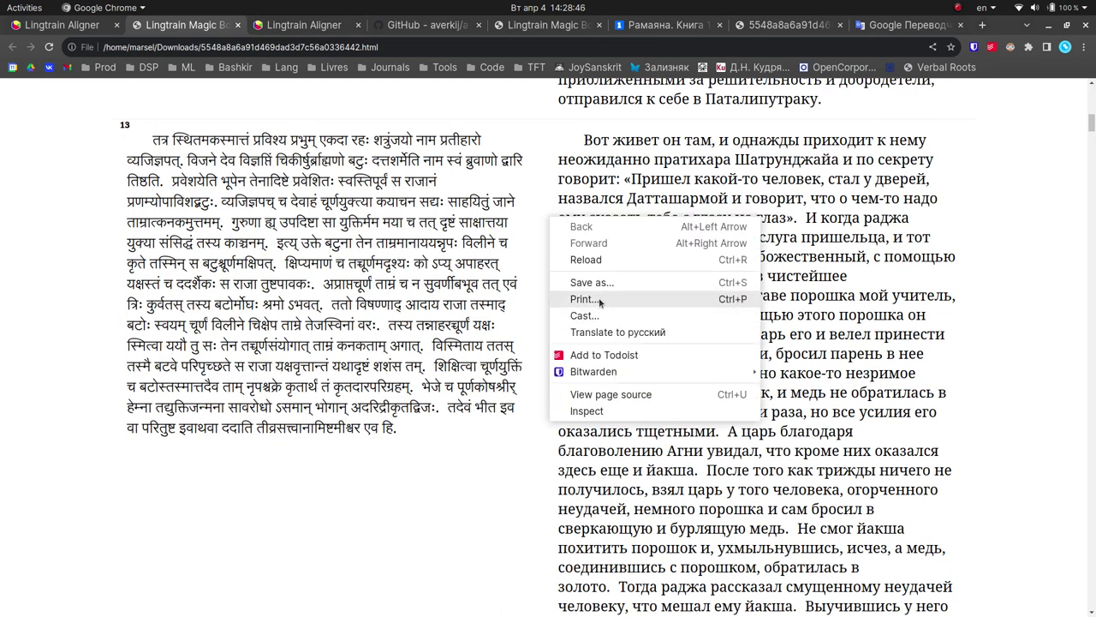
click(591, 302)
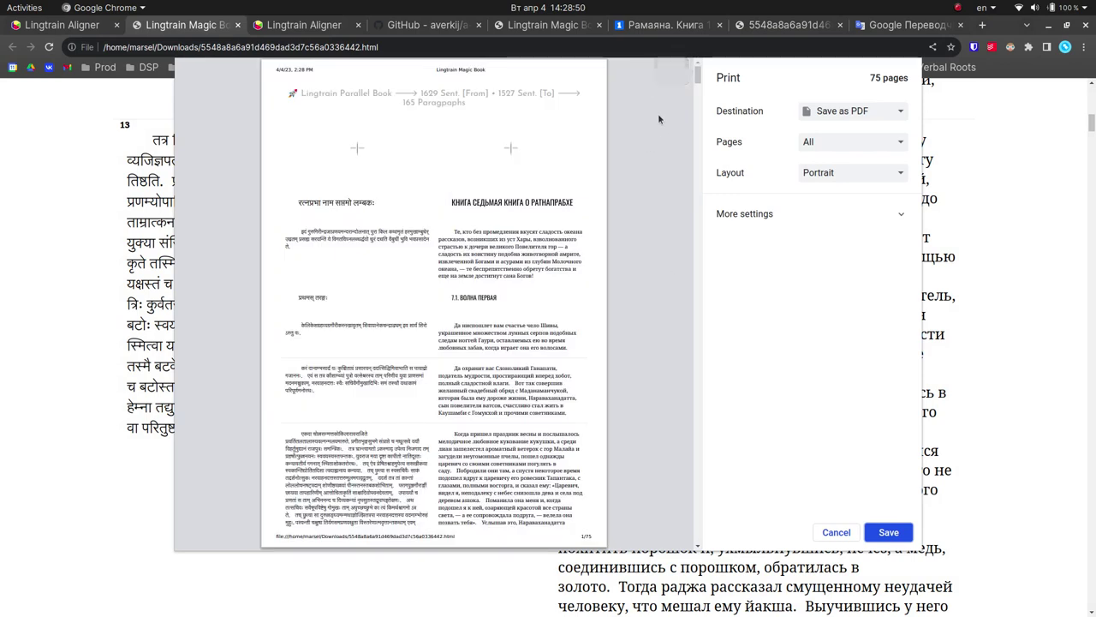
drag(698, 78, 698, 536)
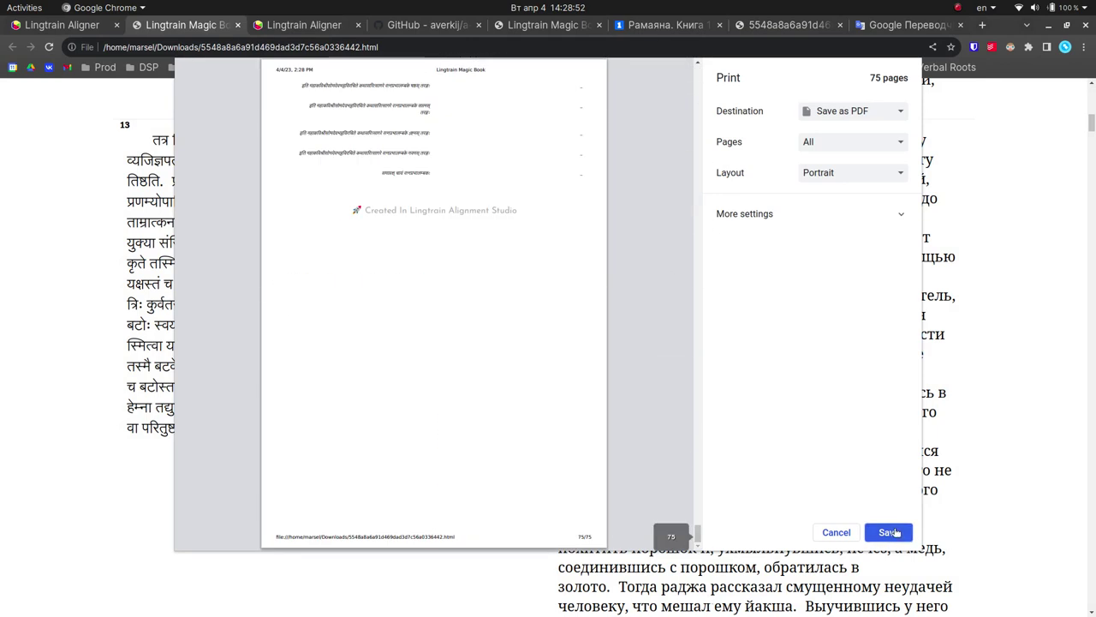
click(902, 532)
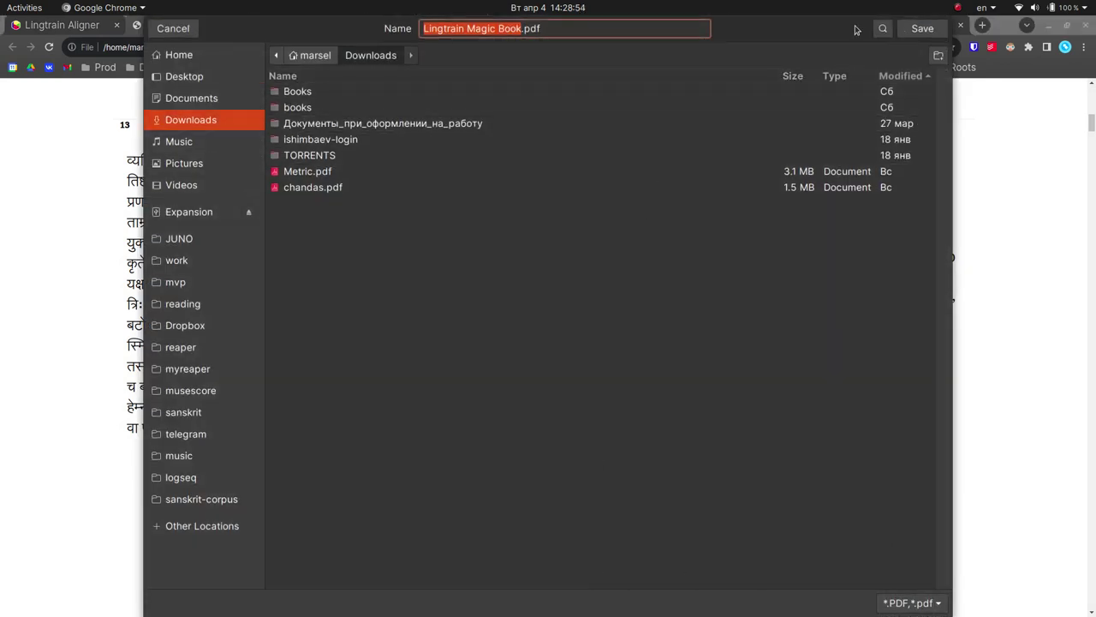
click(923, 28)
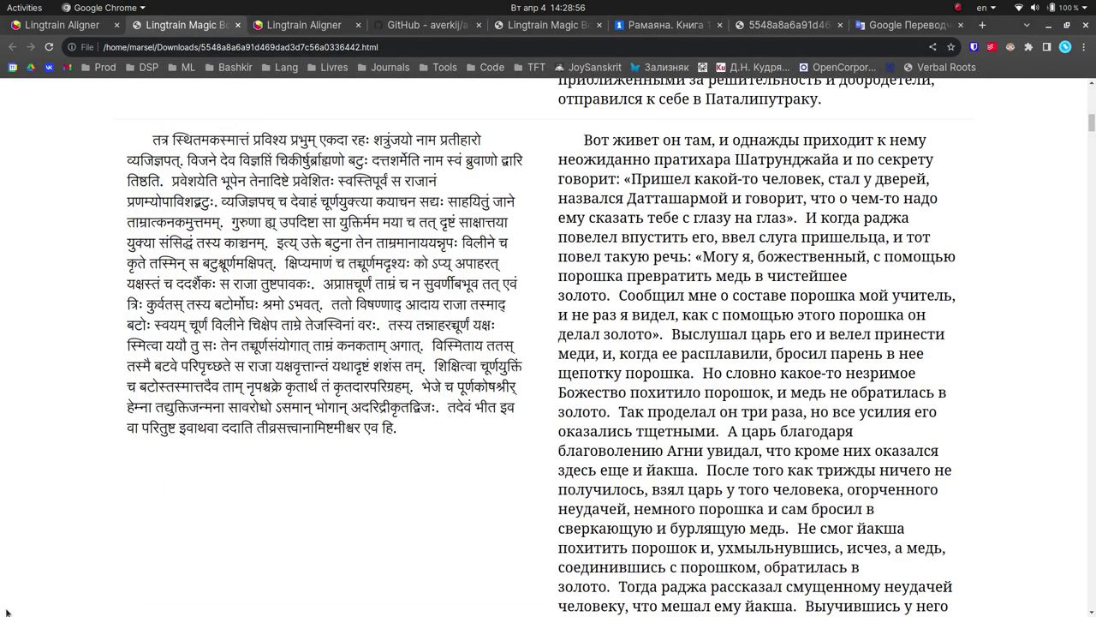
- Open Lingtrain Magic Book.pdf from the Downloads folder in the document viewer
click(17, 194)
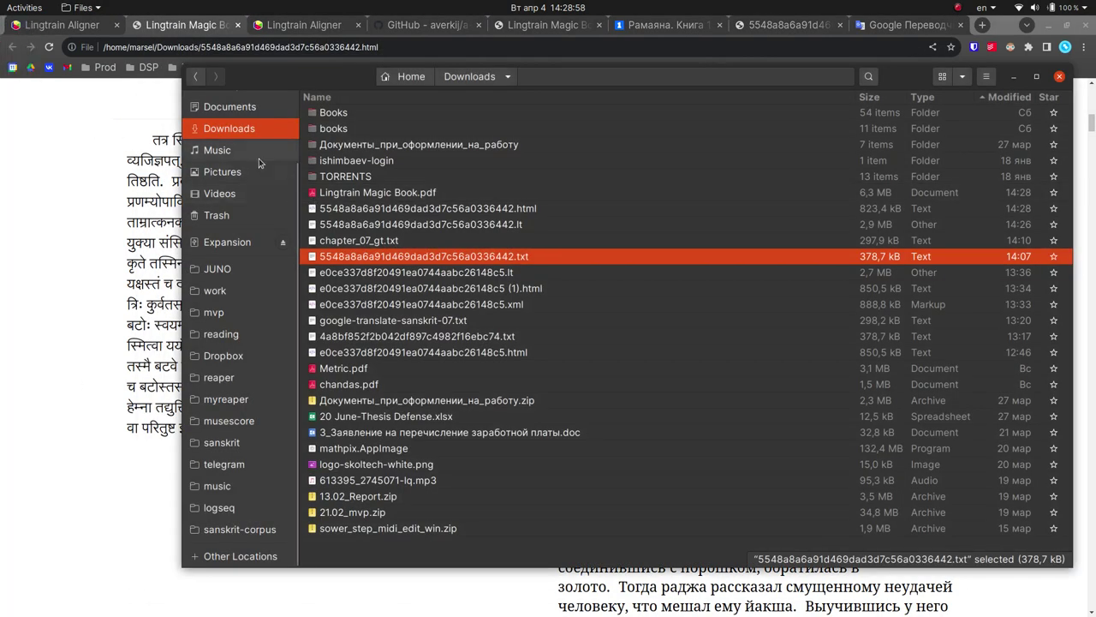
click(384, 195)
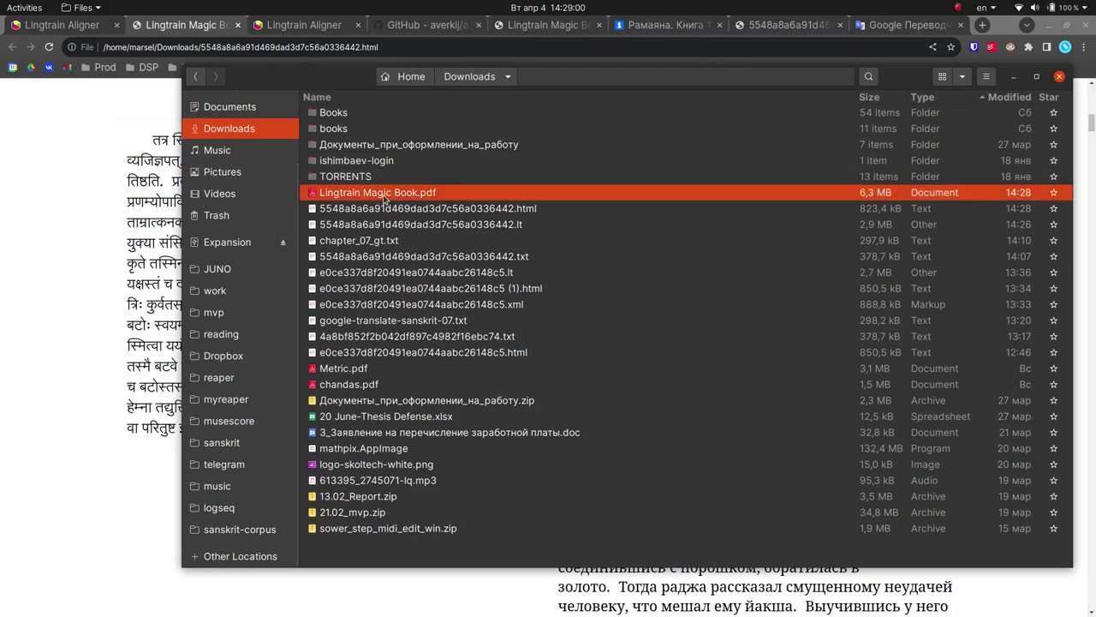
double_click(384, 197)
- Inspect the opening pages of the PDF and the selectability of its Russian text, and return to the Somadeva_07 page in Lingtrain Aligner
scroll(683, 407, down, 20)
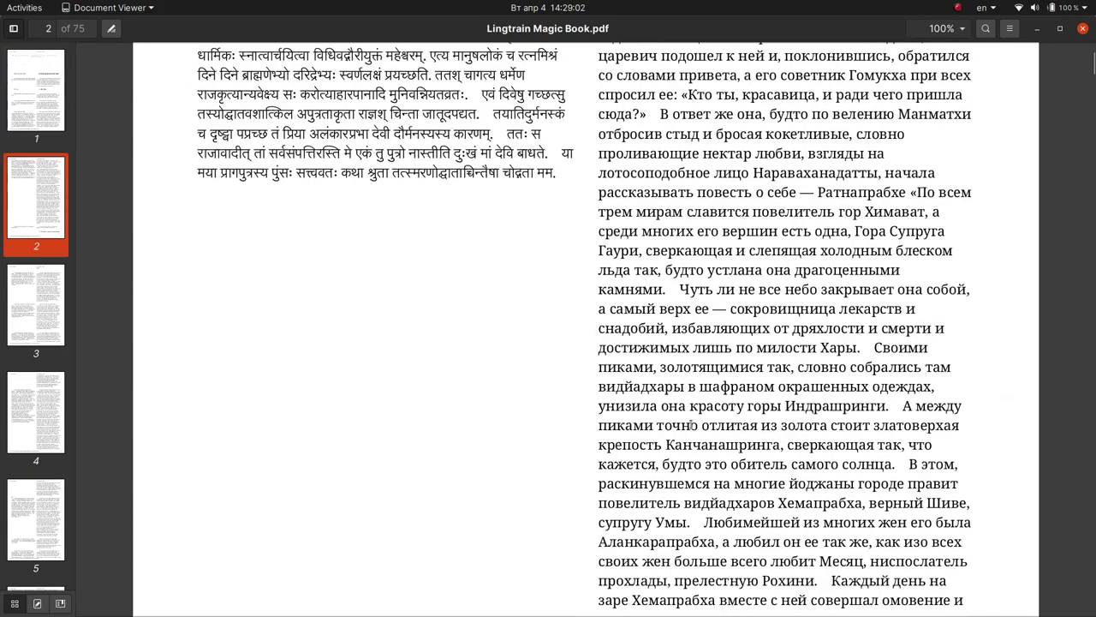
drag(655, 181, 726, 480)
click(677, 328)
scroll(648, 338, down, 5)
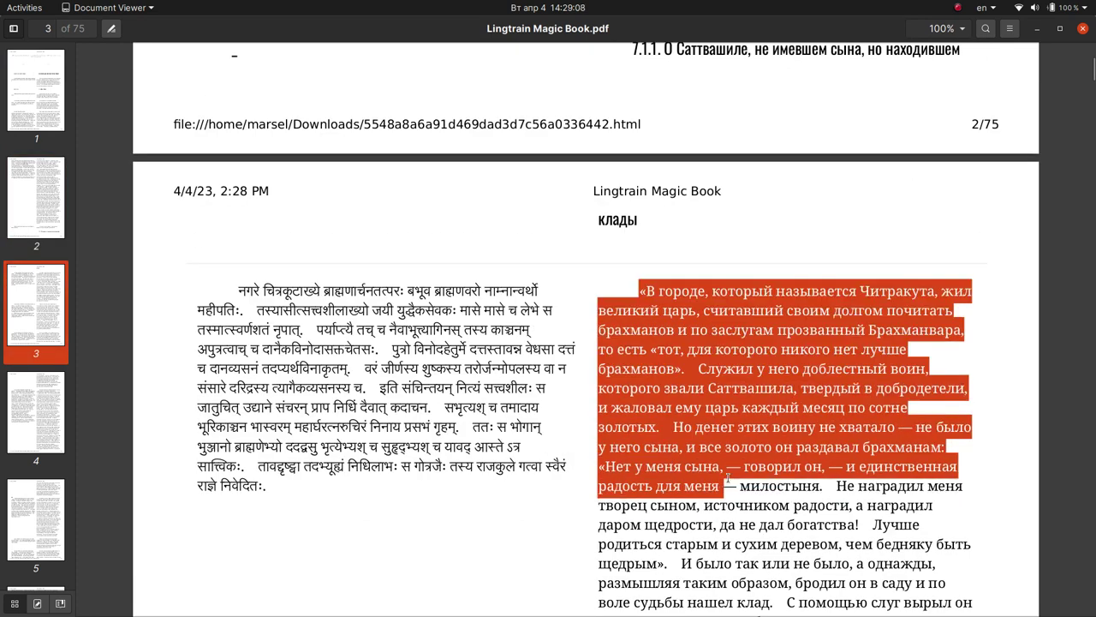
scroll(725, 482, down, 6)
click(1082, 31)
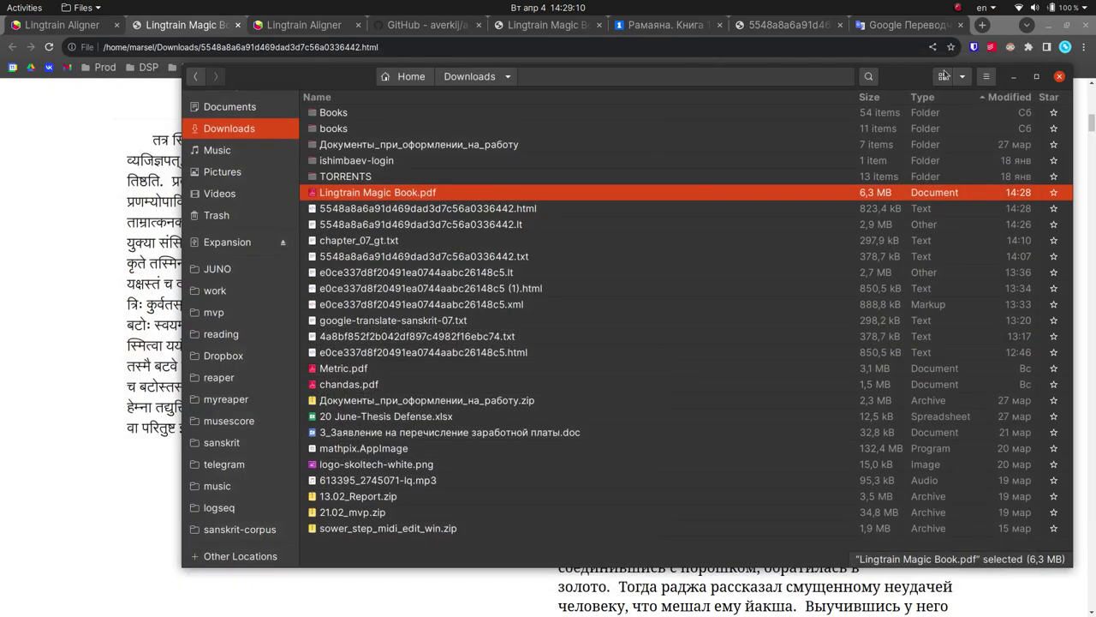
key(Escape)
click(62, 25)
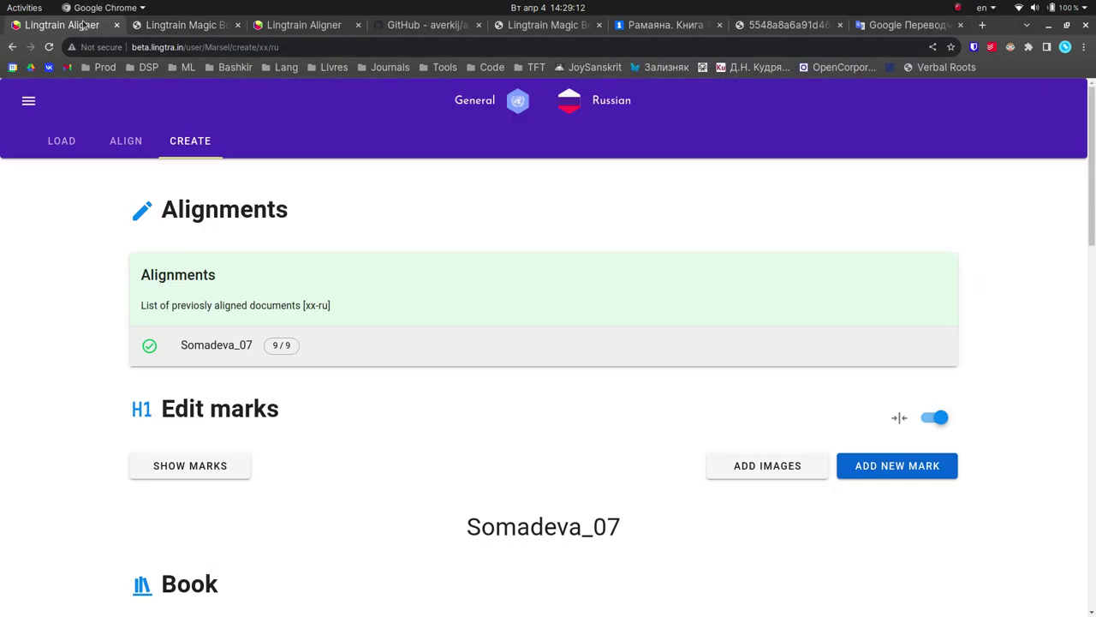